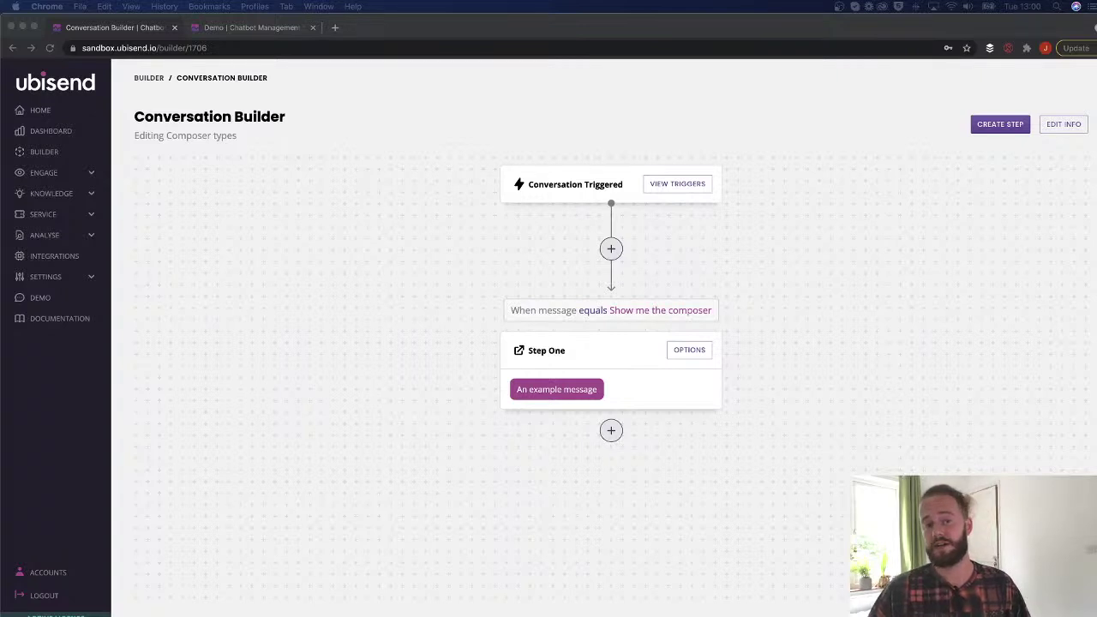
Try the Image message type and the composer list for Step One, then view the Demo chat.
left_click(687, 348)
left_click(184, 457)
left_click(384, 162)
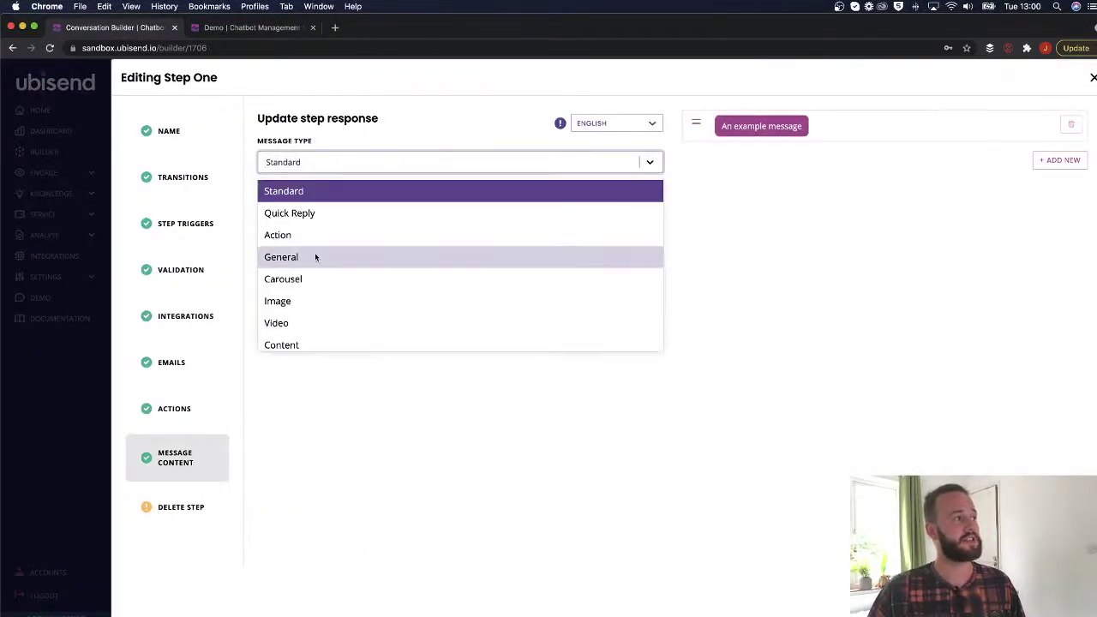
scroll(336, 299, "down", 3)
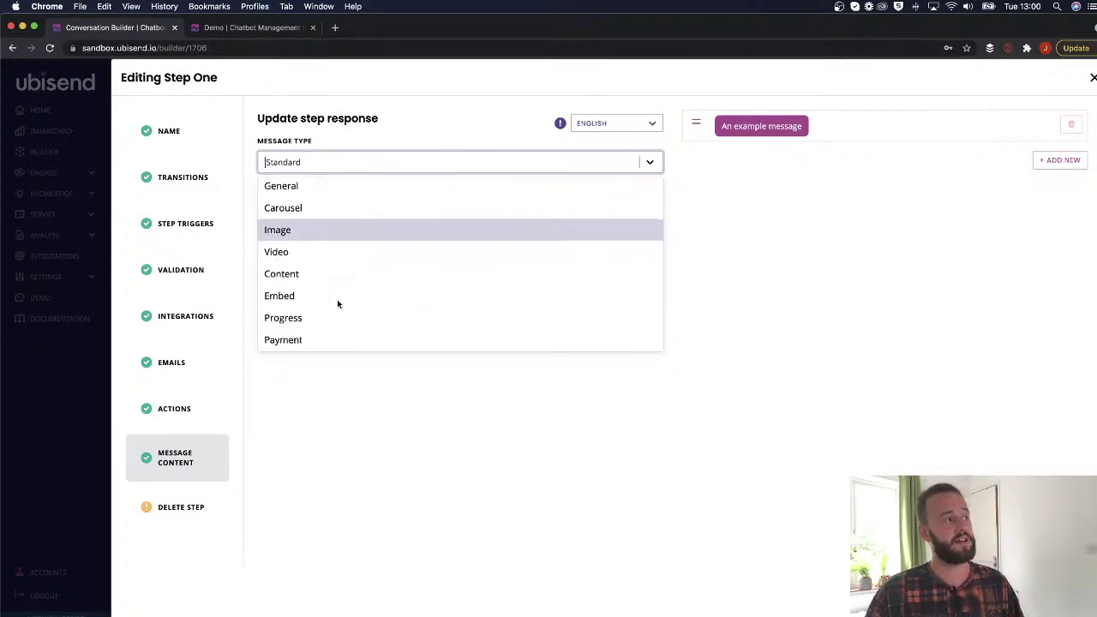
left_click(291, 205)
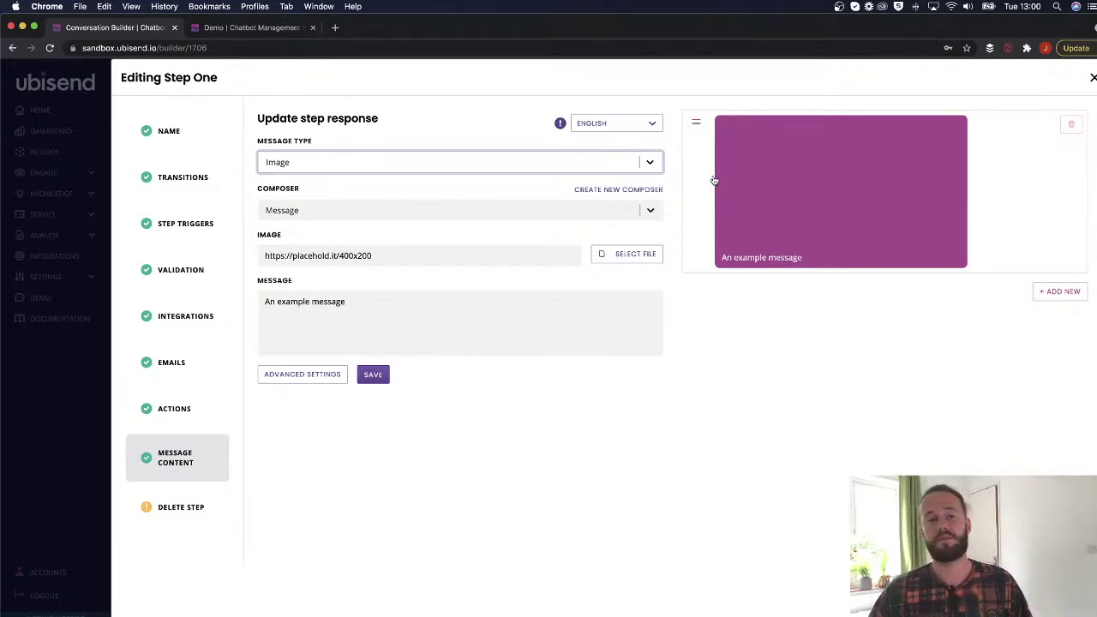
left_click(310, 210)
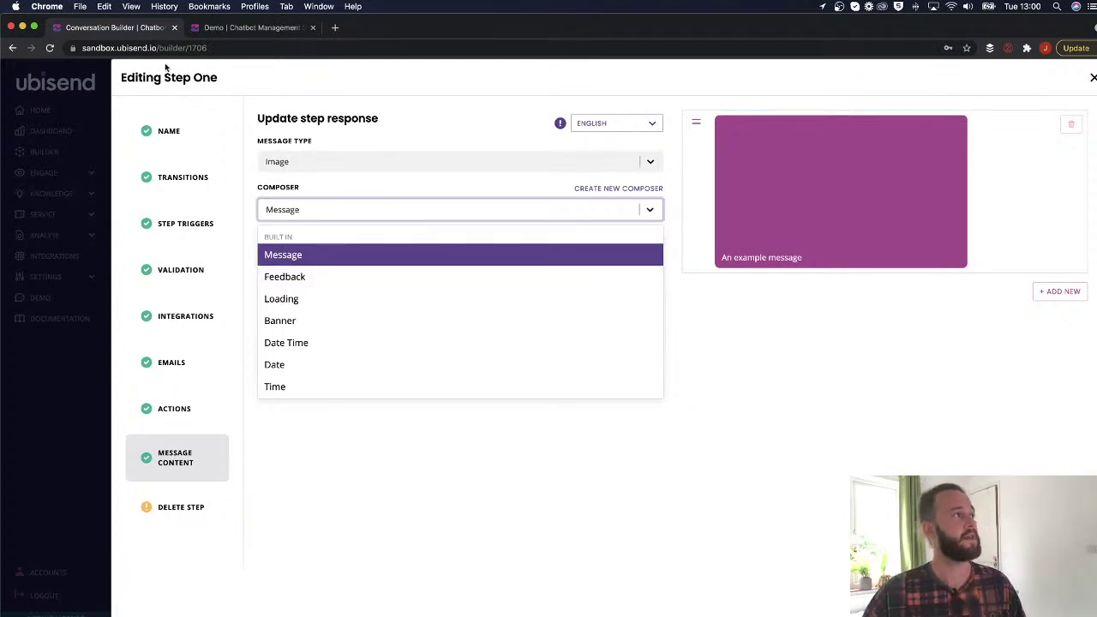
left_click(229, 28)
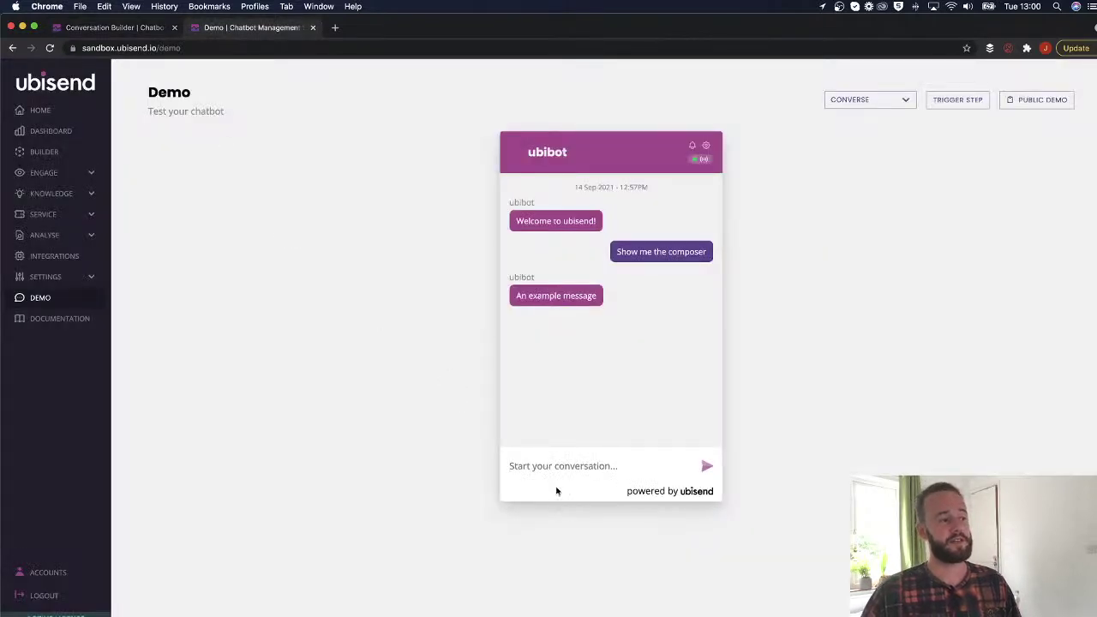
type("rtjrtjrtejrtjyjrt")
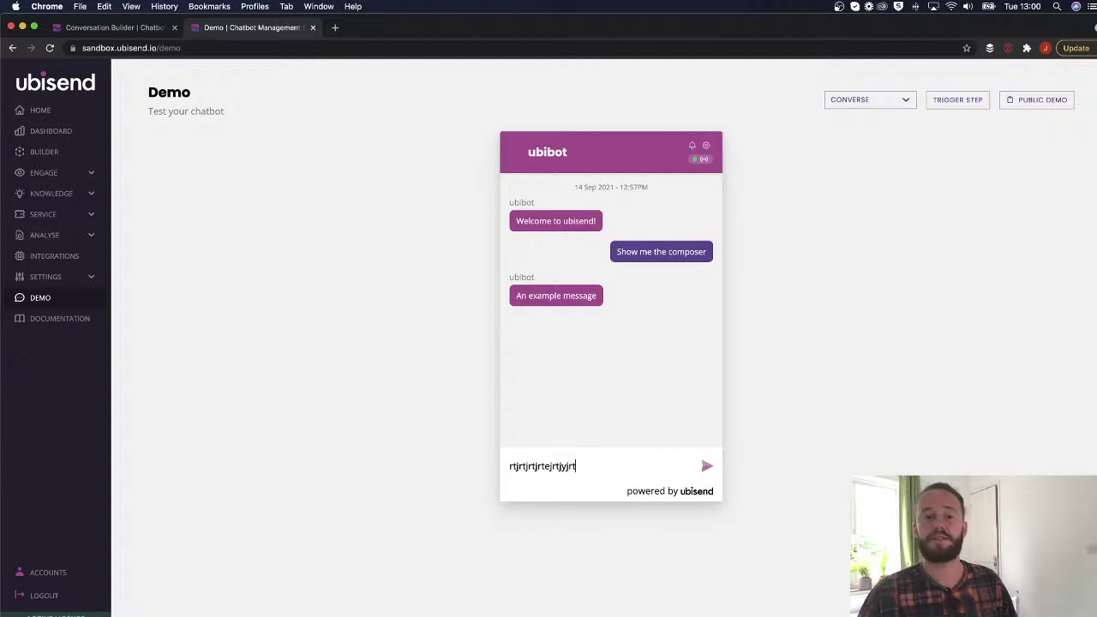
left_click_drag(588, 466, 479, 471)
key("BackSpace")
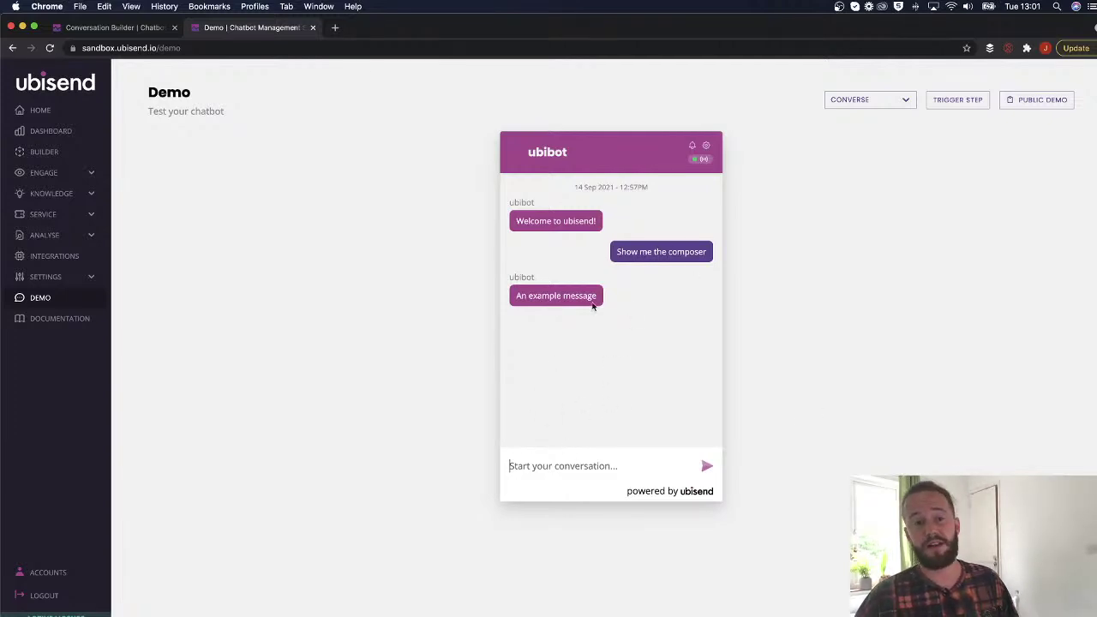
Close the Step One editor in the Conversation Builder and check the 'Show me the composer' trigger.
left_click(94, 29)
left_click(1092, 78)
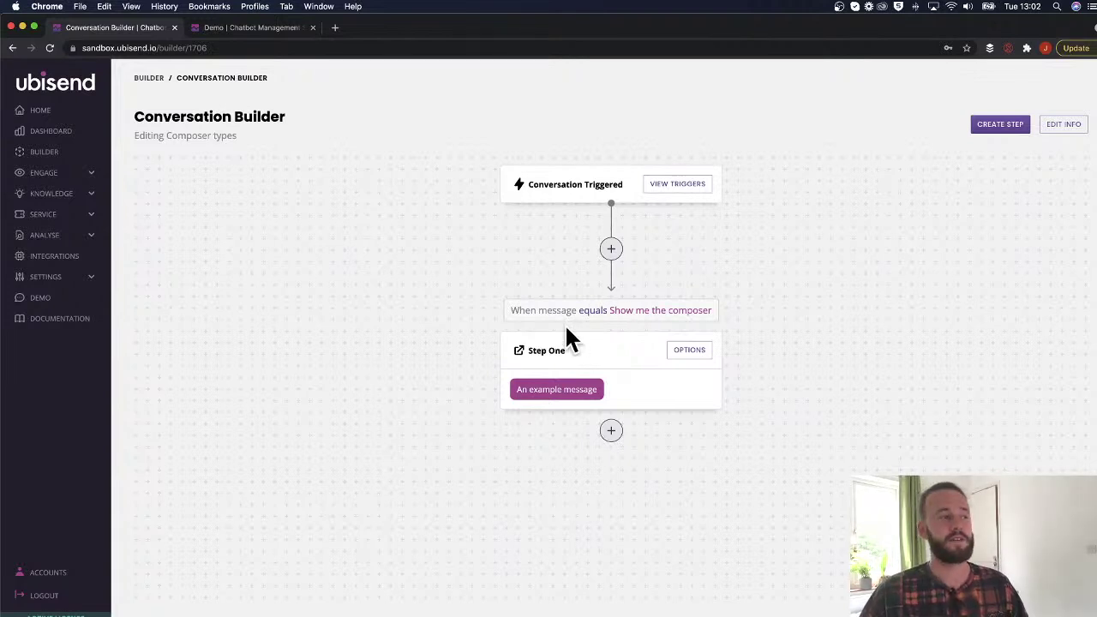
left_click_drag(609, 311, 713, 314)
key("super+c")
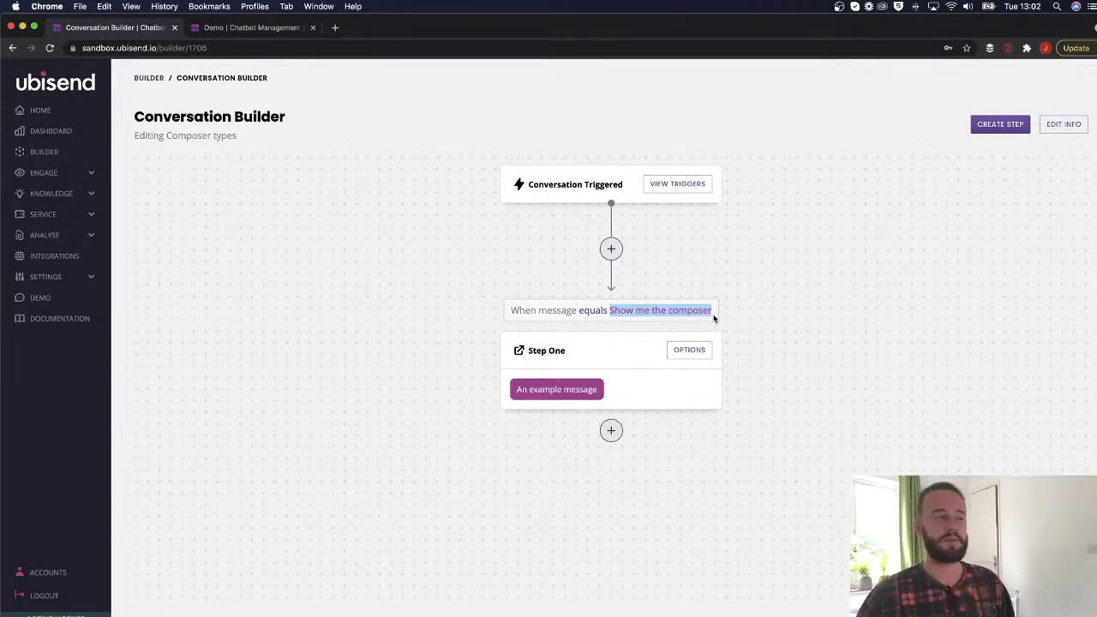
left_click(683, 321)
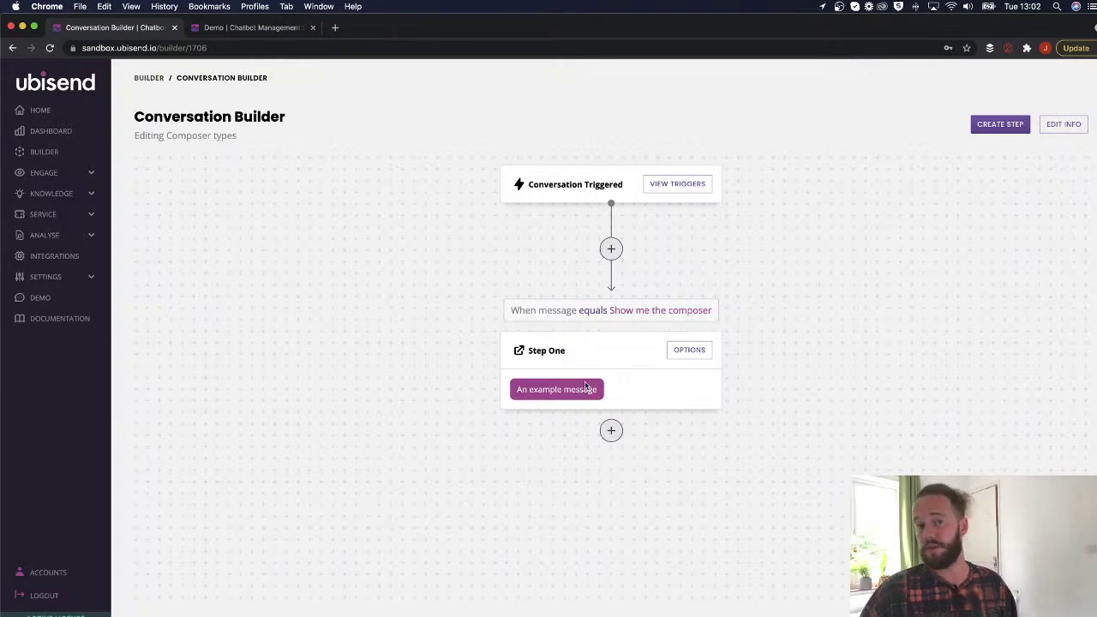
Replace Step One's message text with 'We are open 9-5 mon- friday.'.
left_click(673, 352)
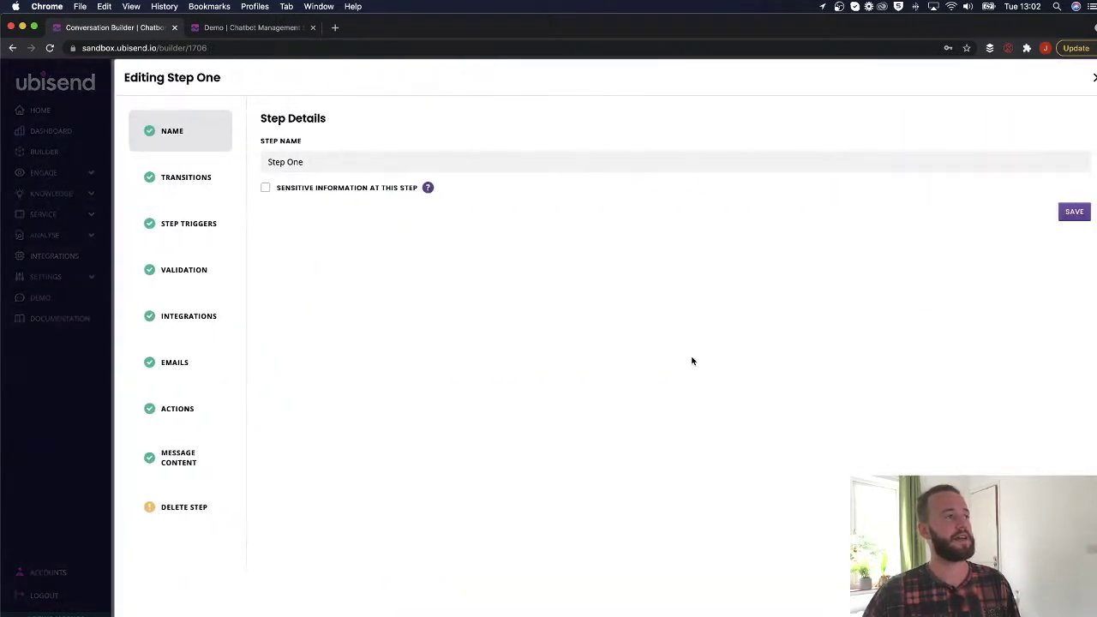
left_click(202, 482)
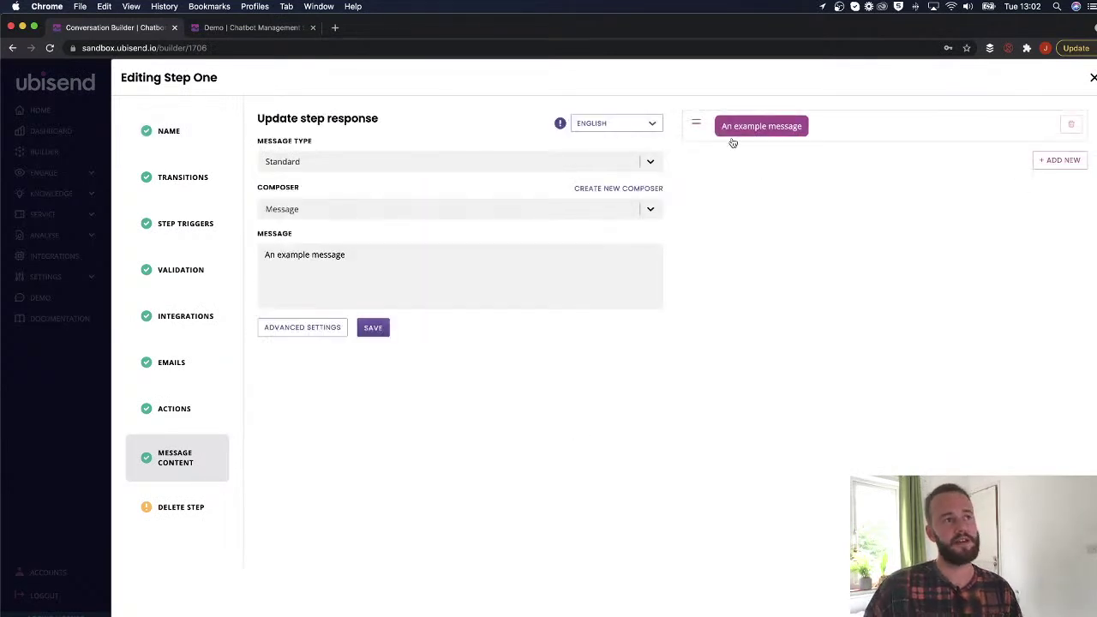
left_click(362, 254)
left_click_drag(363, 254, 236, 261)
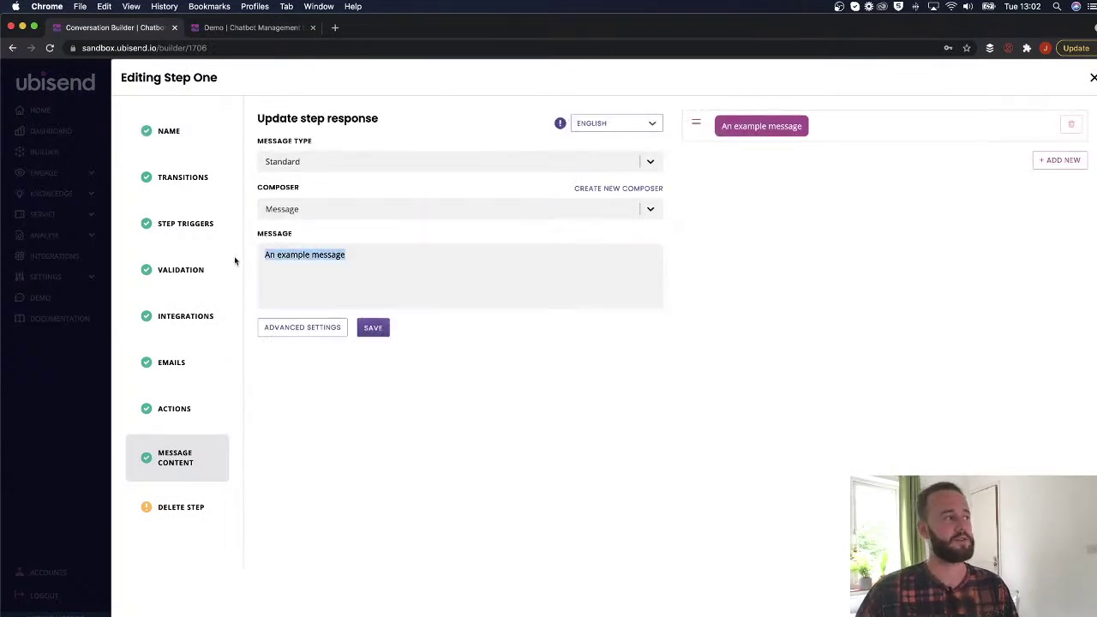
type("We are")
key("BackSpace")
type("e open ")
type("9-5")
key("BackSpace")
type("5 mon- friday.")
left_click(469, 221)
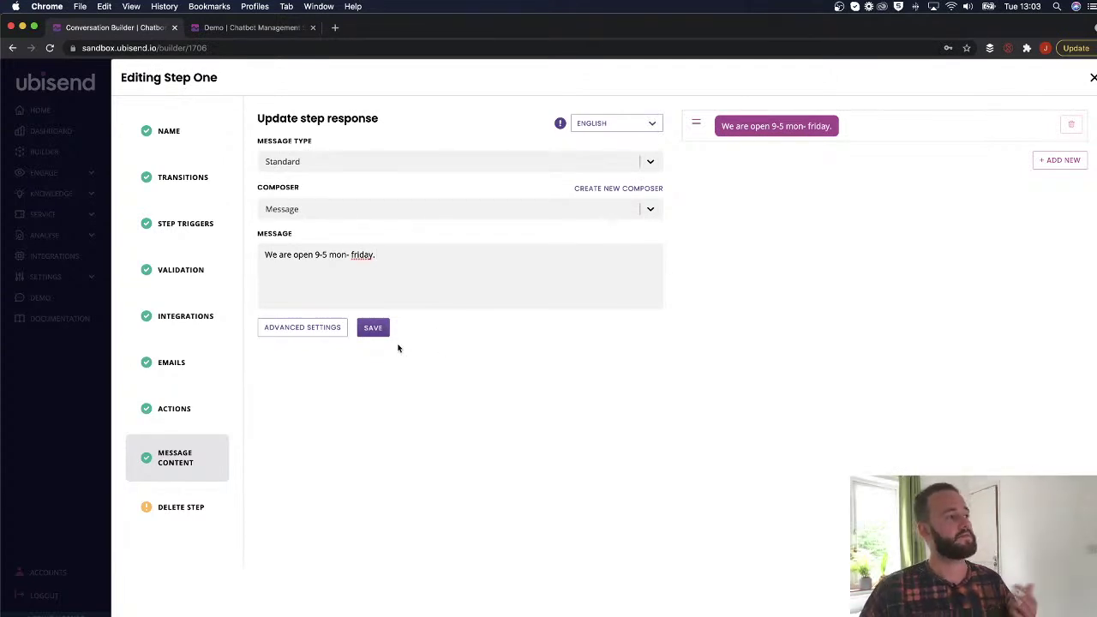
Keep Message as the composer, save Step One, and switch to the Demo chat.
left_click(319, 210)
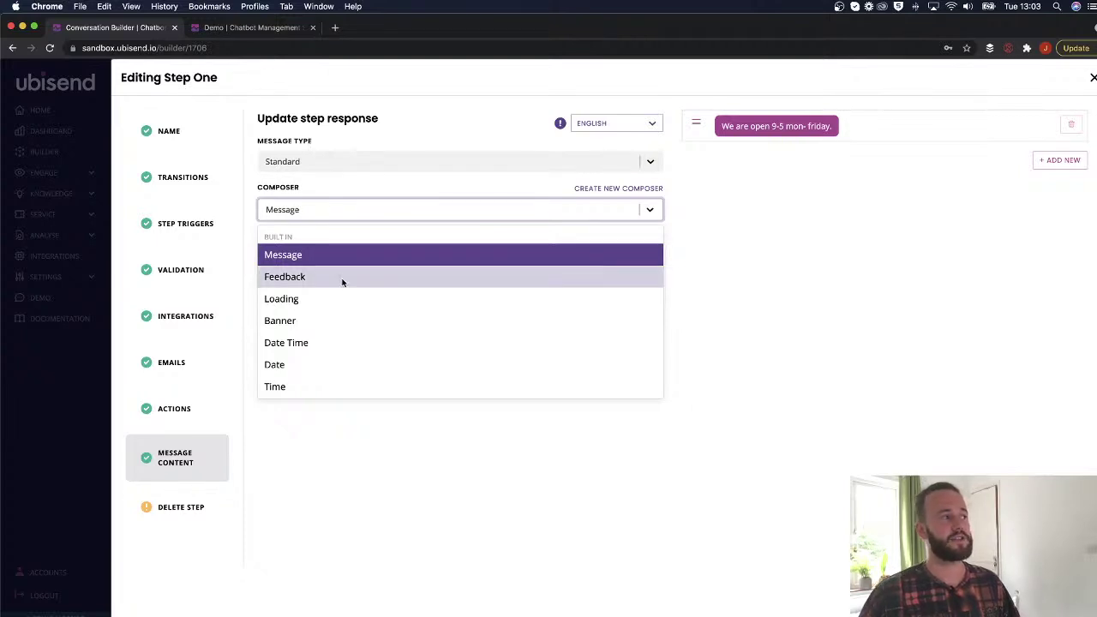
left_click(285, 257)
left_click(375, 327)
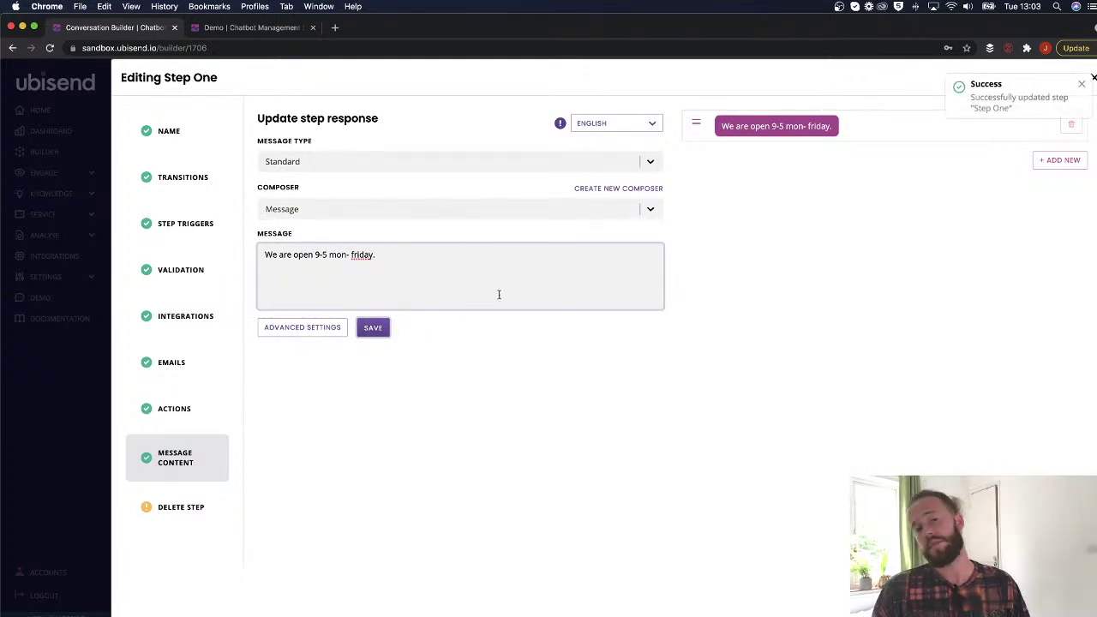
left_click(236, 28)
type("egaerhhrherhrwjterjrj")
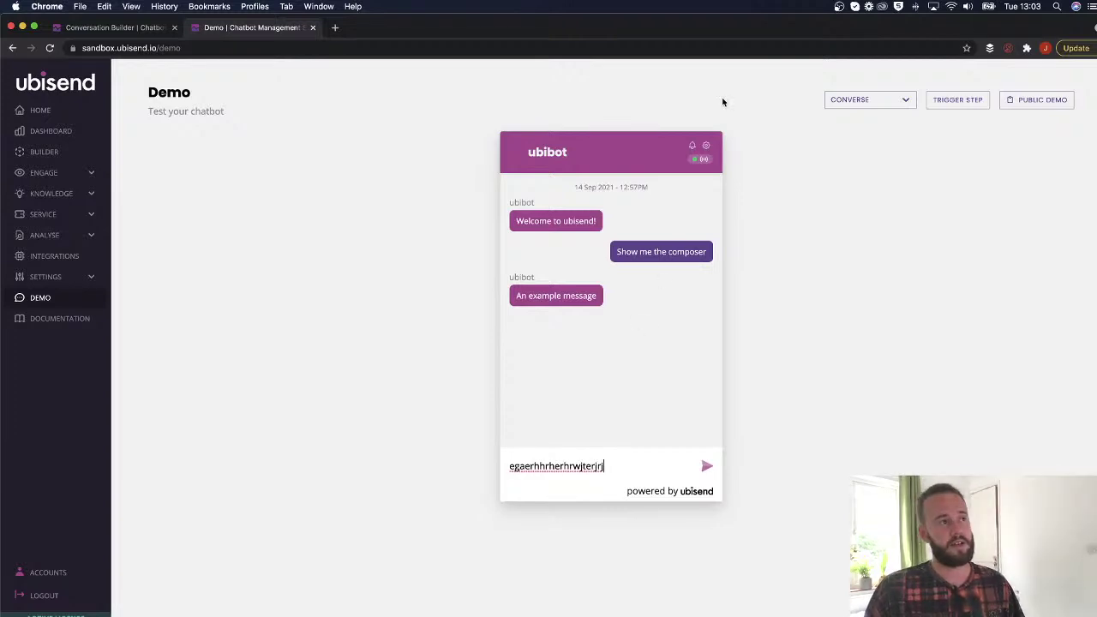
Reset the demo chat conversation from the widget's settings.
left_click(705, 145)
left_click(605, 233)
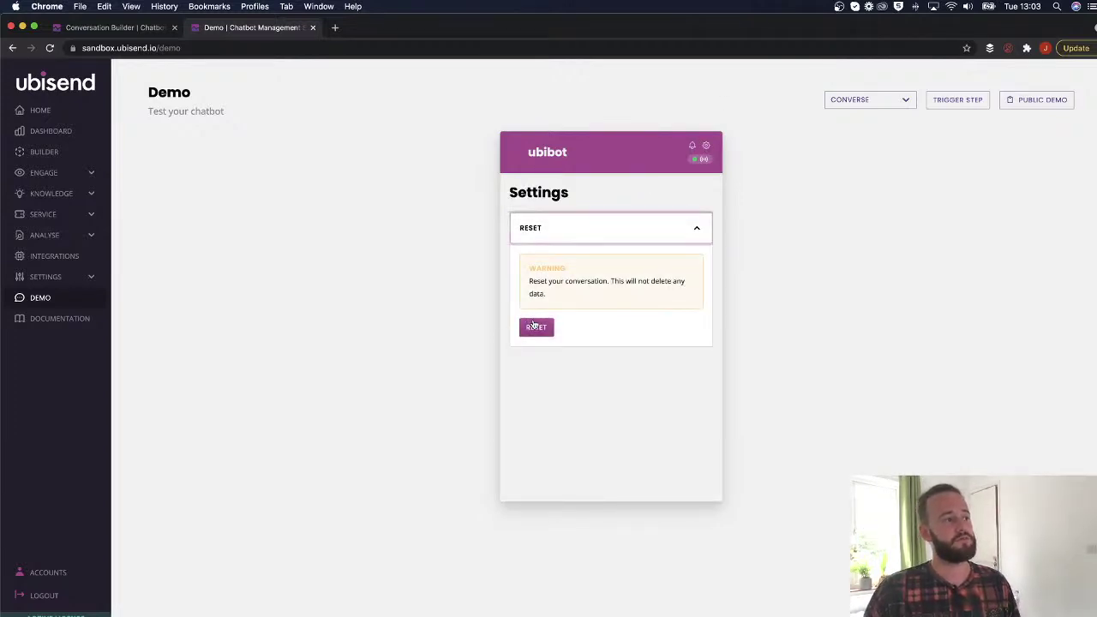
left_click(695, 230)
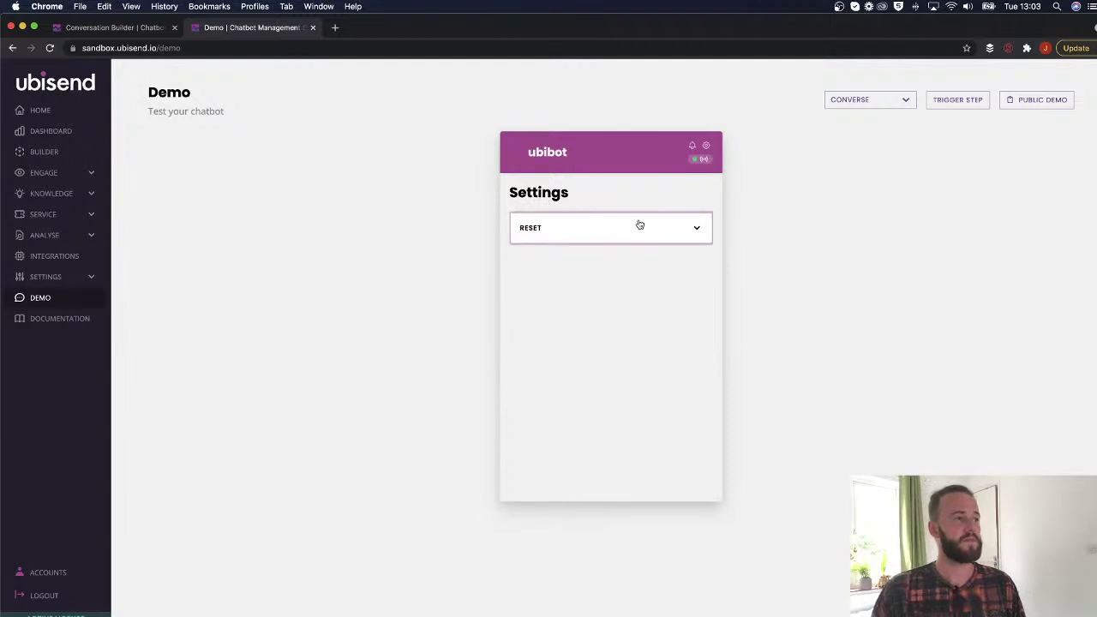
left_click(703, 145)
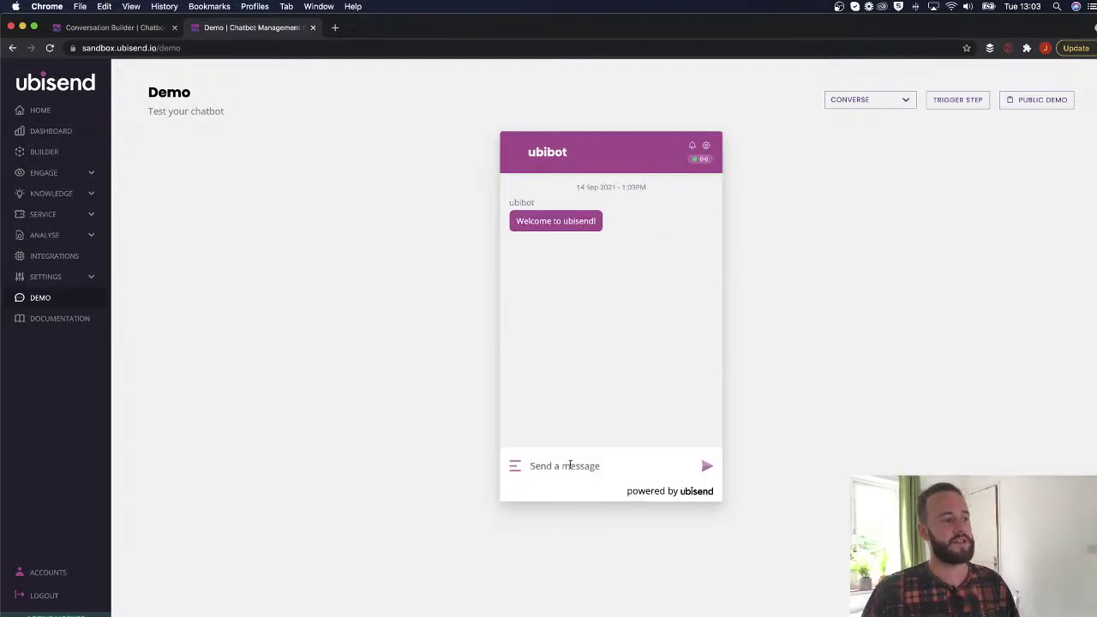
Send 'Show me the composer' and confirm the reply 'We are open 9-5 mon- friday.'.
type("entype")
key("BackSpace")
key("BackSpace")
key("BackSpace")
key("BackSpace")
key("BackSpace")
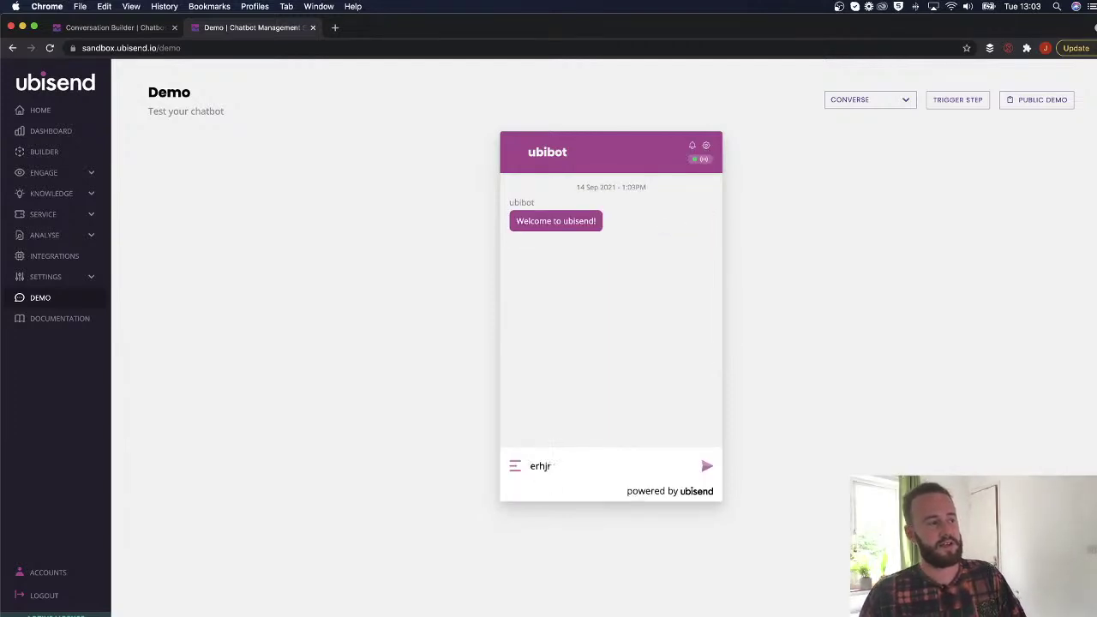
key("BackSpace")
key("super+v")
key("Return")
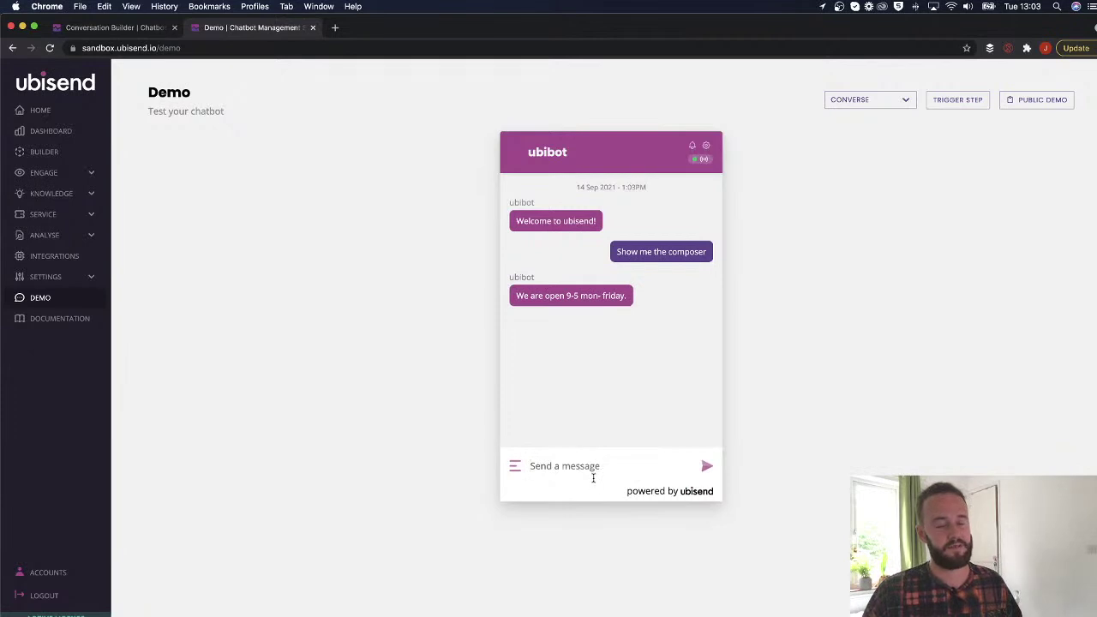
type("dhserherherjrtjr")
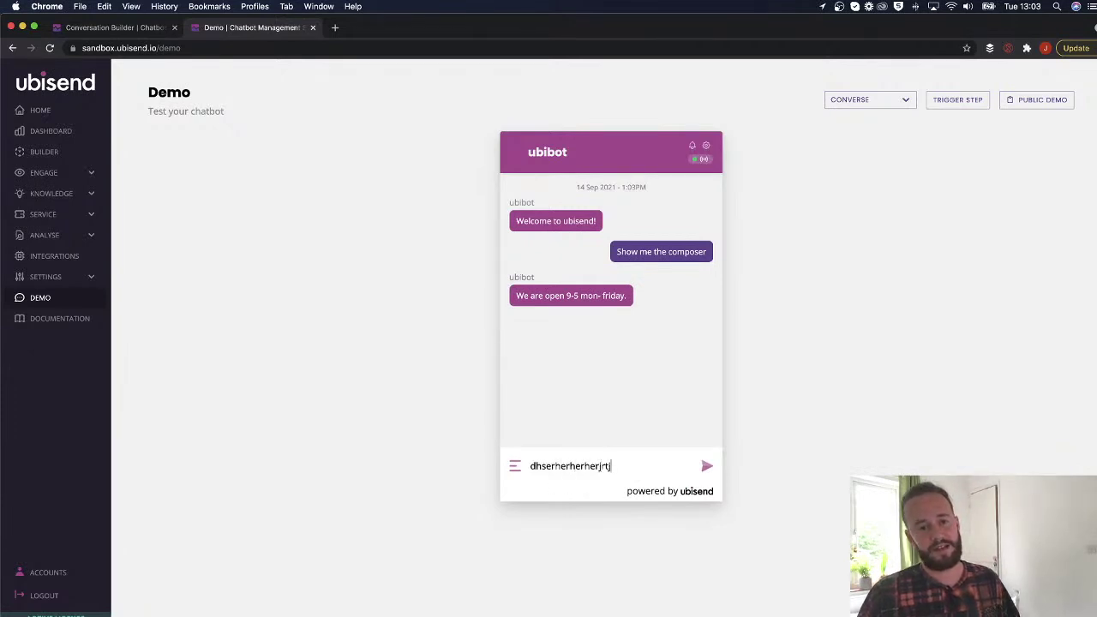
key("BackSpace")
key("BackSpace")
key("BackSpace")
key("BackSpace")
key("BackSpace")
key("BackSpace")
key("BackSpace")
key("BackSpace")
key("BackSpace")
key("BackSpace")
key("BackSpace")
key("BackSpace")
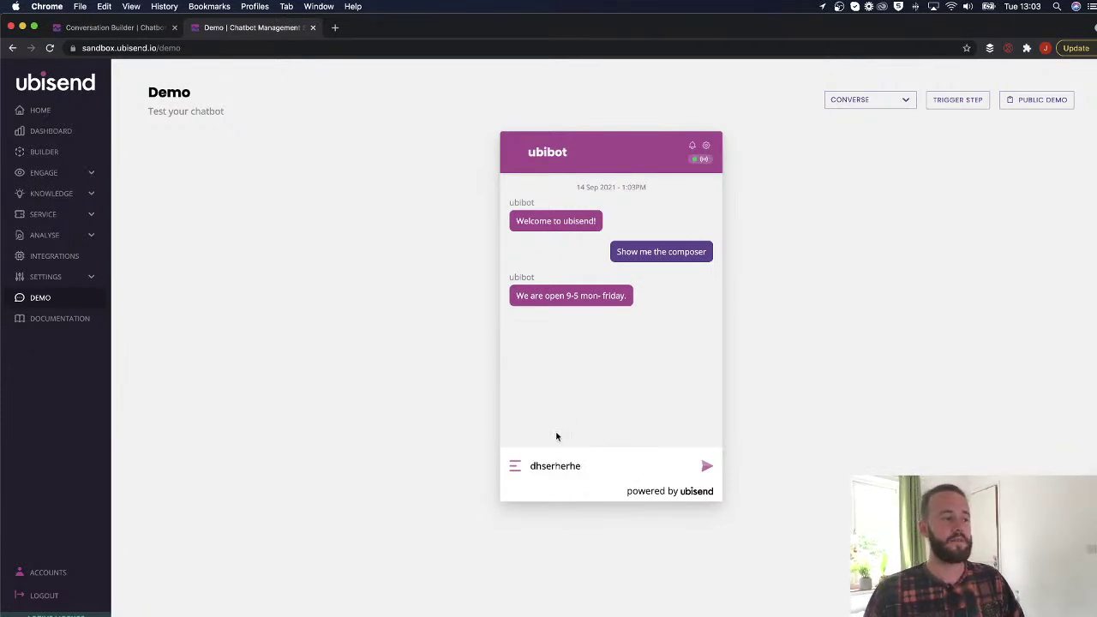
key("BackSpace")
key("BackSpace")
key("BackSpace")
key("BackSpace")
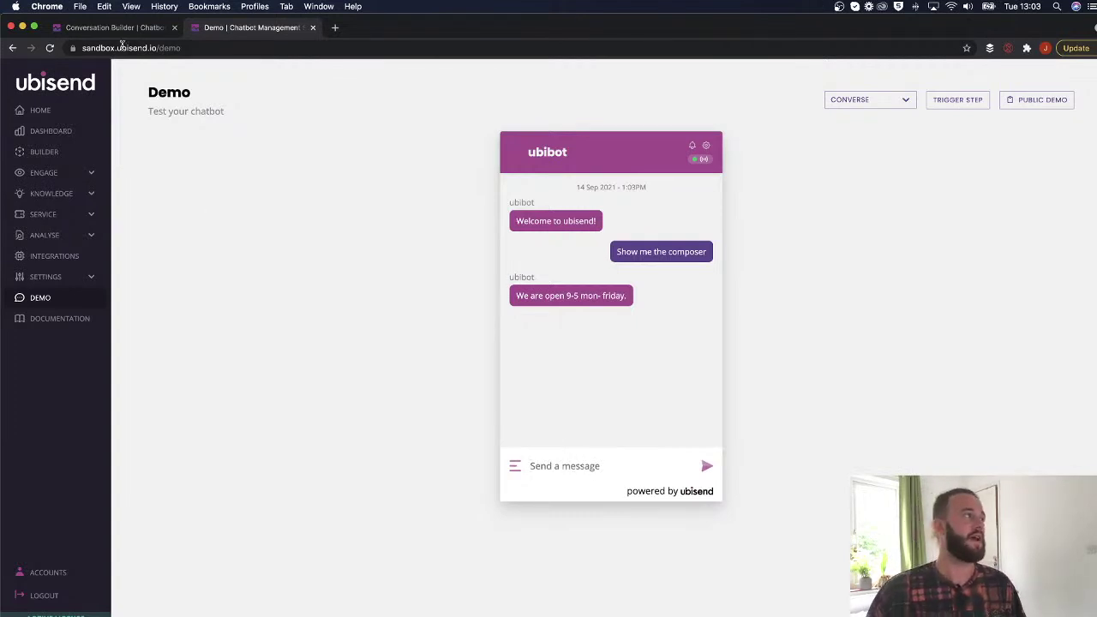
left_click(120, 29)
Scroll through Step One's composer options, from Live Chat down to the custom composers.
left_click(384, 205)
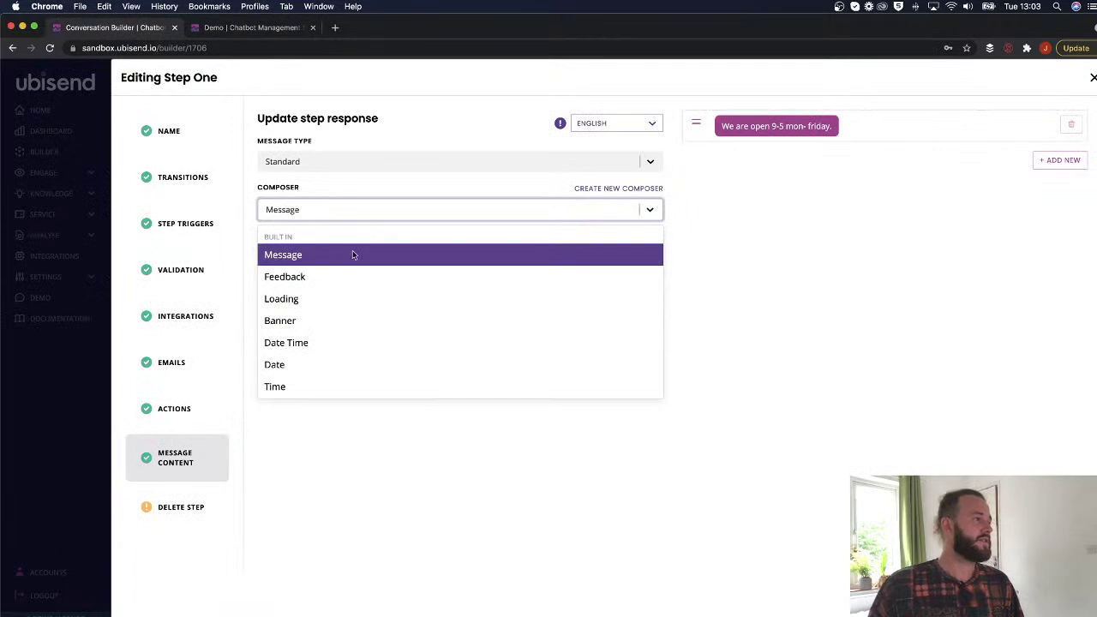
scroll(352, 276, "down", 1)
scroll(353, 276, "down", 1)
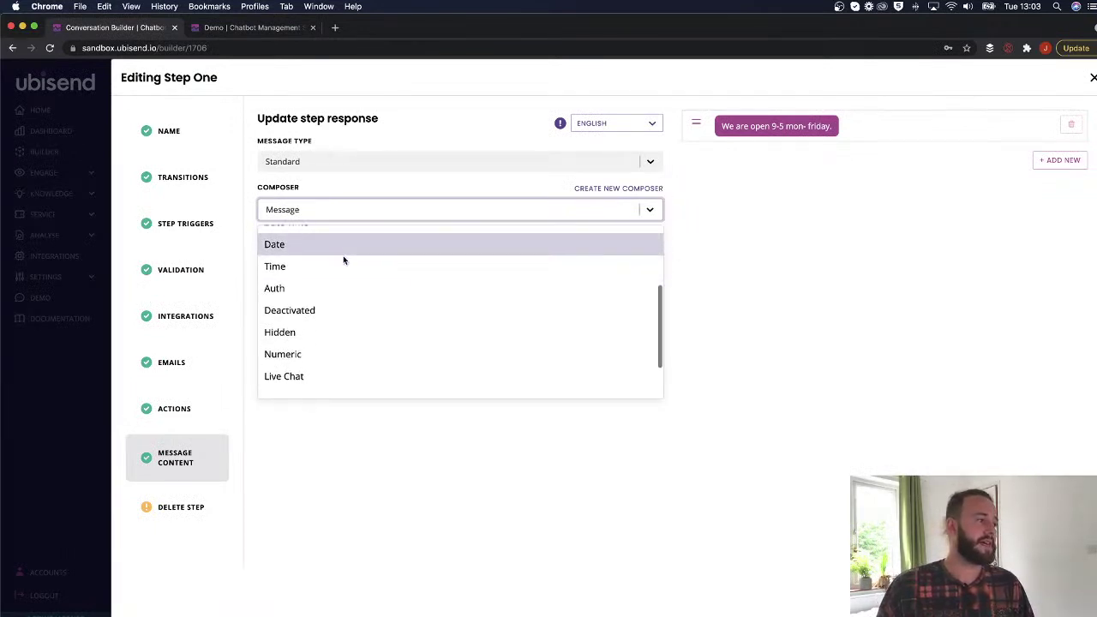
scroll(343, 257, "down", 1)
scroll(341, 261, "up", 1)
scroll(342, 264, "up", 1)
scroll(300, 368, "down", 3)
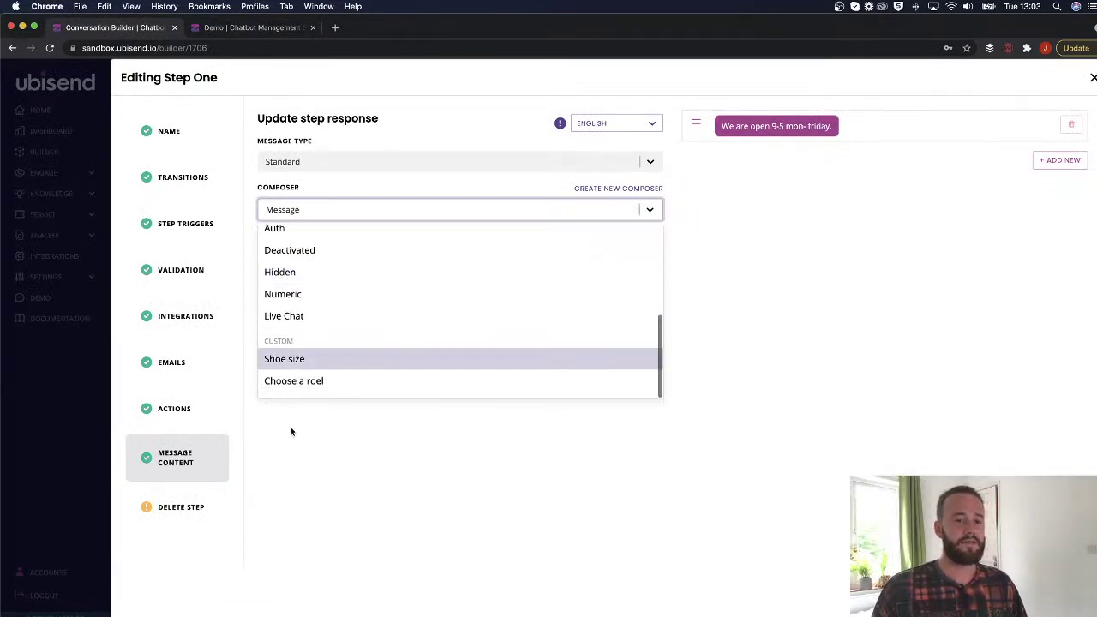
scroll(319, 354, "up", 5)
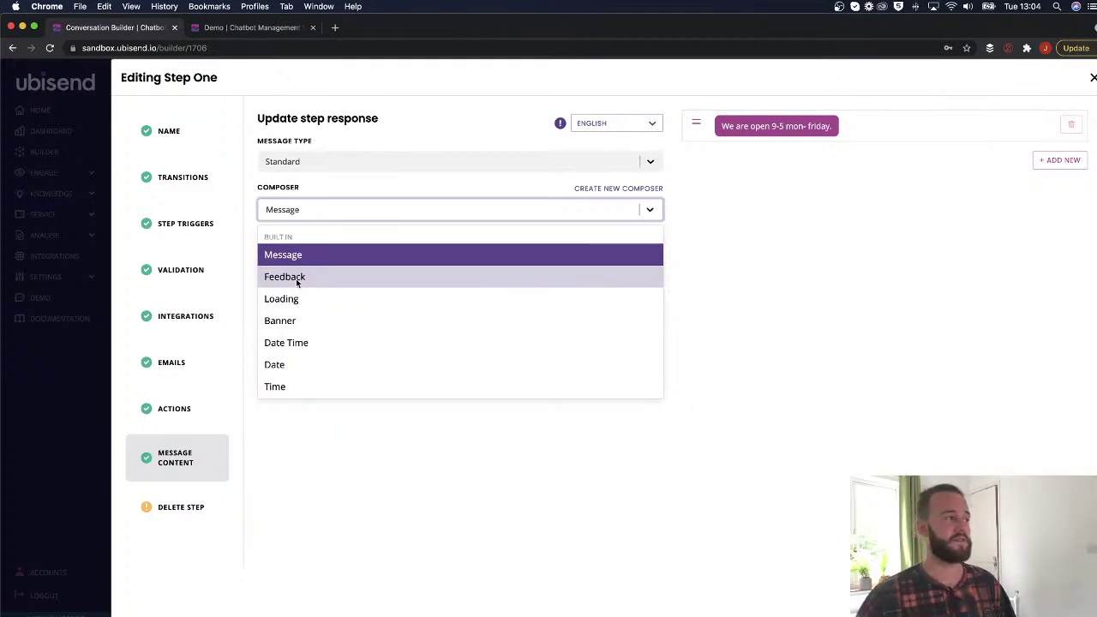
Switch Step One's composer to Feedback and clear the old message text.
left_click(297, 281)
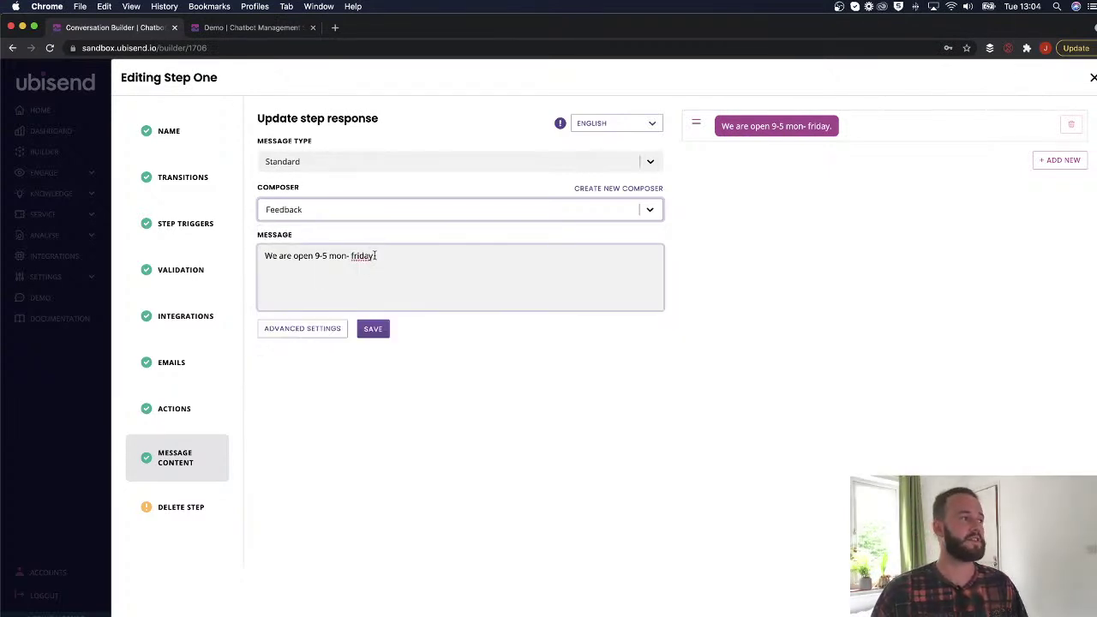
left_click_drag(375, 254, 255, 252)
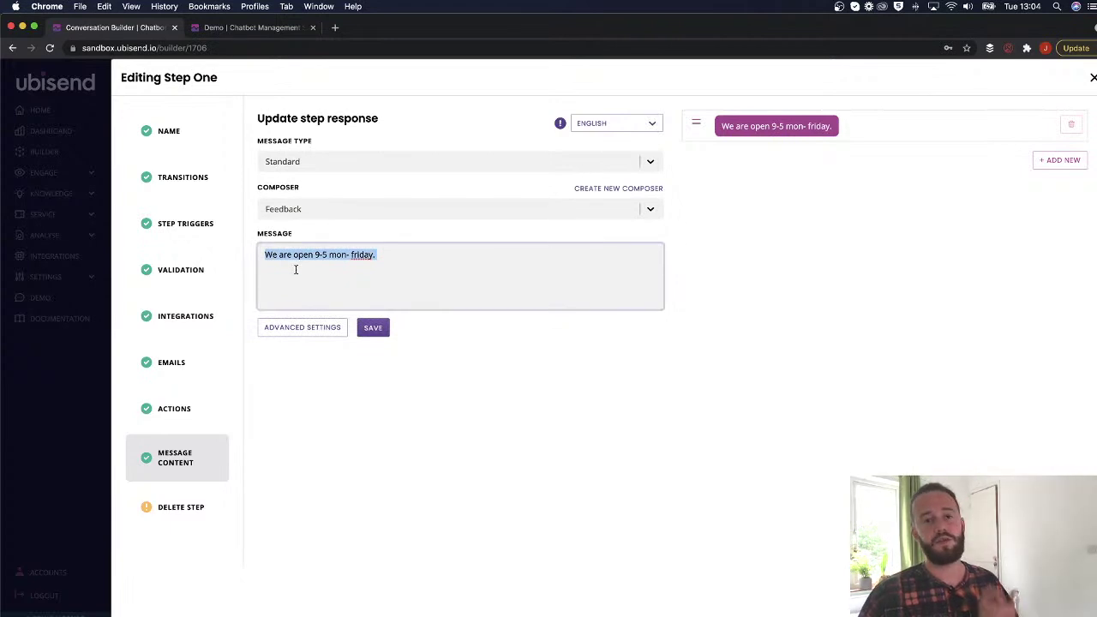
key("BackSpace")
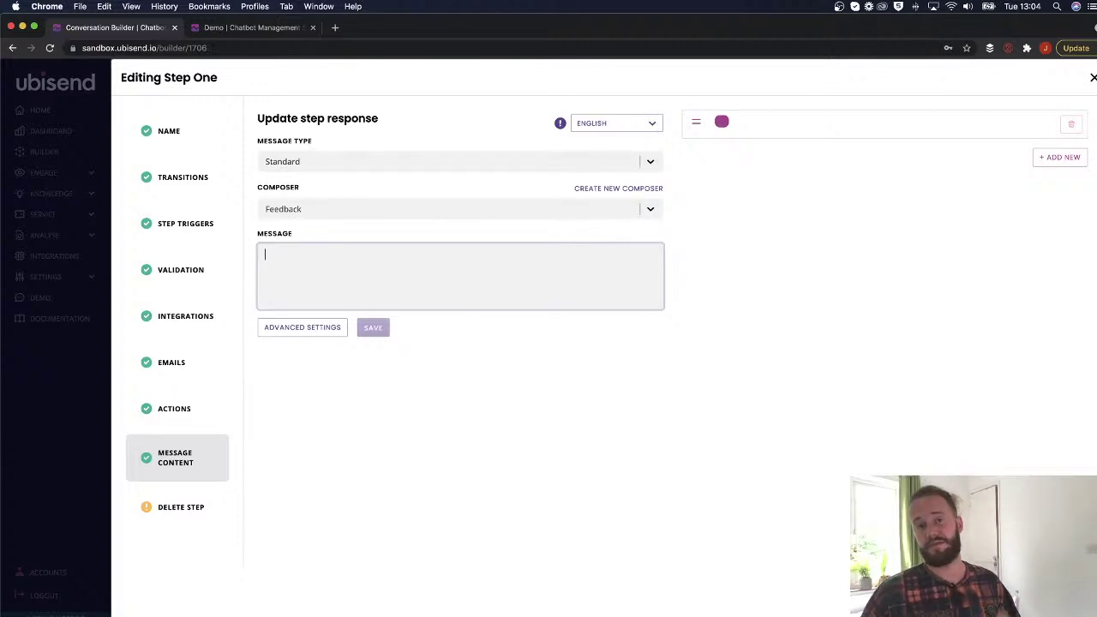
Enter 'Got any improvements we could make to our checkout page?' and save Step One.
type("Got an")
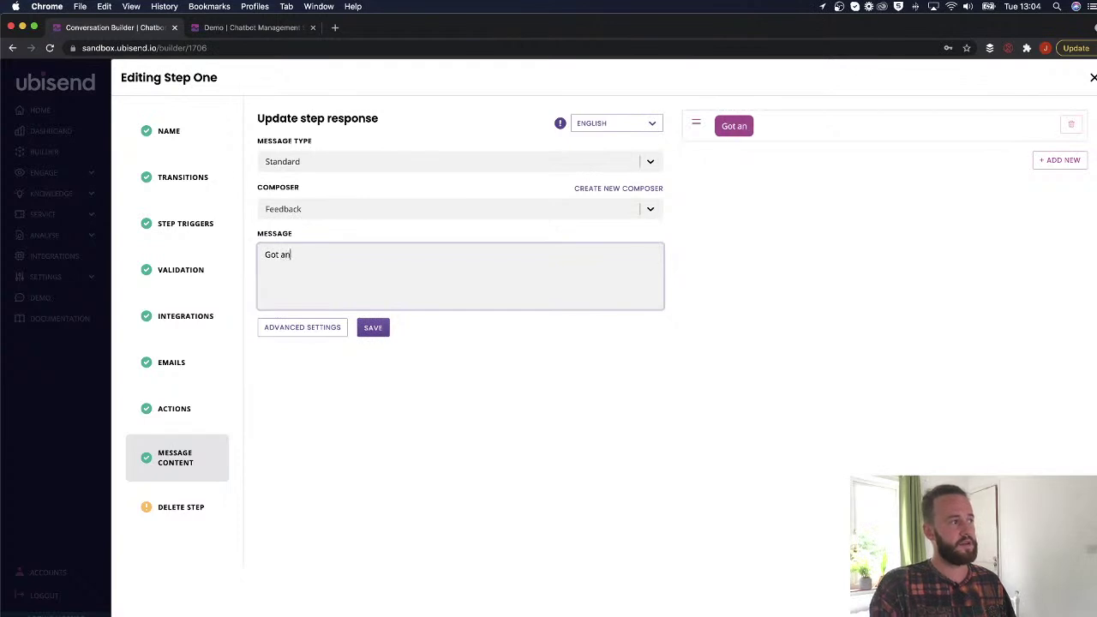
type("y improvements we could make to our ")
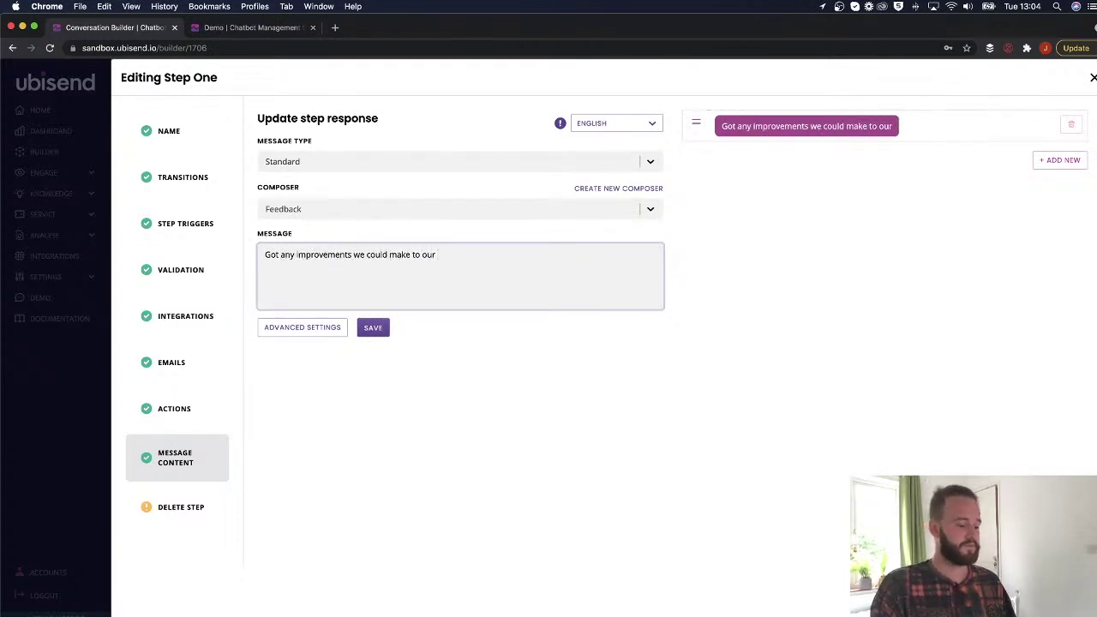
type("checkout page?")
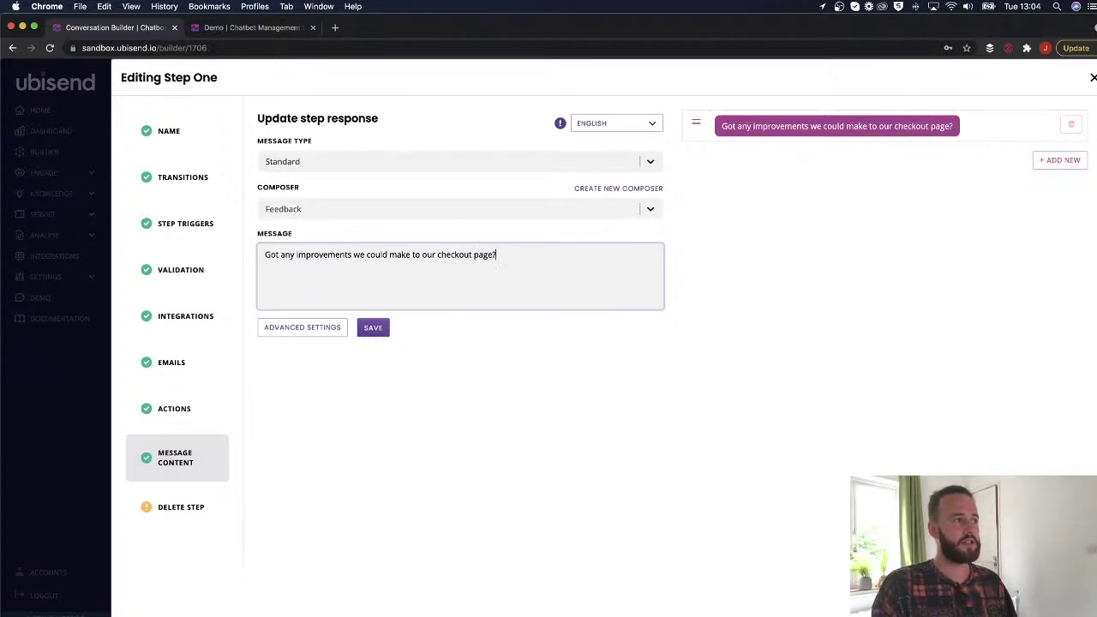
left_click(373, 327)
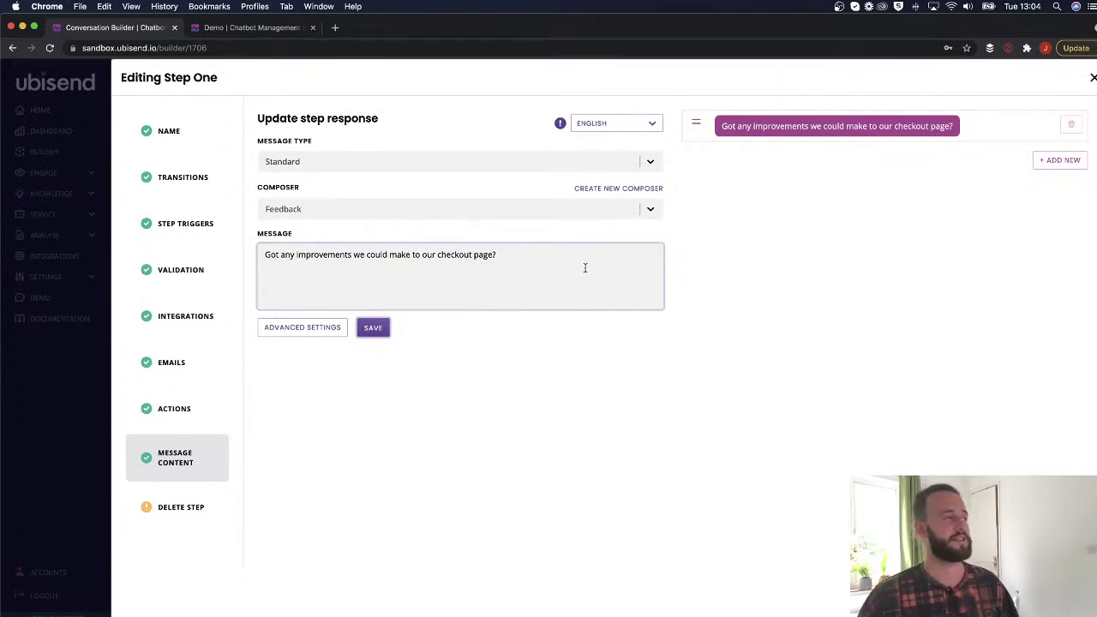
left_click(215, 28)
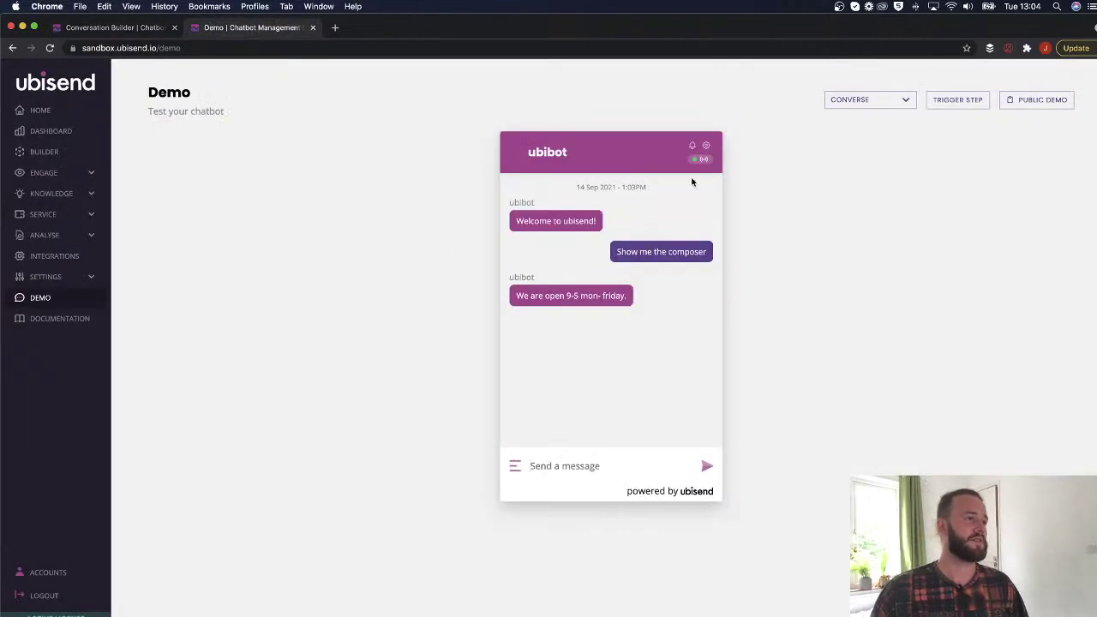
Reset the demo conversation through the chat's gear settings.
left_click(706, 146)
left_click(514, 228)
left_click(540, 330)
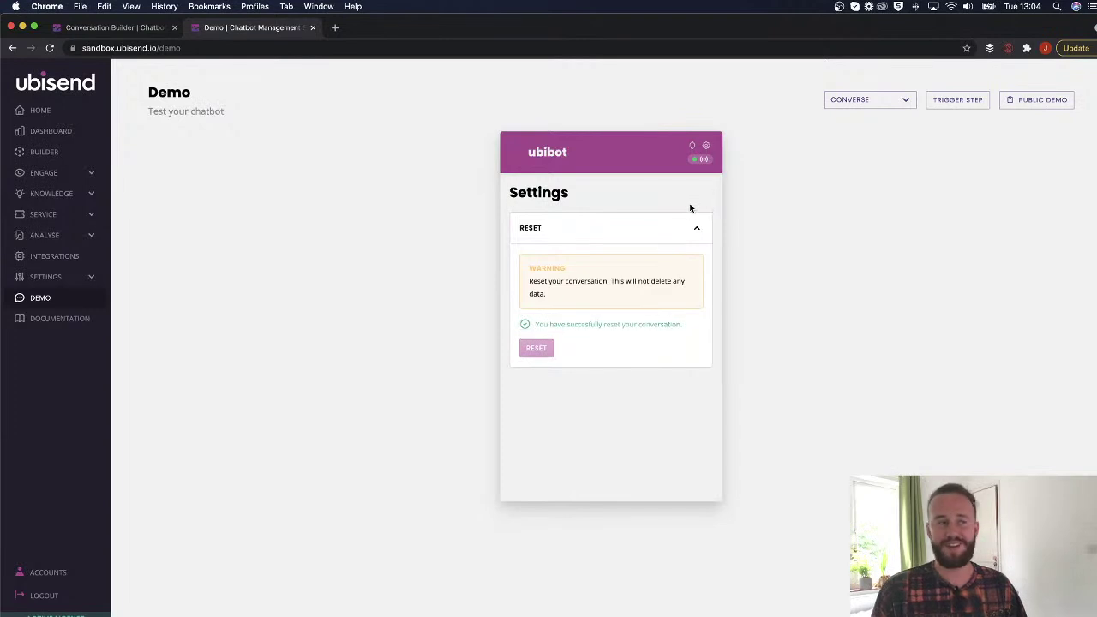
left_click(695, 231)
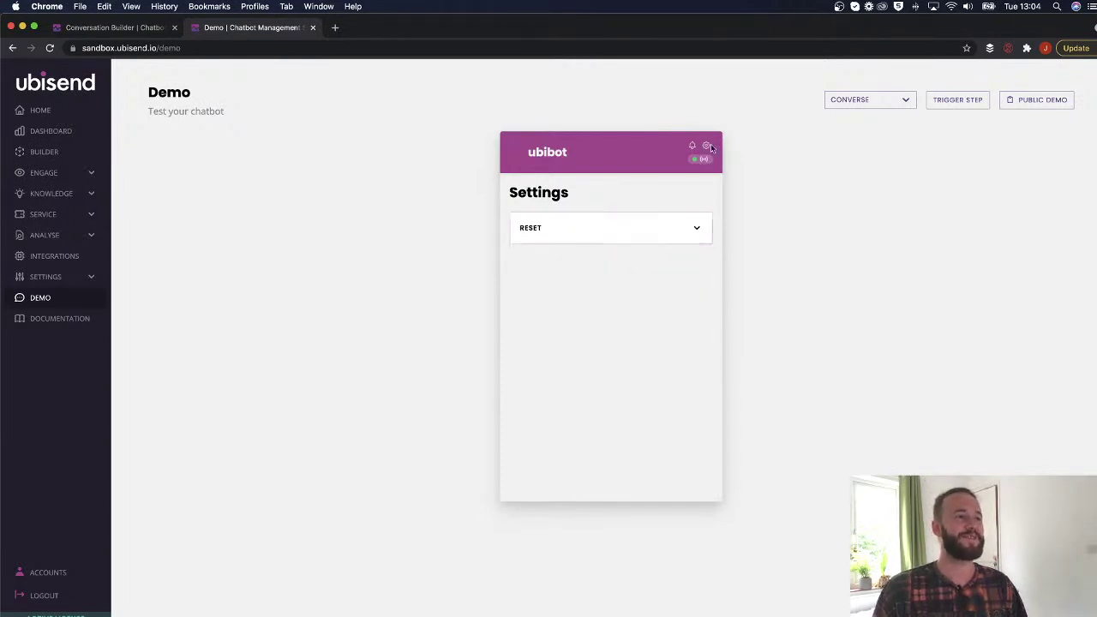
left_click(705, 147)
Send 'Show me the composer' to trigger the checkout-page question.
left_click(569, 466)
type("Show me the composer")
key("Return")
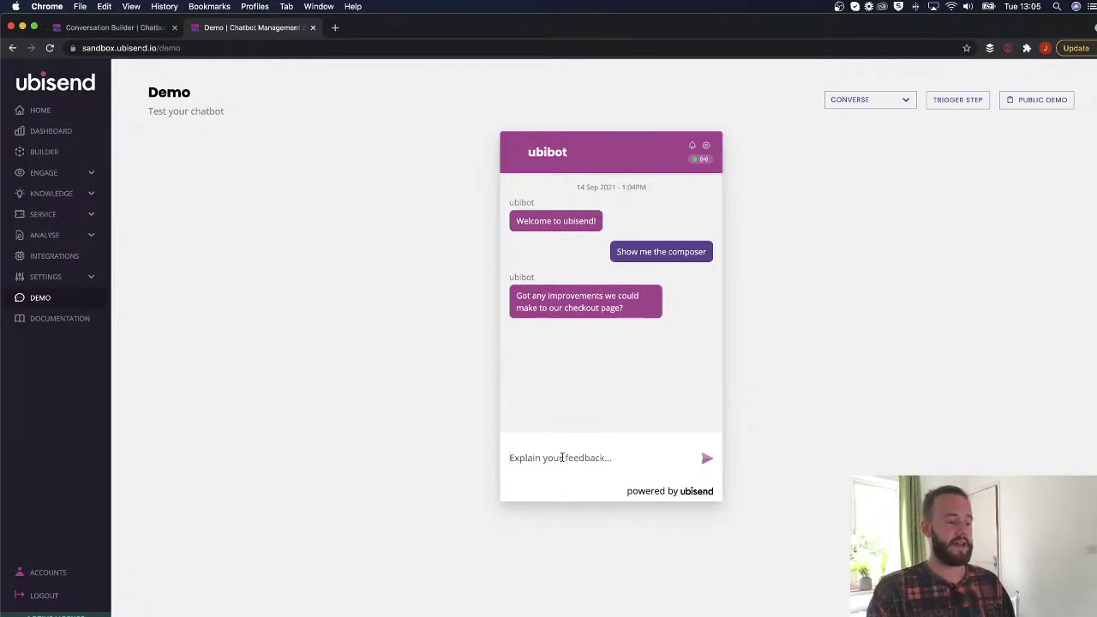
Type 'I think that the checkout page needs more pictures of dogs and cats' as feedback.
type("I think that the ")
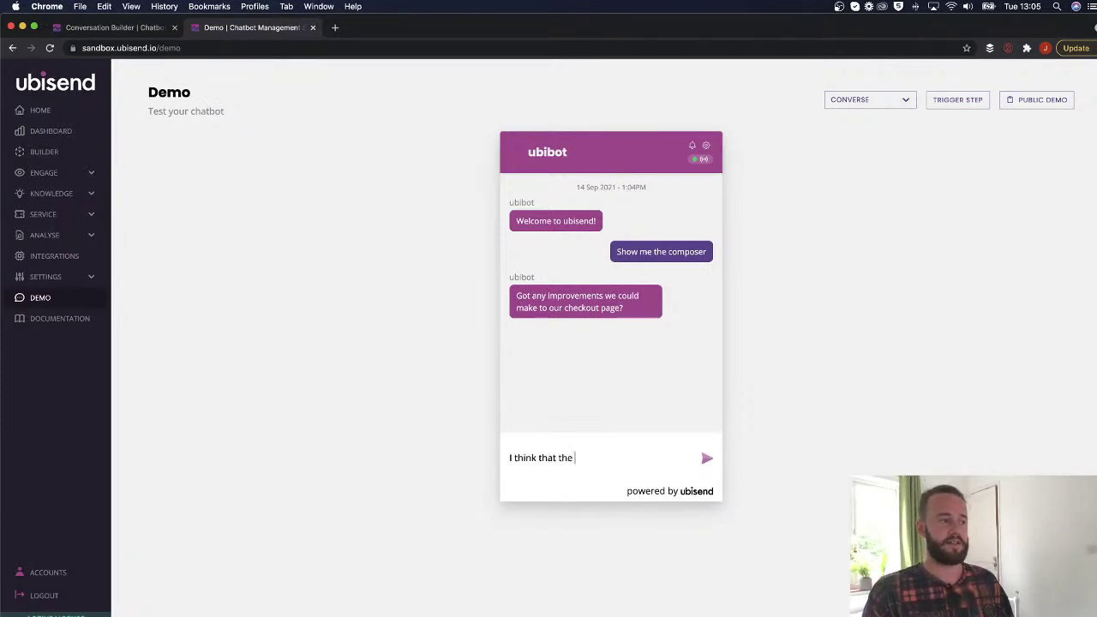
type("checkout page needs")
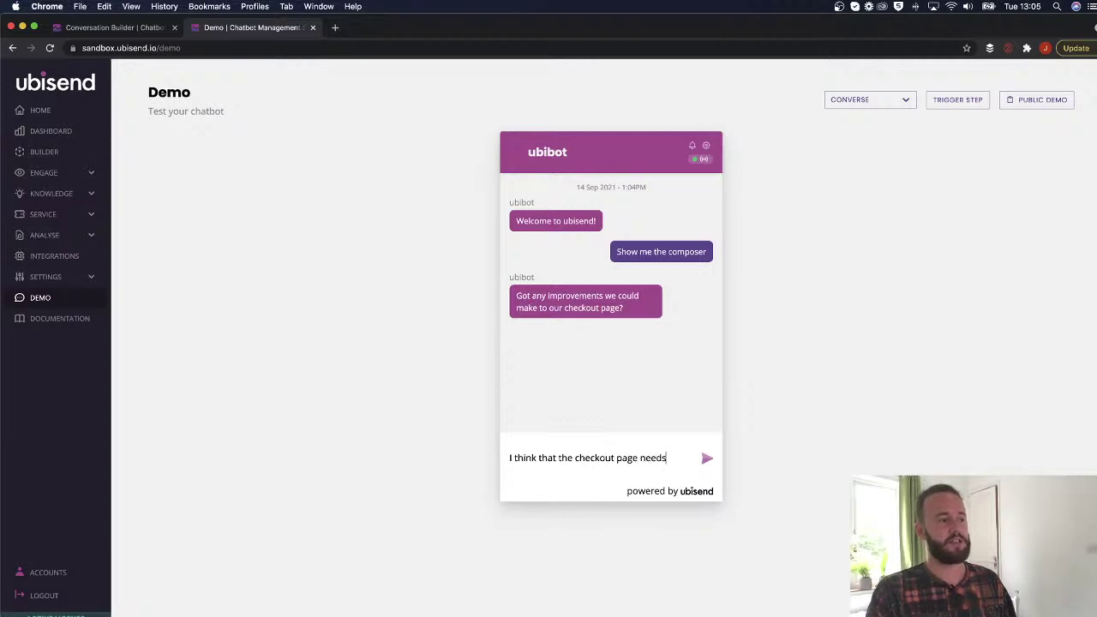
type(" more pictures of d")
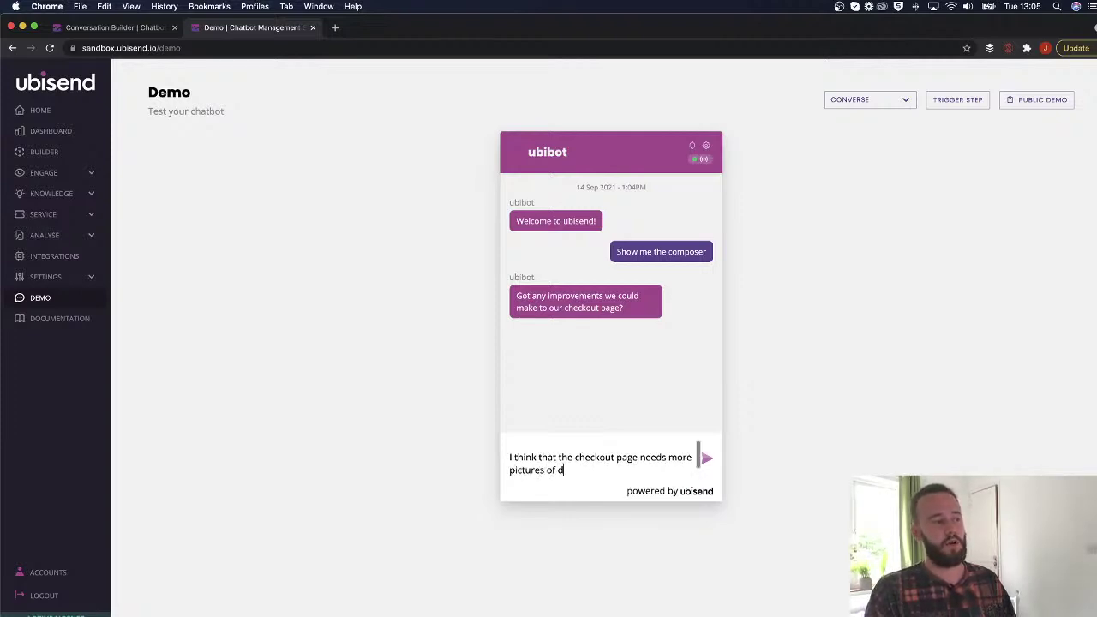
type("ogs and cats")
key("shift+Return")
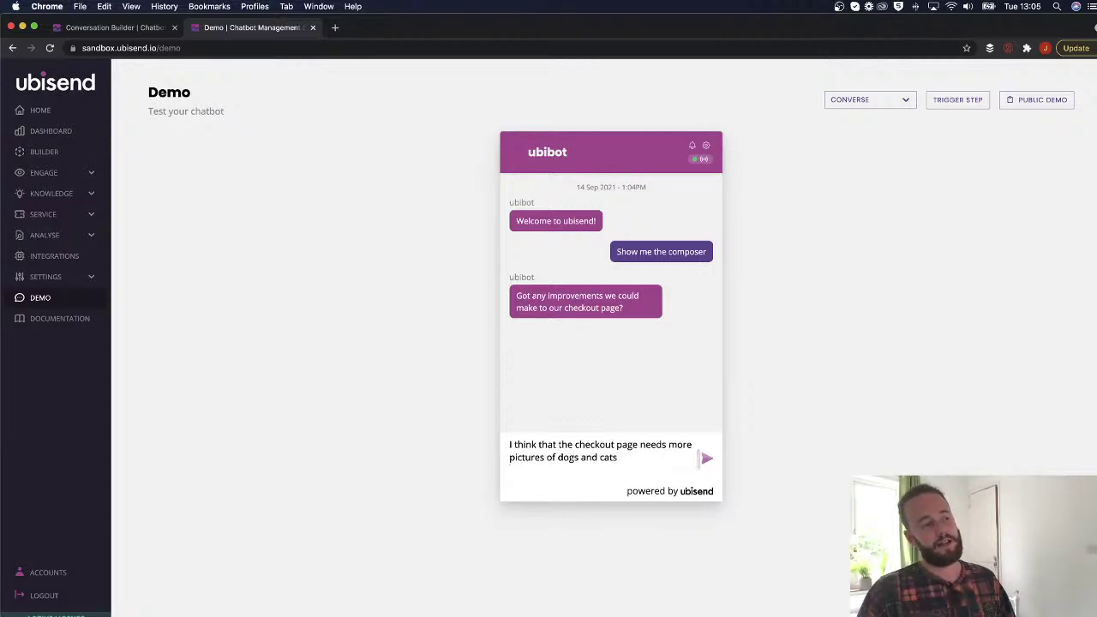
key("BackSpace")
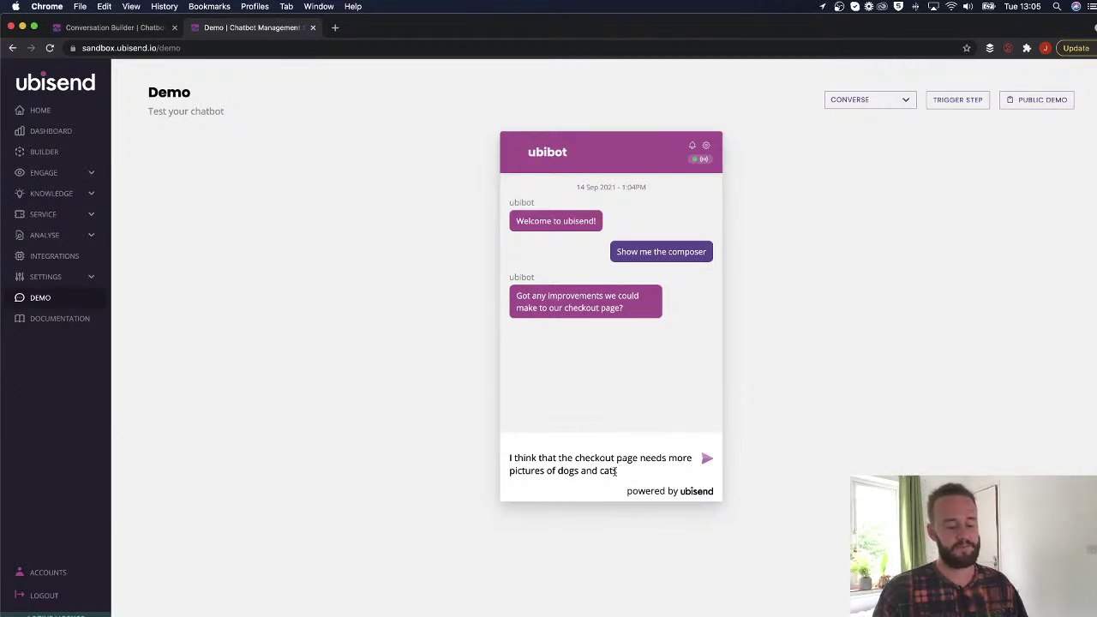
key("Return")
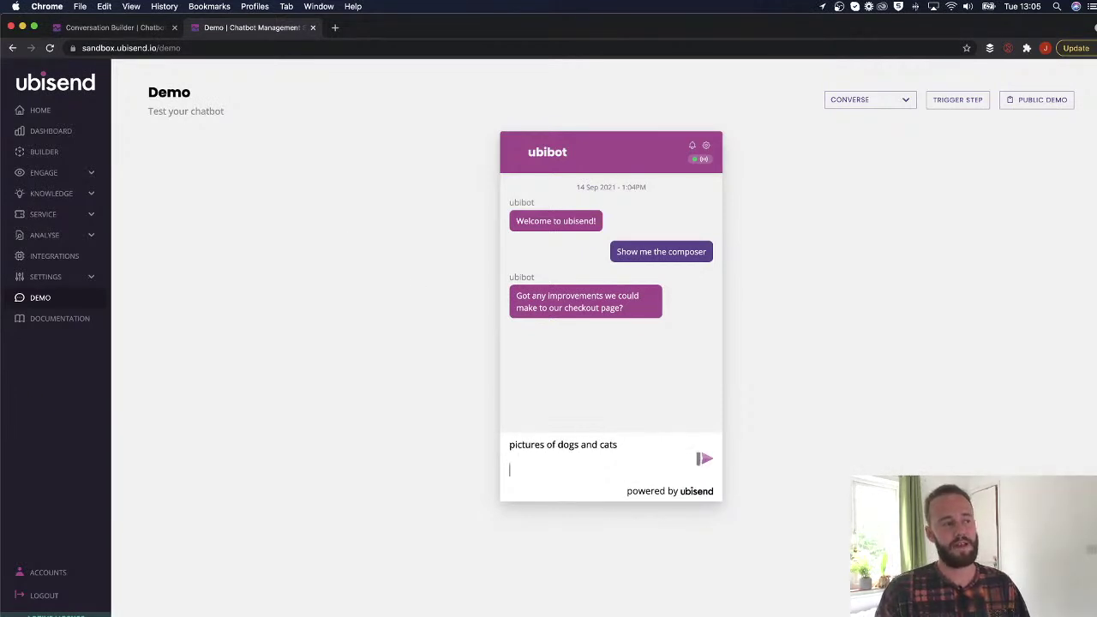
left_click(698, 460)
type("rfhsrthjrtjr")
key("BackSpace")
key("BackSpace")
key("BackSpace")
key("BackSpace")
key("BackSpace")
key("BackSpace")
key("BackSpace")
key("BackSpace")
key("BackSpace")
key("BackSpace")
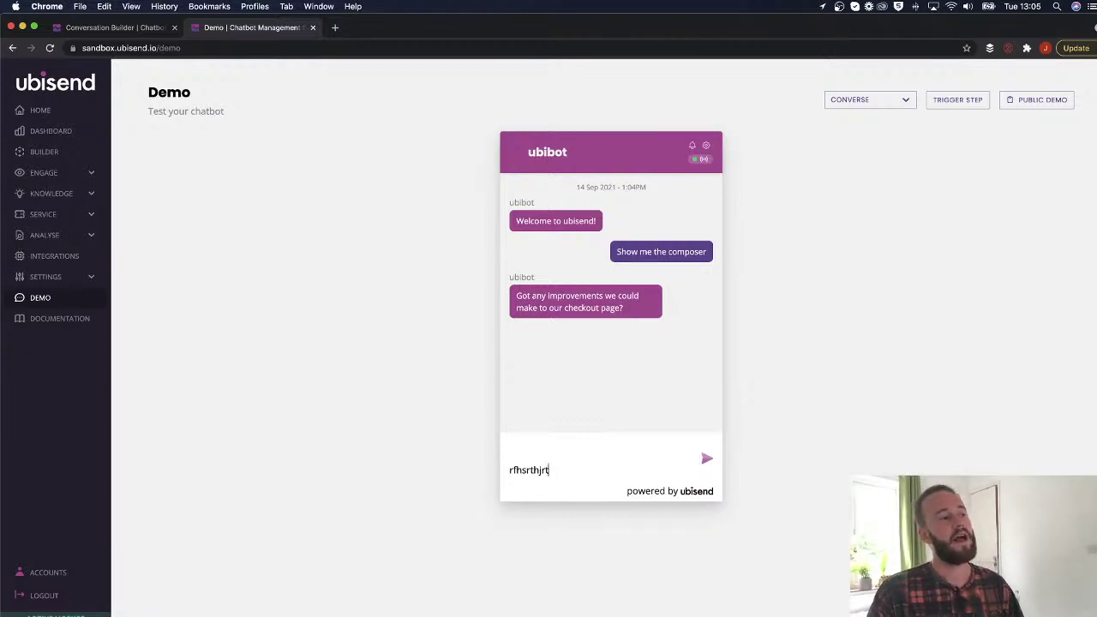
type("pictures of dogs and cats")
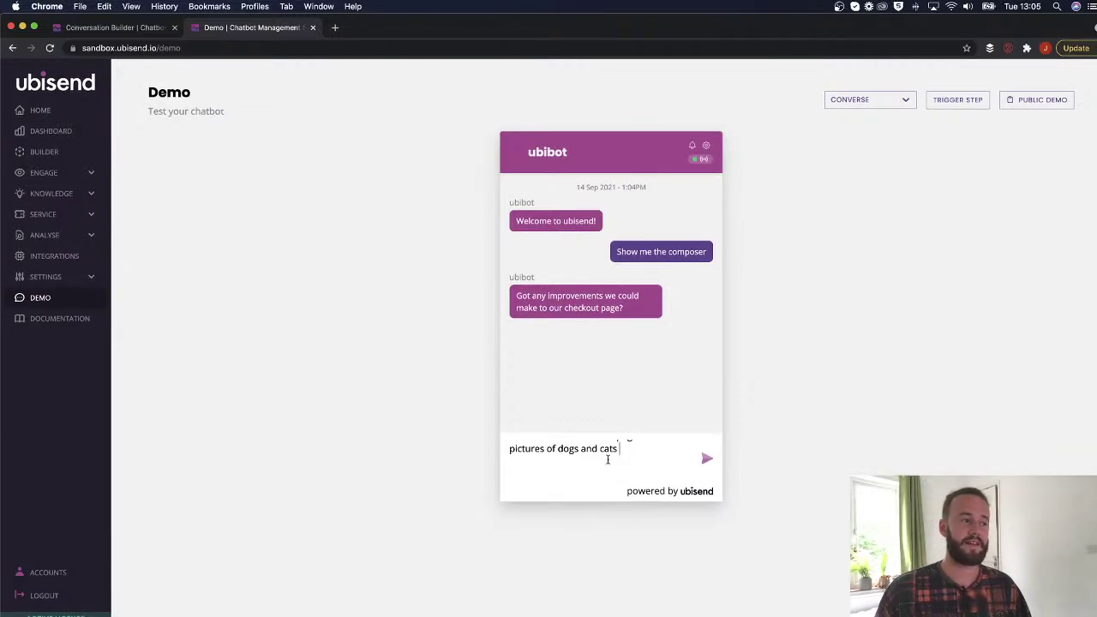
left_click_drag(620, 471, 496, 444)
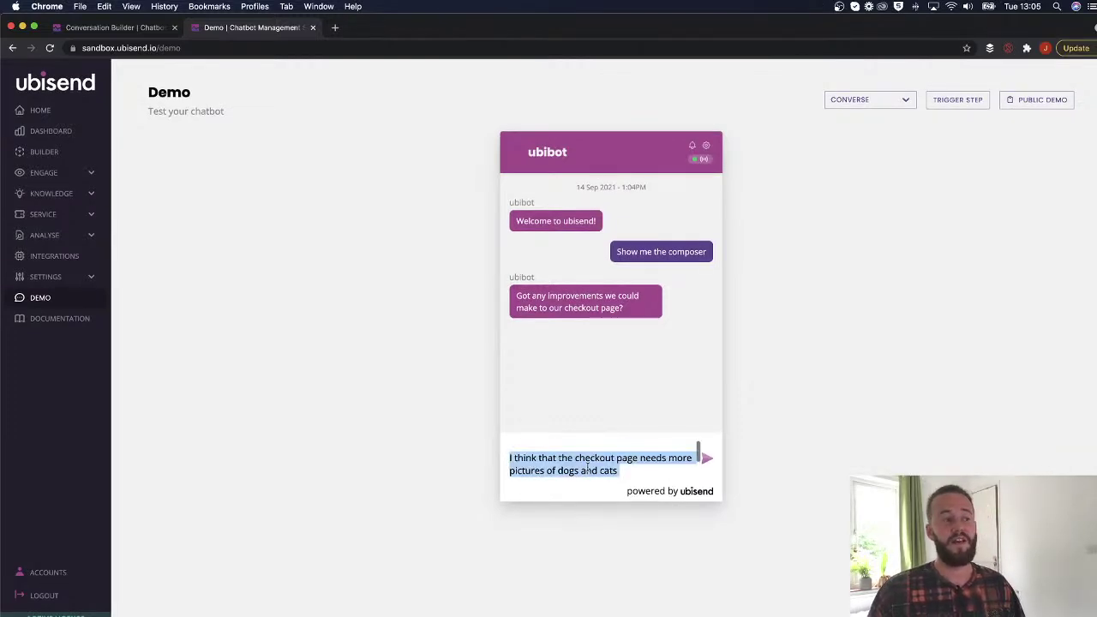
left_click(637, 467)
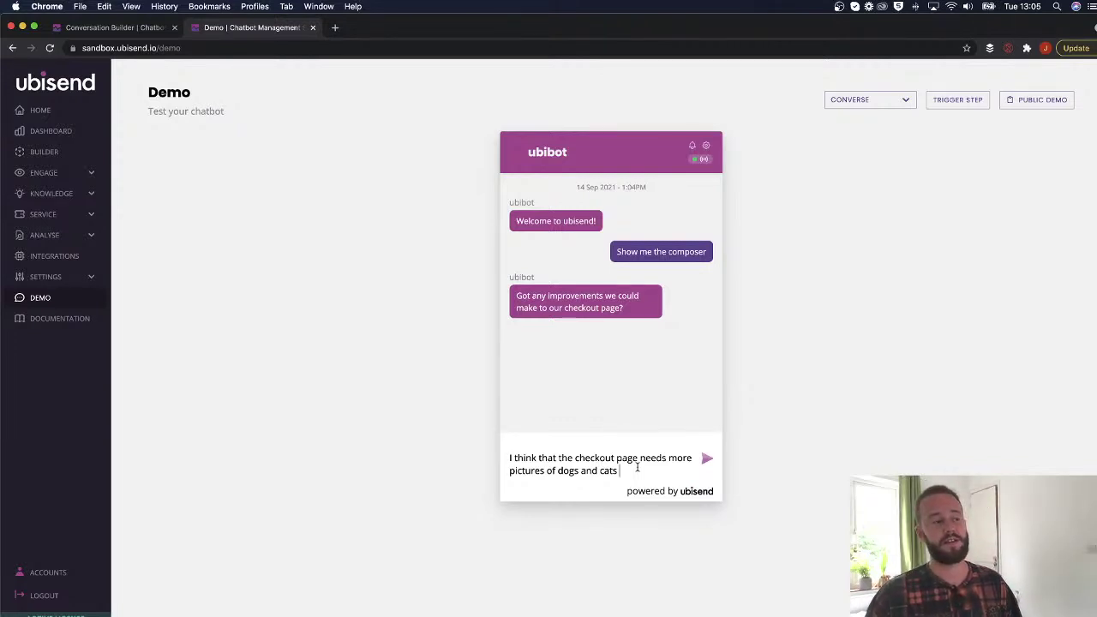
End the feedback with a period, delete the stray line, and send it.
type(".")
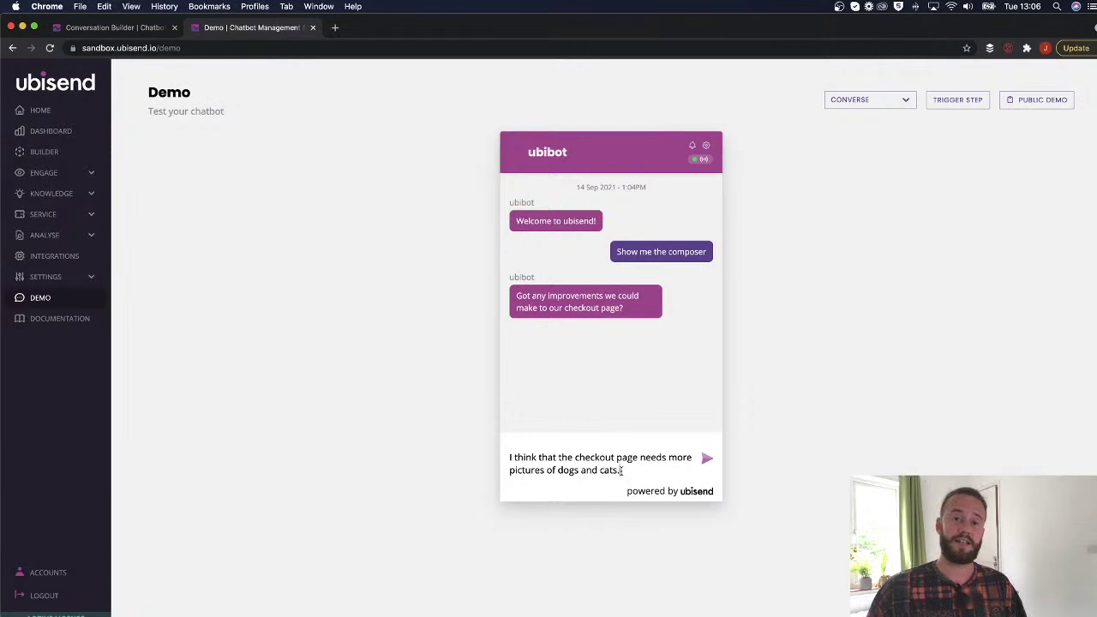
key("Return")
type("fhtrjrt")
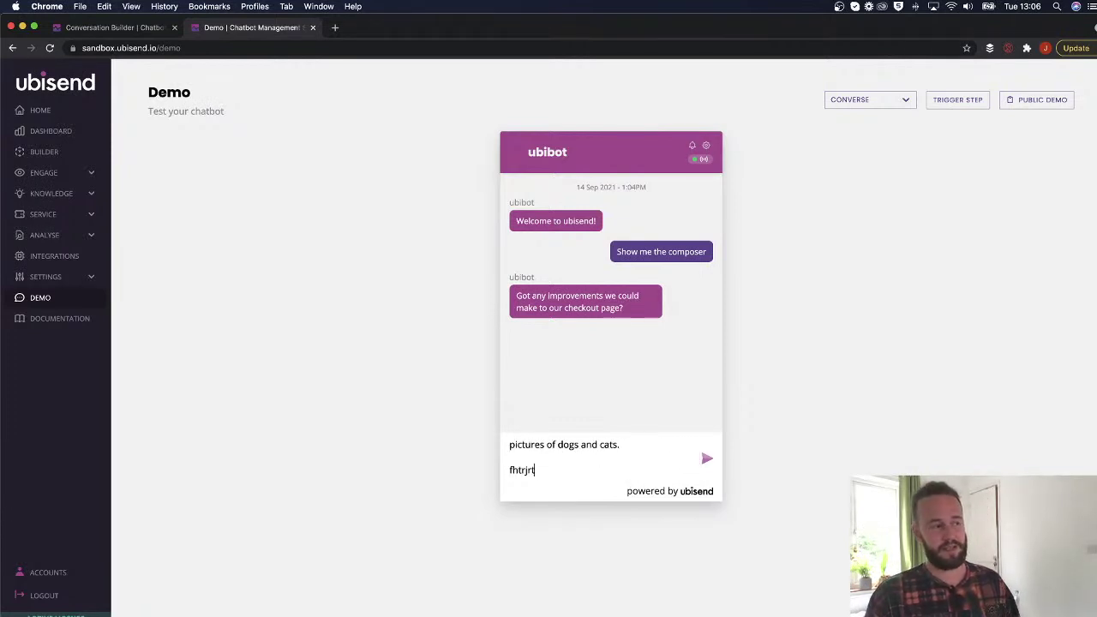
type("jretjrhw")
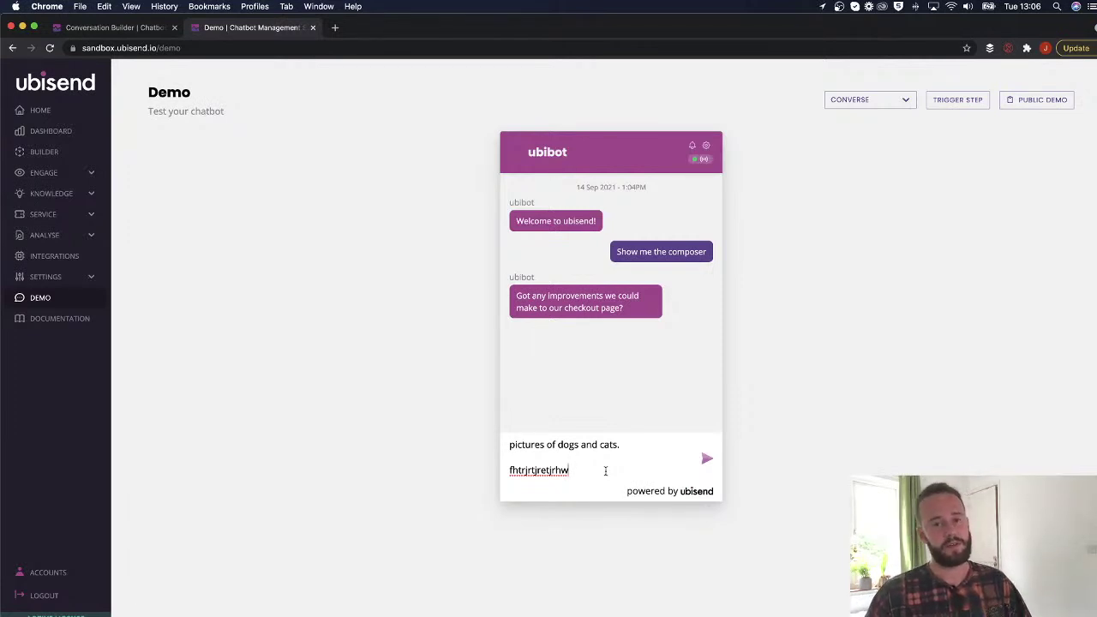
left_click_drag(504, 469, 506, 450)
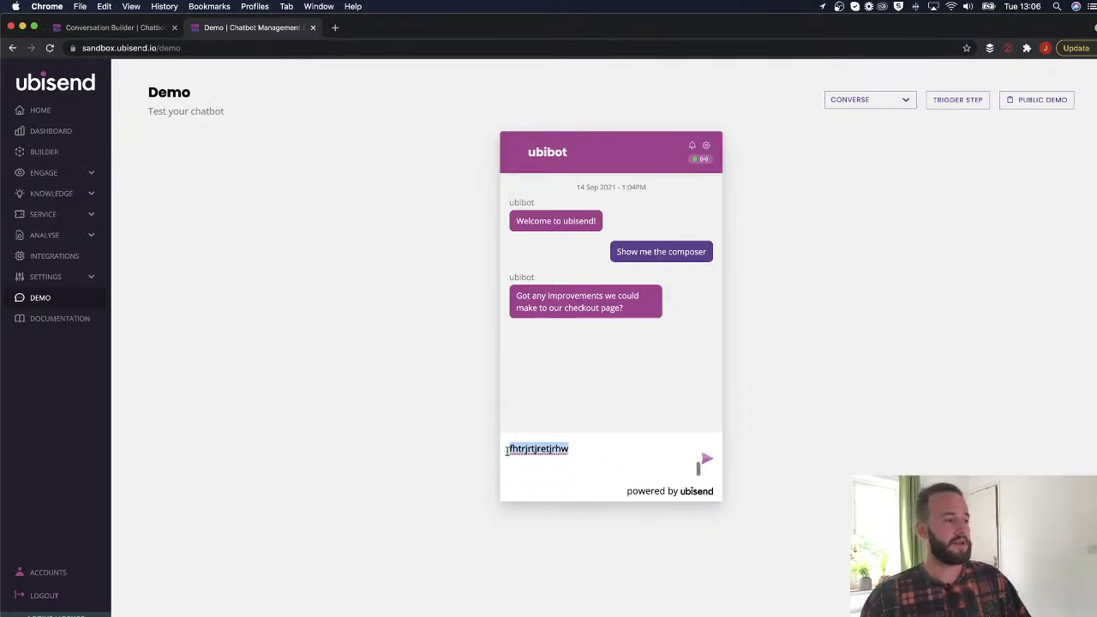
key("BackSpace")
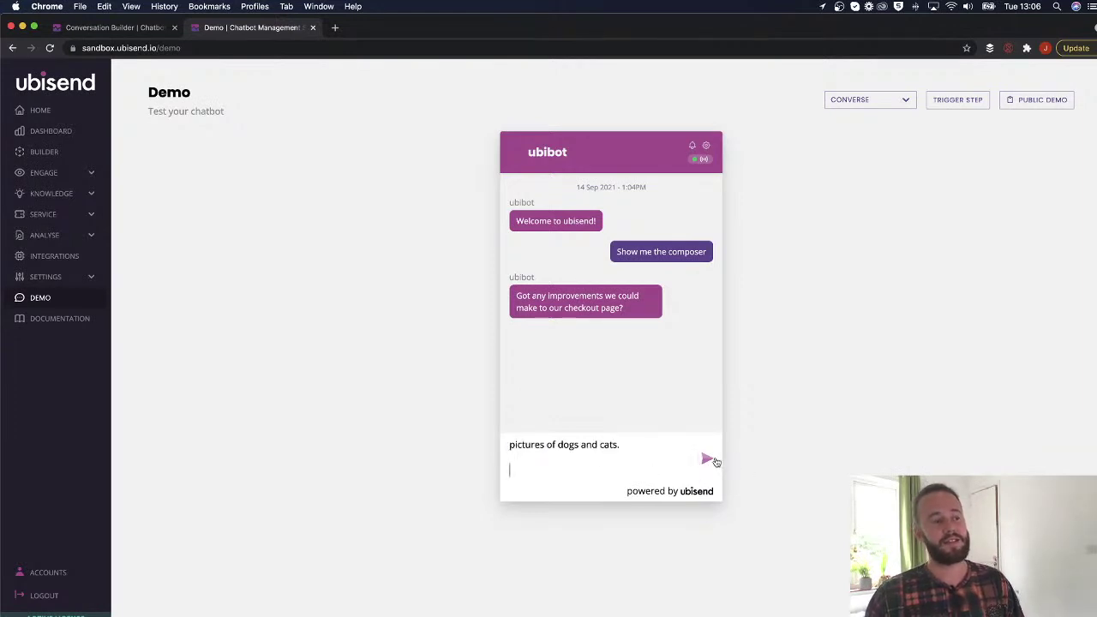
left_click(715, 461)
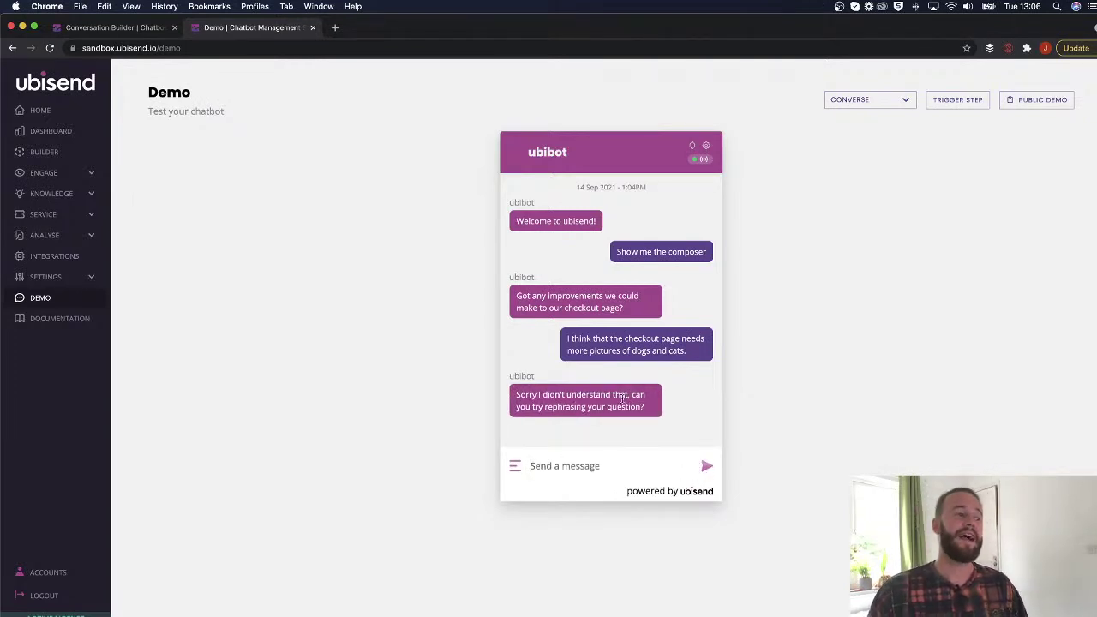
Go back to the Conversation Builder and reopen Step One's editing panel.
left_click_drag(646, 408, 508, 394)
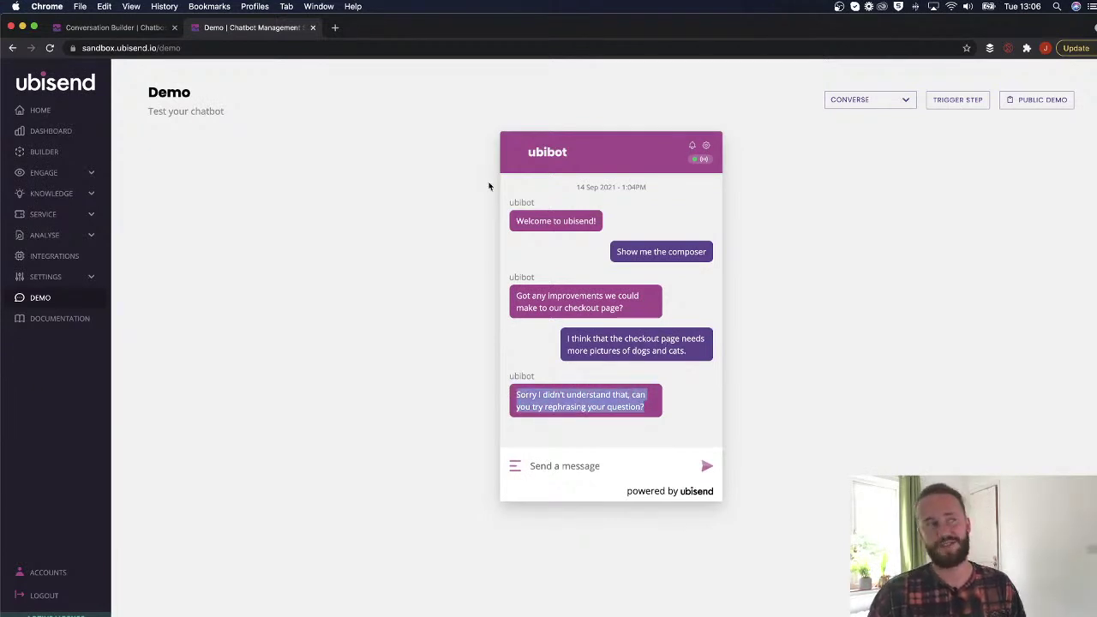
left_click(101, 27)
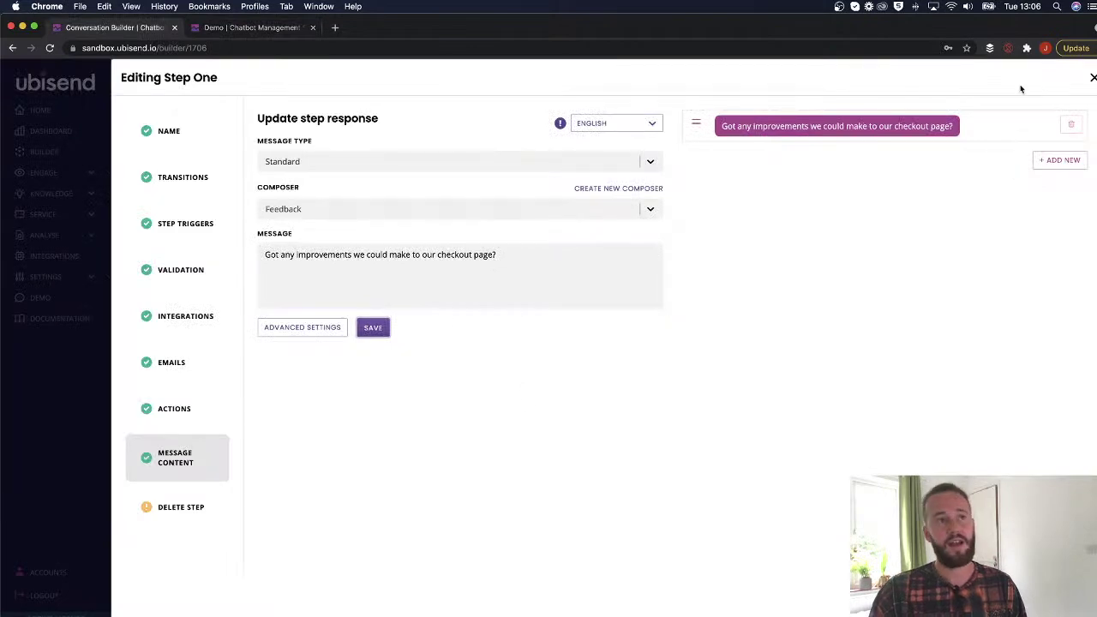
left_click(1092, 79)
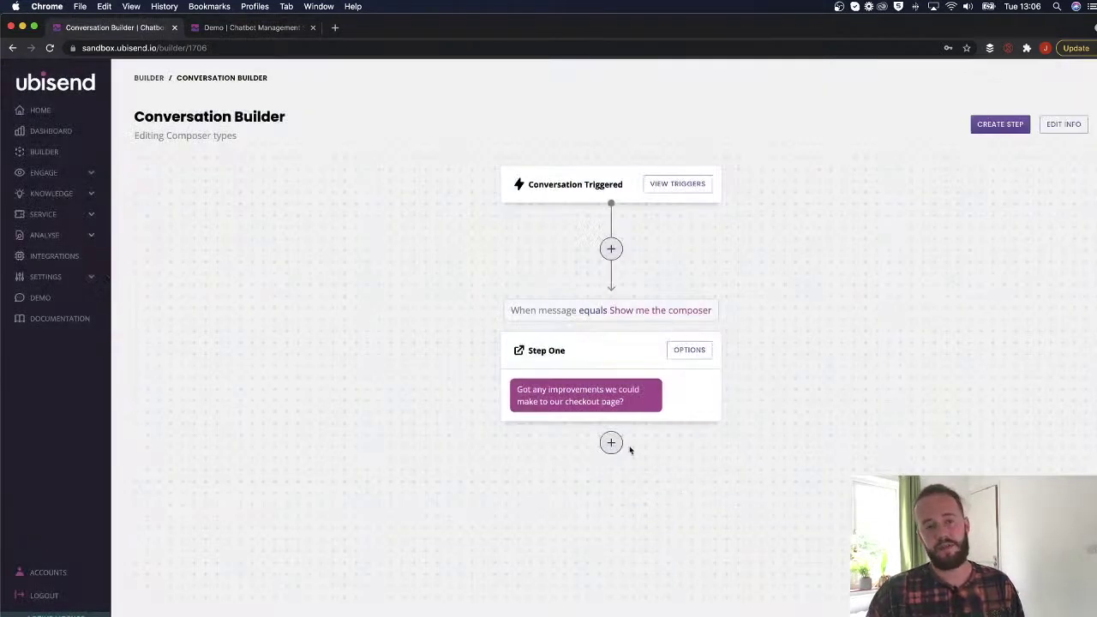
left_click(249, 28)
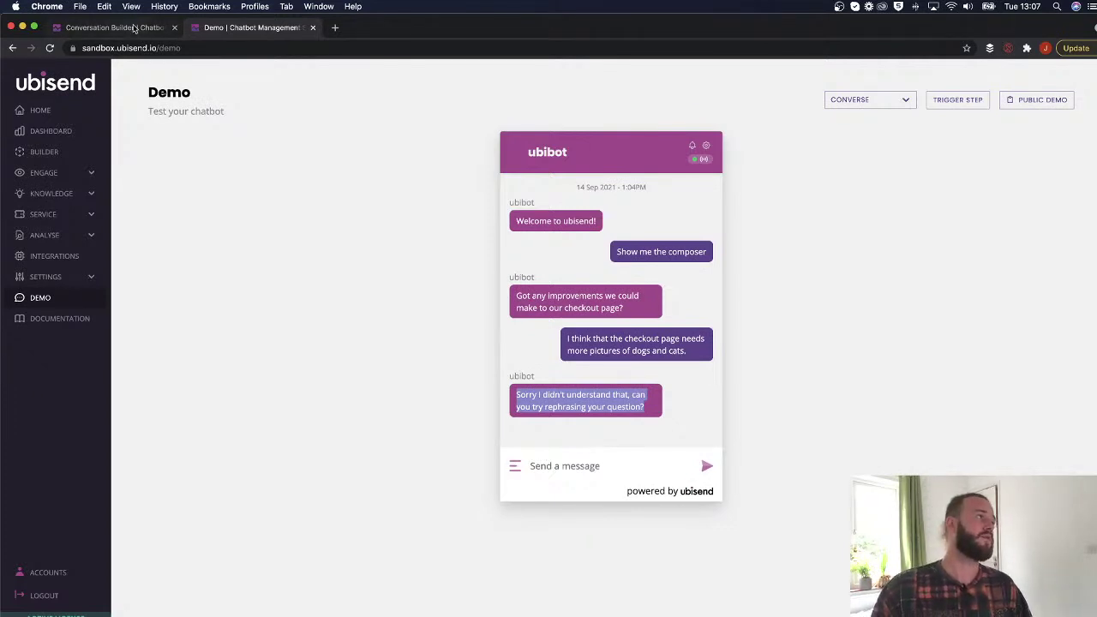
key("ctrl+shift+Tab")
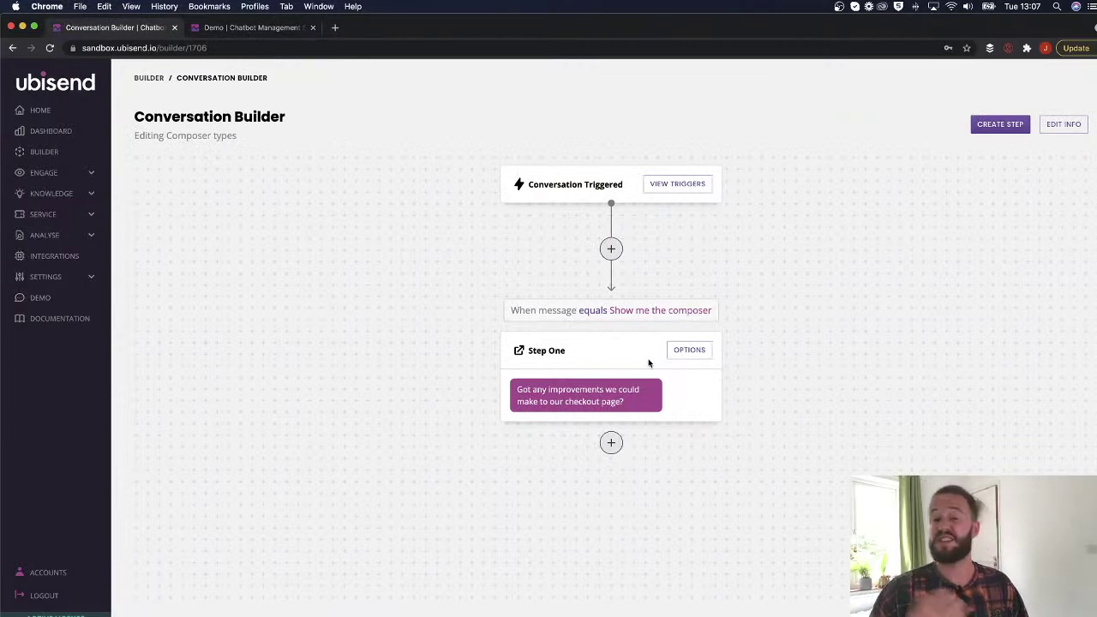
left_click(675, 349)
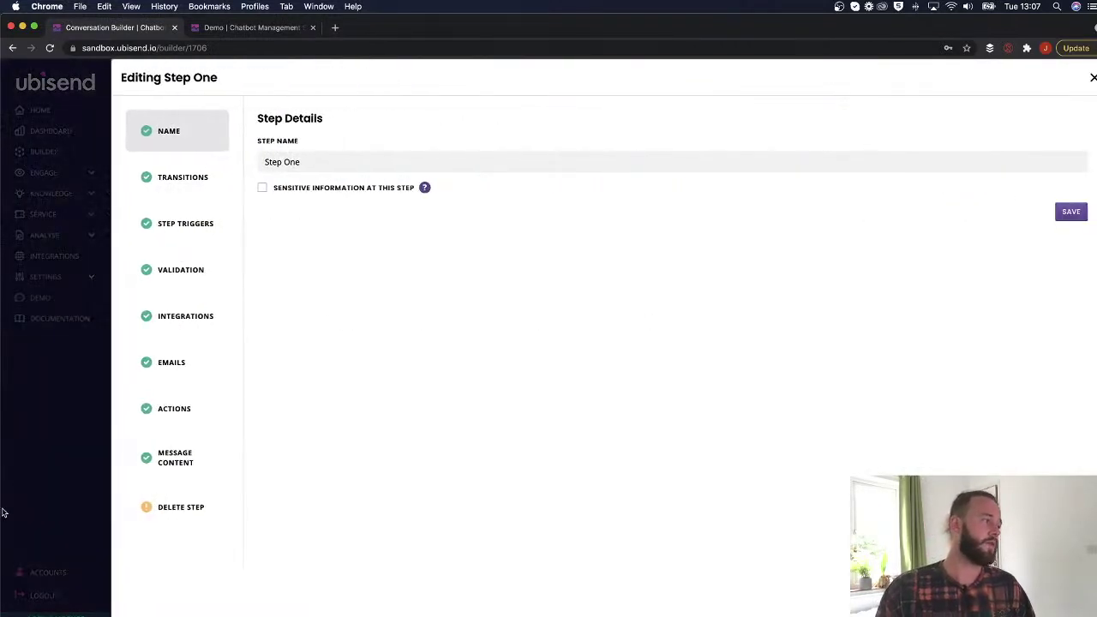
Change Step One's message to 'Would you like to speak to a live chat agent?'.
left_click(152, 471)
left_click(374, 210)
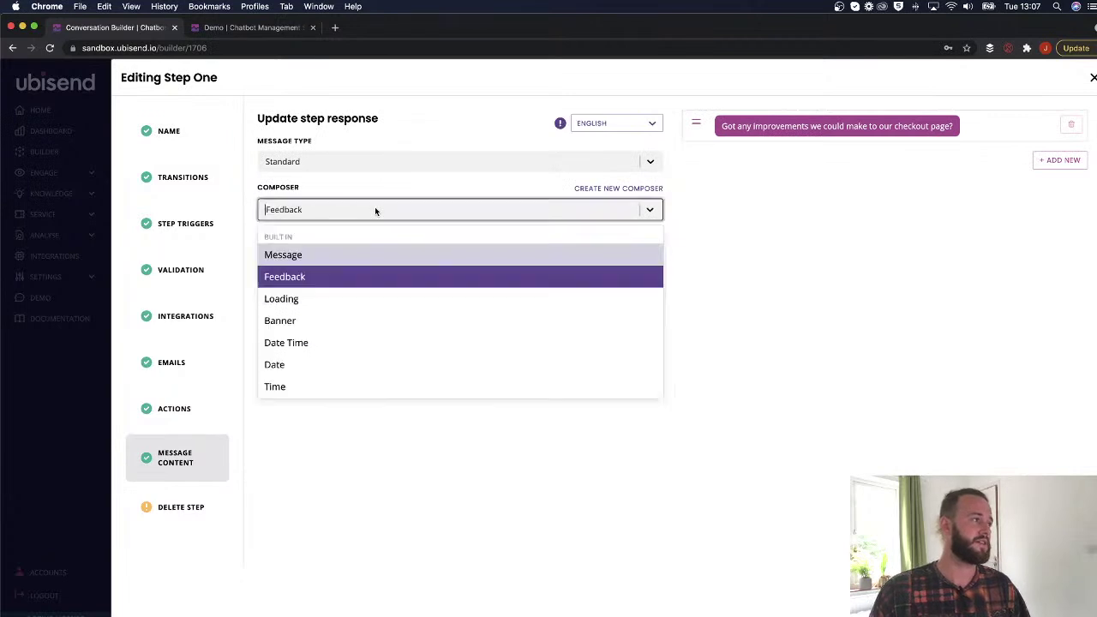
left_click(362, 299)
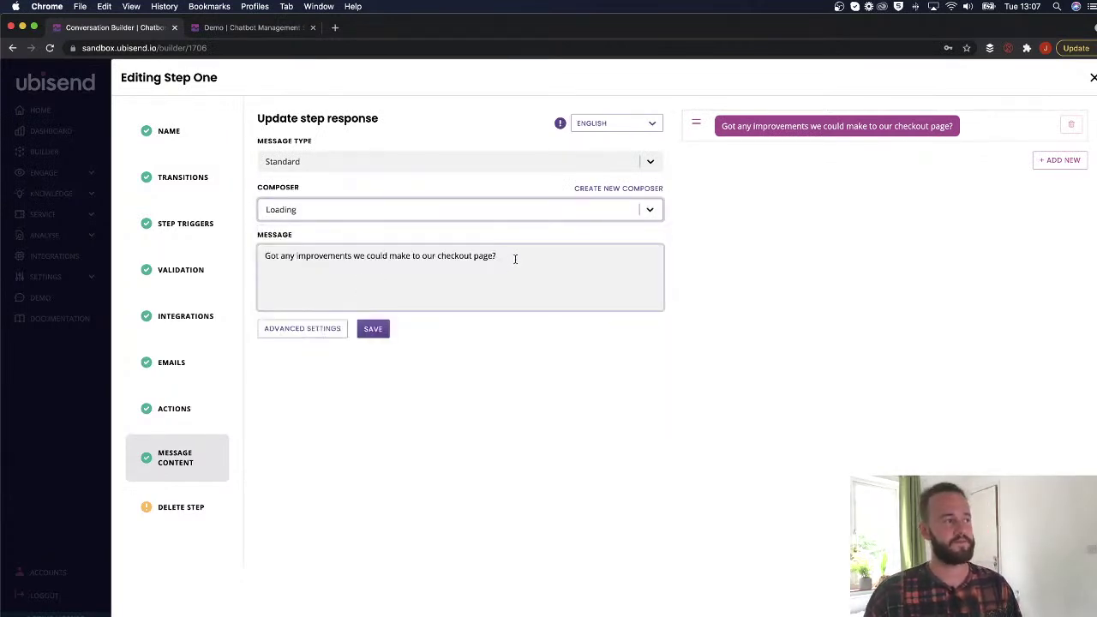
left_click_drag(514, 257, 248, 257)
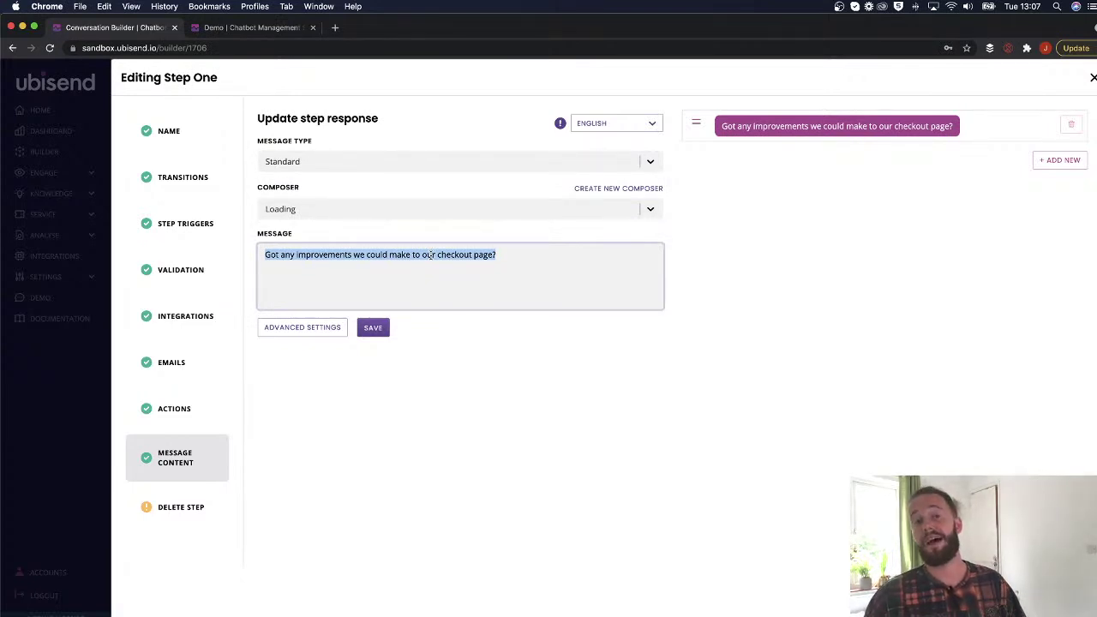
triple_click(330, 253)
type("Wo")
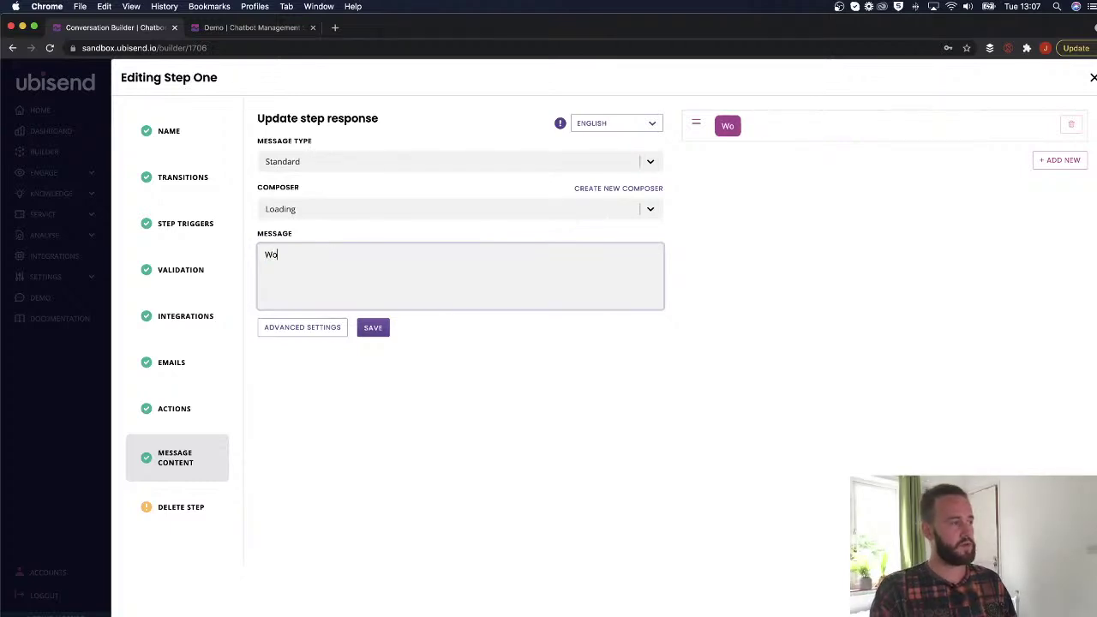
type("uld you like to speak to aa")
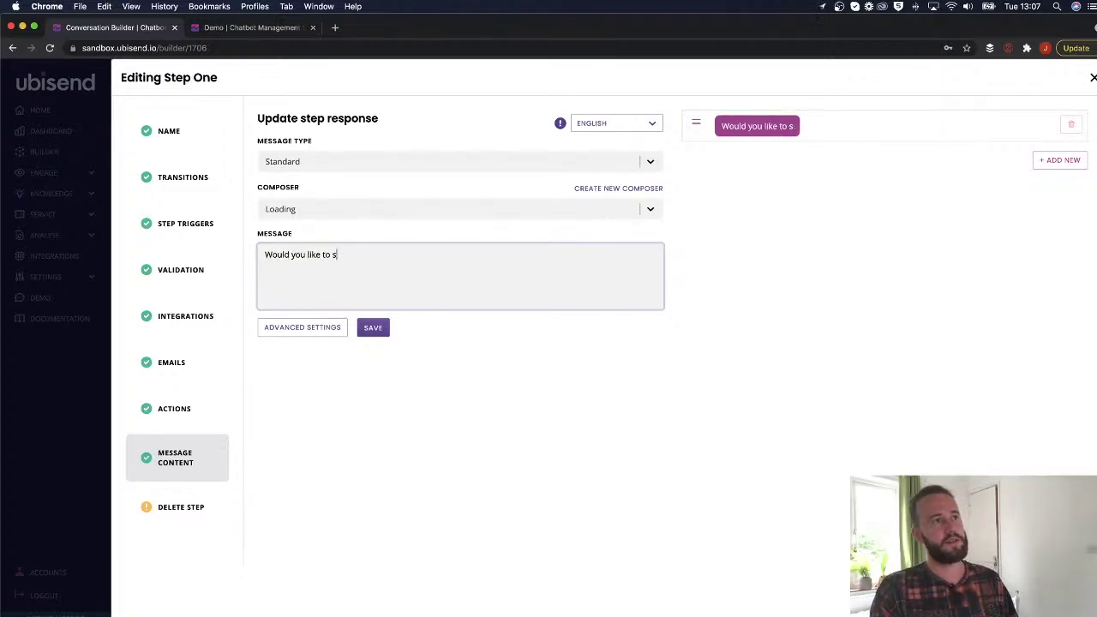
key("BackSpace")
key("BackSpace")
type("live chat agent?")
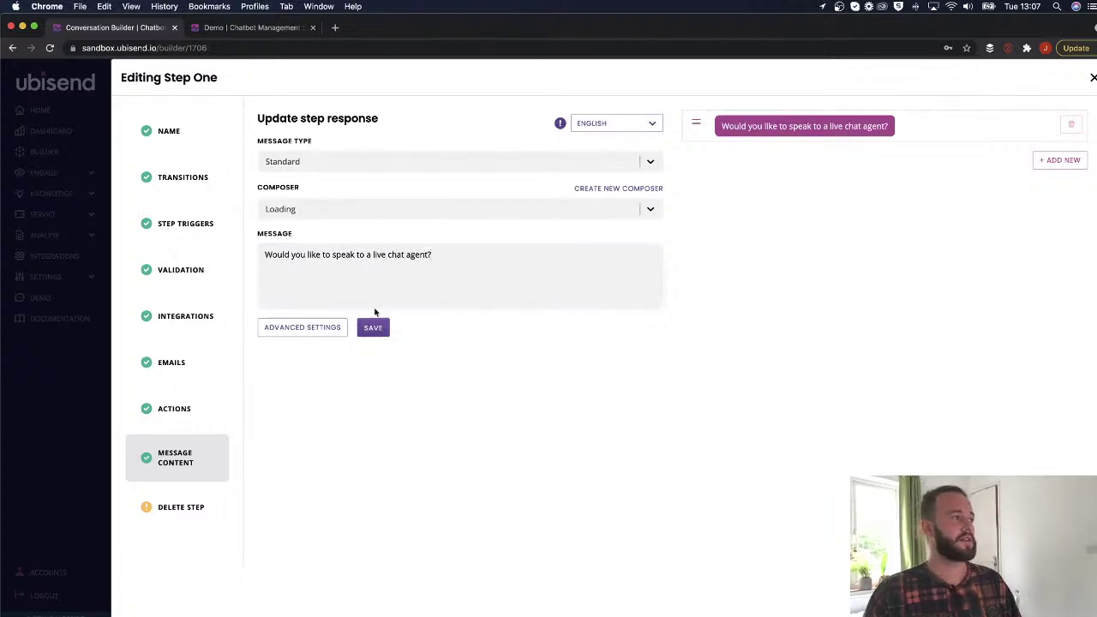
Set the composer to Message, save, close the editor, and add a step after Step One.
left_click(306, 209)
left_click(305, 255)
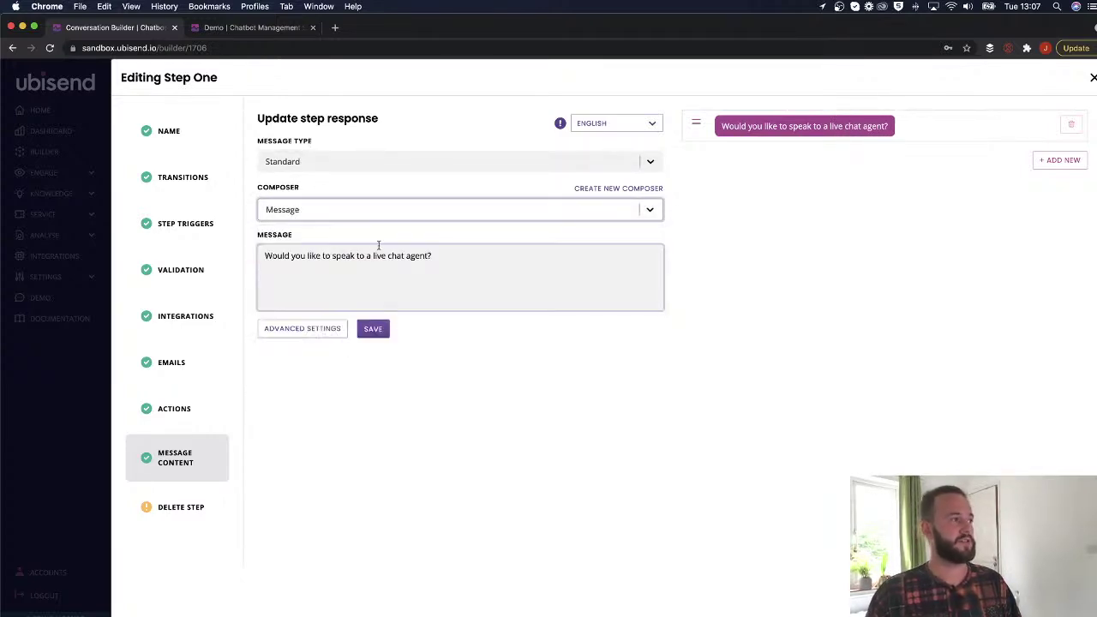
left_click(373, 327)
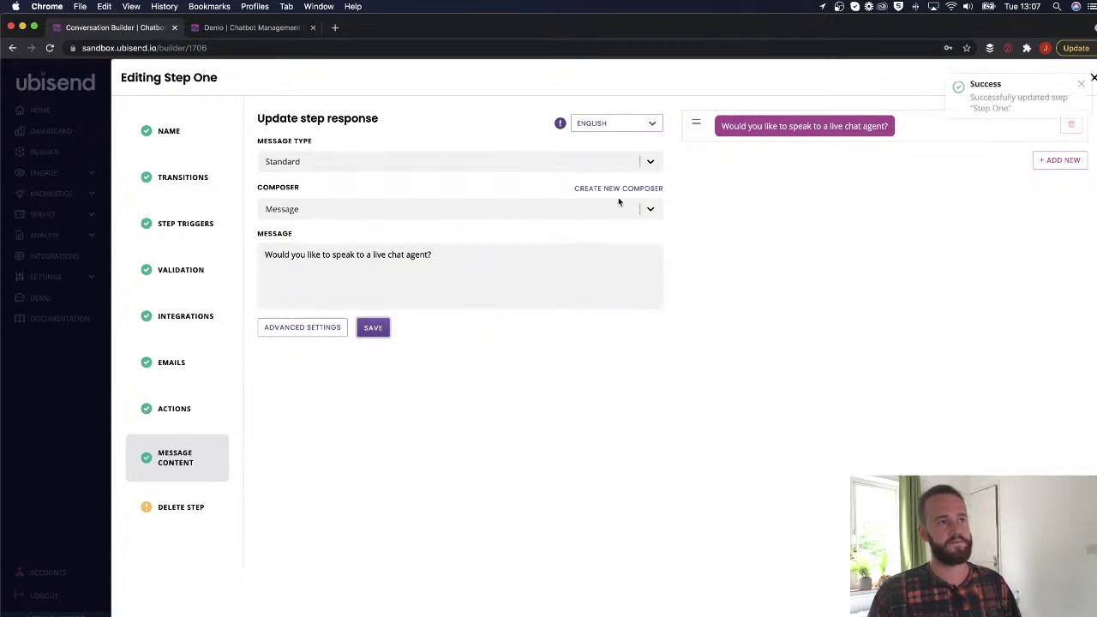
left_click(1087, 82)
left_click(1092, 78)
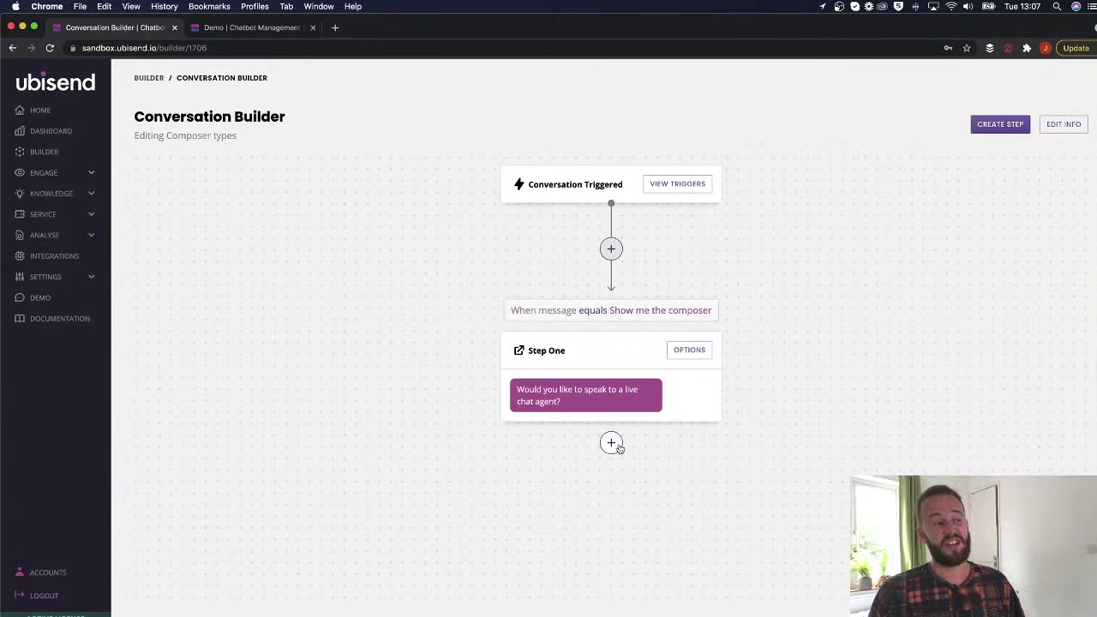
left_click(612, 443)
Create a step titled 'Yes, speak to live chat' under Step One, triggered when a message is sent.
left_click(274, 161)
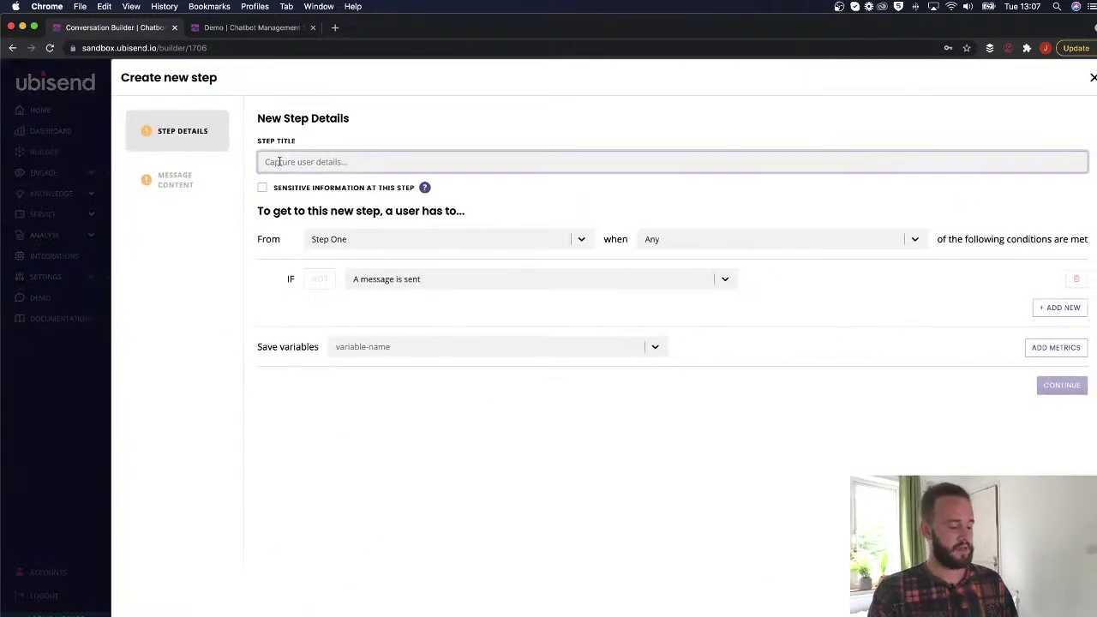
type("Yes, speak to live chat")
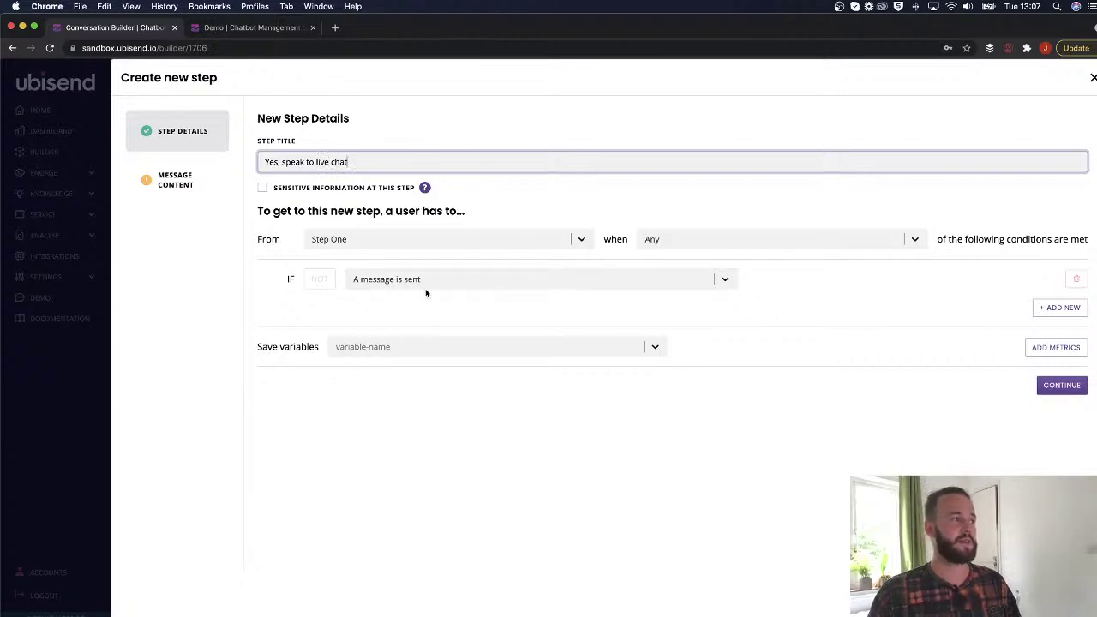
left_click(424, 281)
left_click(584, 268)
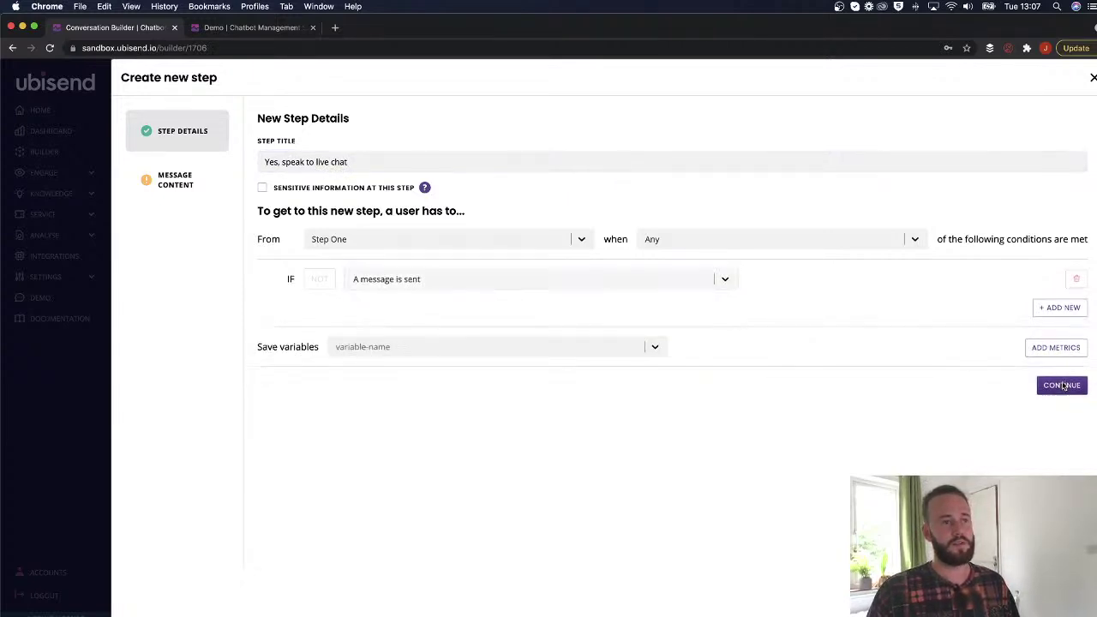
left_click(1062, 385)
left_click(344, 271)
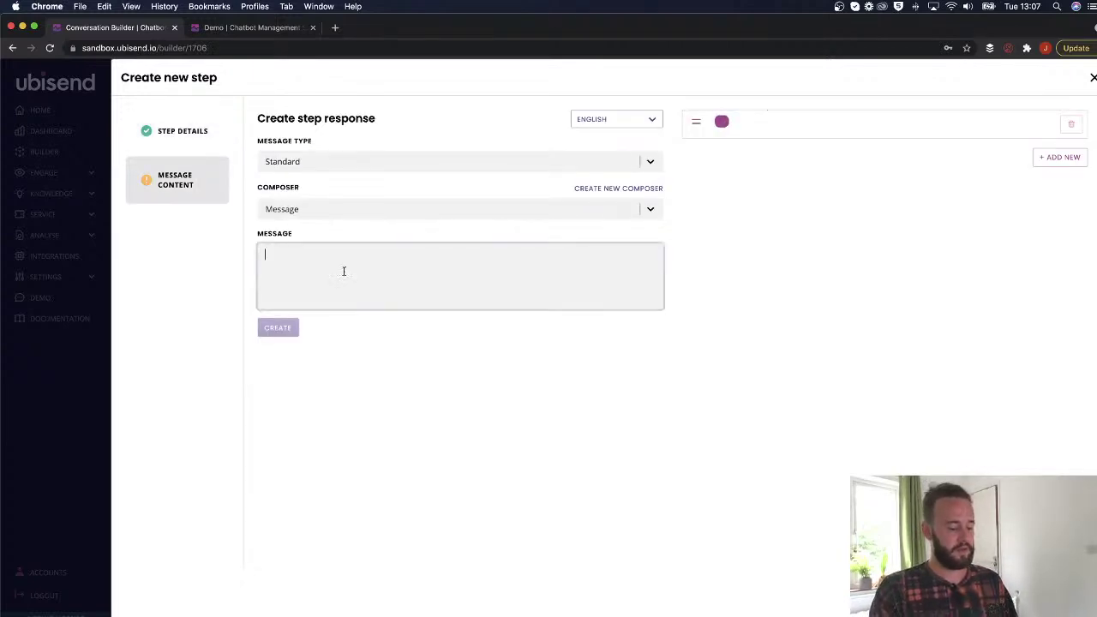
Type the reply 'Ok, someone's on their way.' in the message field.
type("Ok,")
key("BackSpace")
key("BackSpace")
key("BackSpace")
type("Ok")
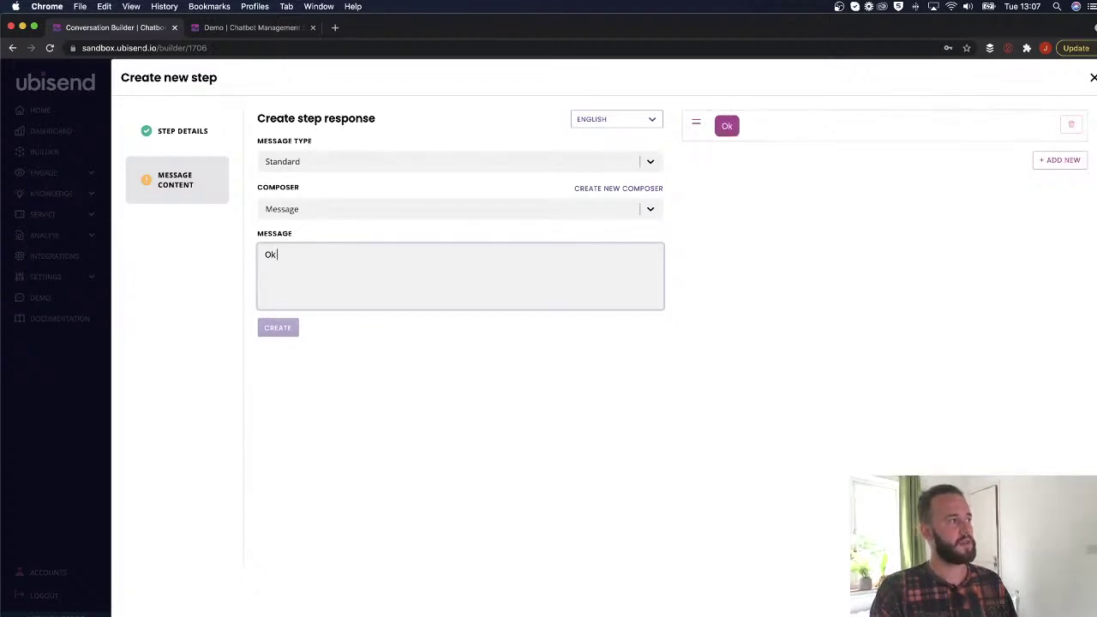
type(", some'es")
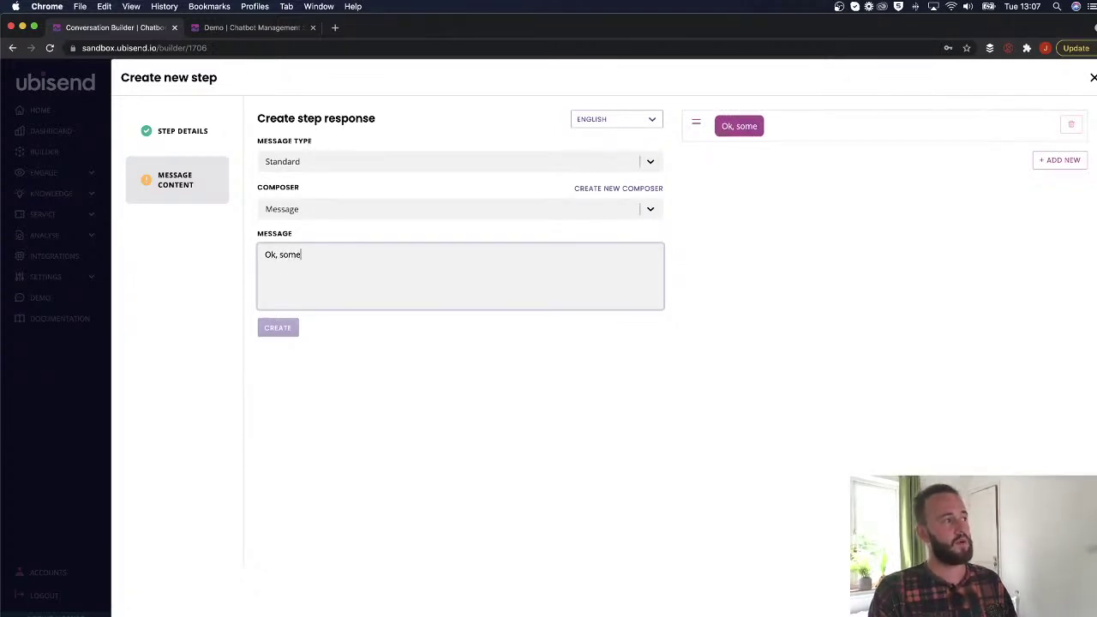
key("BackSpace")
key("BackSpace")
key("BackSpace")
type("one's ")
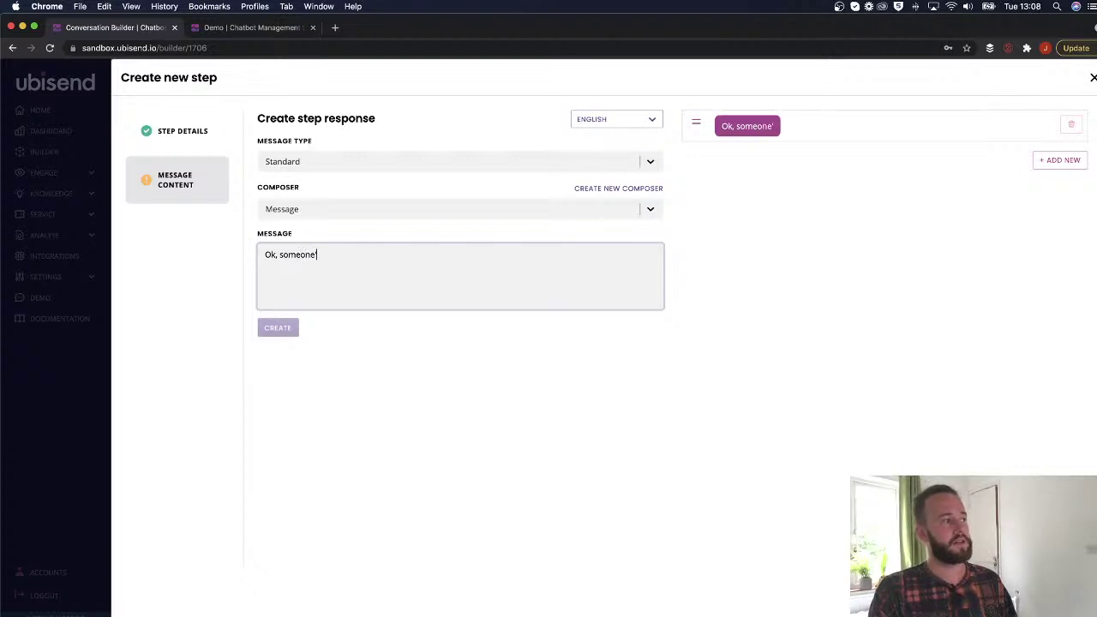
type("on their way.")
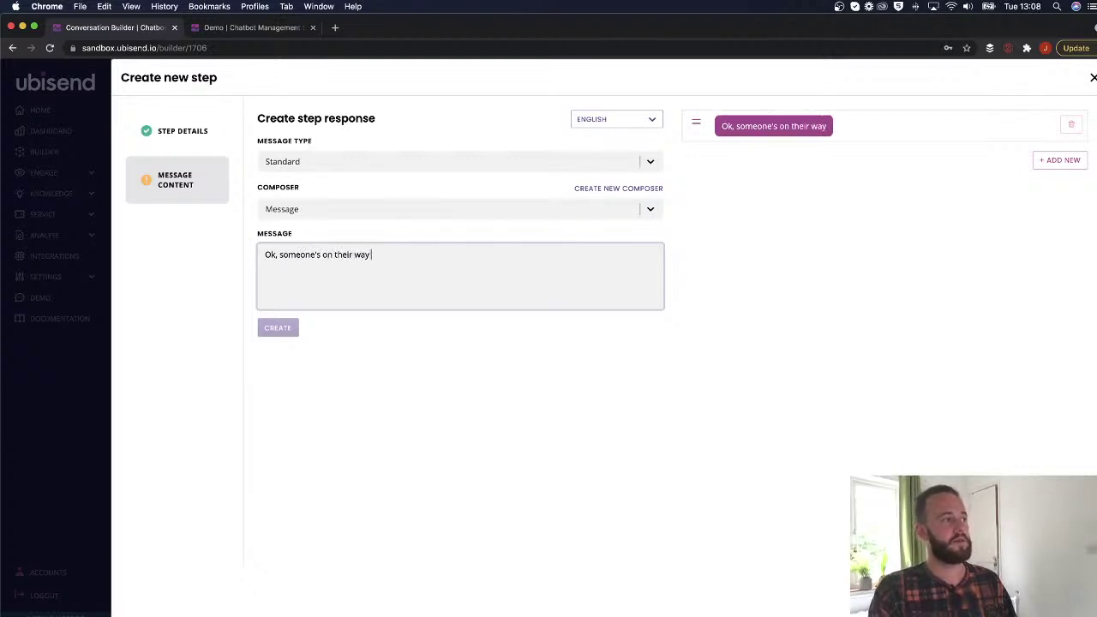
Try the Deutsche language version of the reply, then switch back to English.
left_click(636, 125)
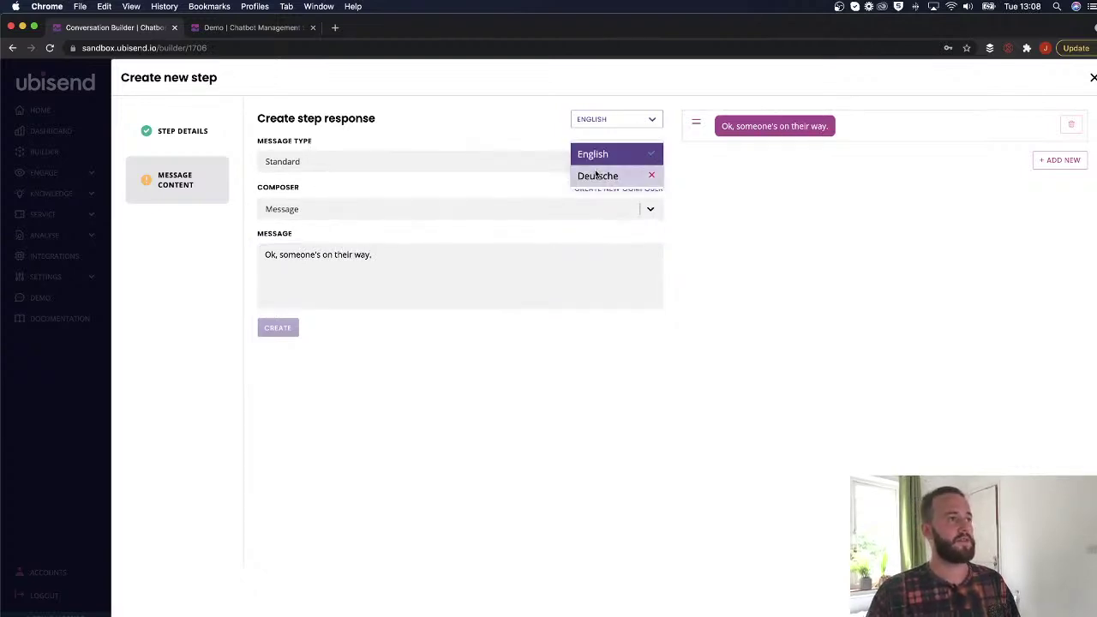
left_click(600, 173)
type("erherherher")
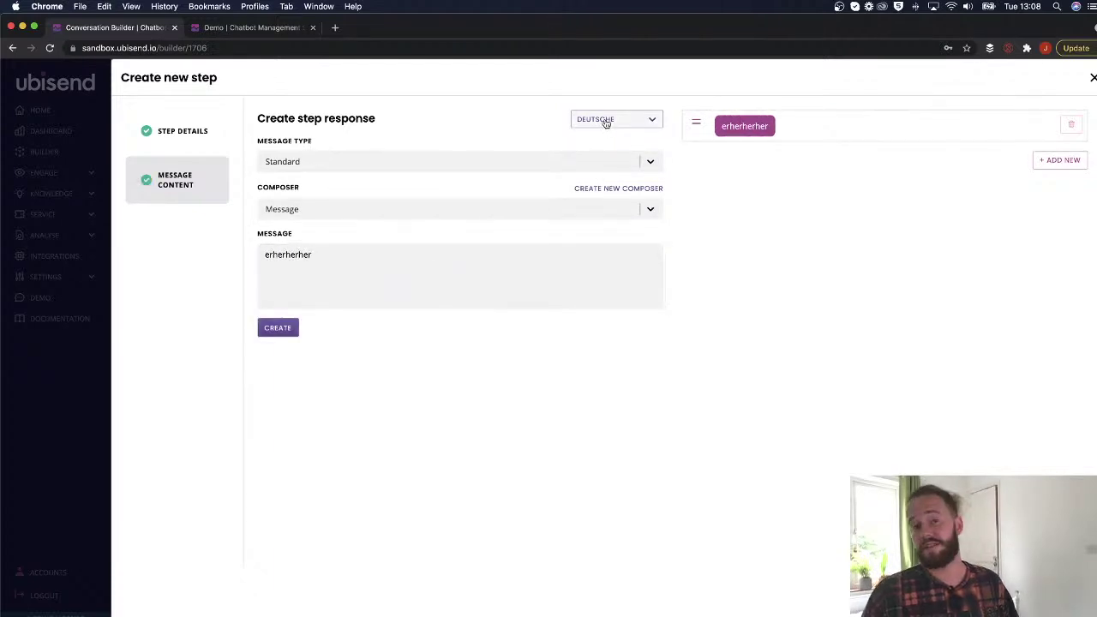
left_click(600, 120)
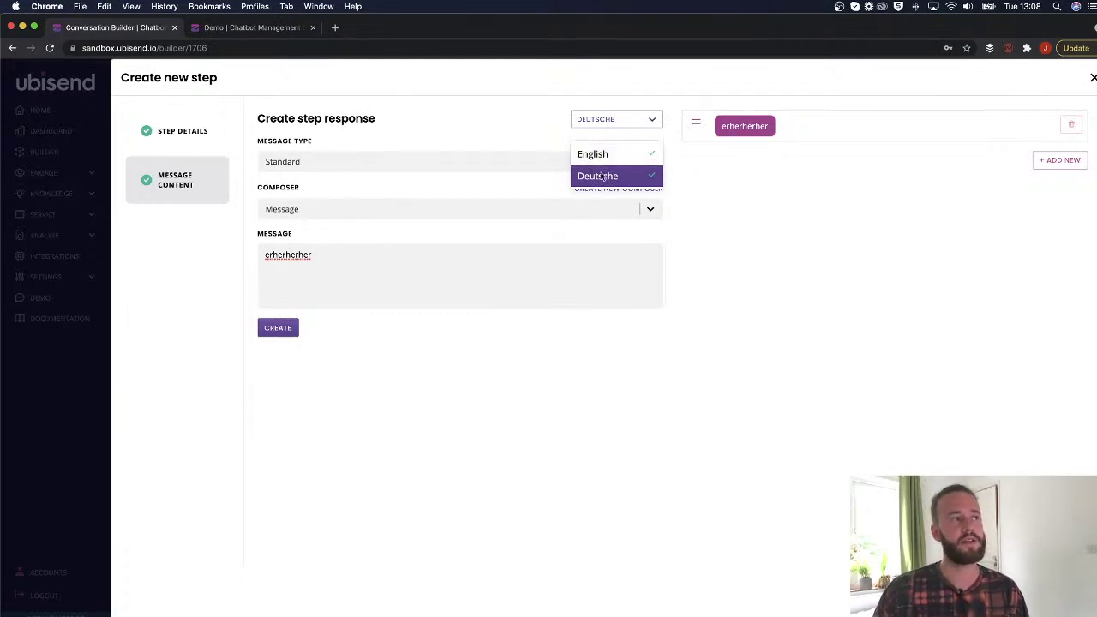
left_click(414, 252)
left_click(616, 119)
left_click(612, 159)
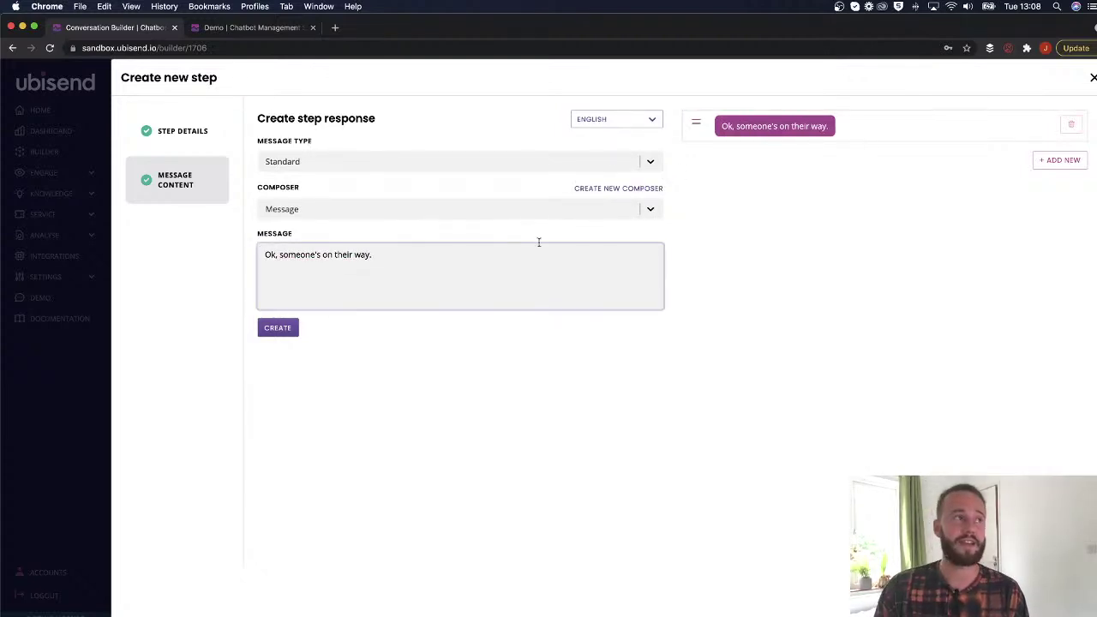
left_click(609, 119)
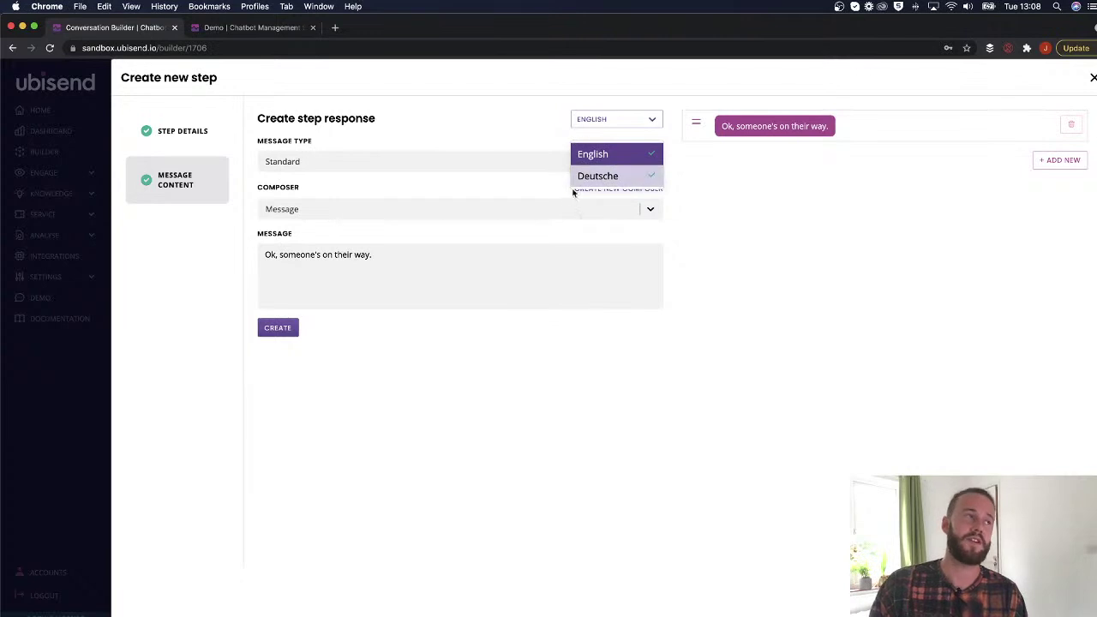
left_click(588, 127)
left_click(382, 257)
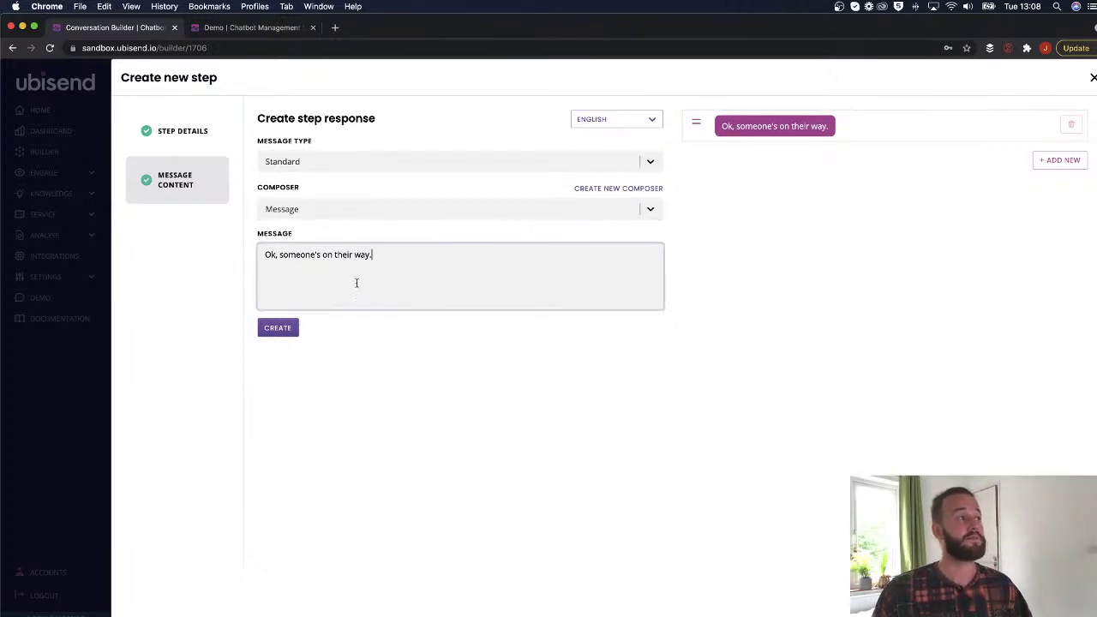
Set the composer to Loading and create the live-chat step.
left_click(337, 205)
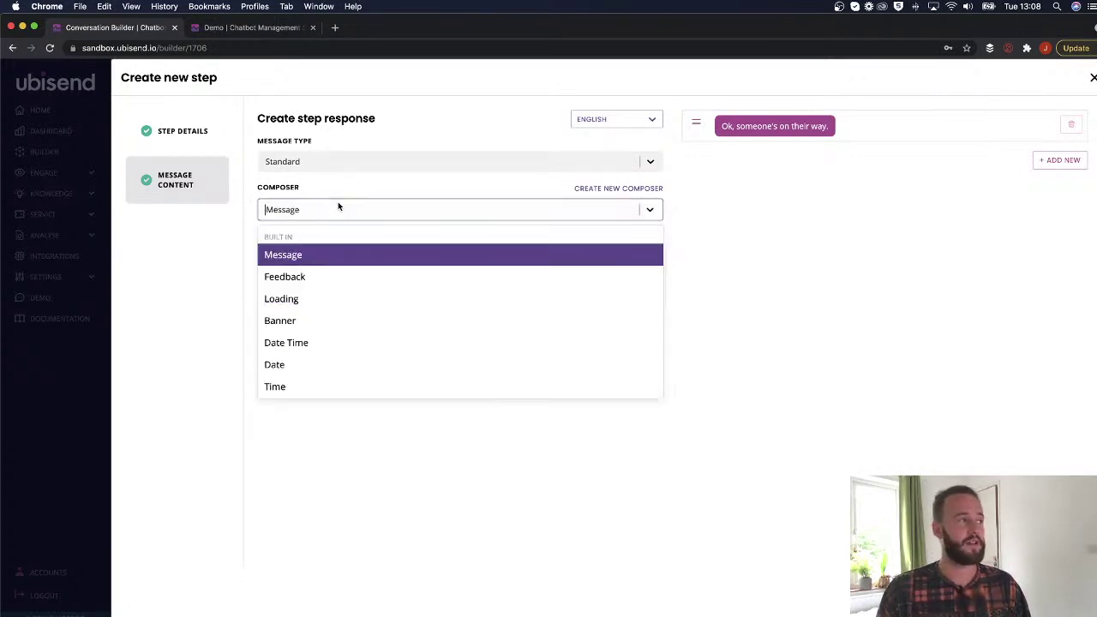
left_click(293, 299)
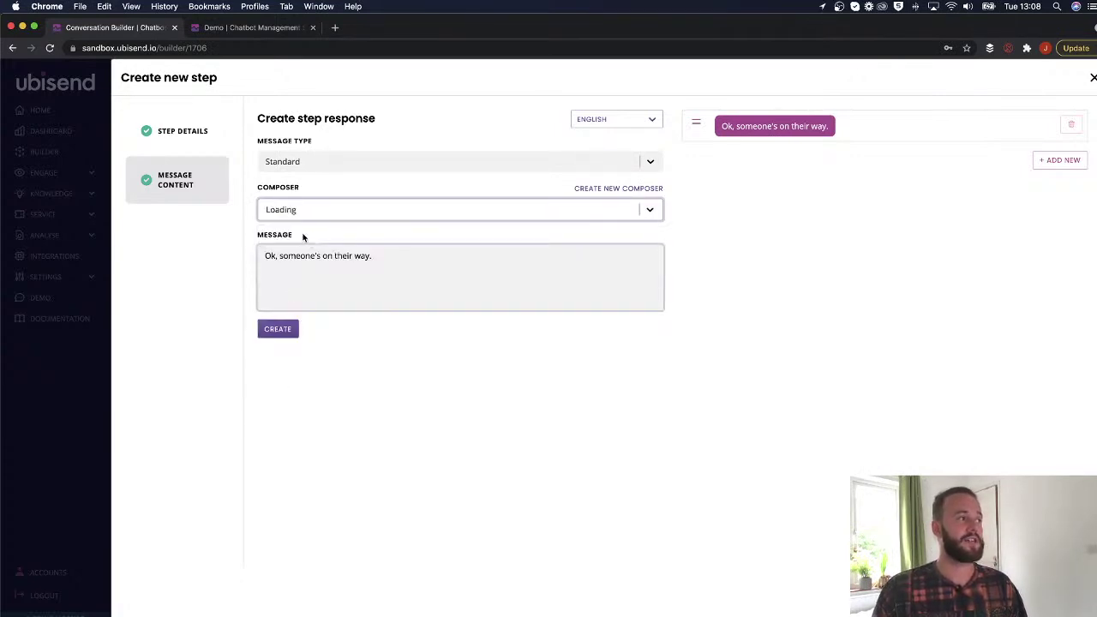
left_click(290, 328)
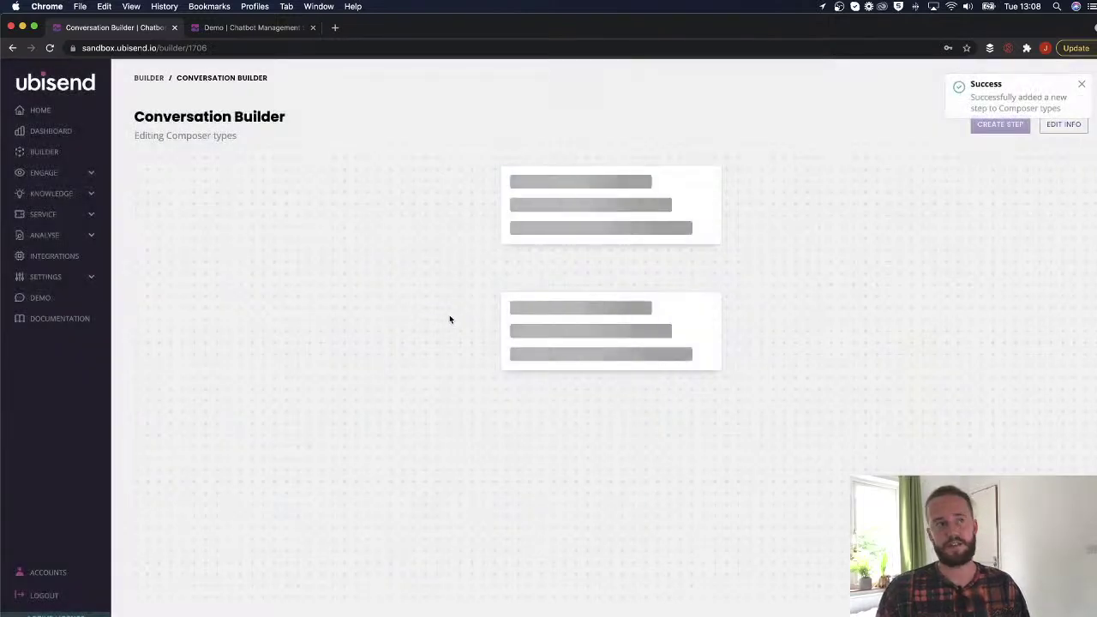
scroll(331, 367, "down", 2)
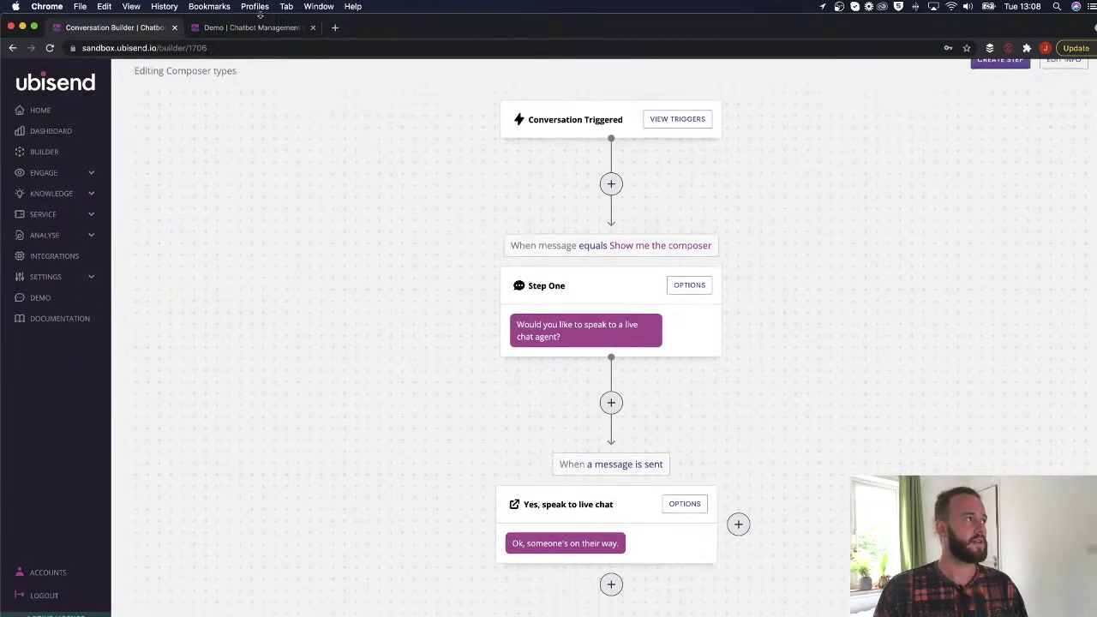
Reset the Demo chat conversation.
left_click(274, 28)
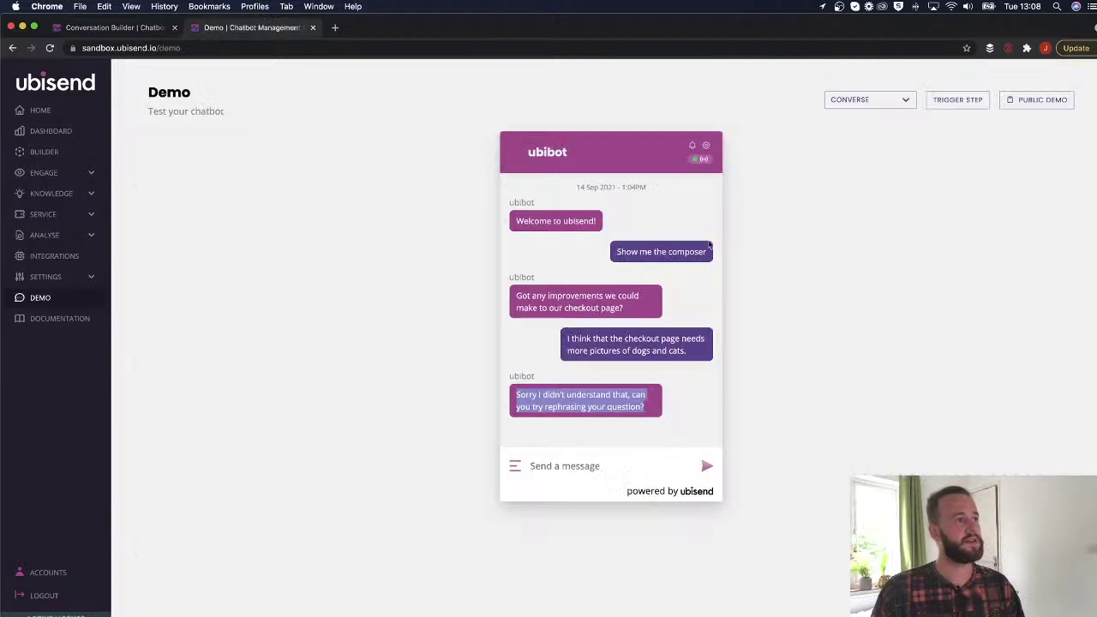
left_click(706, 147)
left_click(651, 233)
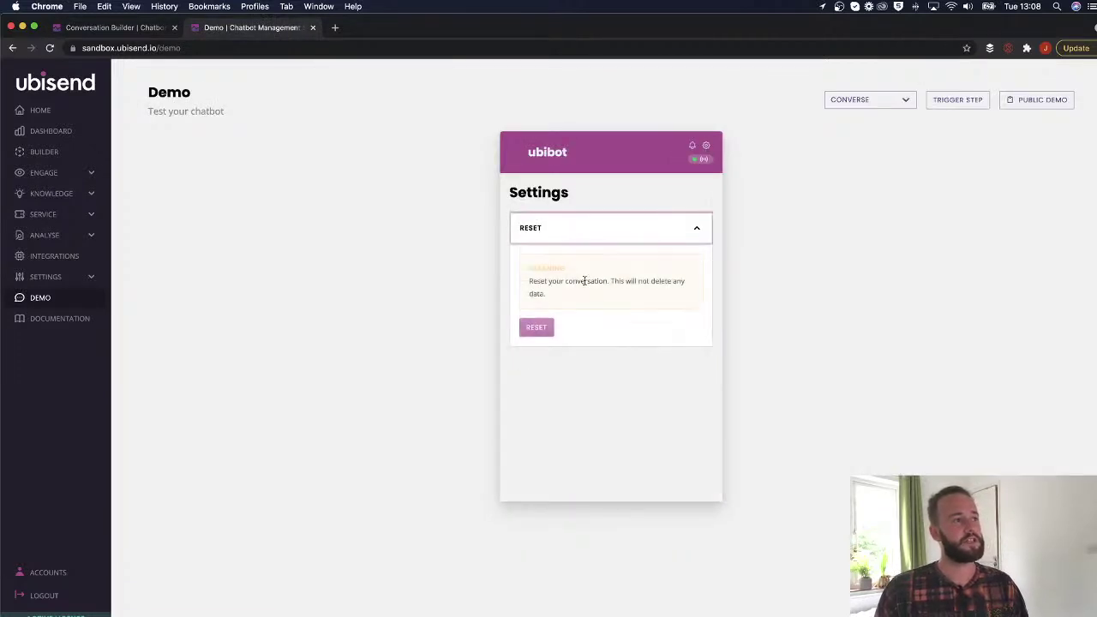
left_click(696, 230)
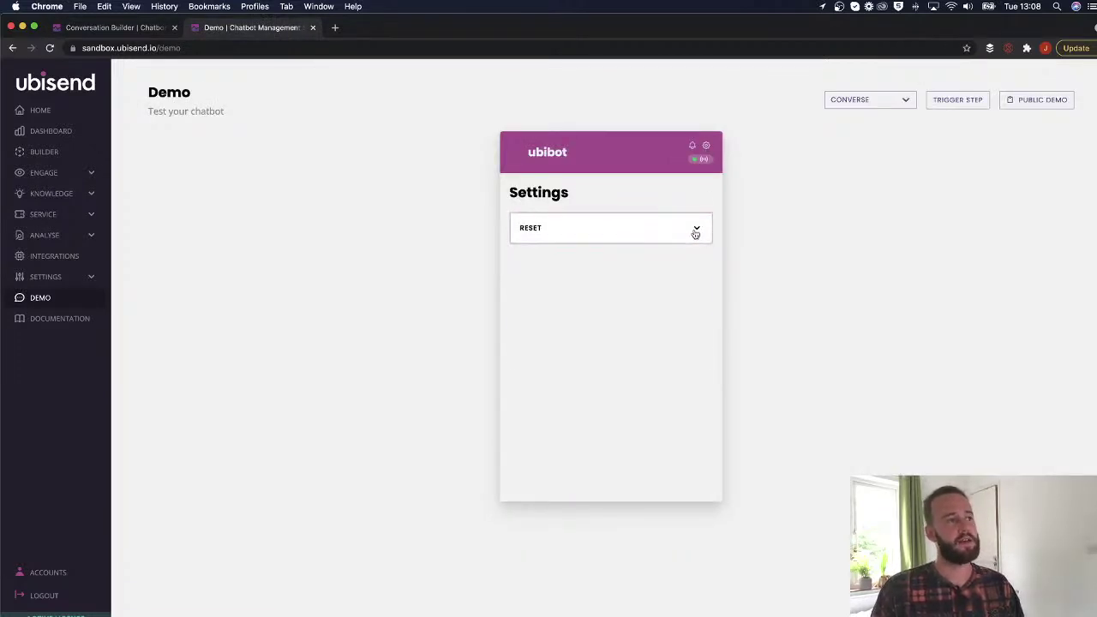
left_click(706, 147)
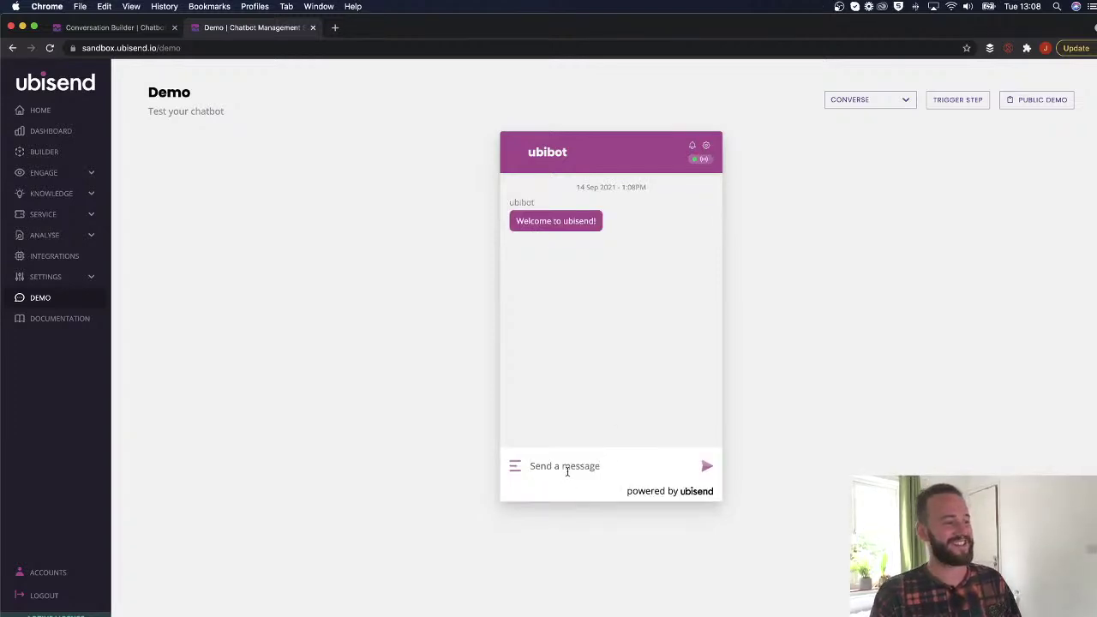
Send 'Show me the composer' then 'Yes' to test the live-chat reply.
left_click(566, 469)
type("Show me the composer")
key("Return")
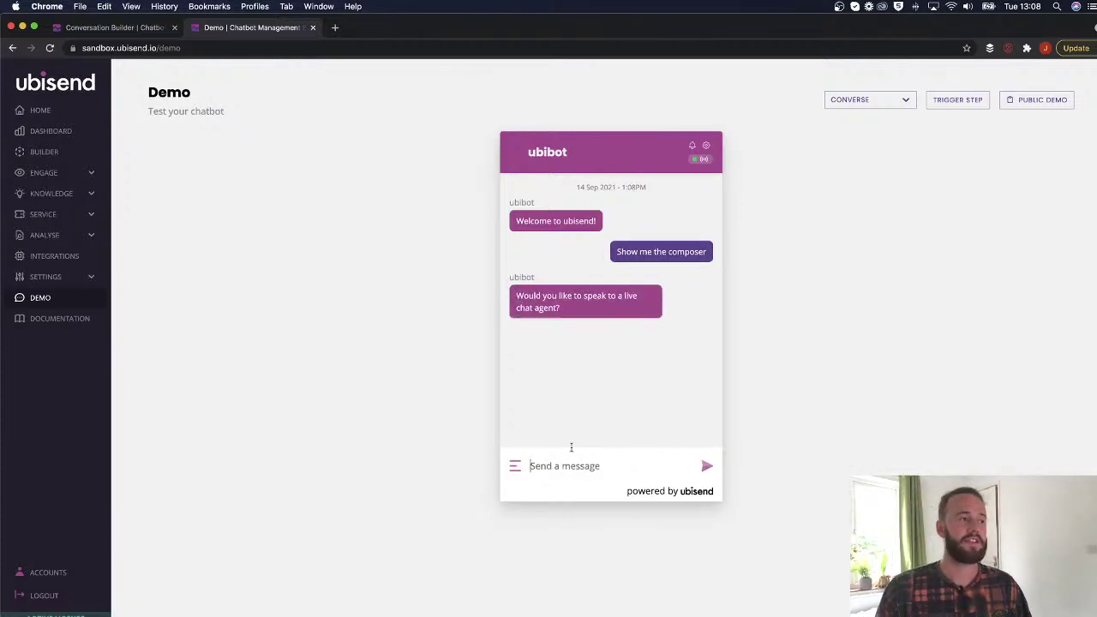
type("Yes")
key("Return")
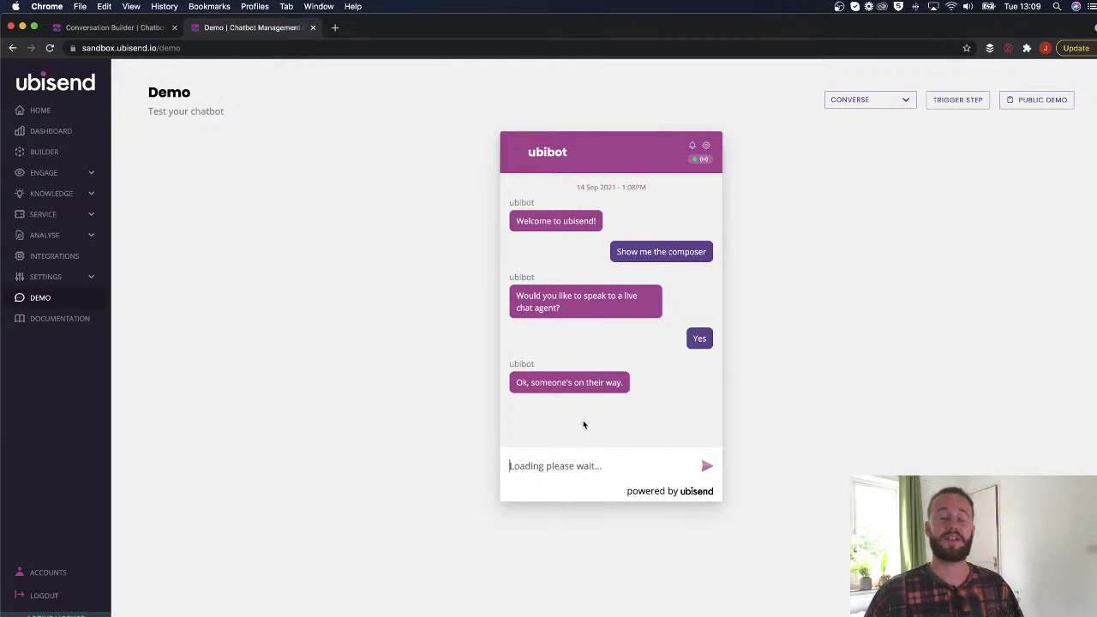
Highlight the bot's live-chat reply, then go back to the Conversation Builder.
left_click(535, 474)
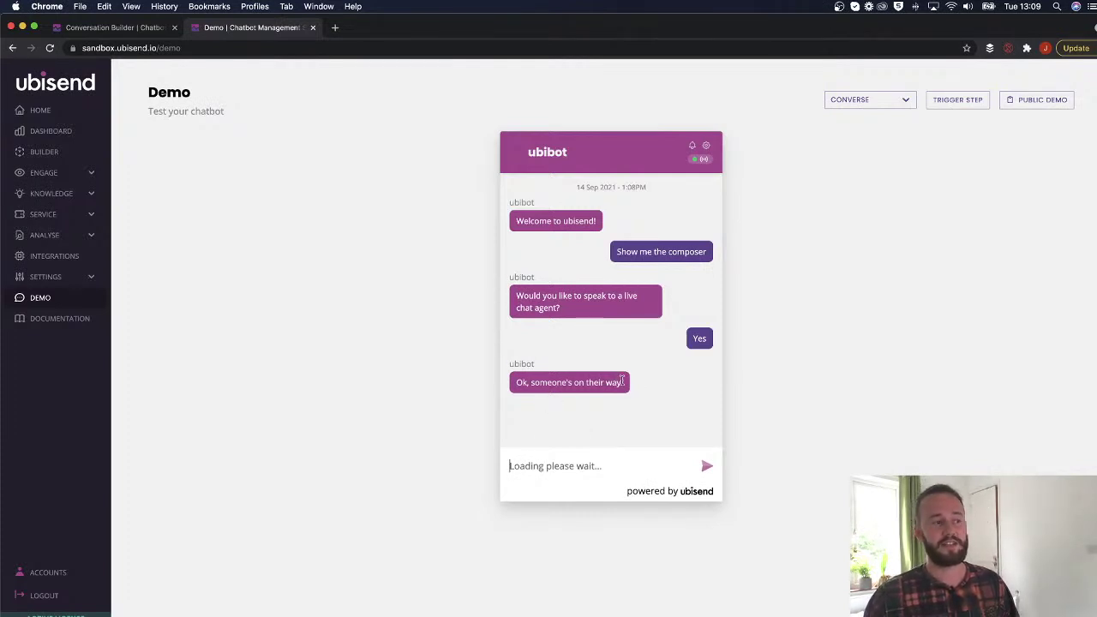
left_click_drag(623, 382, 518, 377)
left_click(586, 463)
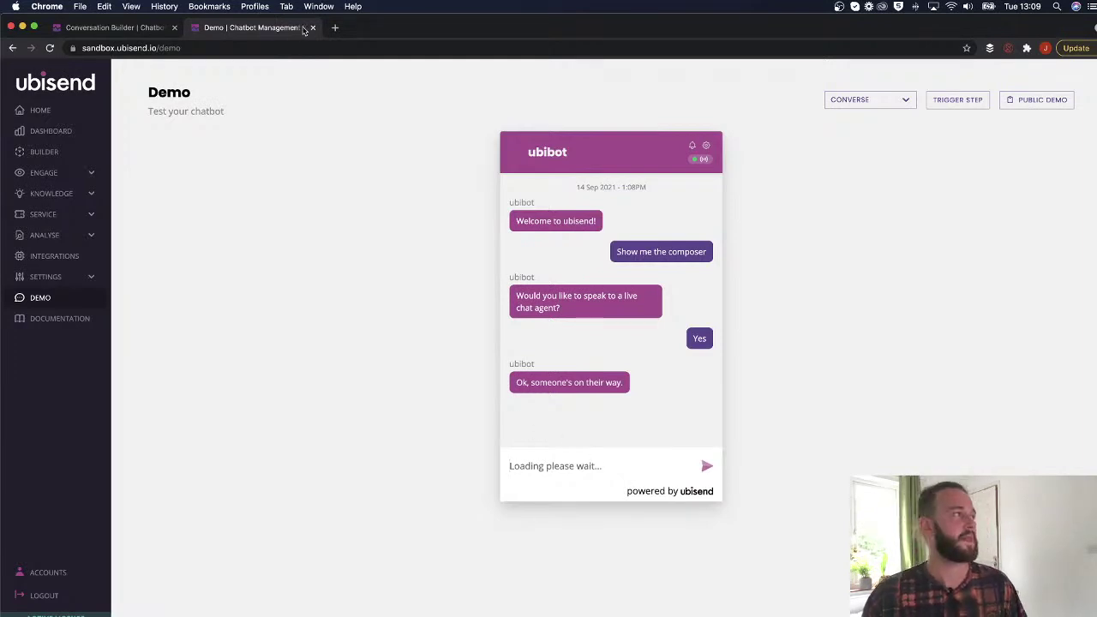
left_click(146, 28)
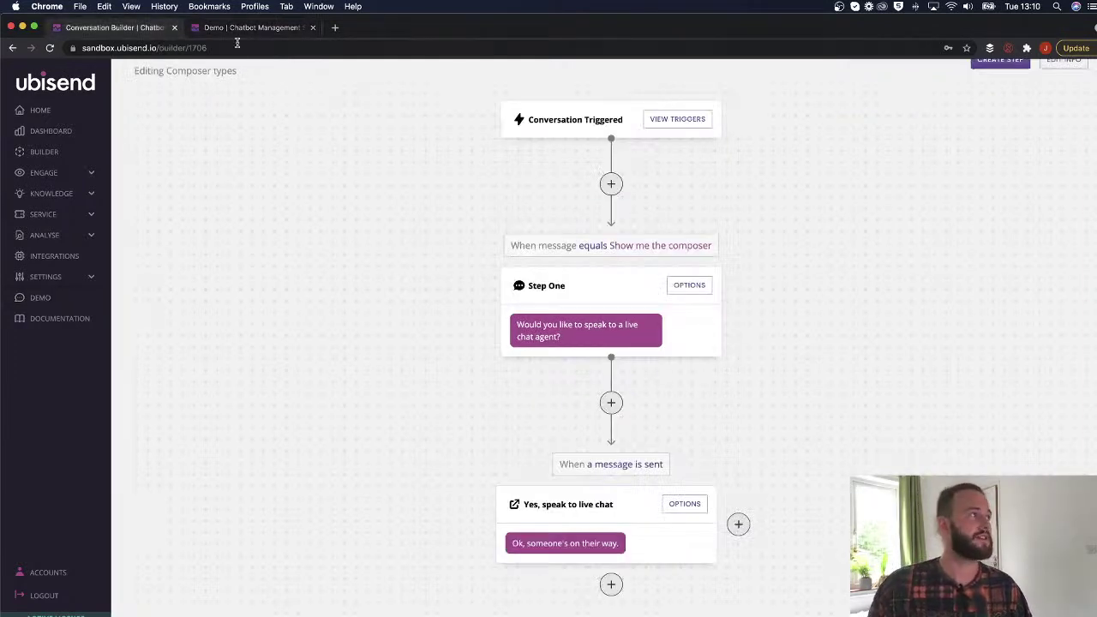
left_click(262, 29)
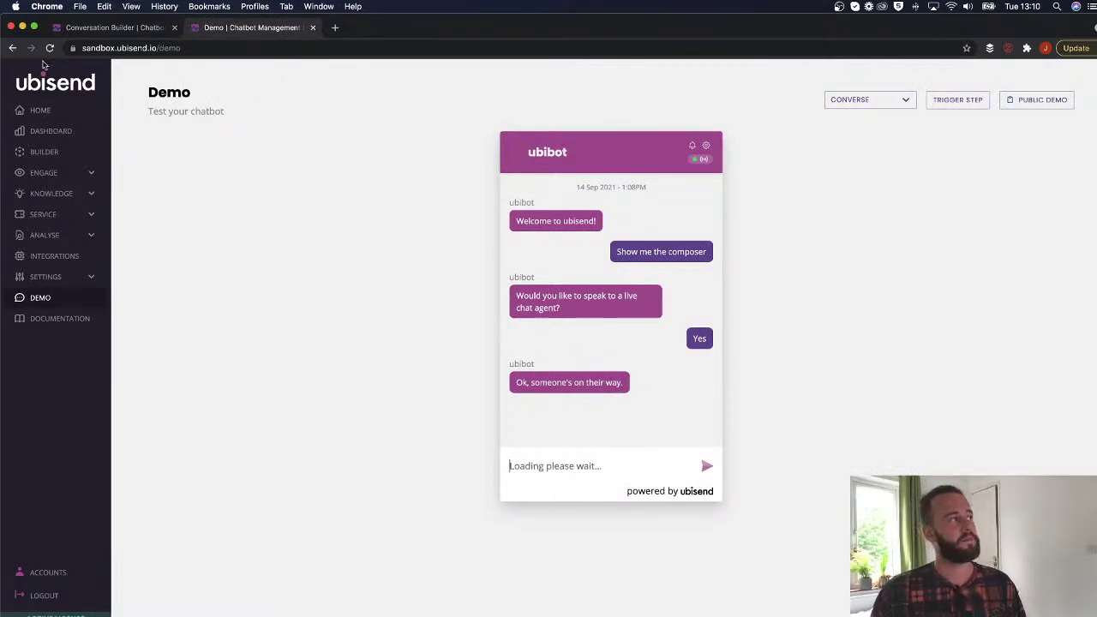
left_click(85, 27)
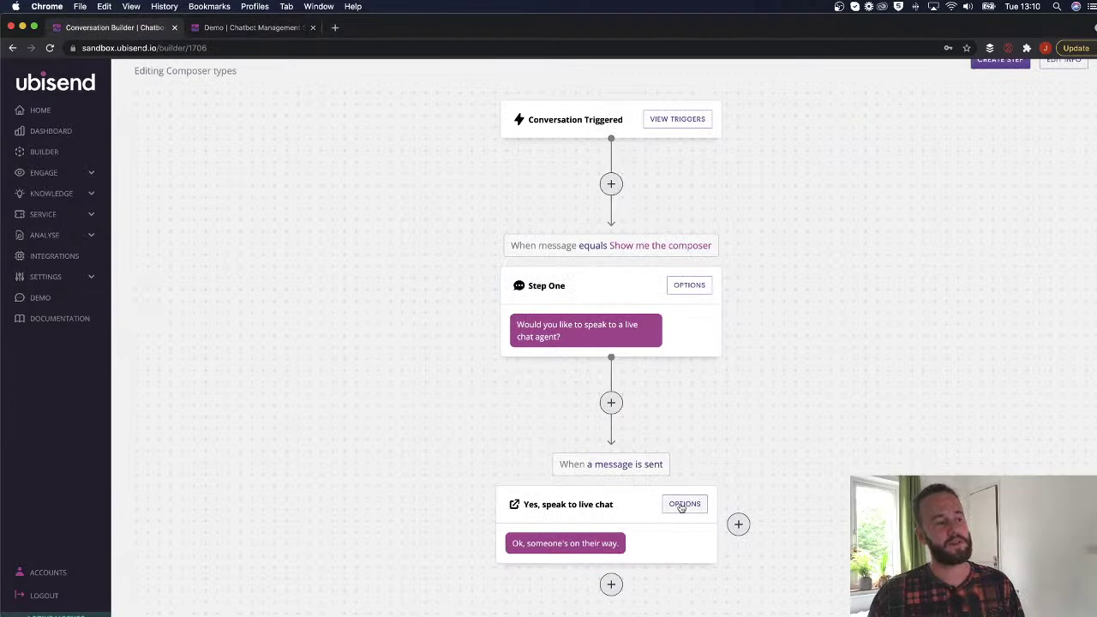
Change the 'Yes, speak to live chat' reply's message type to Progress and save.
left_click(682, 505)
left_click(180, 456)
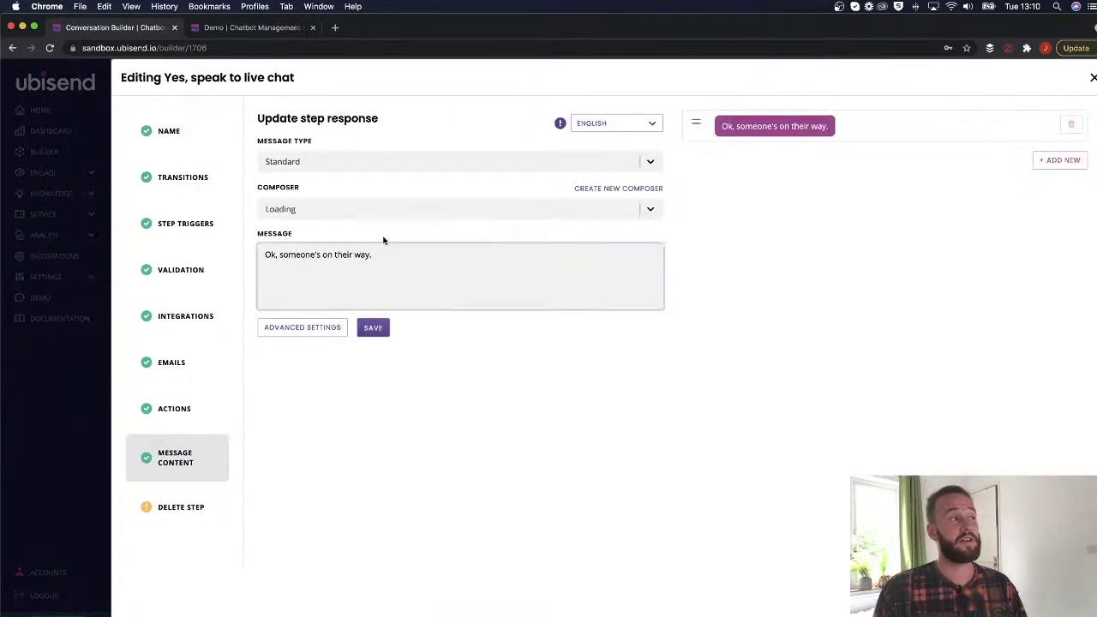
left_click(375, 163)
scroll(331, 281, "down", 2)
scroll(310, 261, "down", 1)
scroll(313, 258, "up", 2)
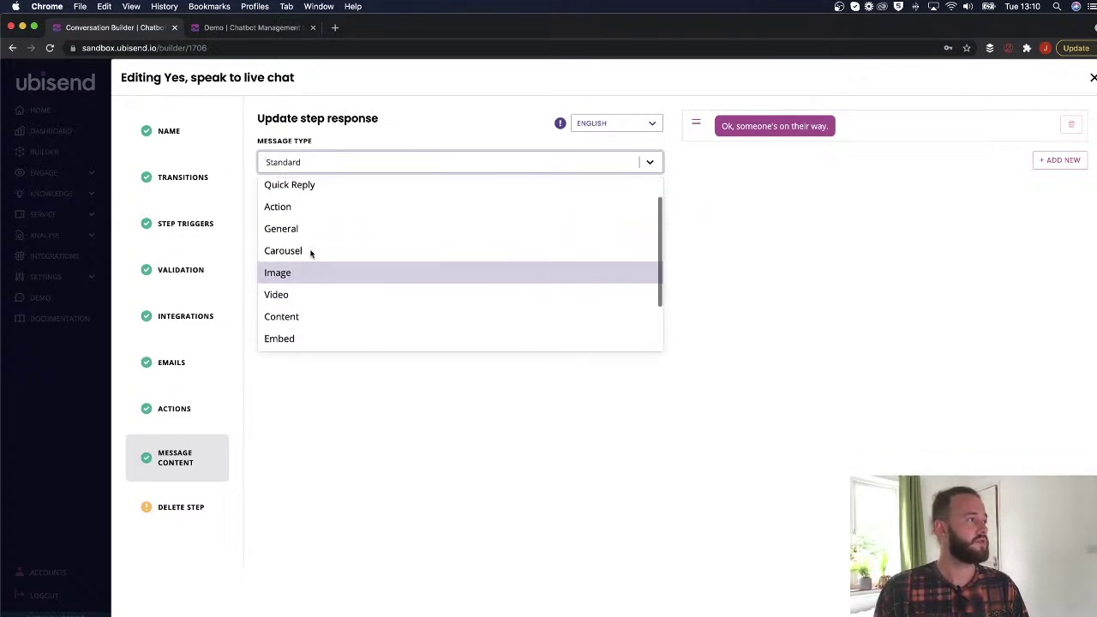
scroll(311, 291, "down", 2)
left_click(311, 294)
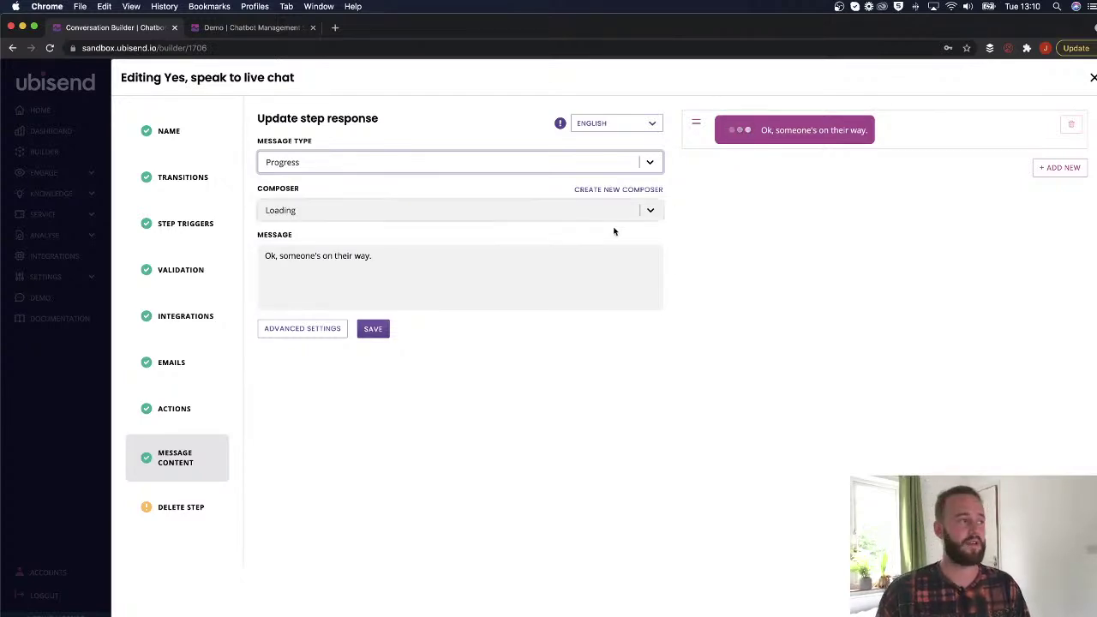
left_click(377, 329)
left_click(373, 328)
Reset the Demo chat conversation.
left_click(273, 28)
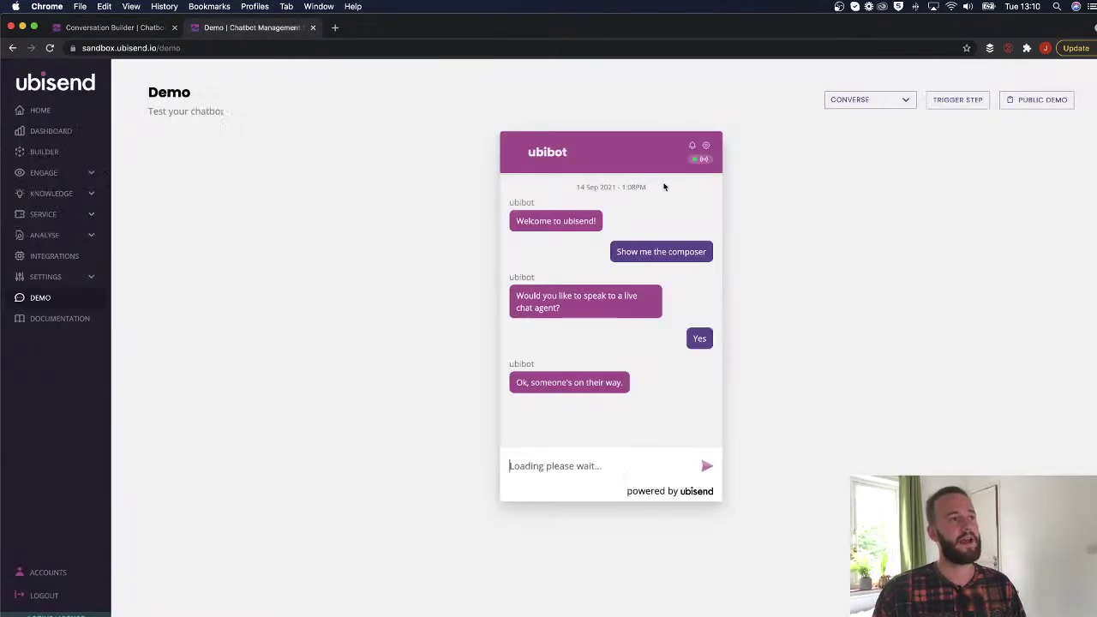
left_click(706, 146)
left_click(574, 232)
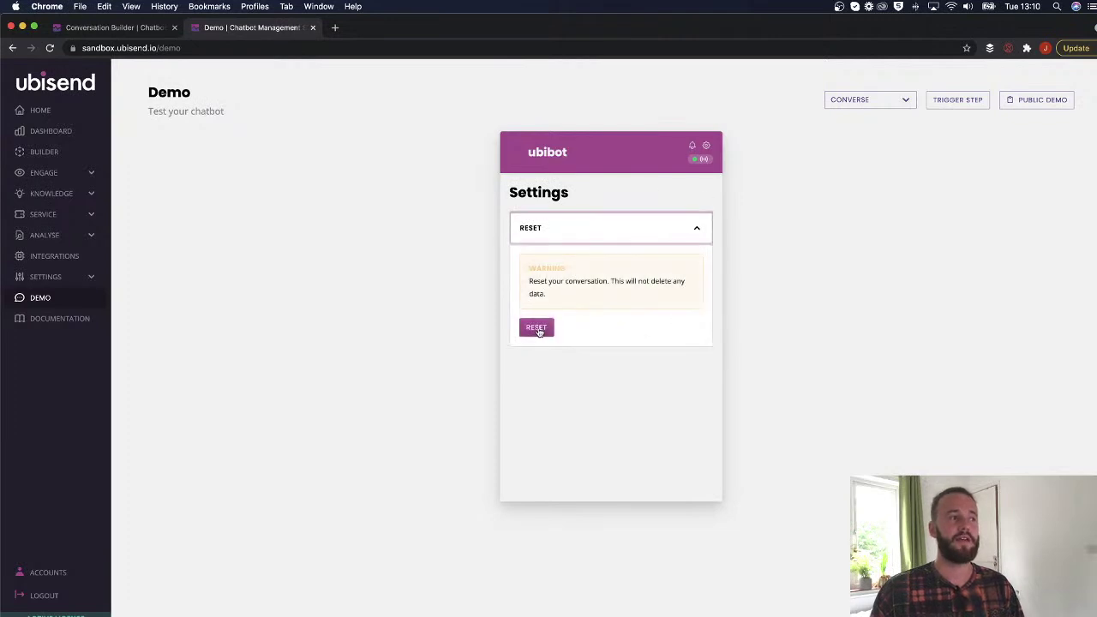
left_click(695, 229)
left_click(705, 147)
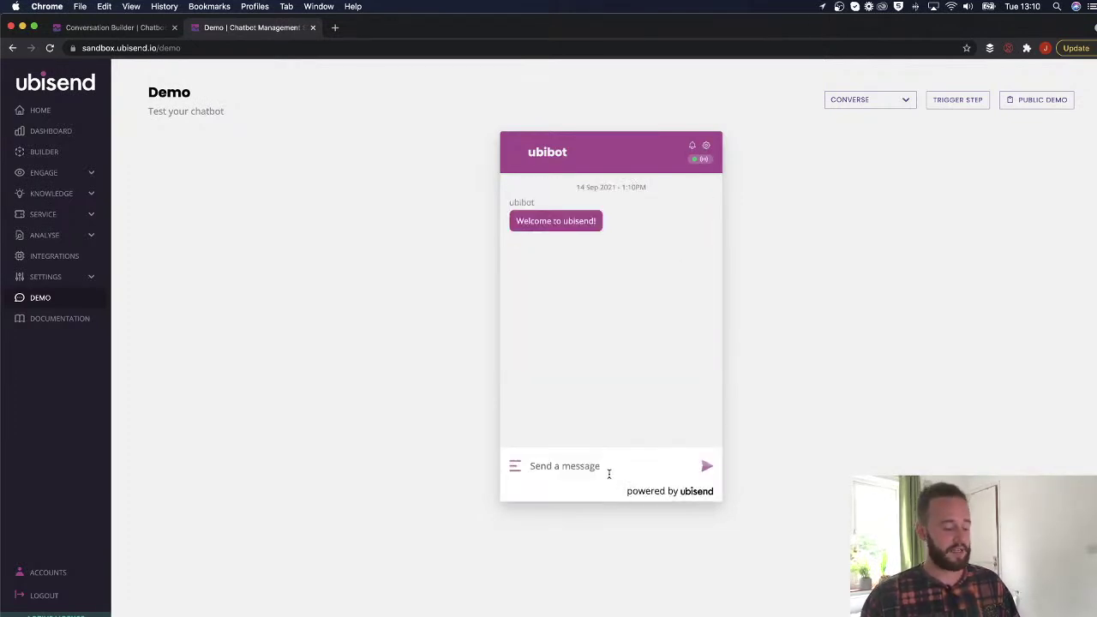
Rerun the flow by sending 'Yes', then return to the Conversation Builder.
left_click(610, 472)
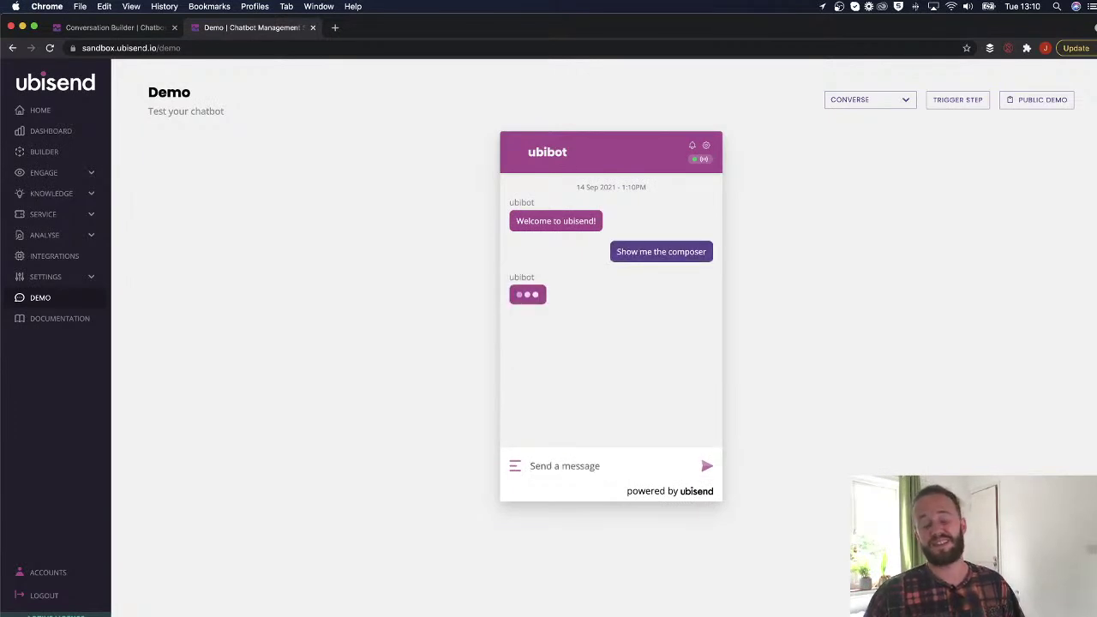
type("Yes")
key("Return")
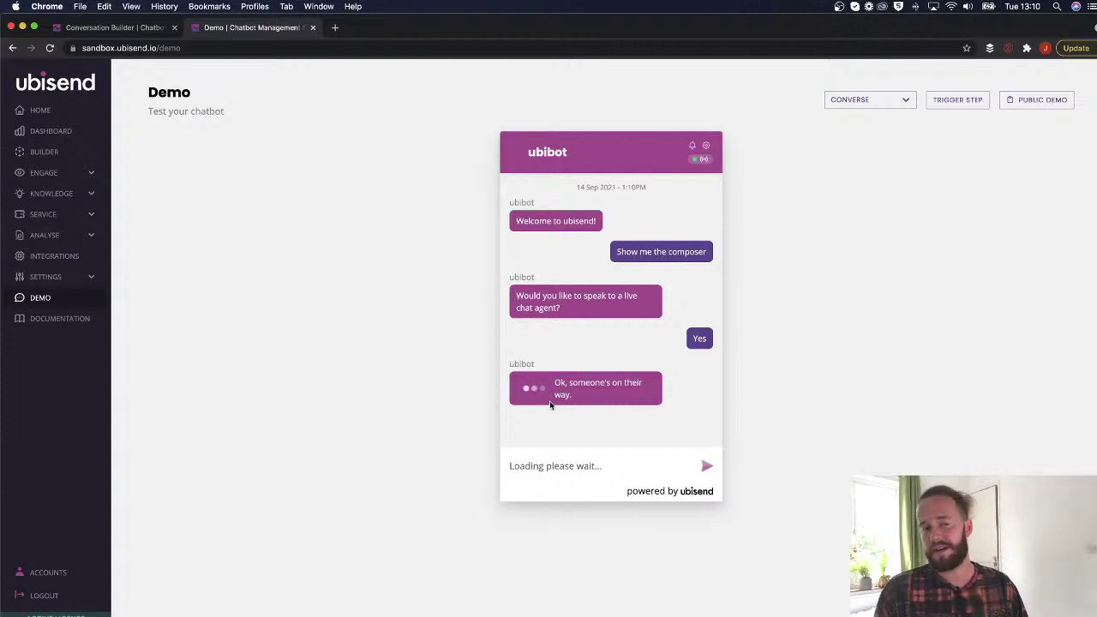
left_click(552, 466)
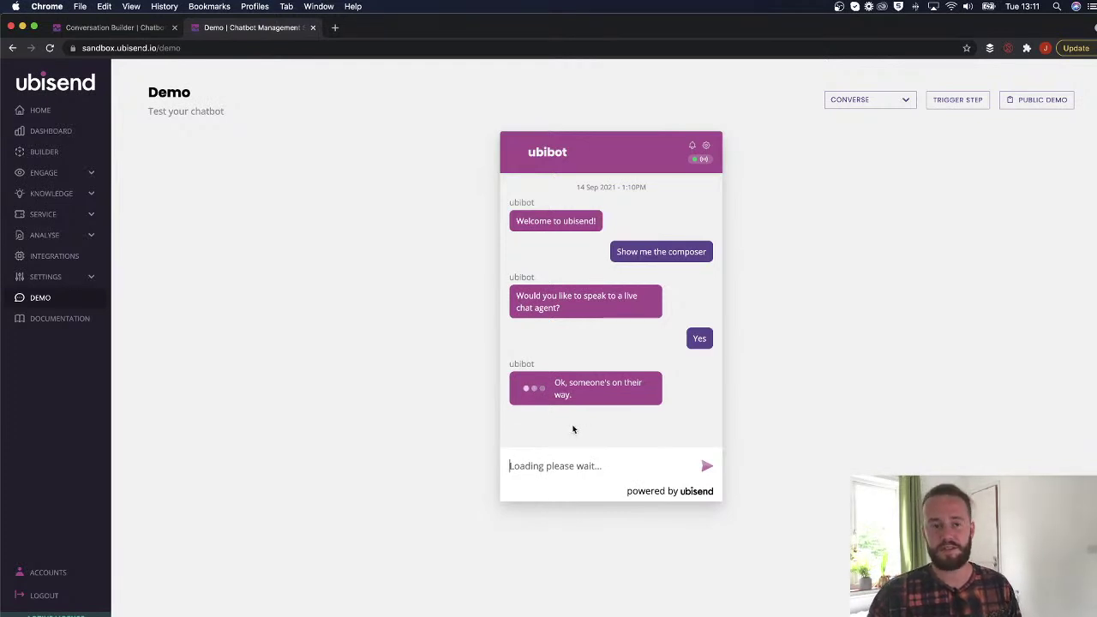
left_click(112, 28)
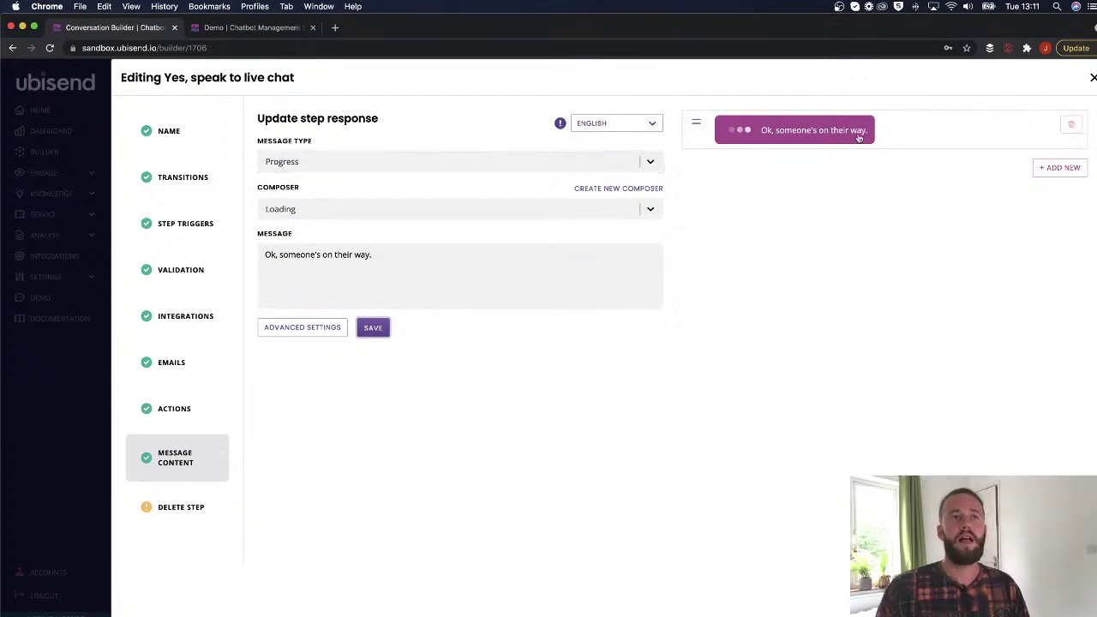
Set Step One's message composer to Banner.
left_click(1093, 77)
left_click(686, 349)
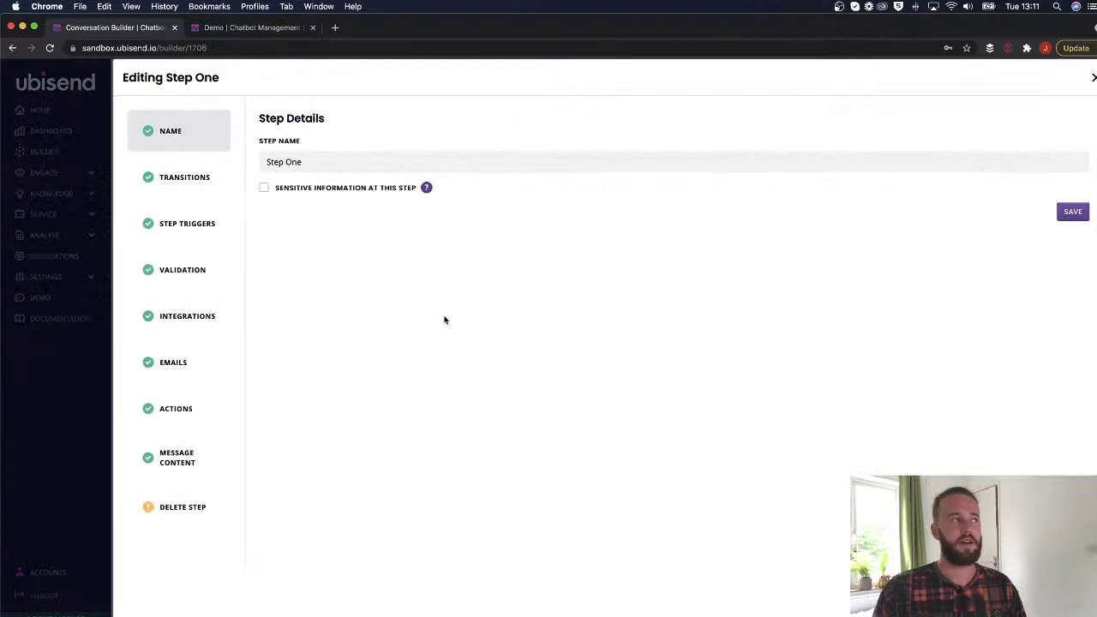
left_click(203, 444)
left_click(370, 211)
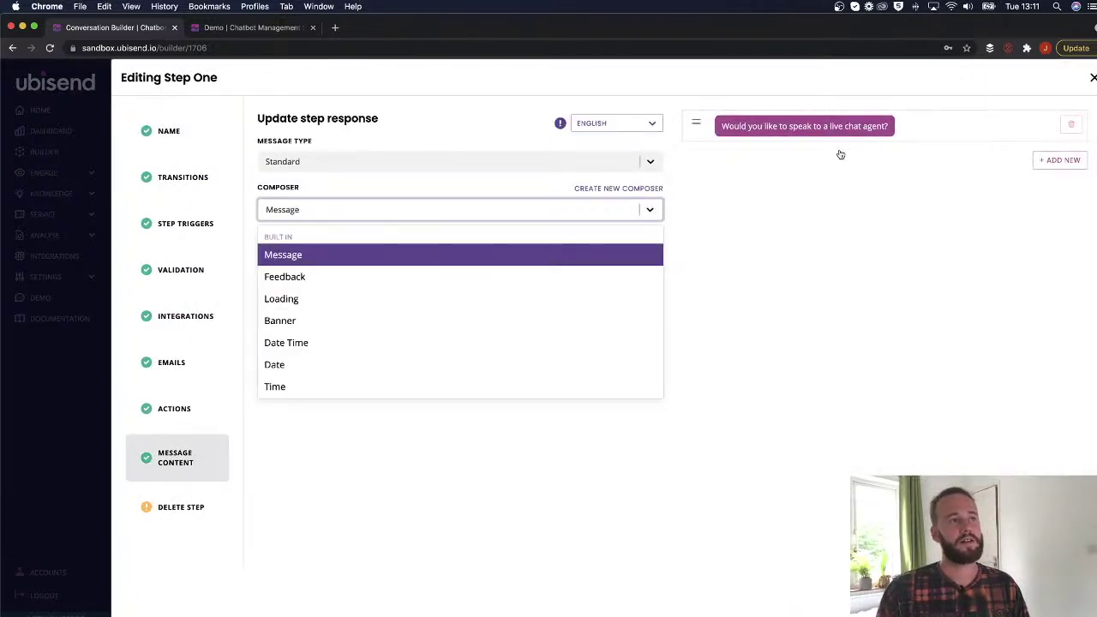
scroll(326, 309, "down", 1)
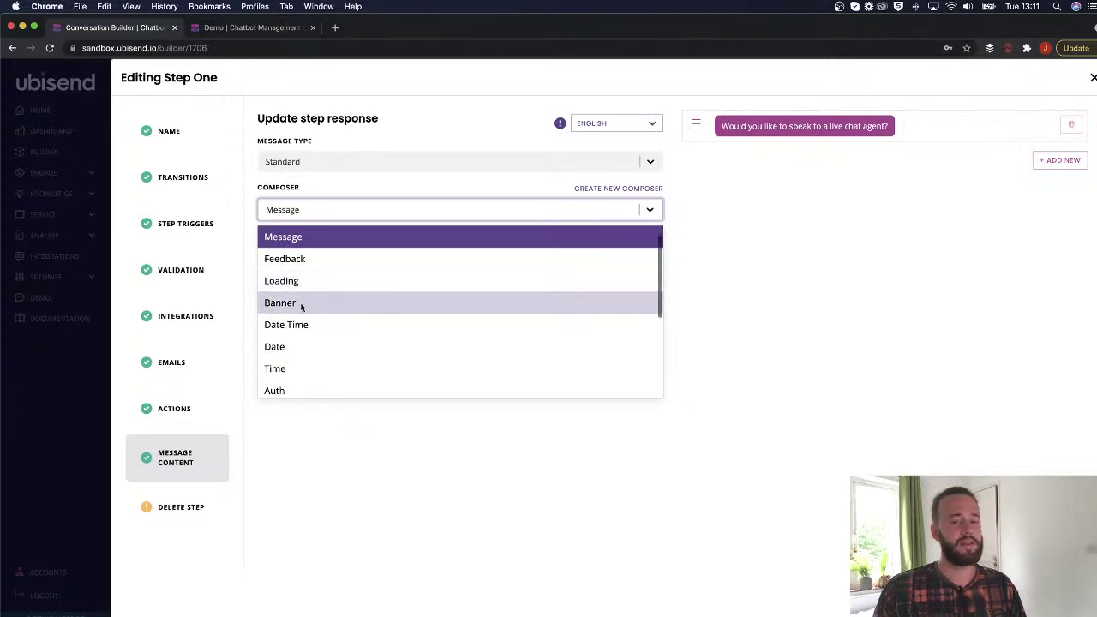
left_click(300, 305)
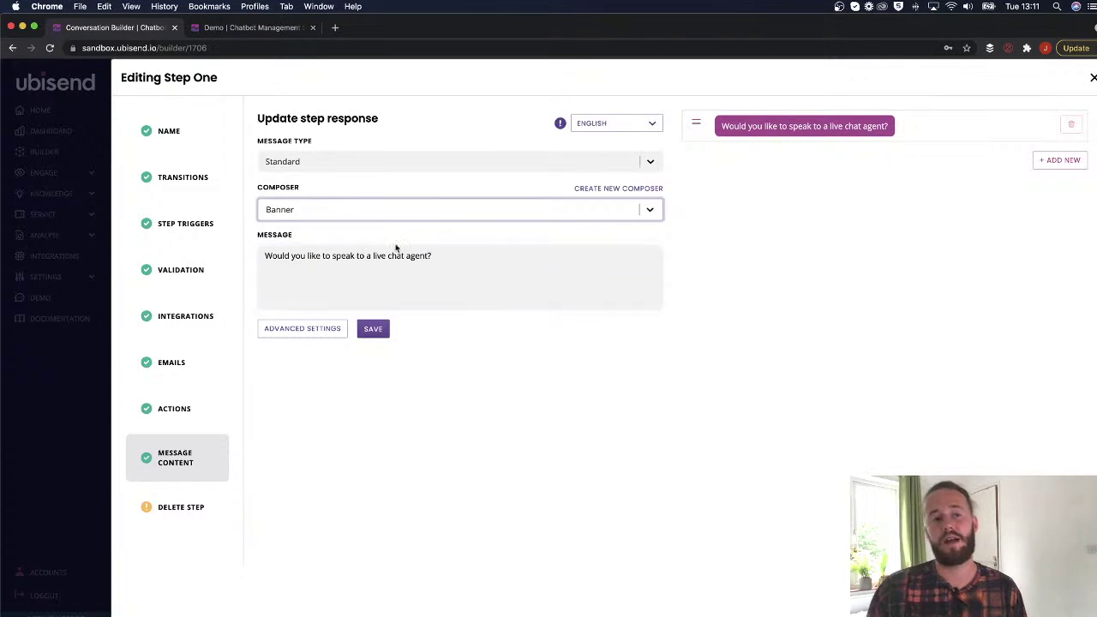
Open ubisend.com in a new browser tab.
left_click(339, 31)
type("ubis")
key("Return")
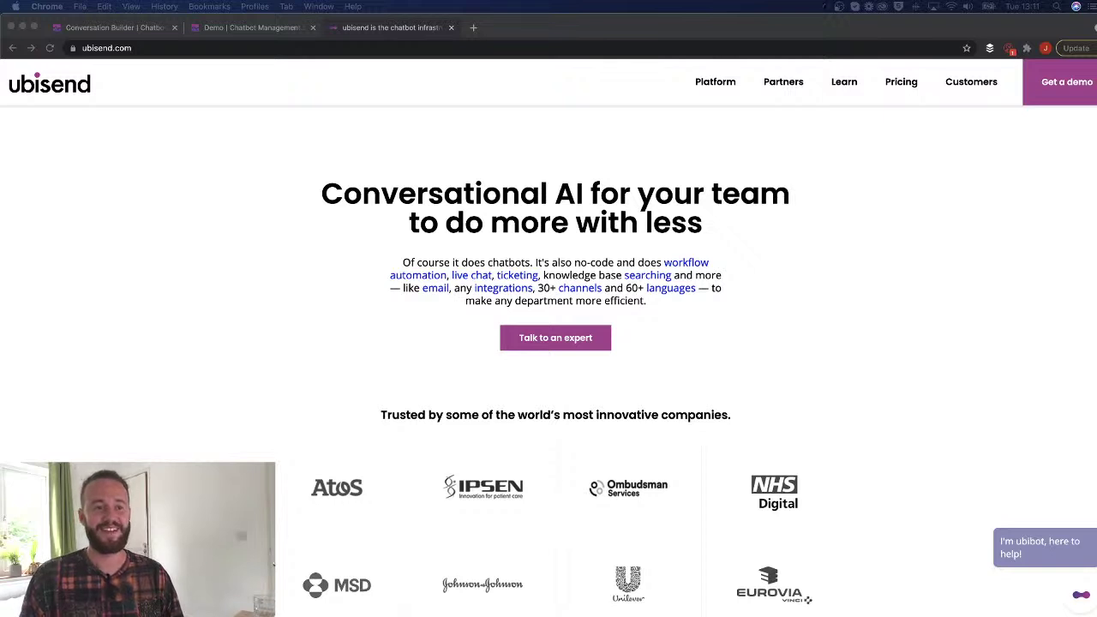
Open the ubibot chat on ubisend.com, scroll through it, then go back to the Demo tab.
left_click(1085, 600)
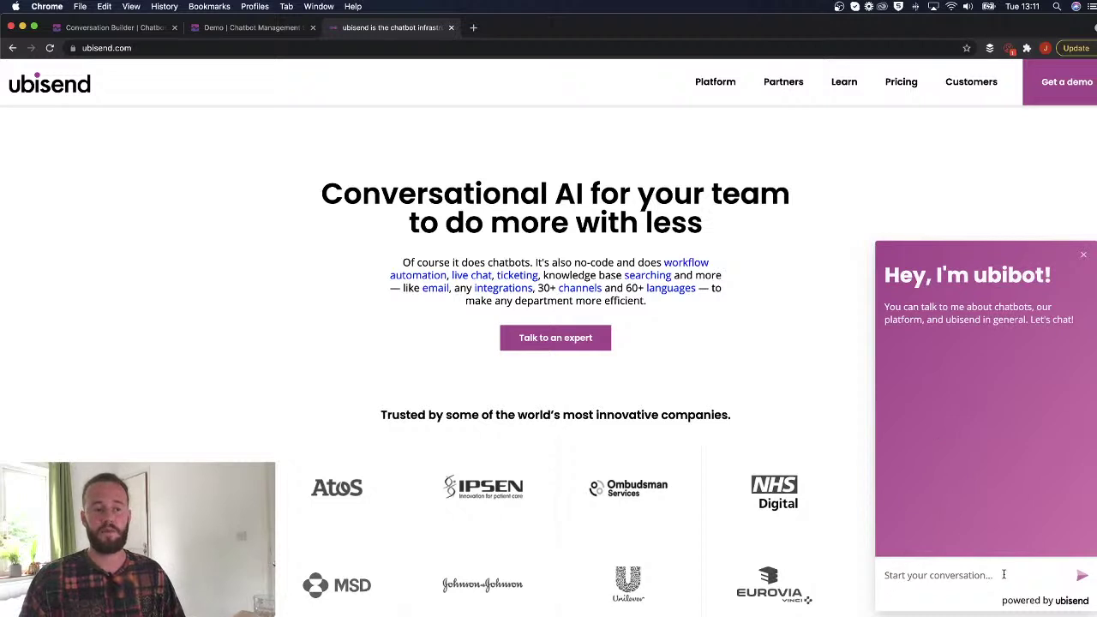
left_click(140, 28)
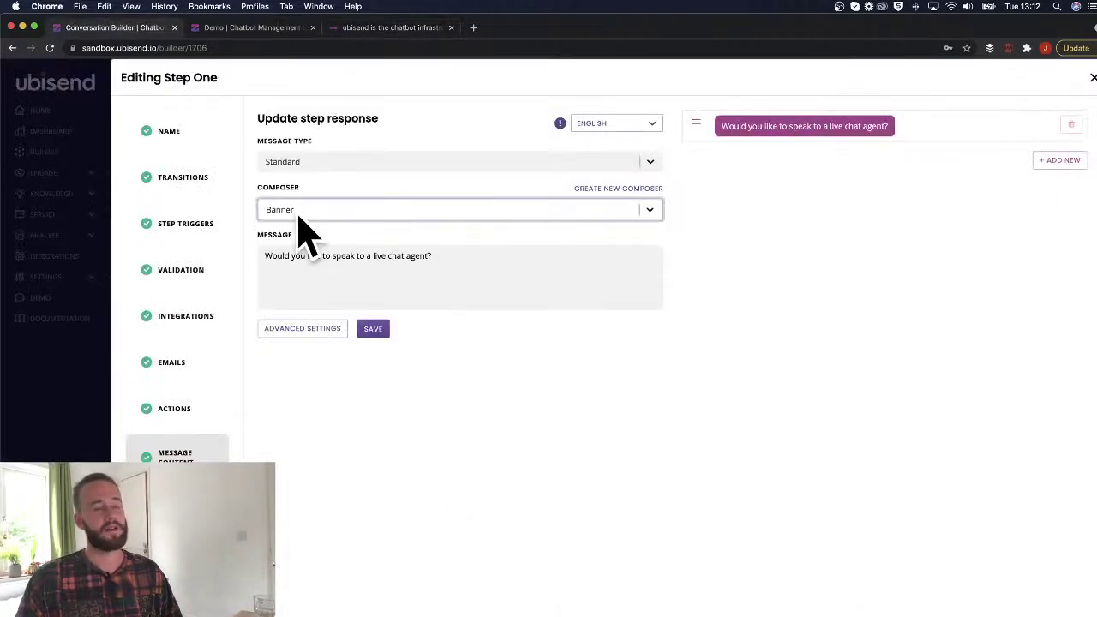
left_click(374, 28)
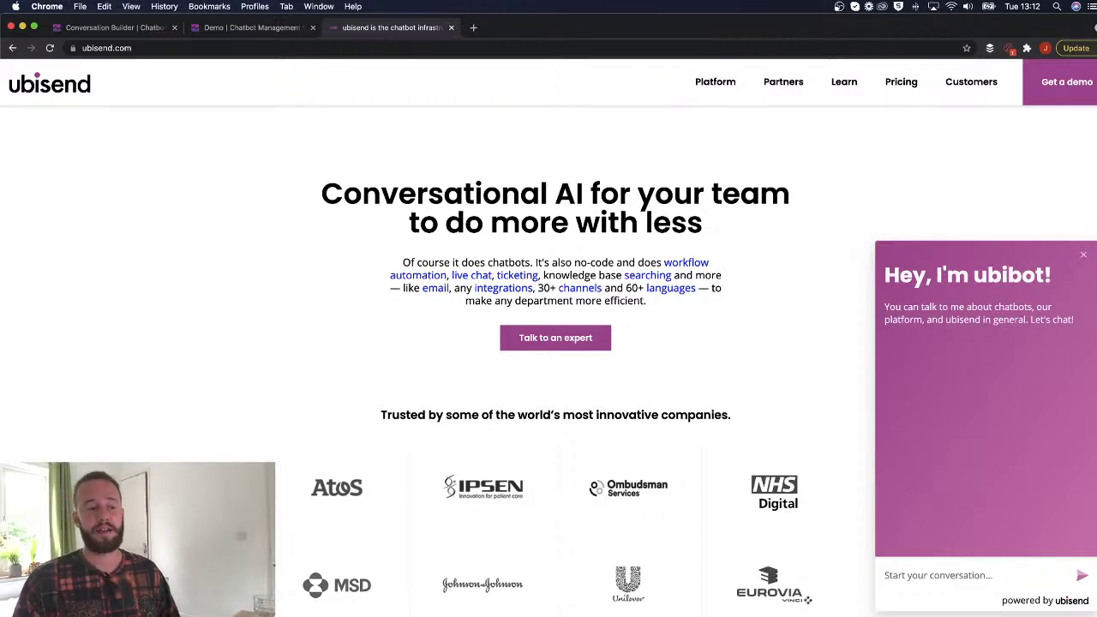
left_click(930, 580)
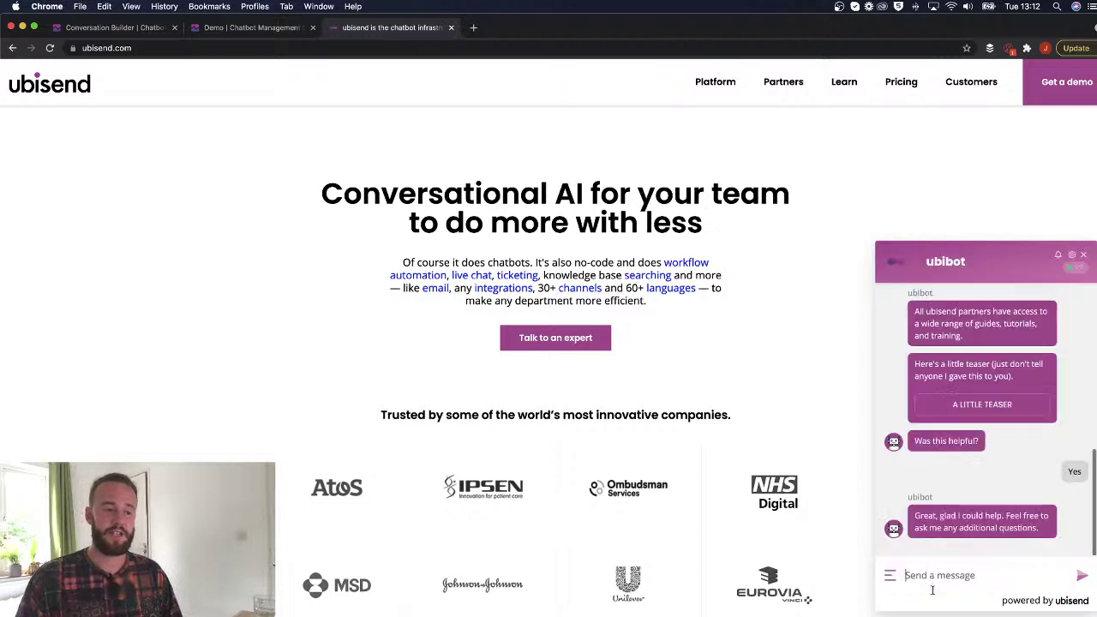
scroll(964, 510, "up", 2)
scroll(973, 506, "down", 2)
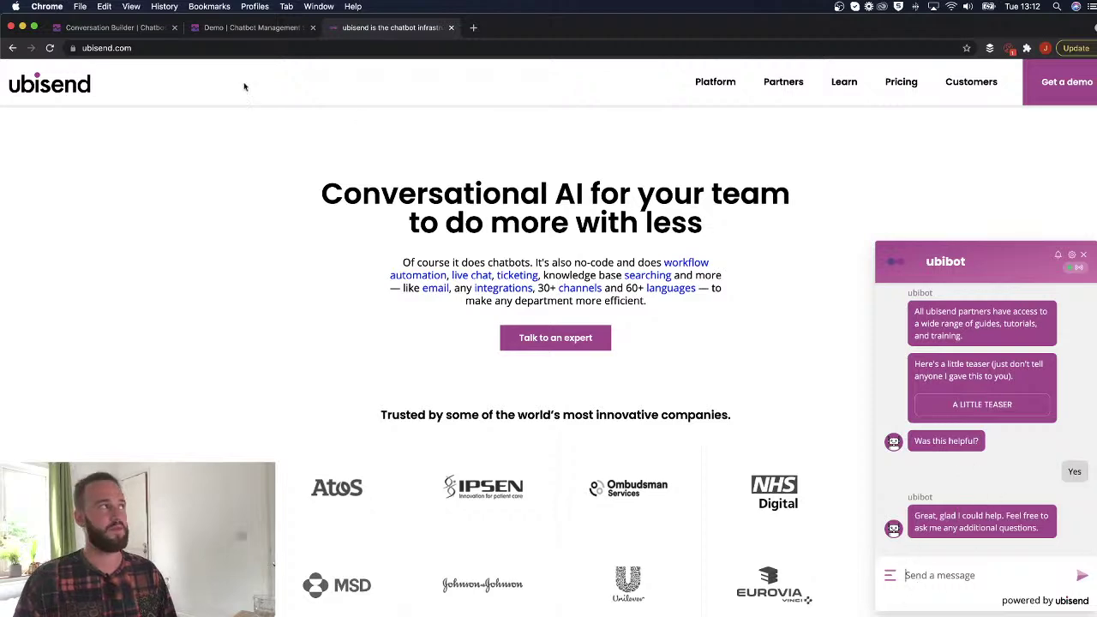
left_click(246, 30)
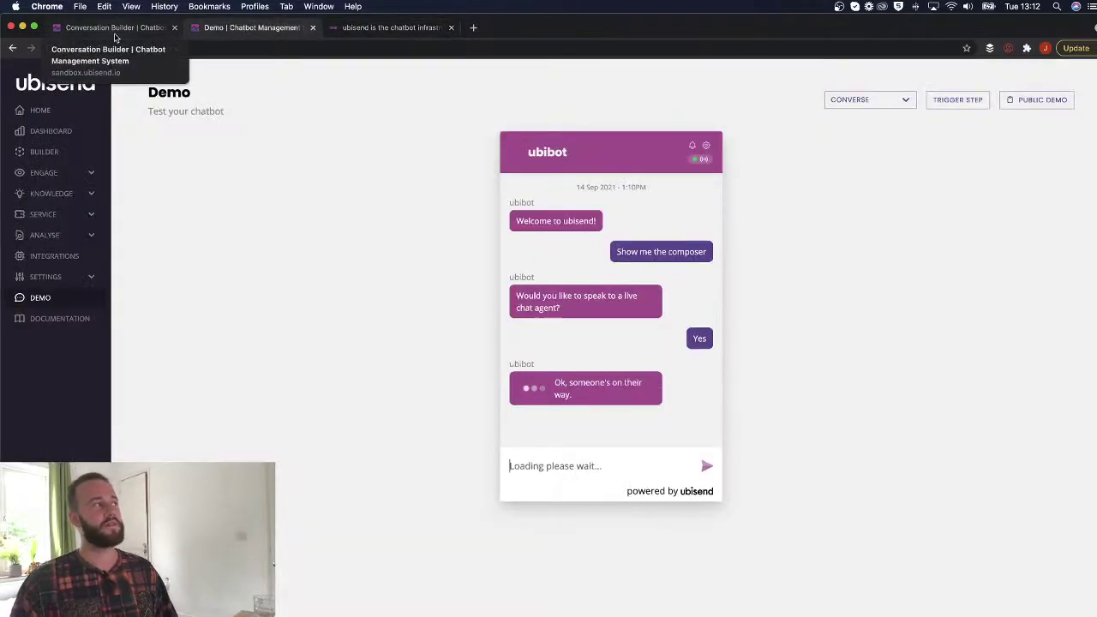
Set Step One's message to 'When would you like to book a meeting?' with the Date Time composer.
left_click(115, 35)
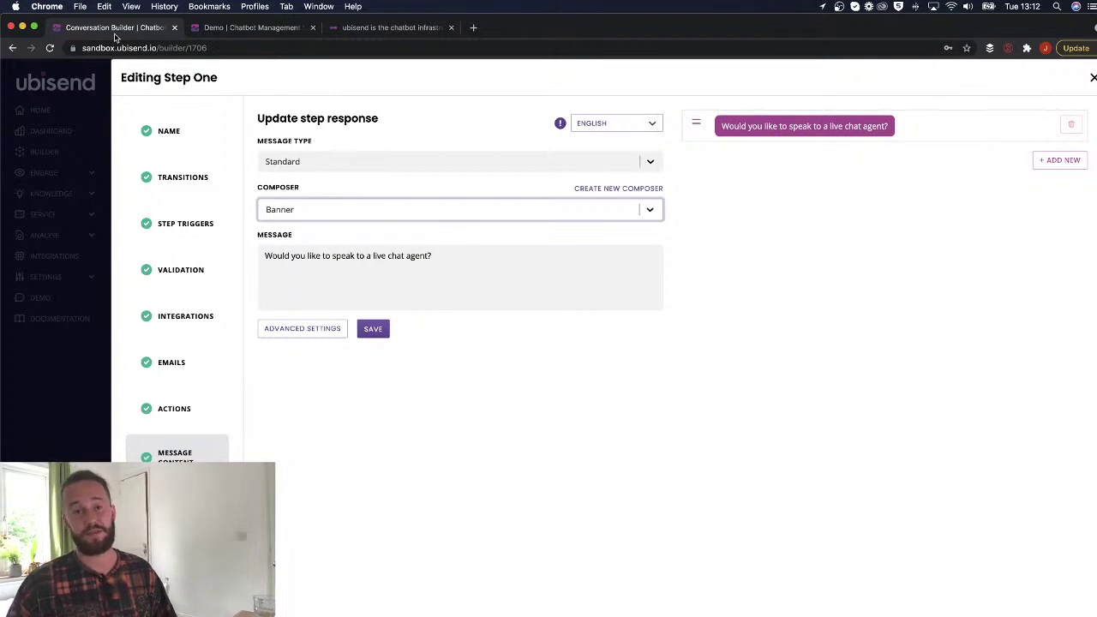
left_click(338, 212)
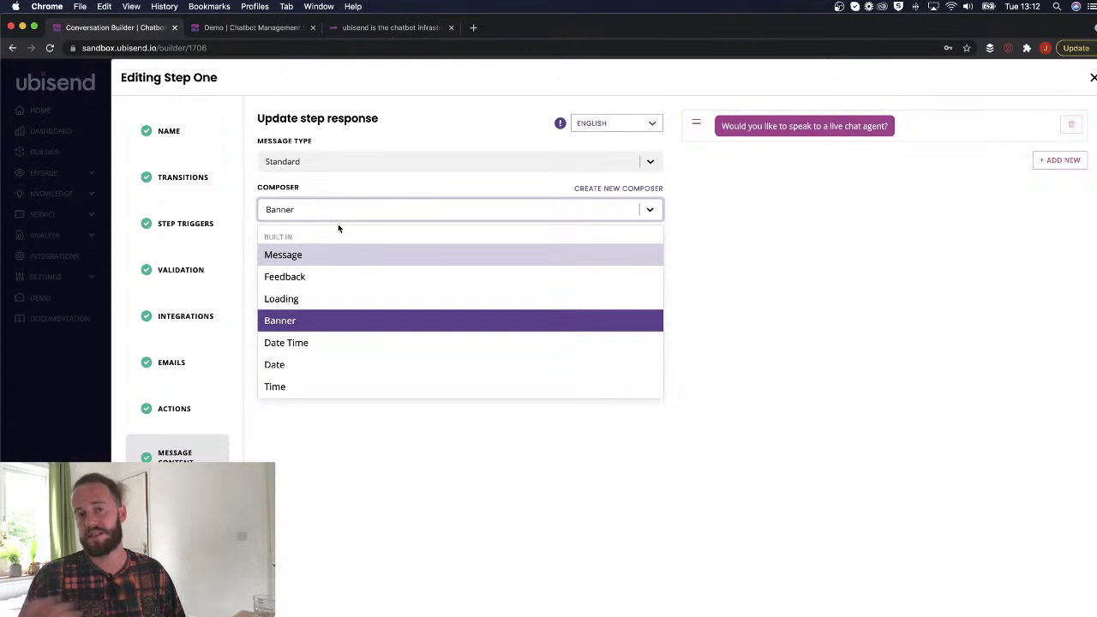
scroll(364, 336, "down", 1)
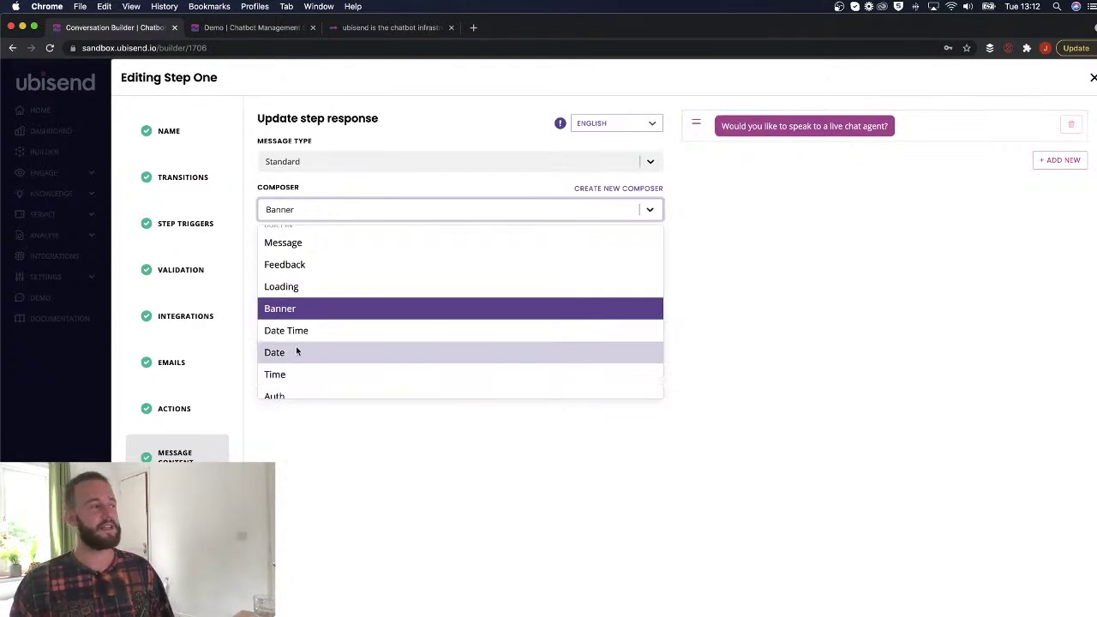
left_click(300, 336)
triple_click(395, 255)
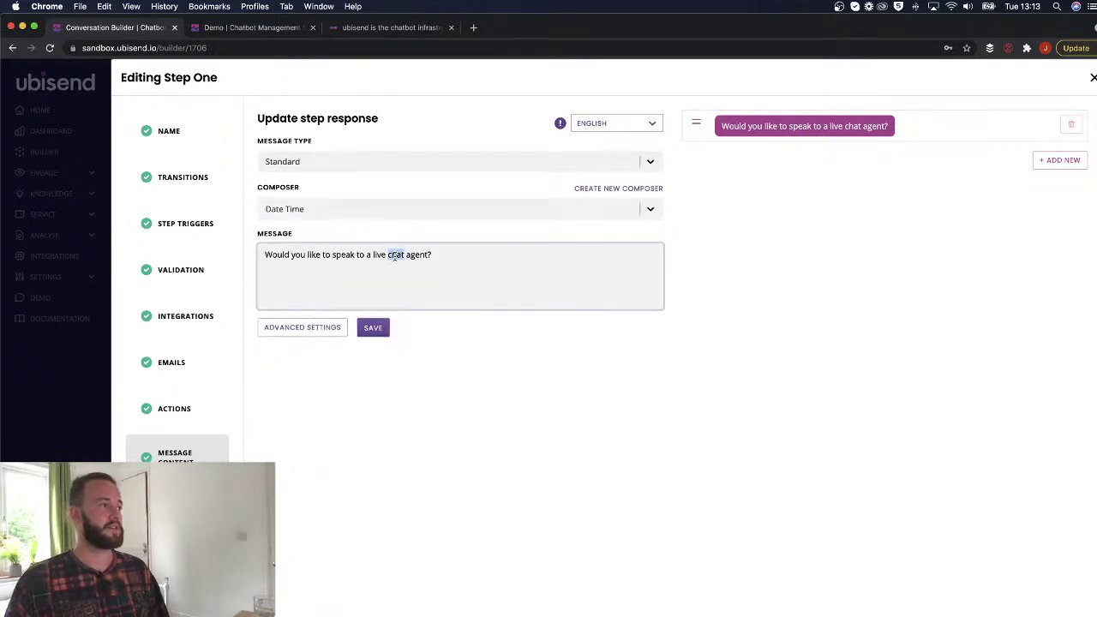
type("When ")
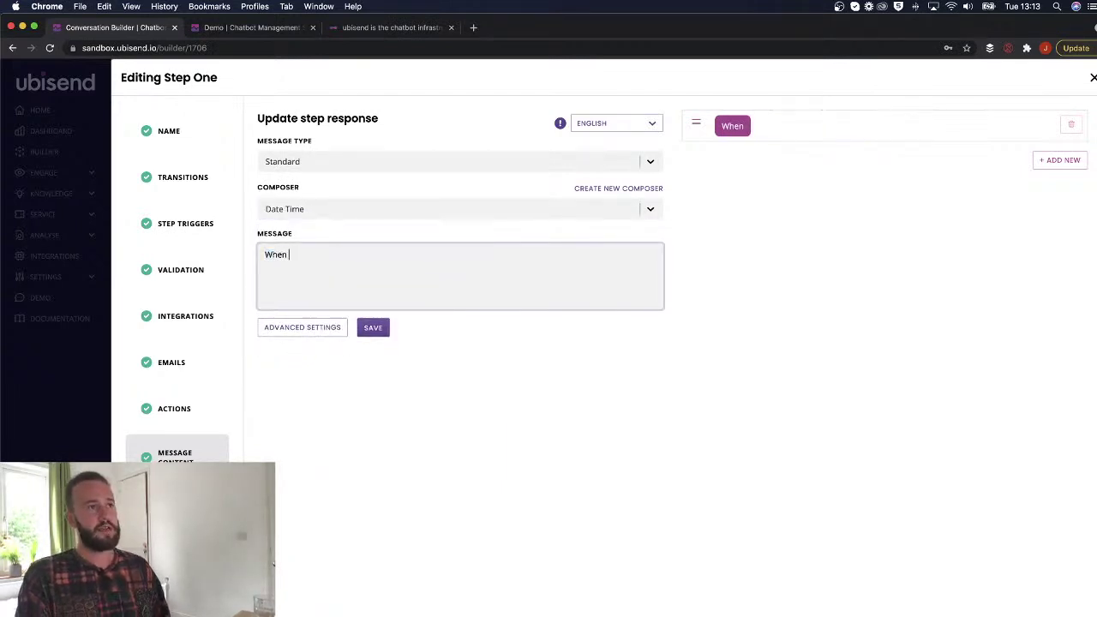
type("would you like to book a meeting?")
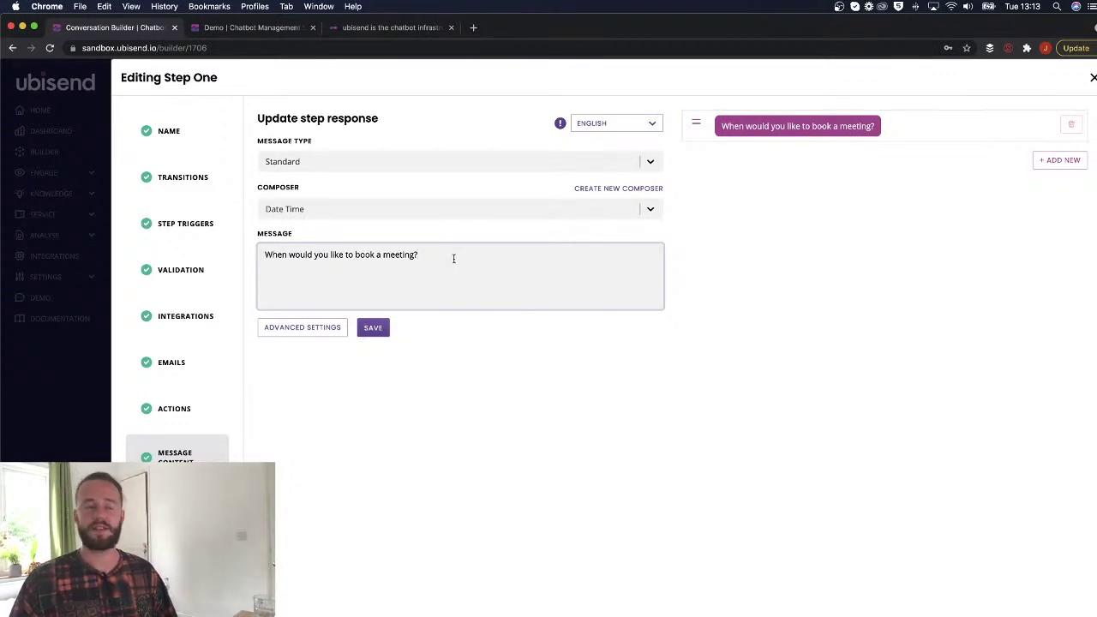
left_click(372, 328)
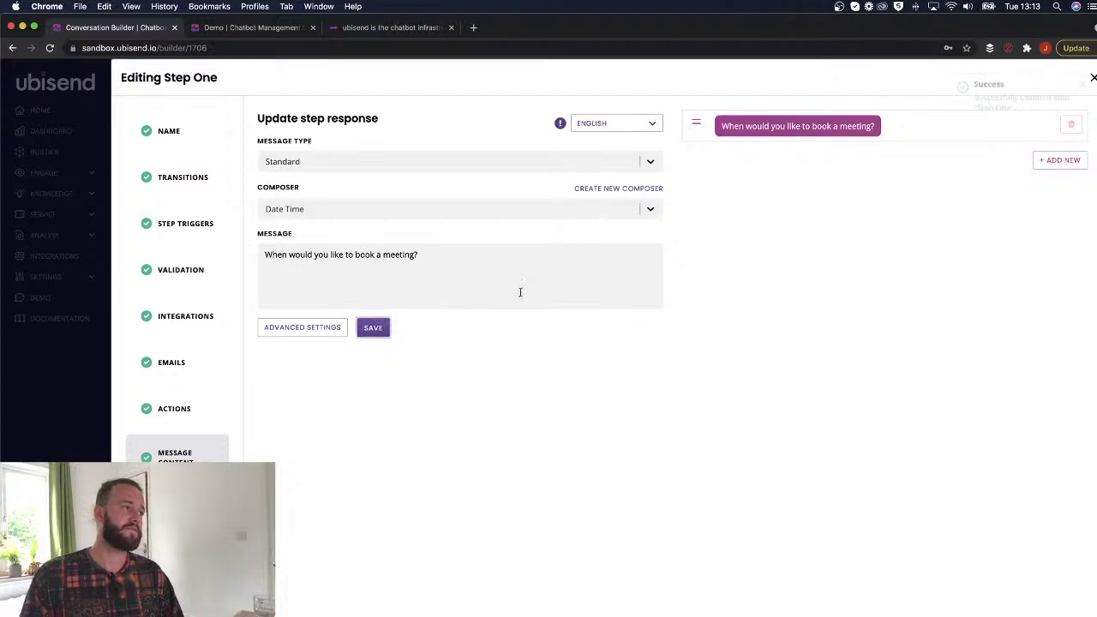
left_click(1091, 83)
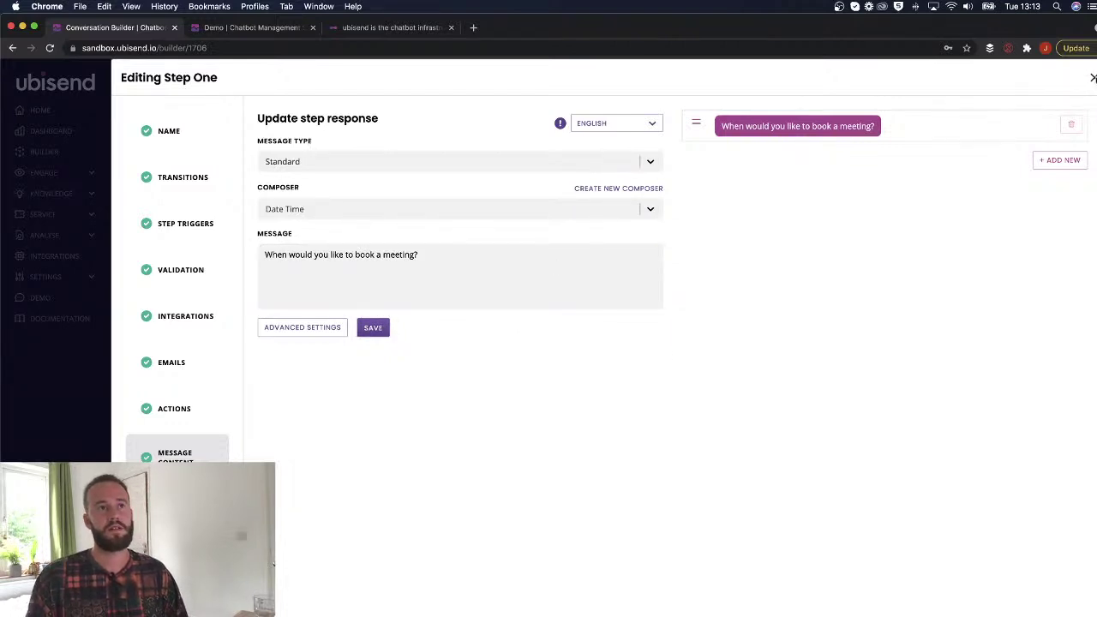
Reset the Demo chat and paste-send 'Show me the composer' to trigger Step One.
left_click(1092, 78)
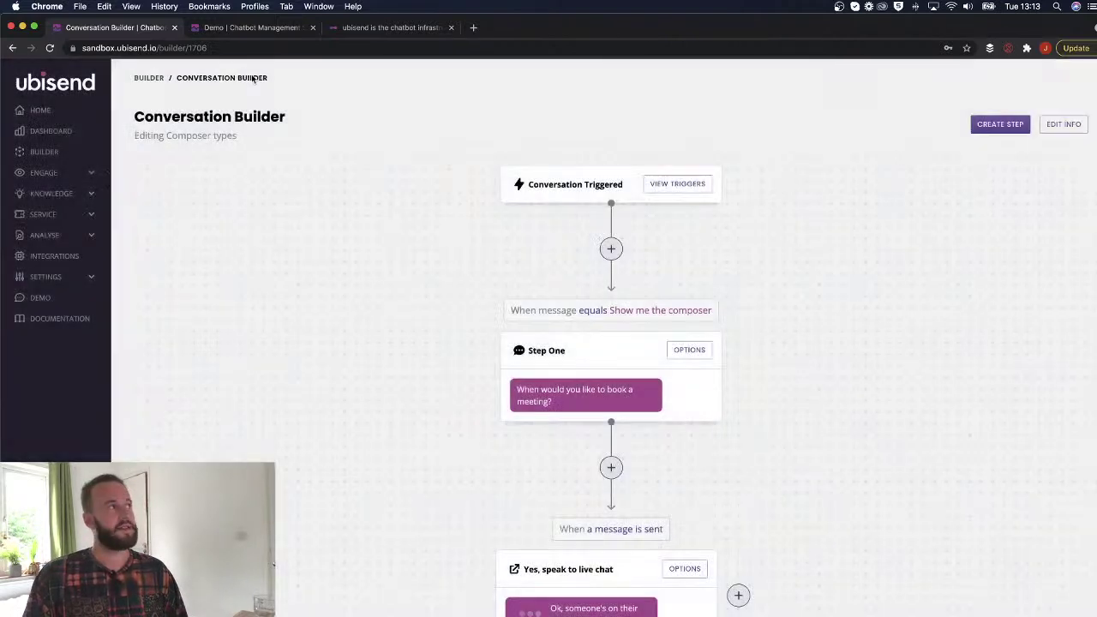
left_click(244, 28)
left_click(705, 145)
left_click(661, 230)
left_click(536, 327)
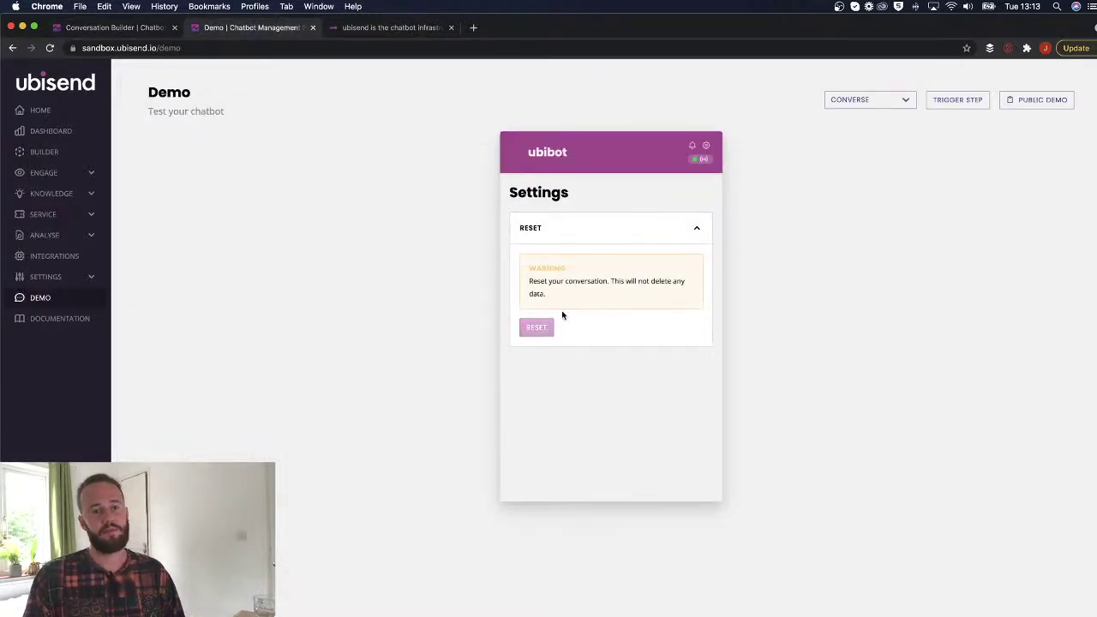
left_click(699, 227)
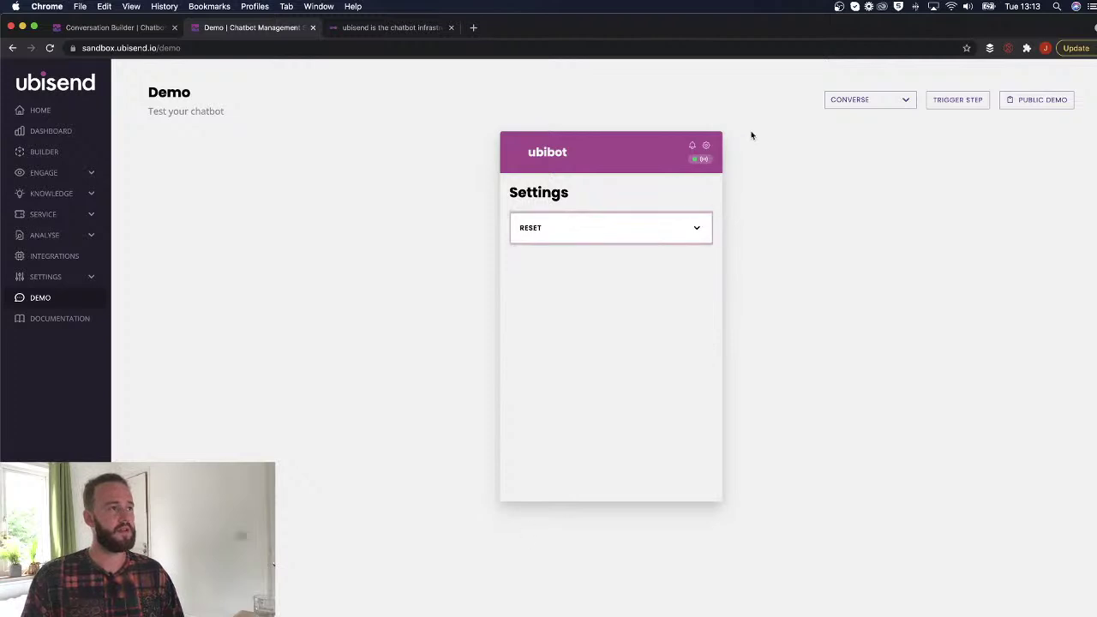
left_click(705, 145)
type("Show me the composer")
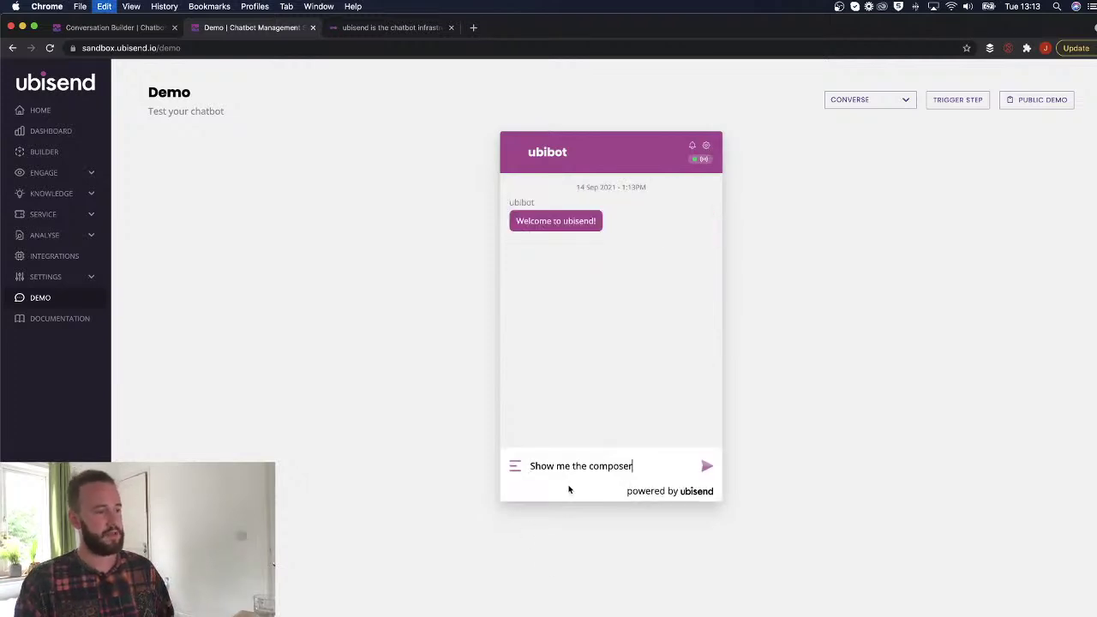
key("Return")
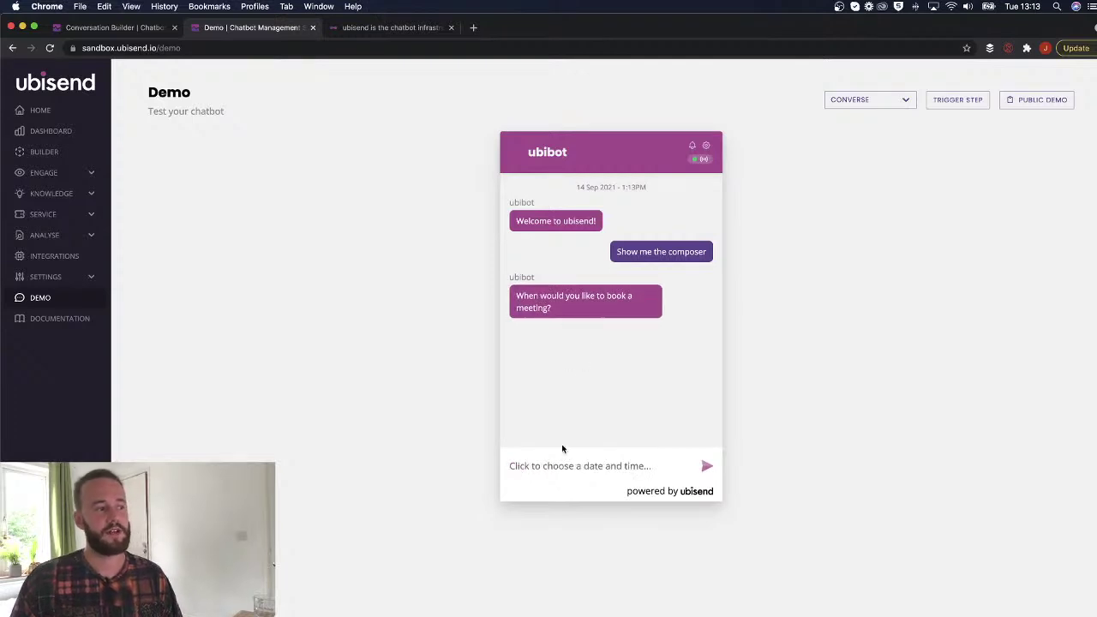
Pick 23 September 2021 at 18:30 in the chat's date-time picker.
left_click(600, 471)
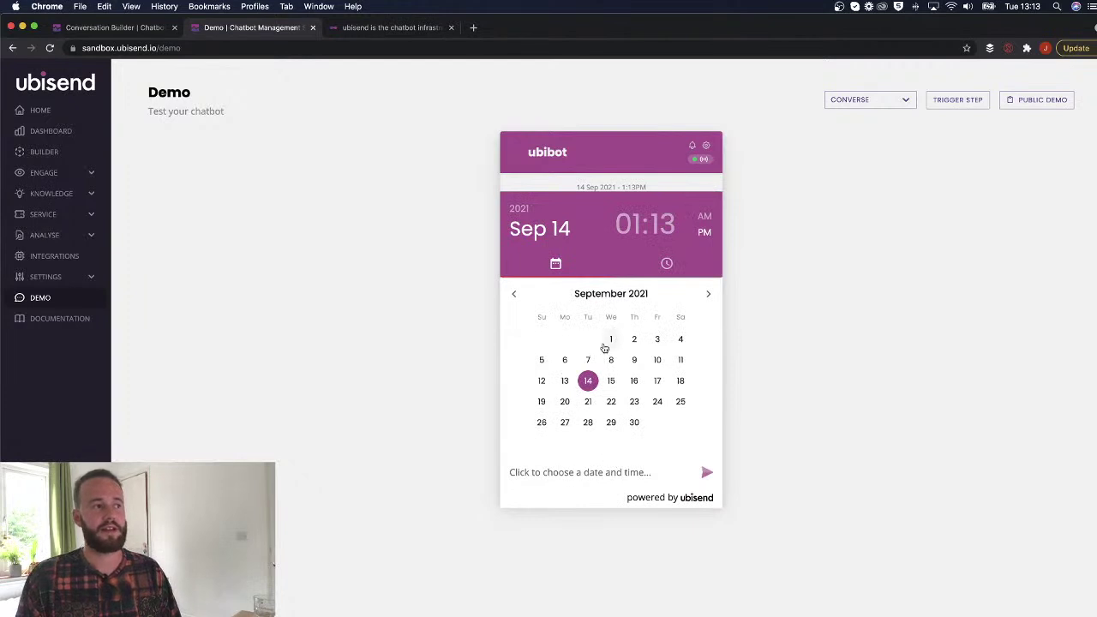
left_click(634, 401)
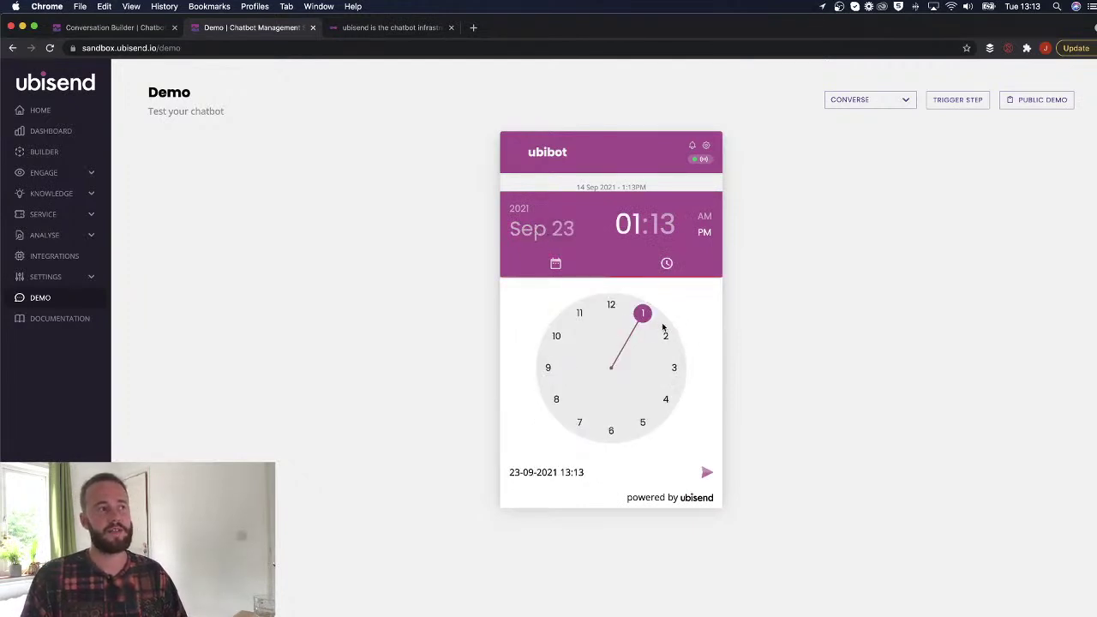
left_click_drag(642, 314, 611, 430)
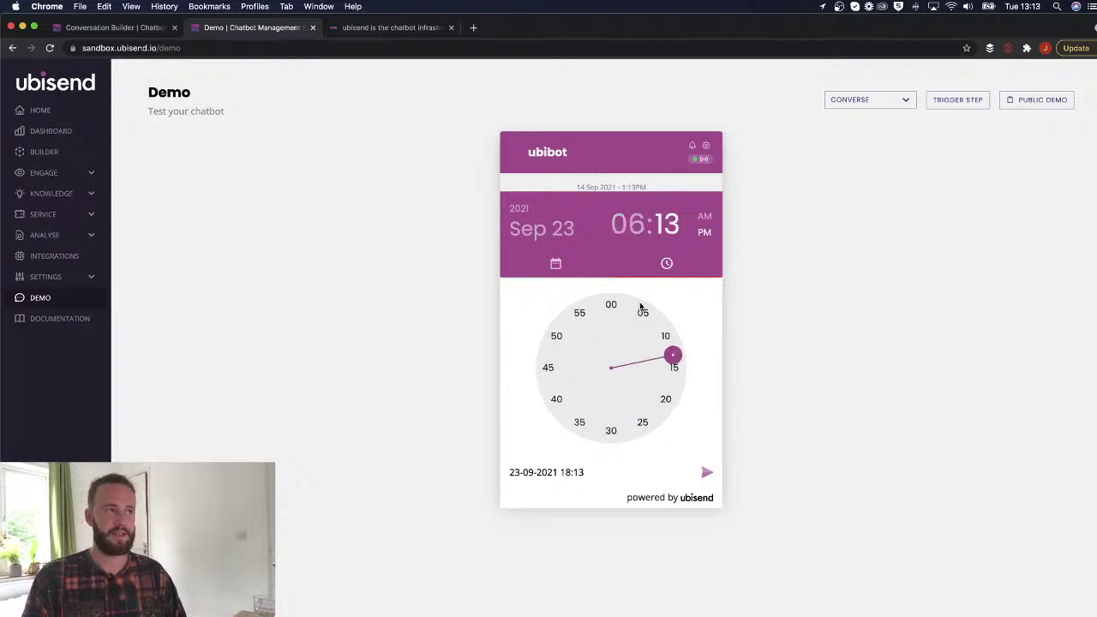
left_click_drag(673, 370, 622, 426)
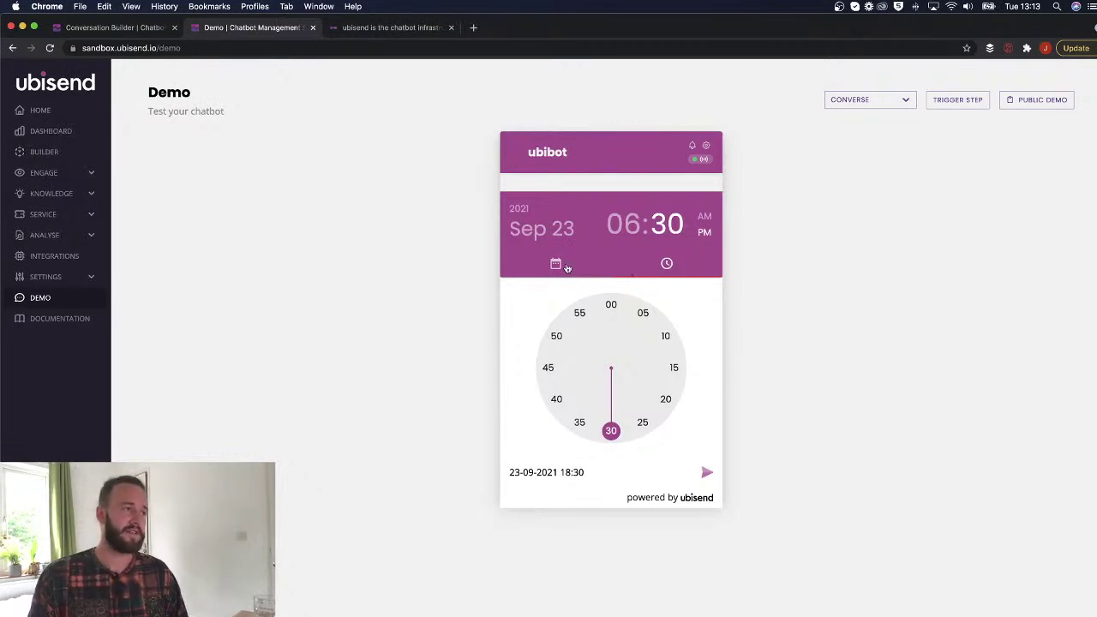
mouse_move(607, 431)
left_mouse_down()
mouse_move(620, 323)
mouse_move(595, 408)
mouse_move(599, 318)
mouse_move(538, 367)
mouse_move(597, 386)
mouse_move(587, 421)
mouse_move(608, 434)
left_mouse_up()
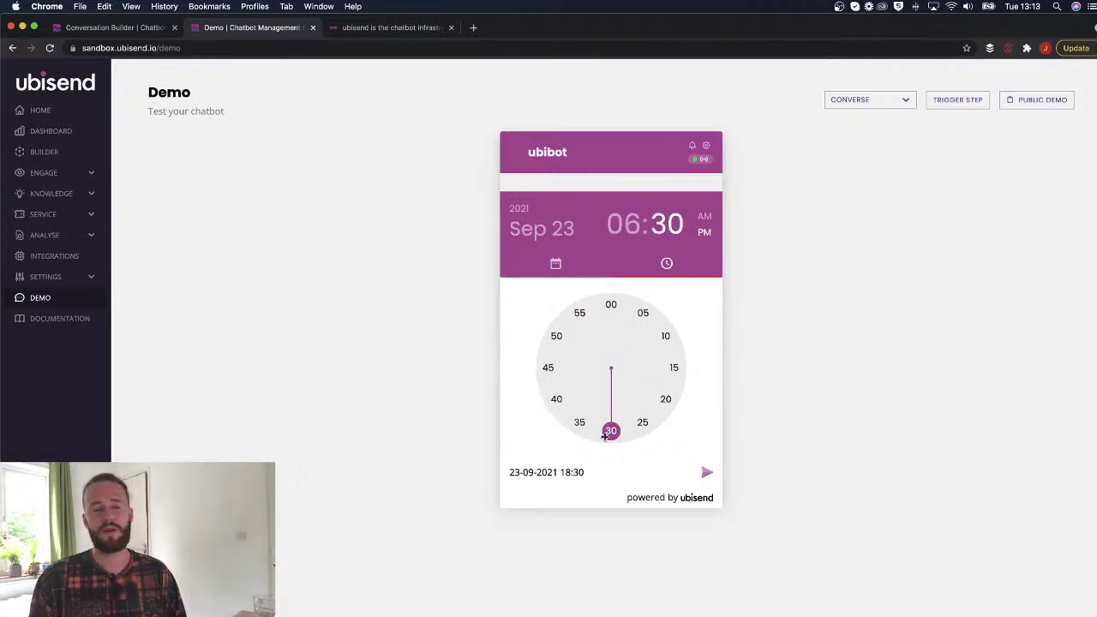
Switch the picker to the month calendar and advance it two months.
left_click(556, 263)
left_click(648, 263)
left_click(555, 263)
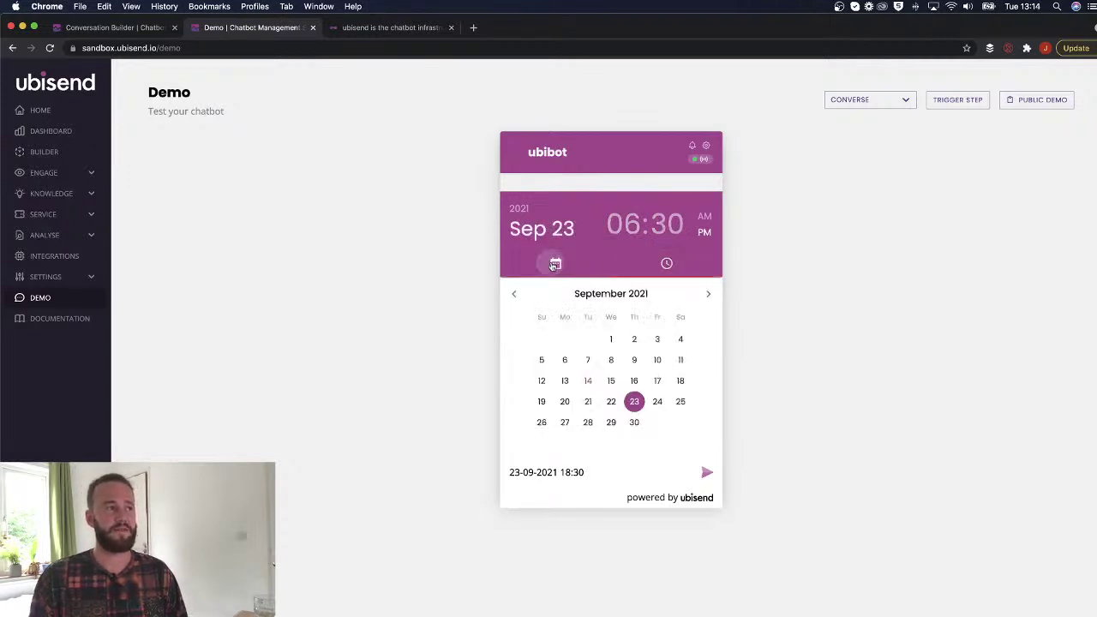
left_click(708, 294)
left_click(708, 295)
left_click(708, 295)
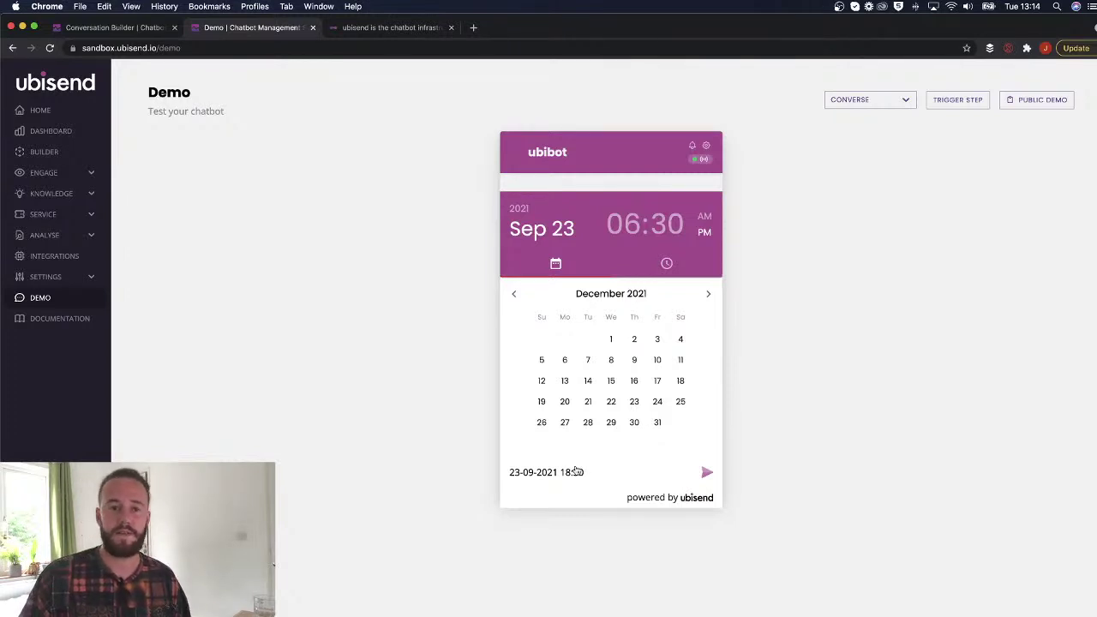
In the Conversation Builder, set Step One's message composer to Auth.
left_click(144, 29)
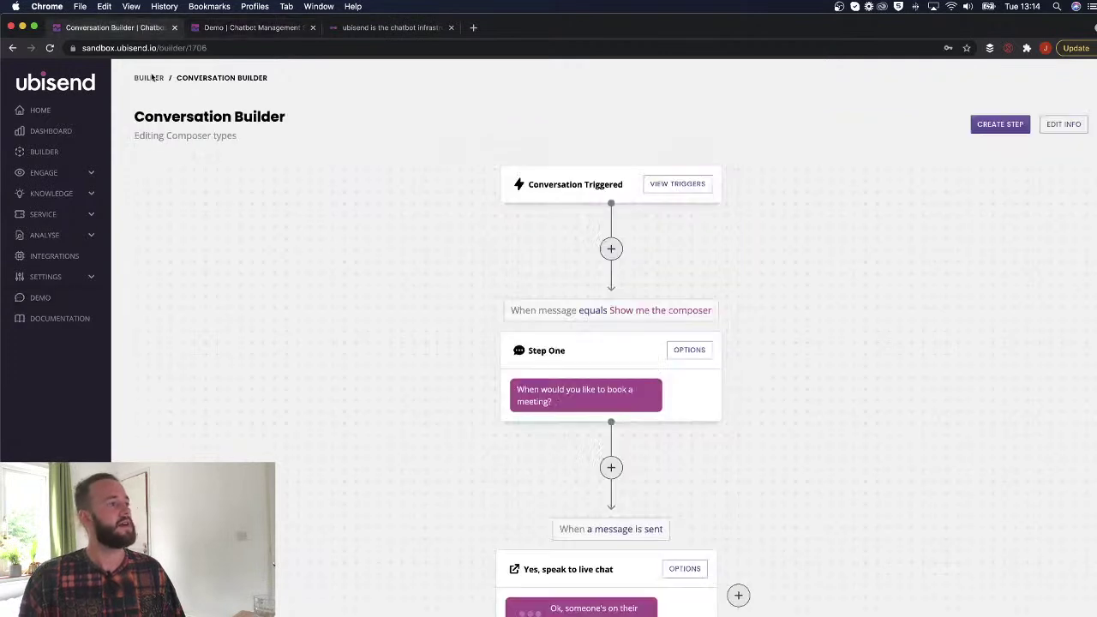
left_click(688, 352)
left_click(176, 453)
left_click(357, 218)
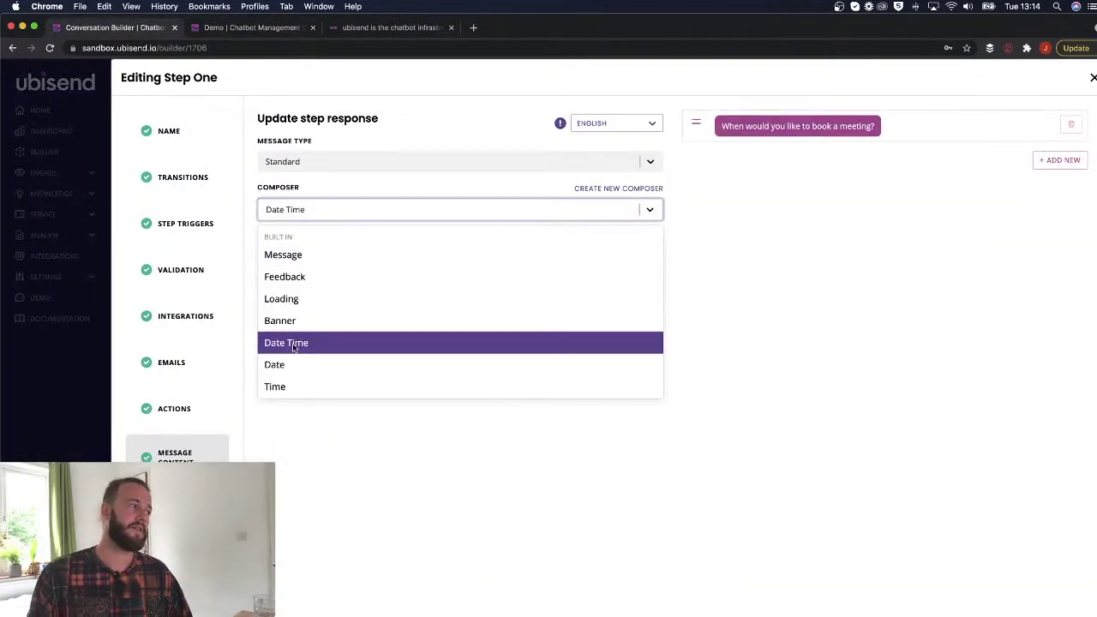
scroll(294, 334, "down", 1)
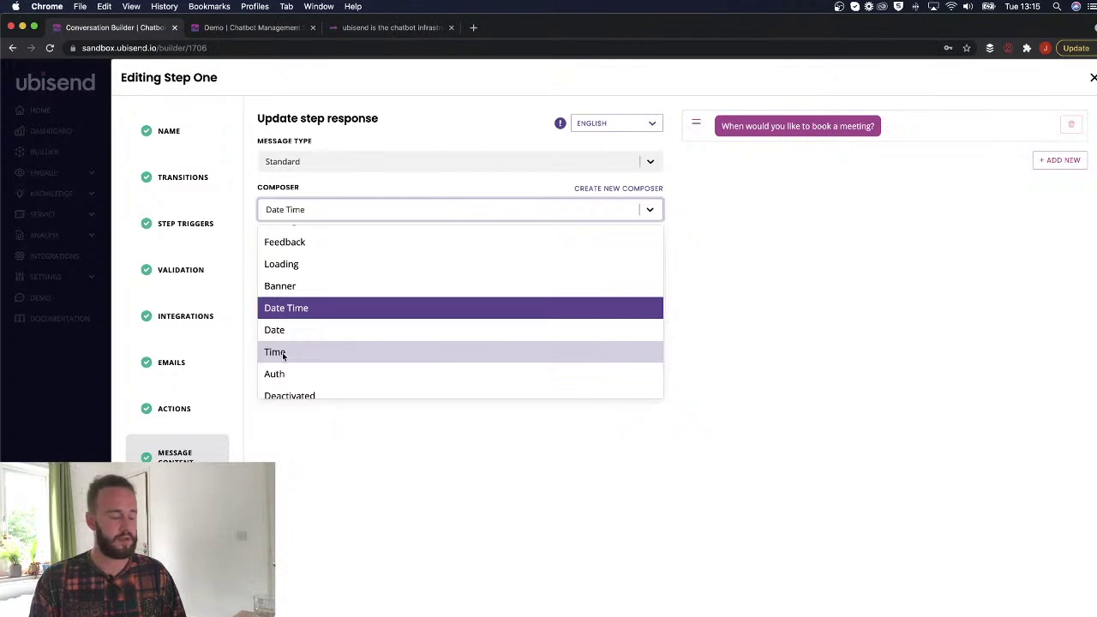
scroll(328, 341, "down", 1)
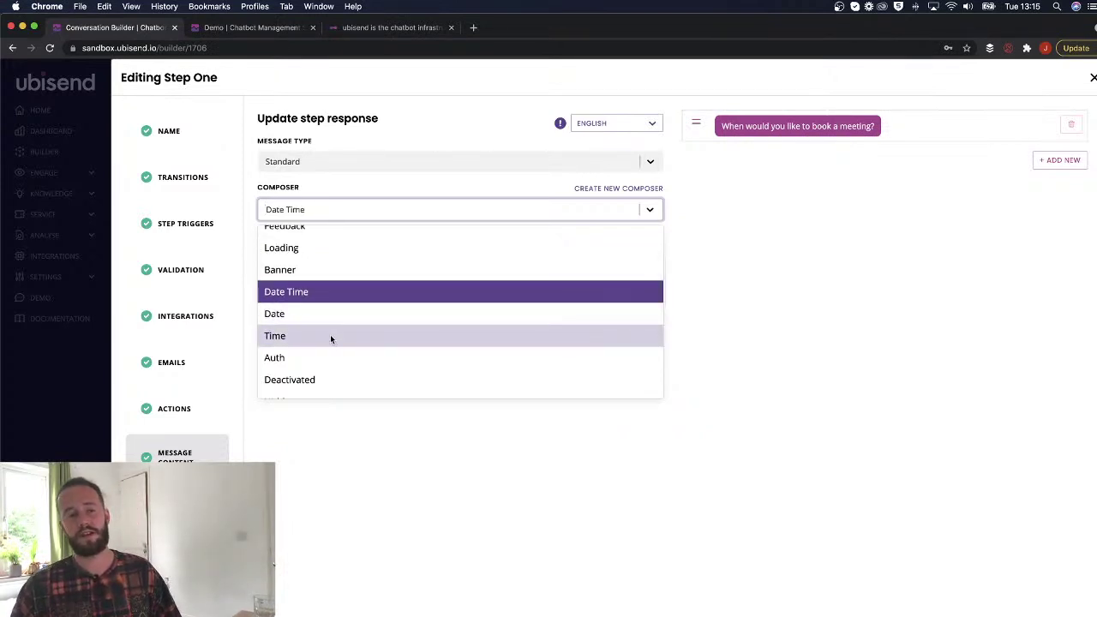
scroll(330, 338, "down", 2)
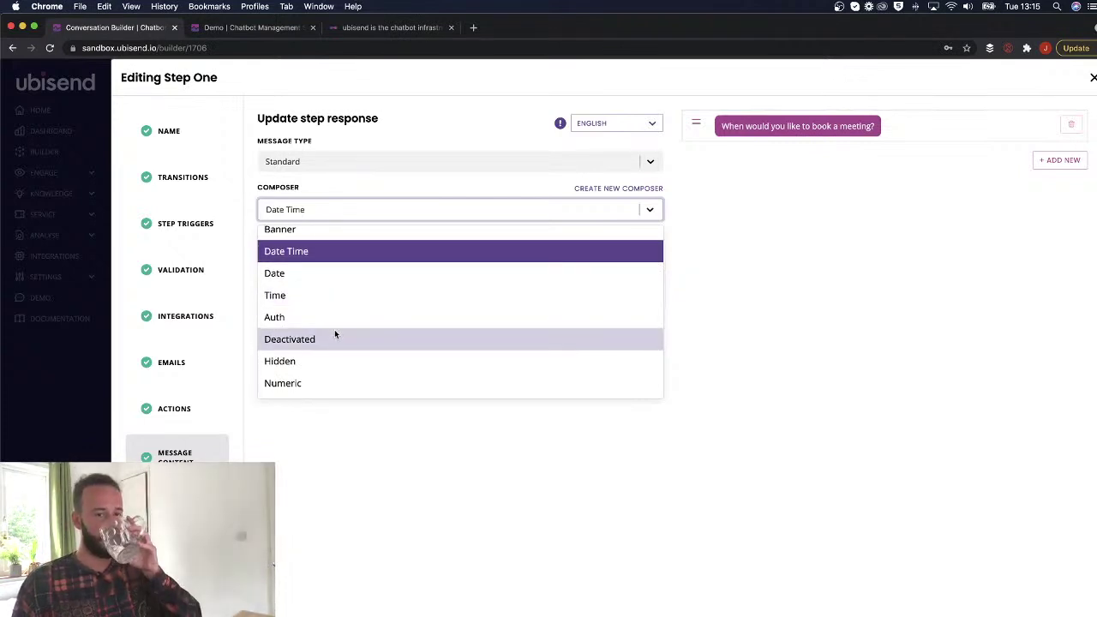
left_click_drag(138, 539, 1019, 540)
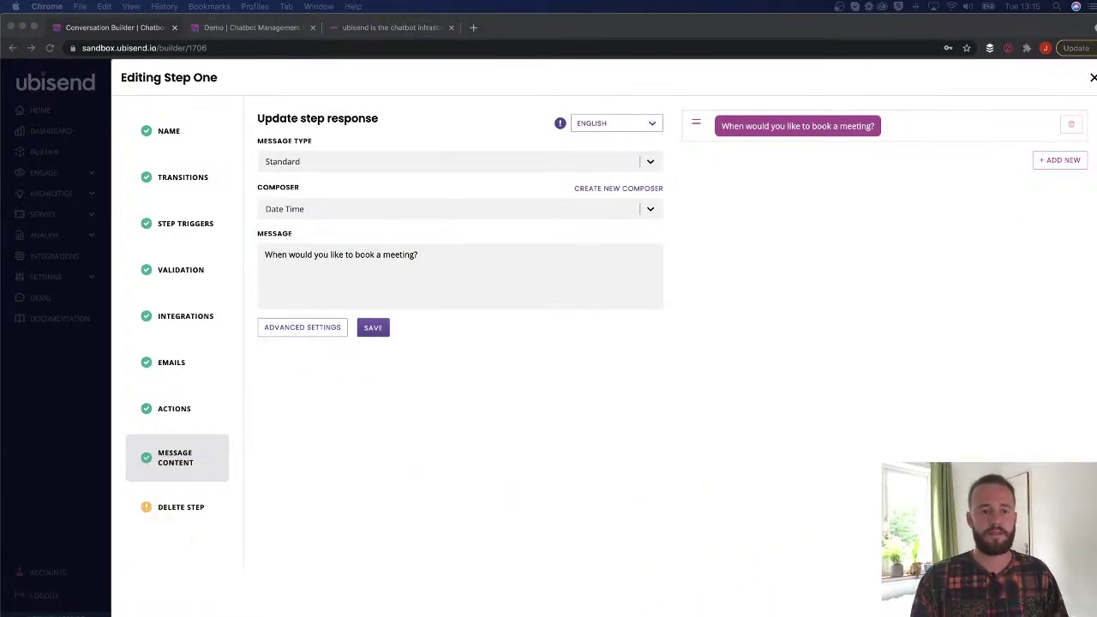
left_click(345, 213)
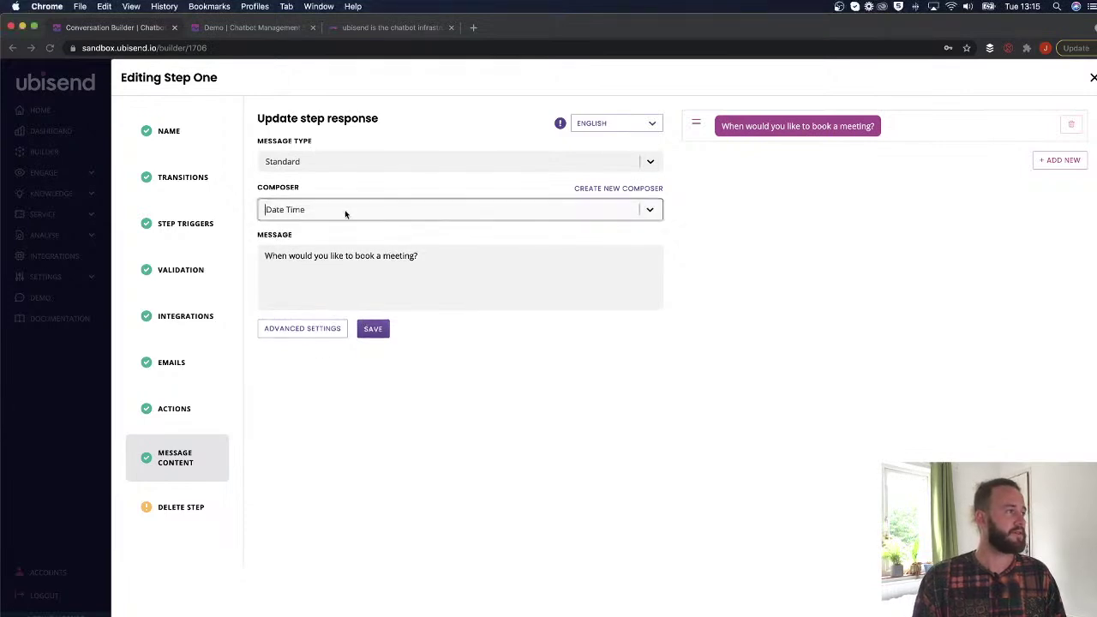
left_click(344, 209)
scroll(296, 351, "down", 1)
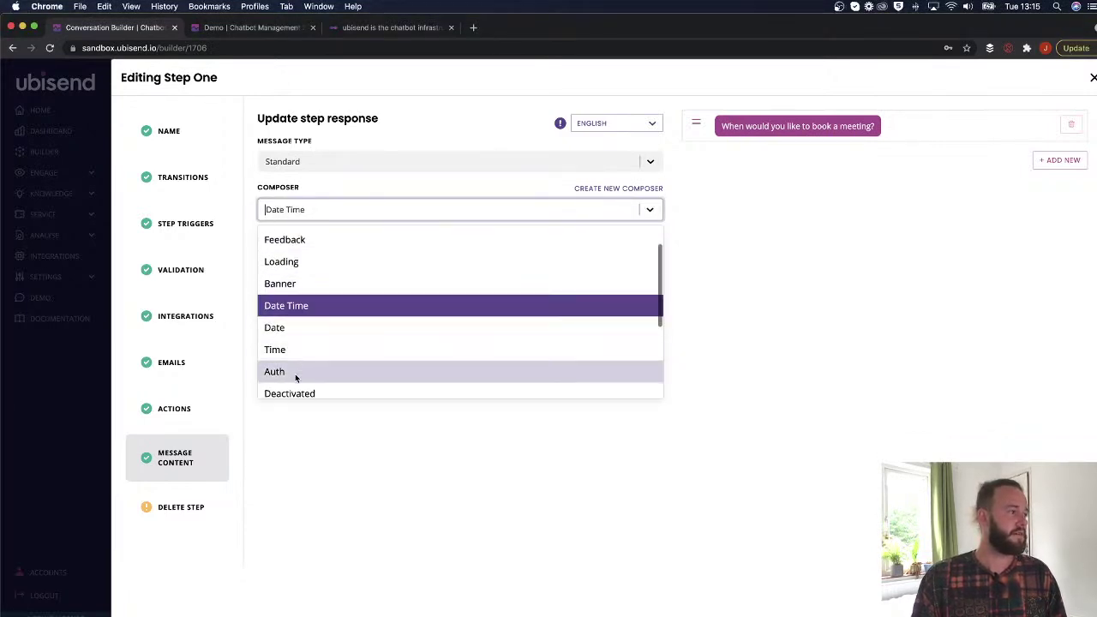
left_click(296, 374)
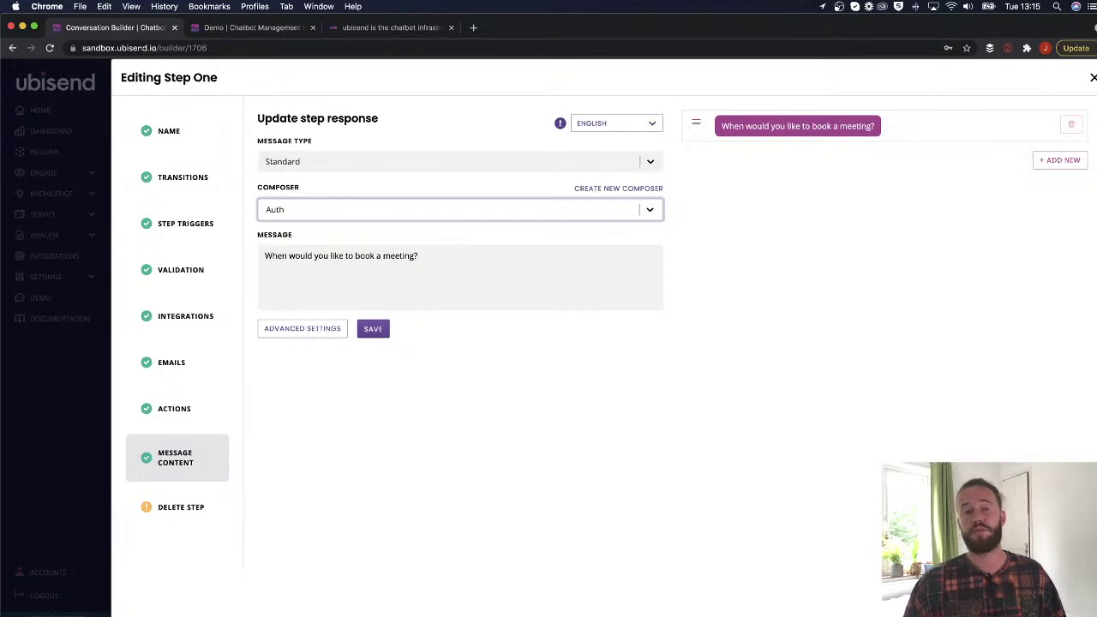
Replace Step One's message with 'example message' and save the step.
left_click(392, 262)
key("super+a")
type("ex")
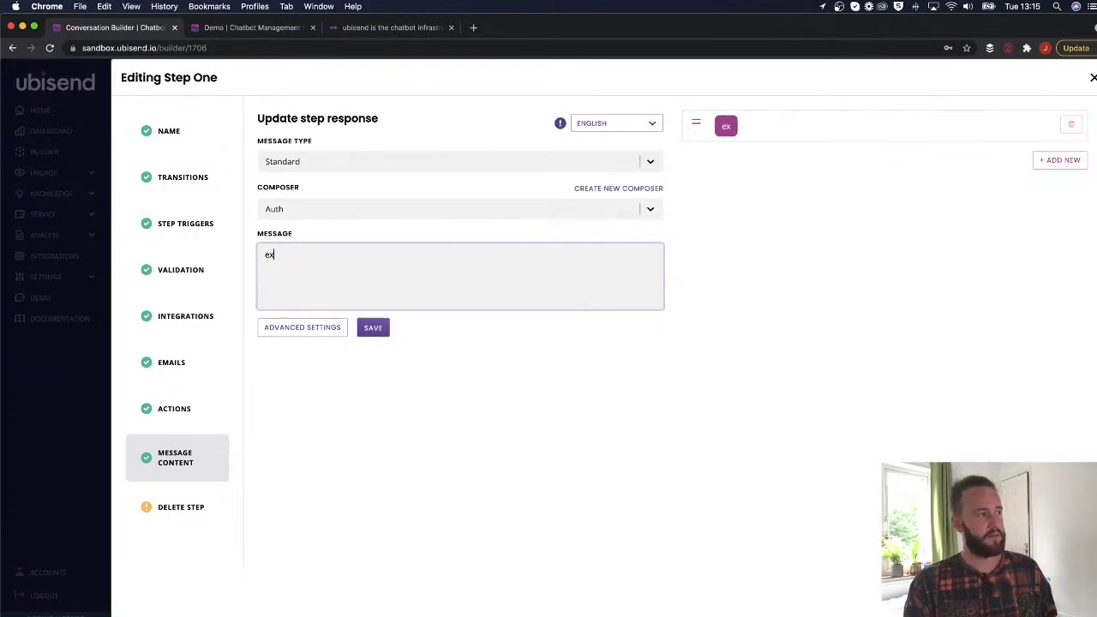
type("ample message")
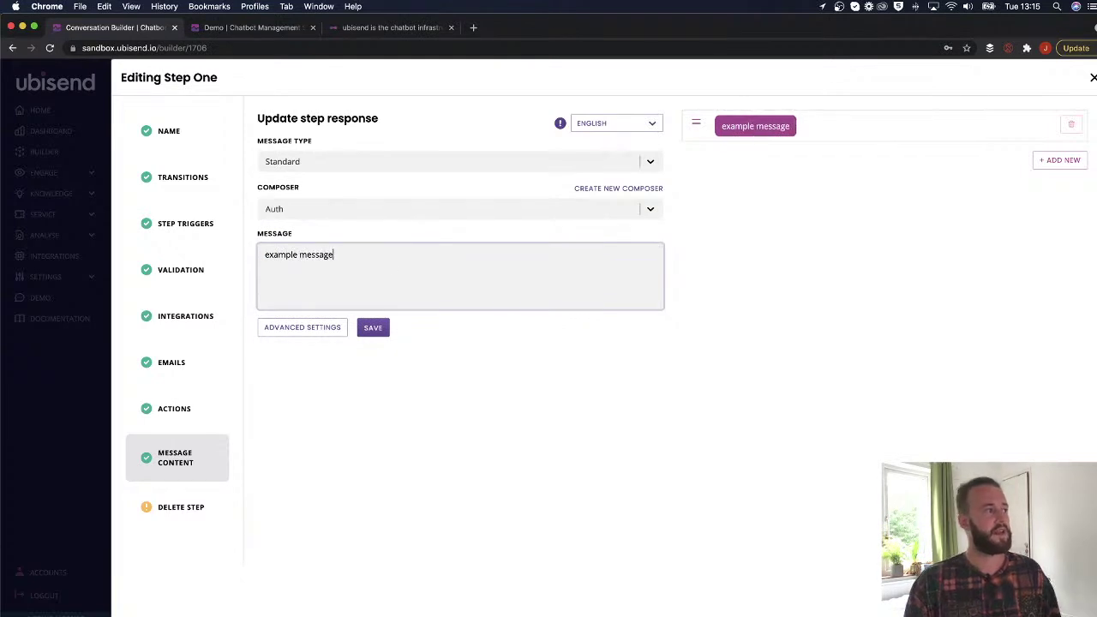
left_click(380, 327)
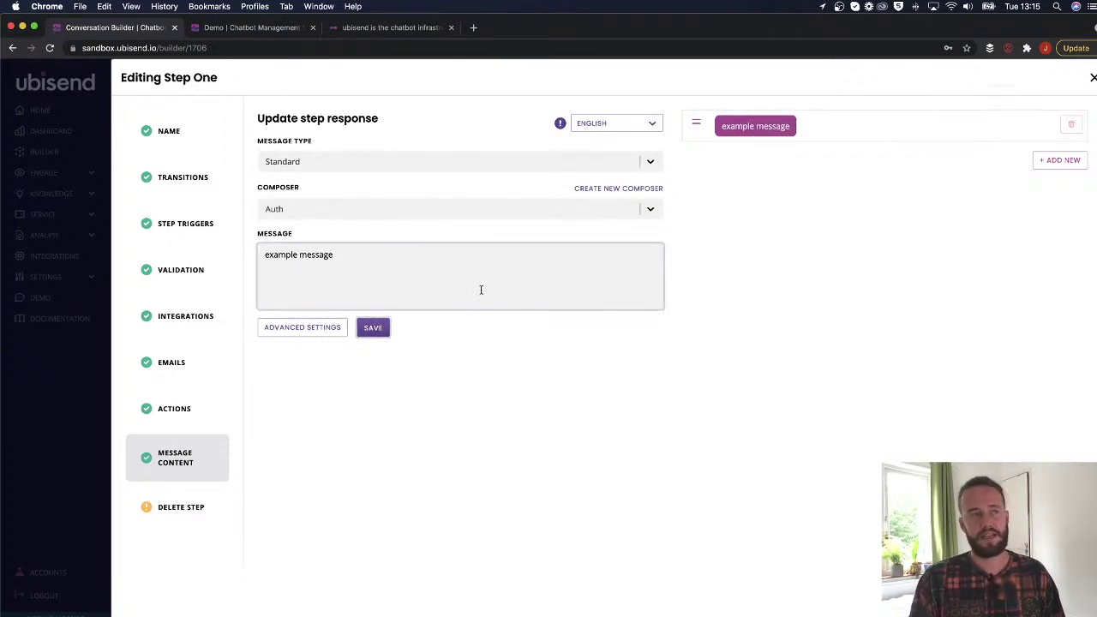
Reset the demo conversation and resend the trigger phrase to the bot.
left_click(257, 28)
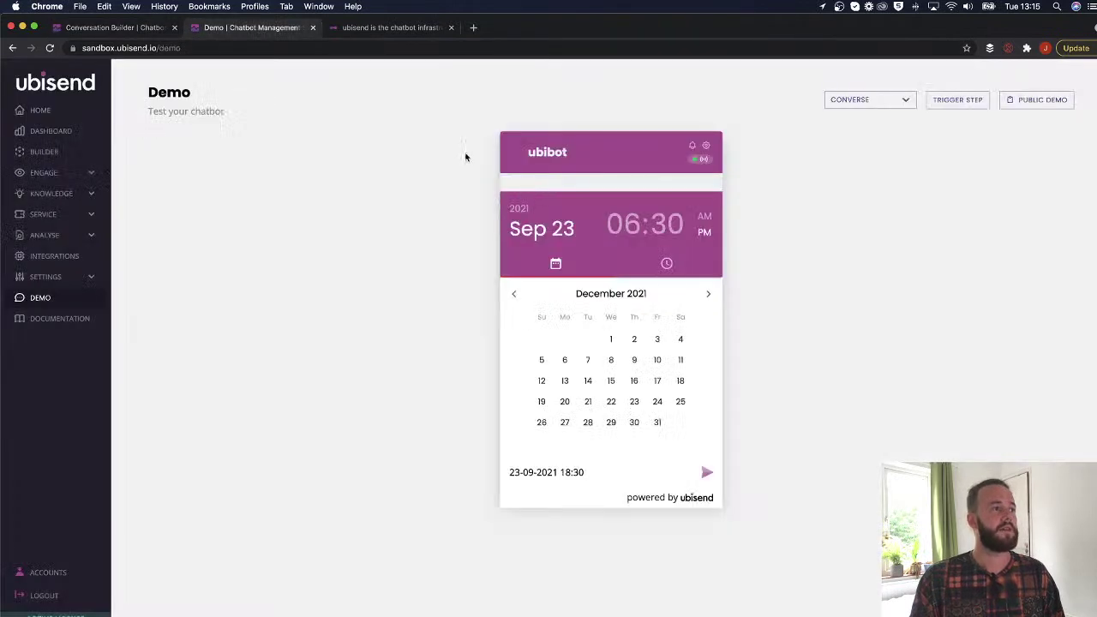
left_click(705, 145)
left_click(573, 228)
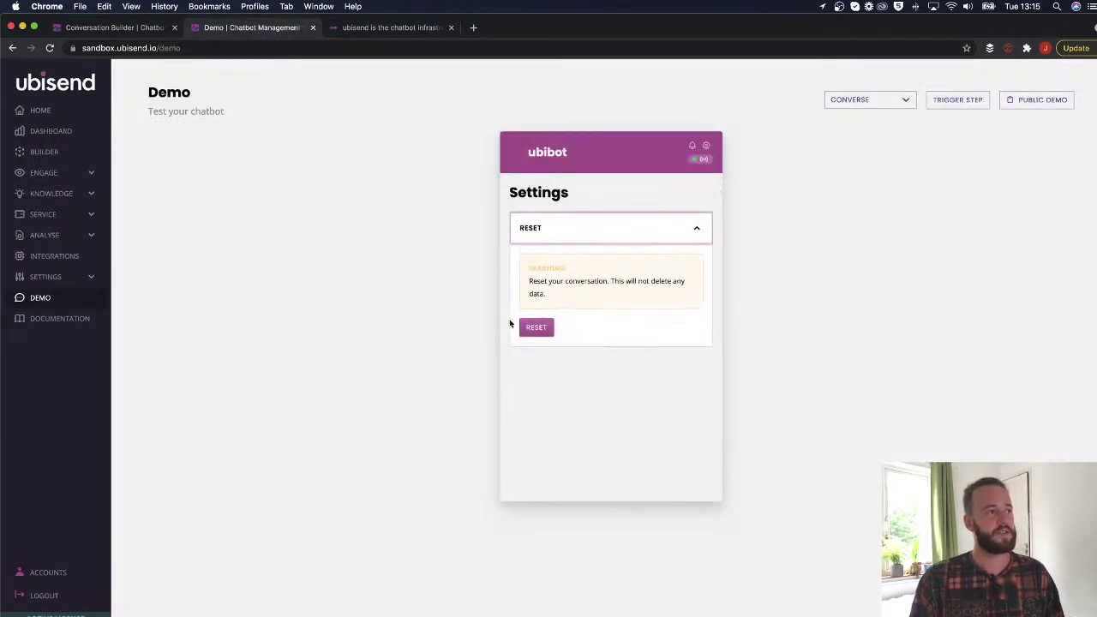
left_click(531, 329)
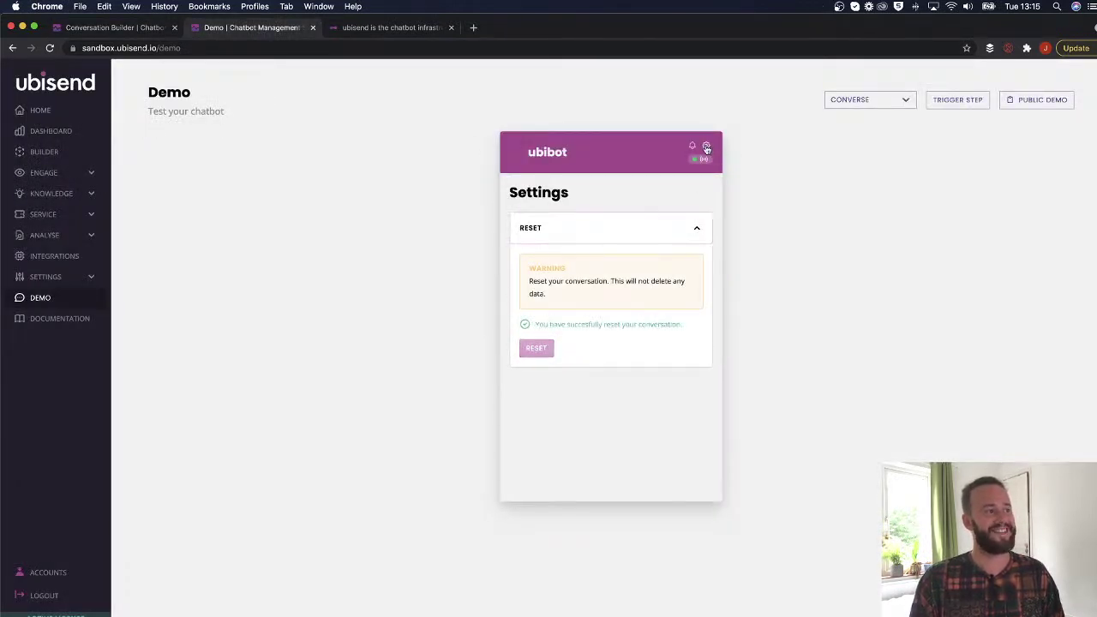
left_click(705, 147)
type("Show me the composer")
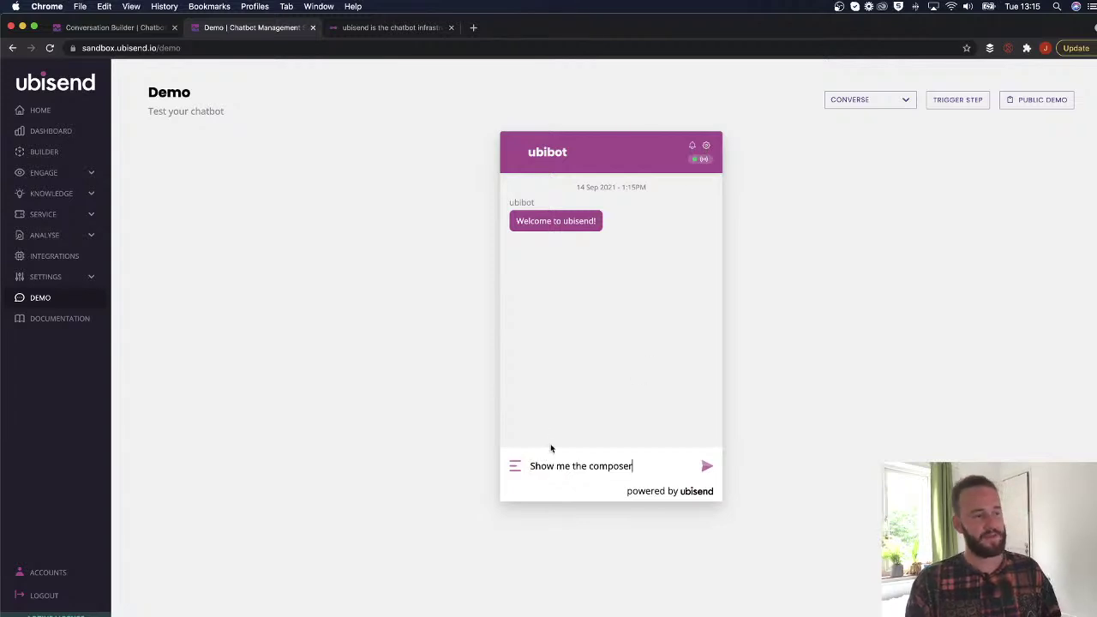
key("Return")
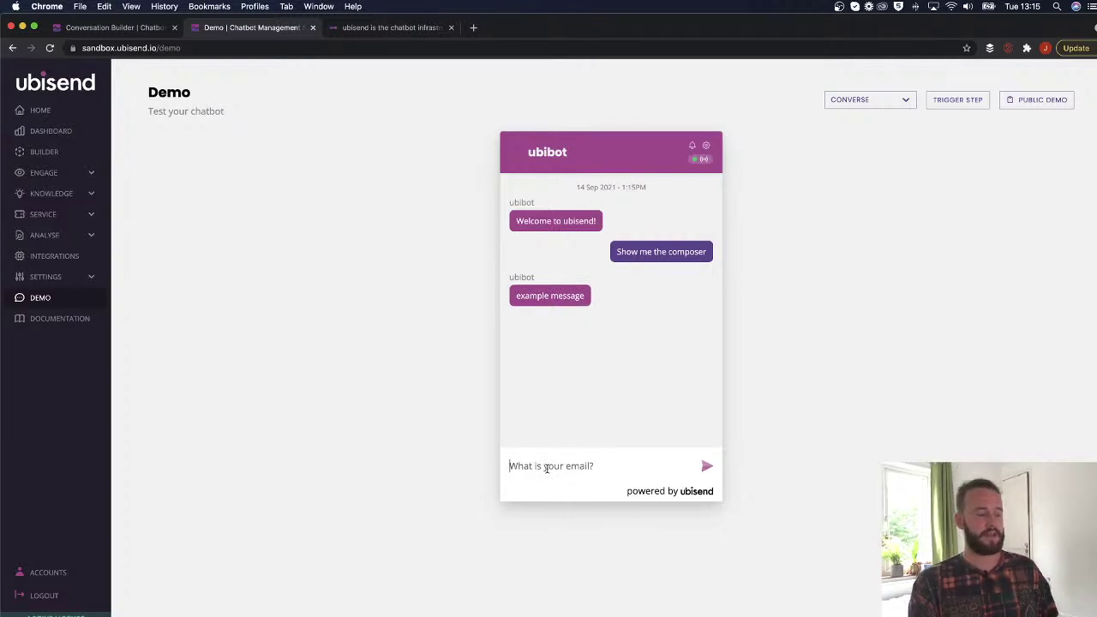
Type an email answer, clear it, and send the short reply 'Rou' instead.
type("jacob")
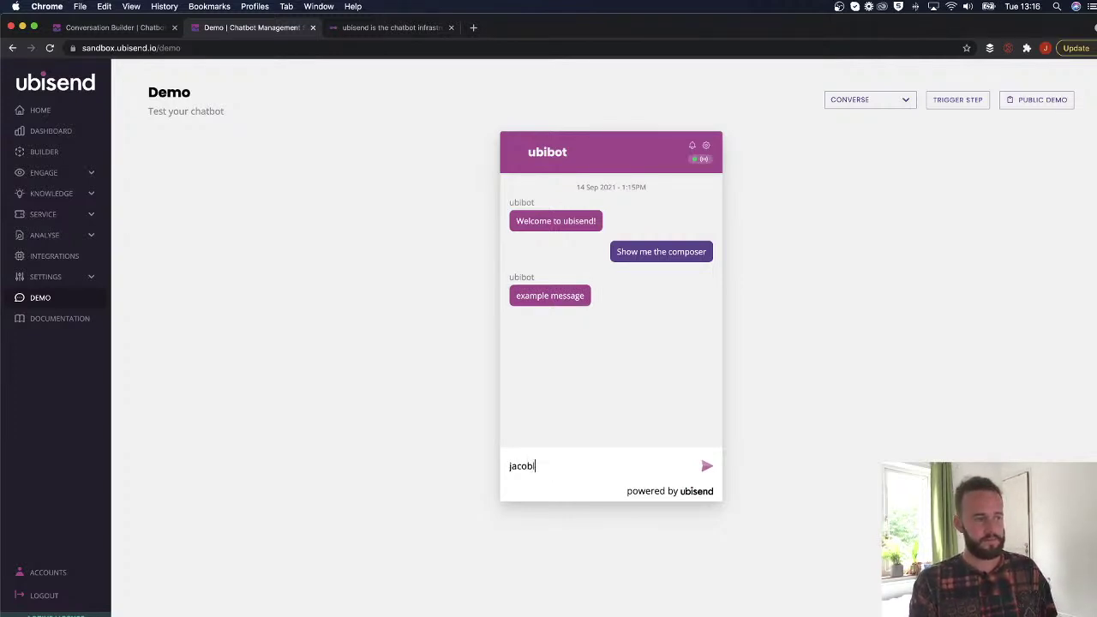
type(".lucas")
type("@example/co")
key("BackSpace")
key("BackSpace")
key("BackSpace")
type(".com")
key("BackSpace")
key("BackSpace")
key("BackSpace")
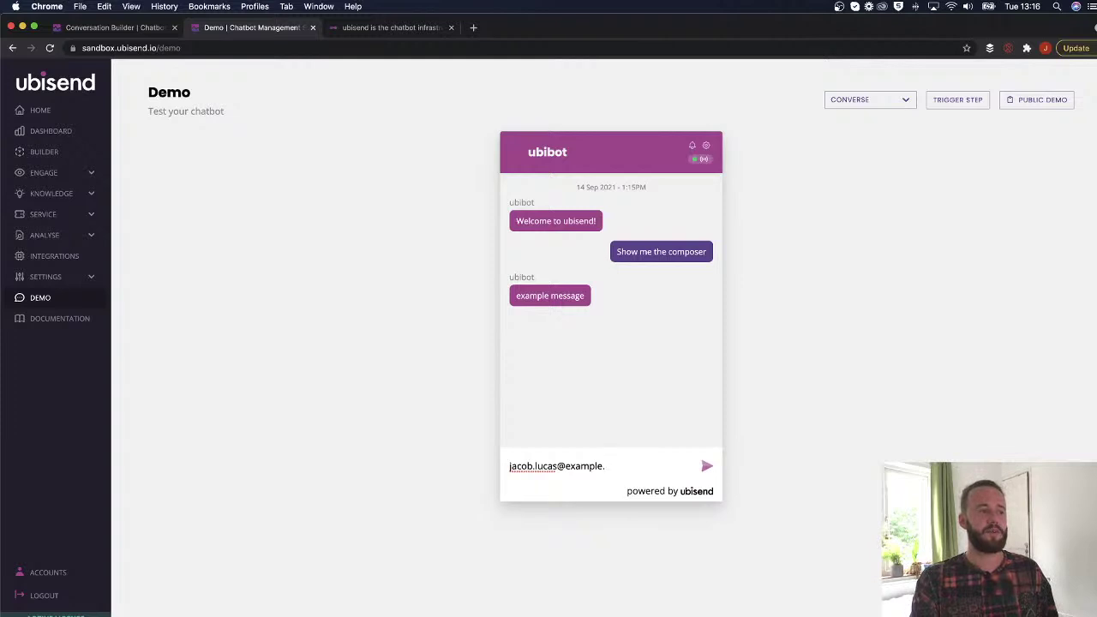
key("BackSpace")
key("BackSpace")
key("BackSpace")
key("BackSpace")
key("BackSpace")
key("BackSpace")
key("BackSpace")
key("BackSpace")
key("BackSpace")
key("BackSpace")
key("BackSpace")
key("BackSpace")
key("BackSpace")
key("BackSpace")
key("BackSpace")
key("BackSpace")
key("BackSpace")
key("BackSpace")
key("BackSpace")
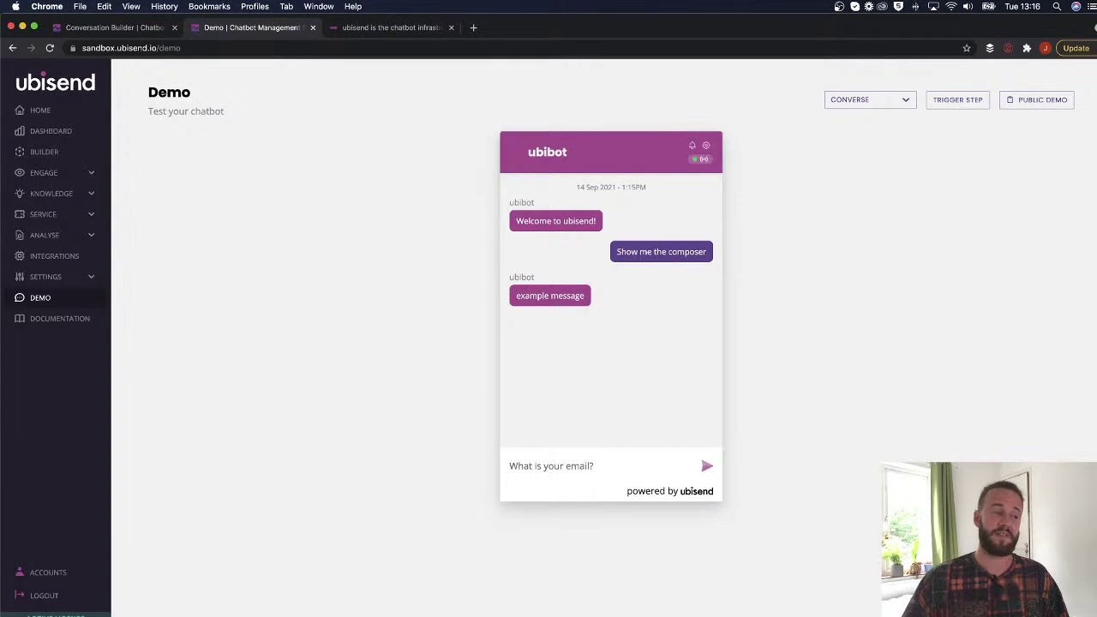
type("Rou")
left_click(706, 466)
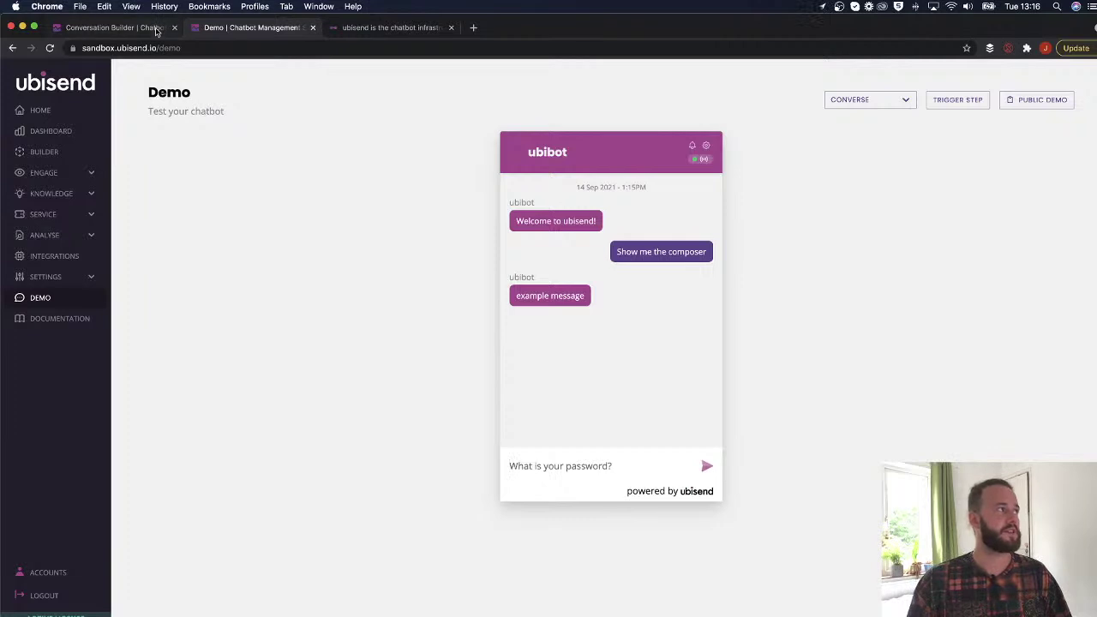
Change Step One's composer to Deactivated and select its 'example message' text.
left_click(155, 28)
left_click(385, 208)
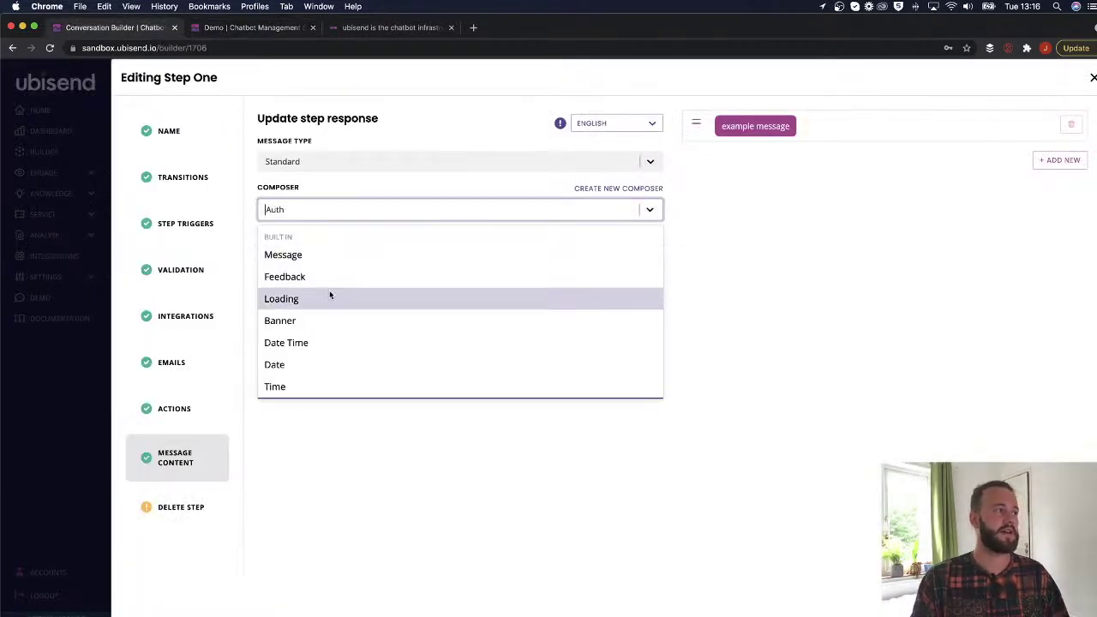
scroll(339, 274, "down", 3)
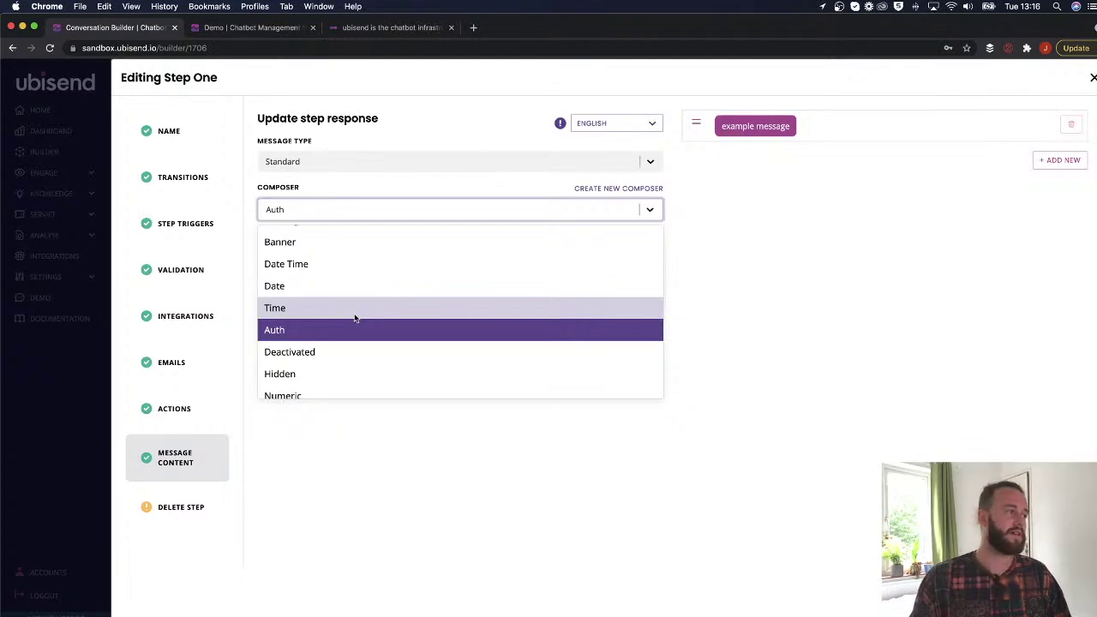
scroll(309, 343, "down", 3)
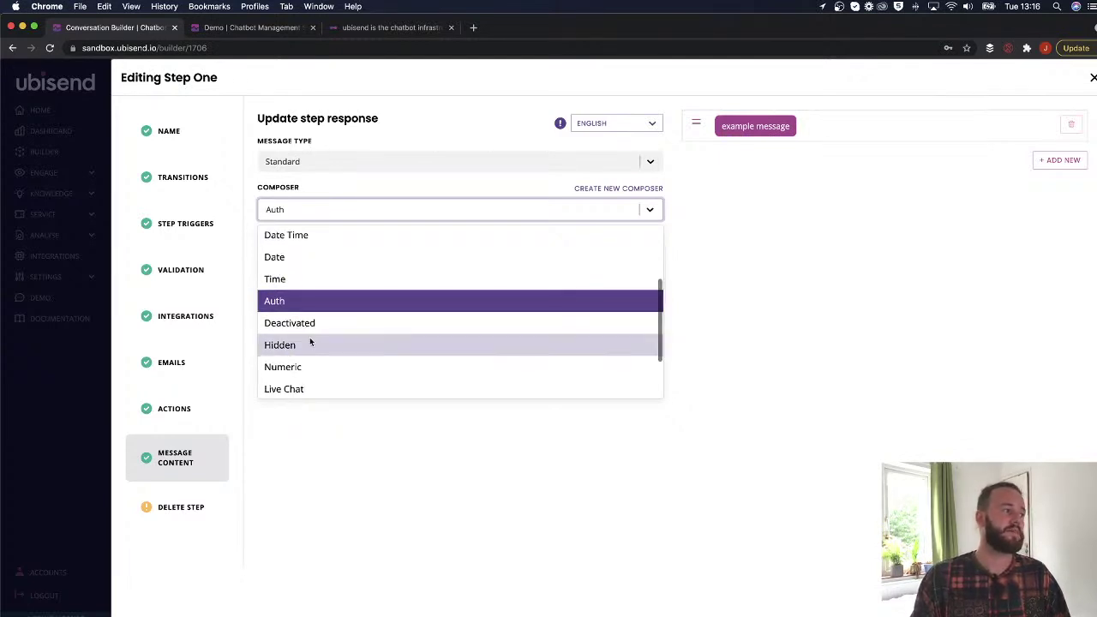
left_click(300, 293)
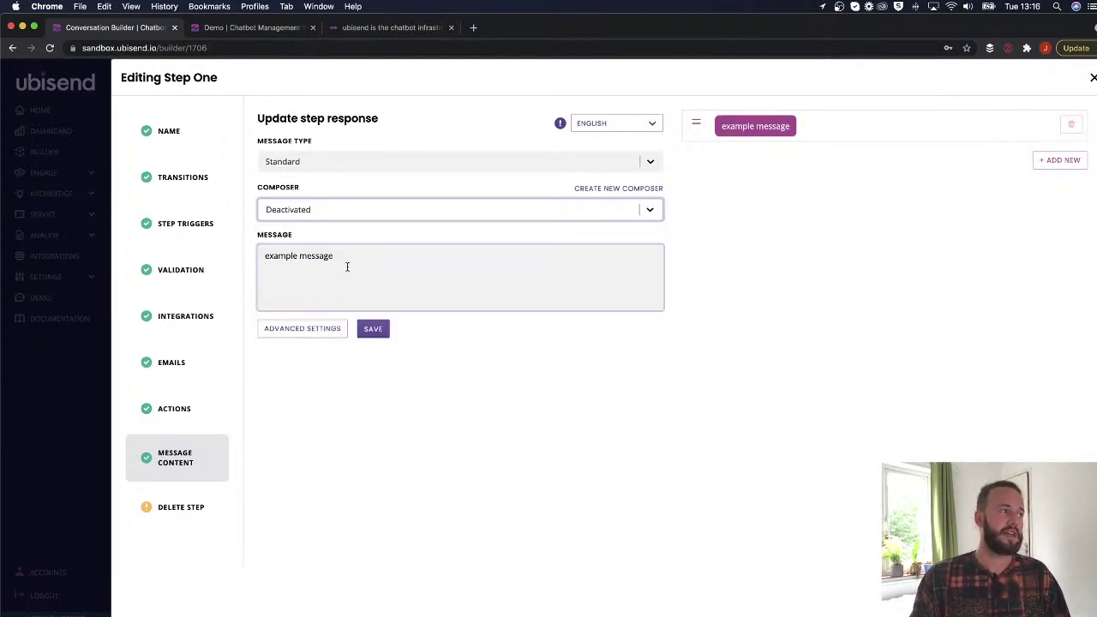
triple_click(348, 265)
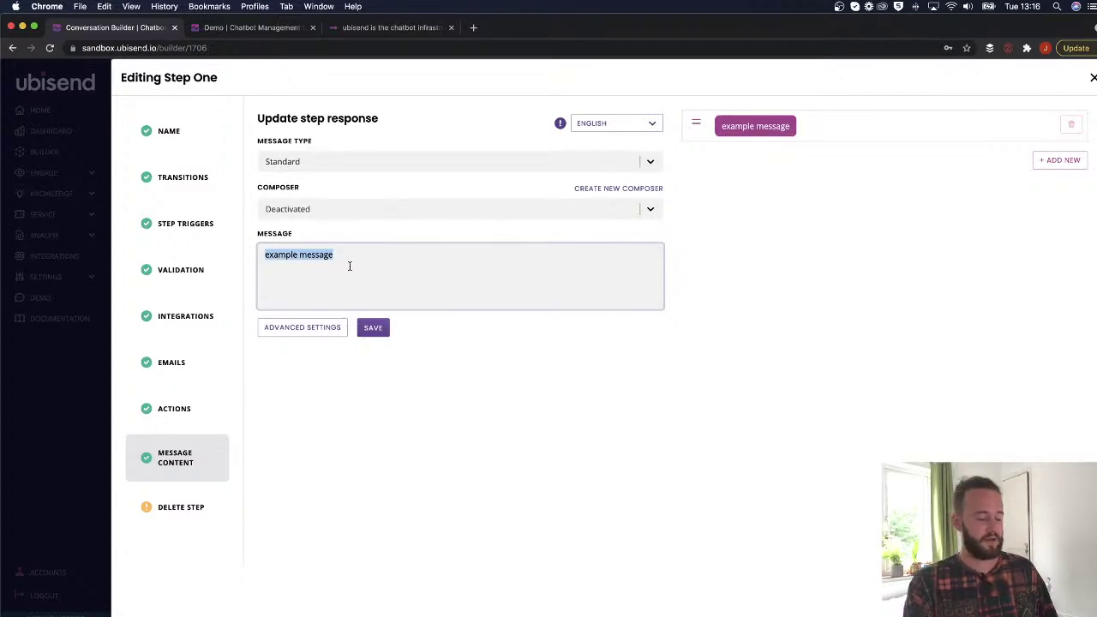
Type 'Are you interested in reselling chatbots or one for your own business?' as Step One's message.
type("Bo")
key("BackSpace")
key("BackSpace")
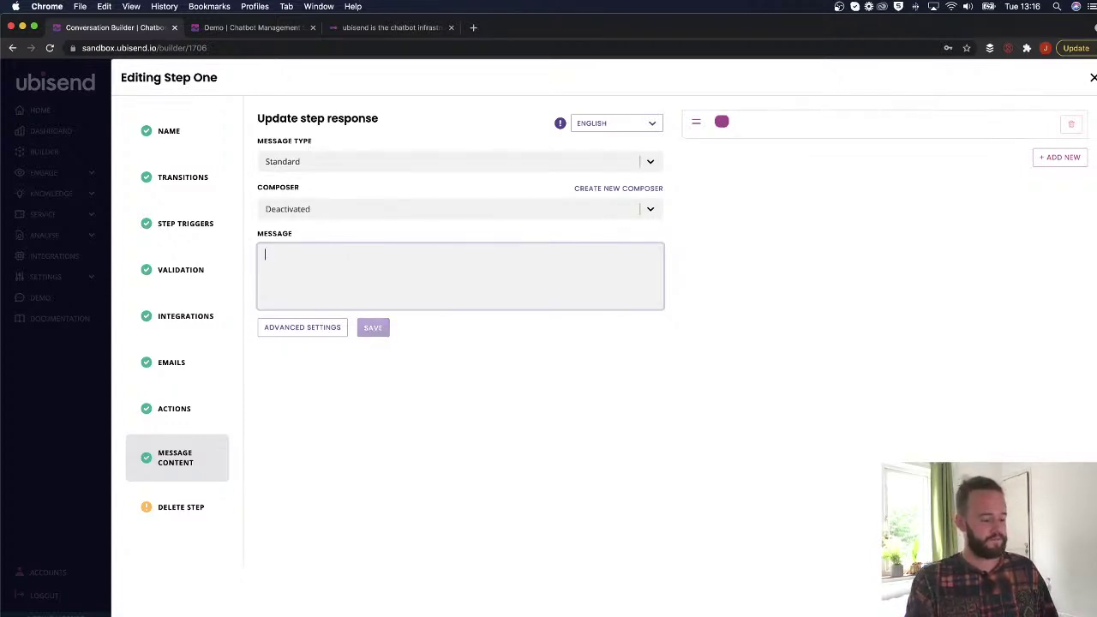
type("Why")
key("BackSpace")
key("BackSpace")
key("BackSpace")
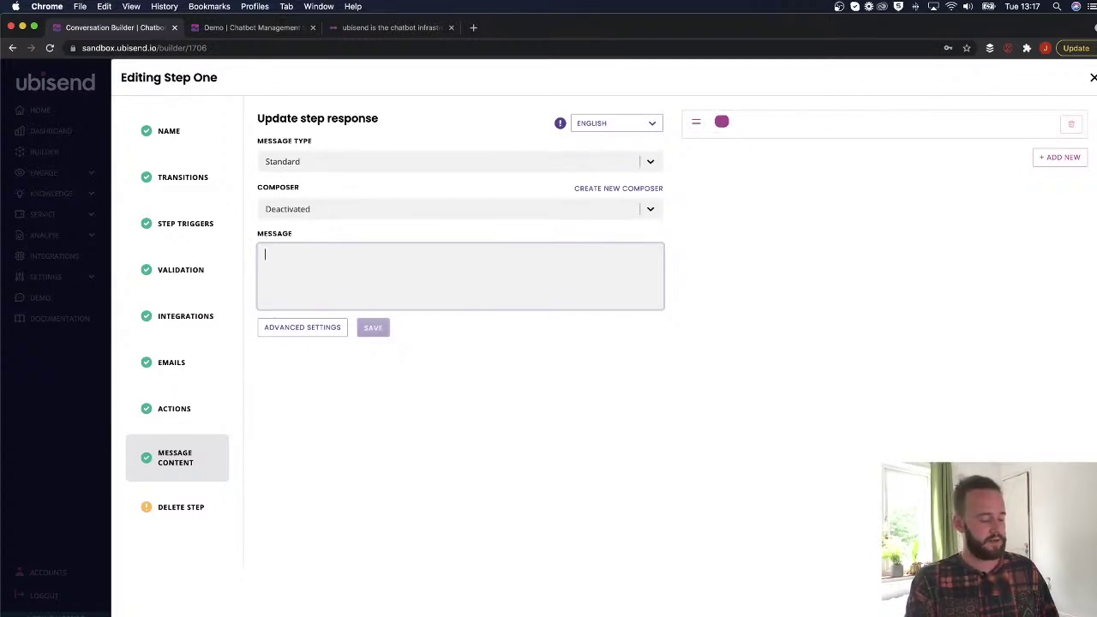
type("Are yuou")
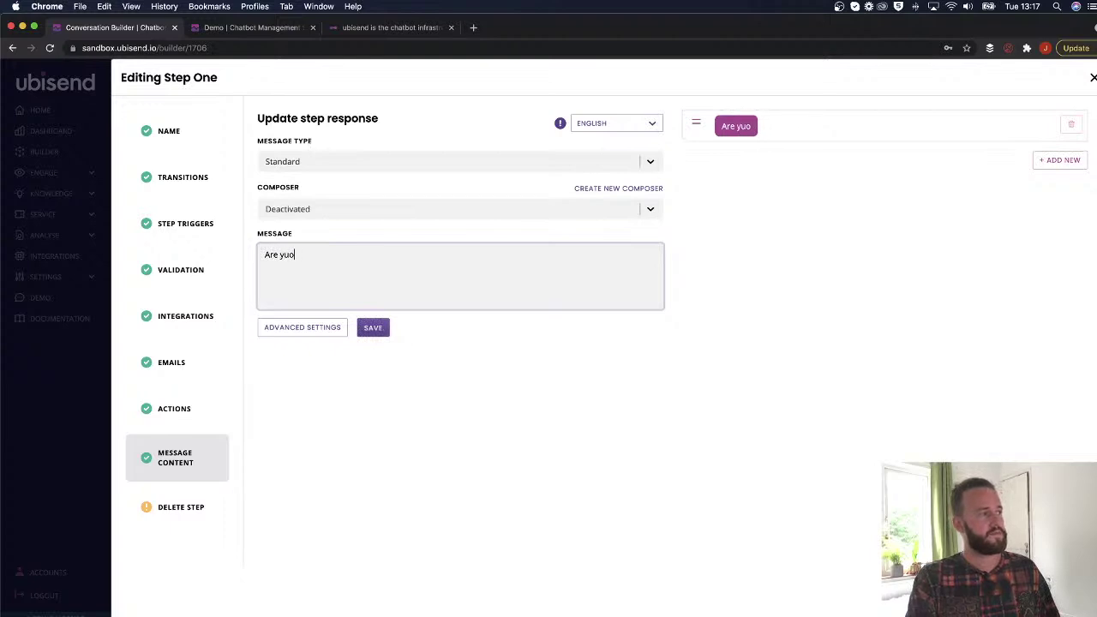
key("BackSpace")
key("BackSpace")
key("BackSpace")
key("BackSpace")
type("ou interest")
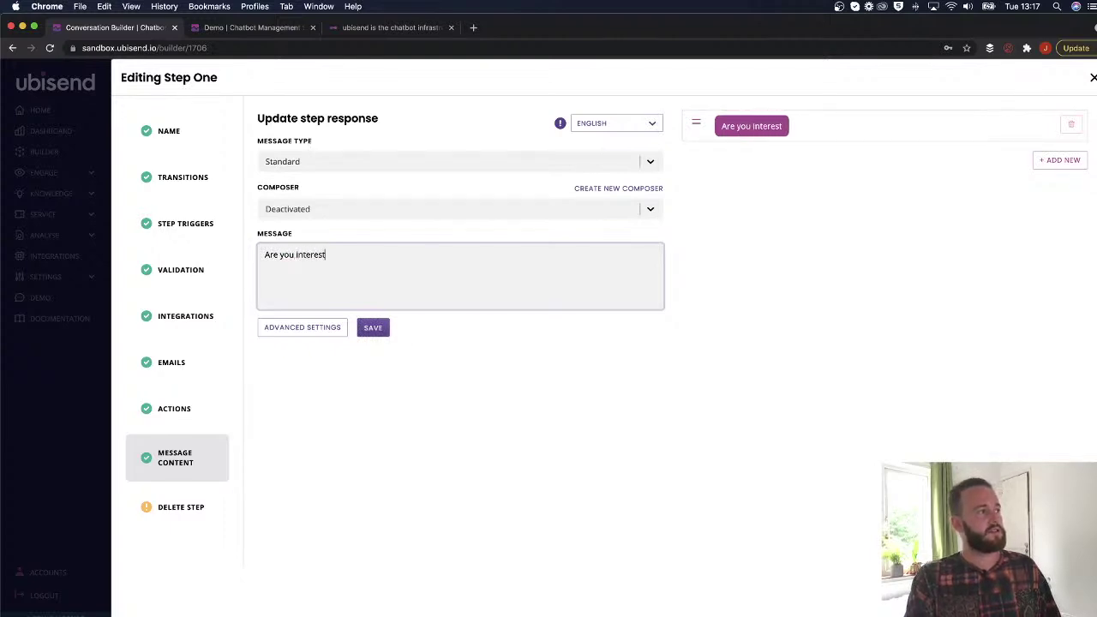
type("ed in reselling")
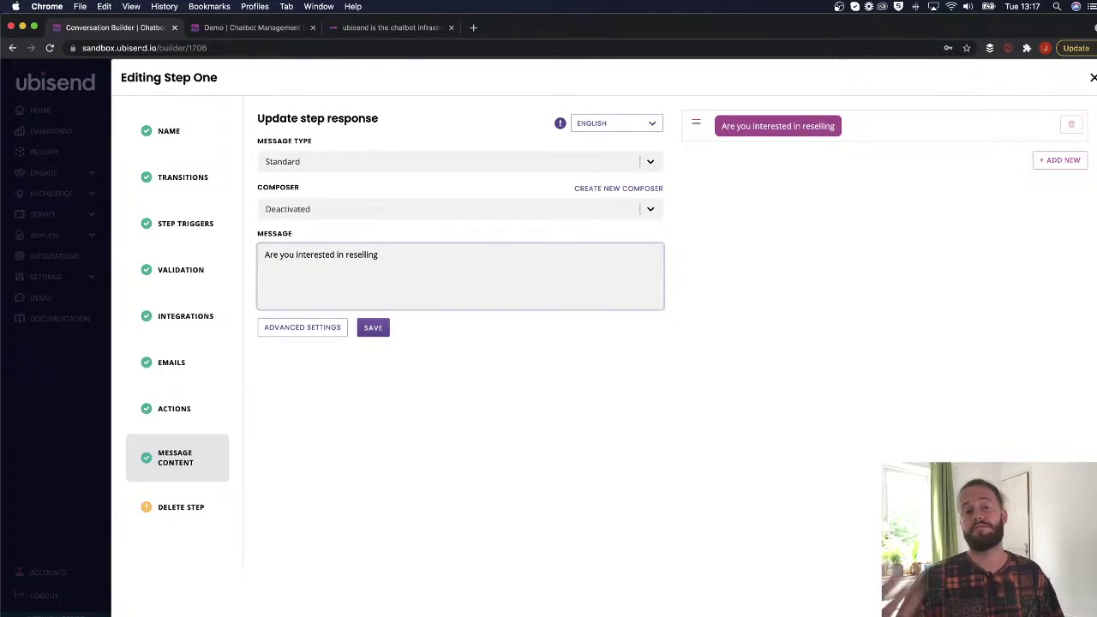
type("chatbots or one for your own business?")
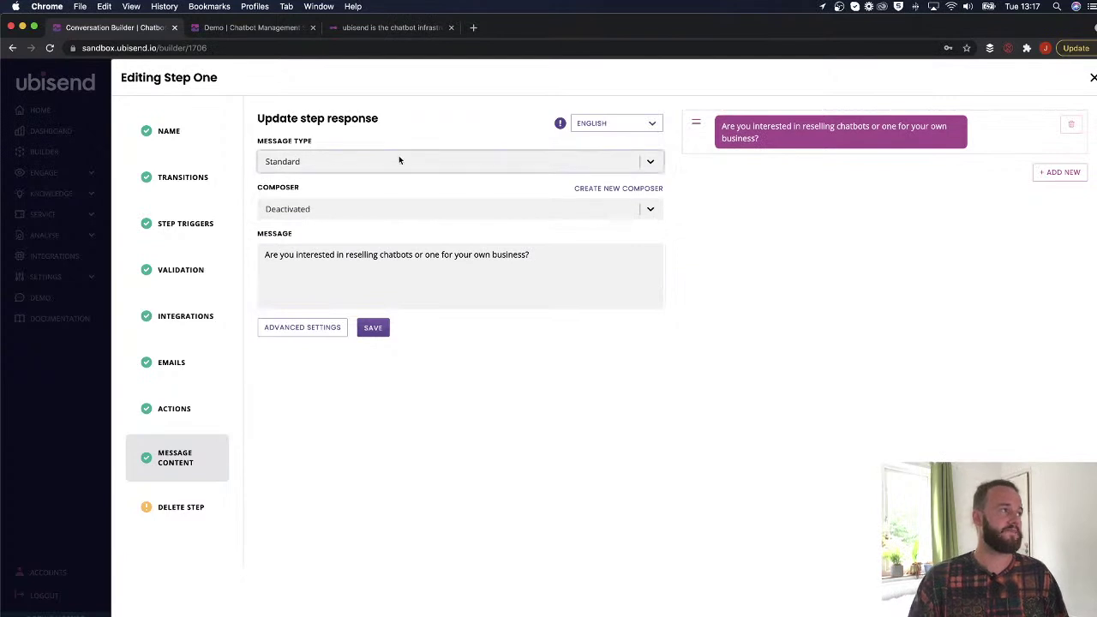
Make Step One a Quick Reply with a first button labelled 'Reselling chatbots'.
left_click(398, 160)
left_click(322, 212)
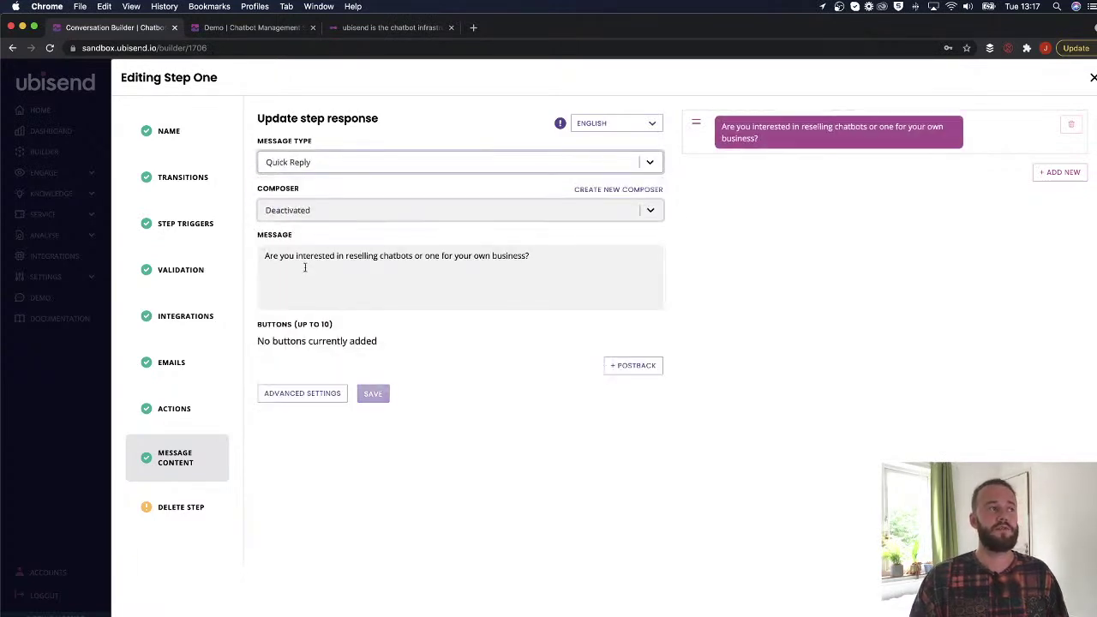
left_click(639, 365)
left_click(386, 351)
type("Reselling cha")
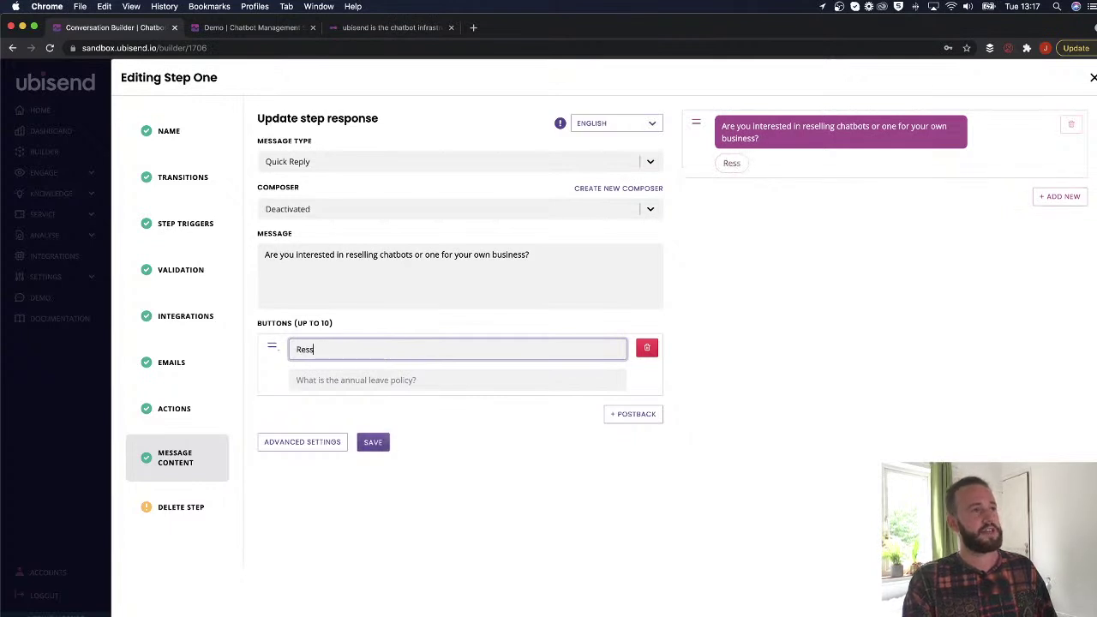
type("tbots")
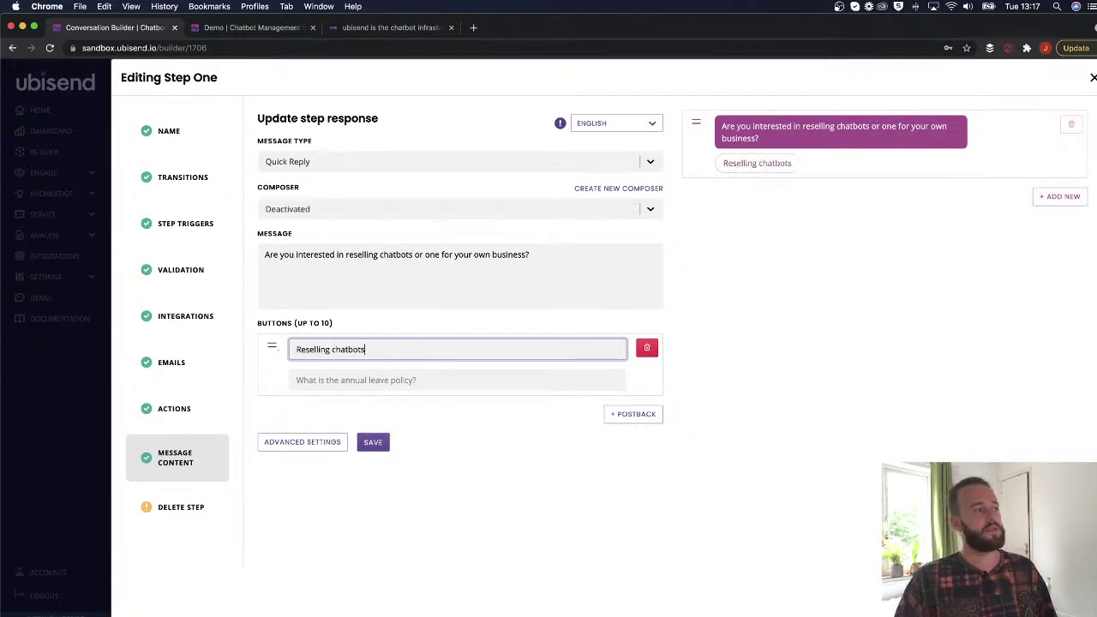
Add a second quick reply button labelled 'Chatbots for my business'.
left_click(428, 370)
type("A")
key("BackSpace")
key("BackSpace")
type("Ch")
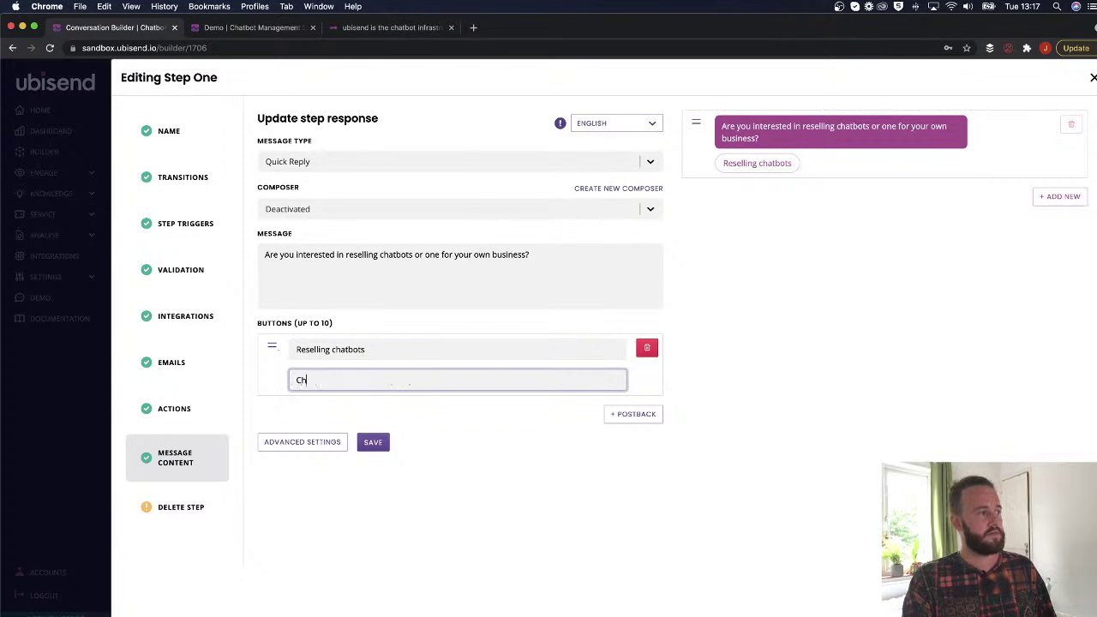
type("atbots for my business")
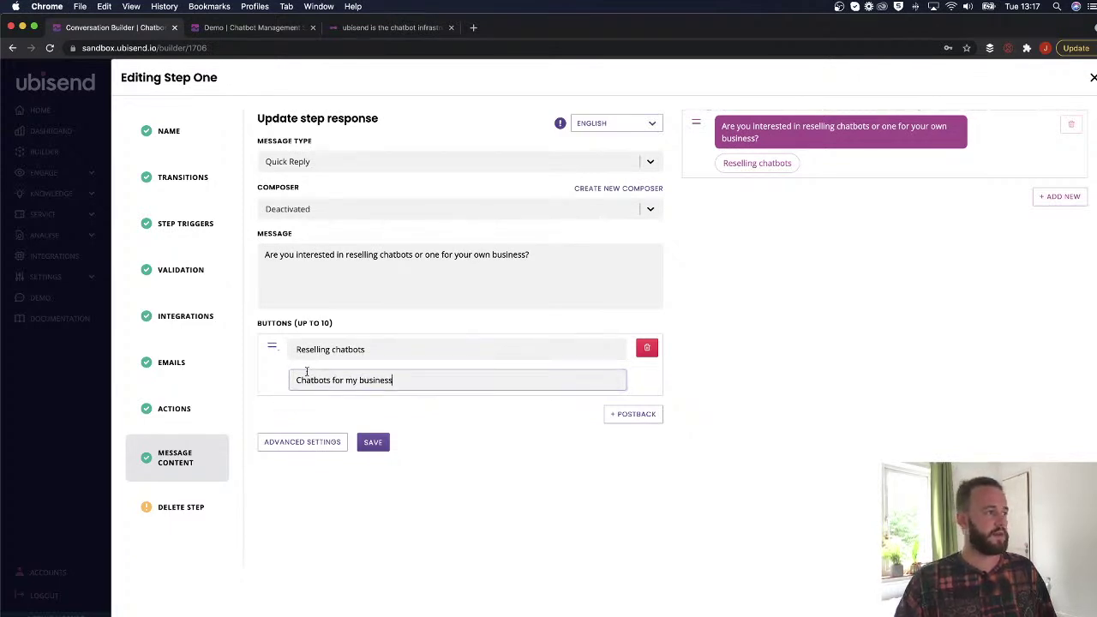
key("super+a")
key("BackSpace")
left_click(634, 414)
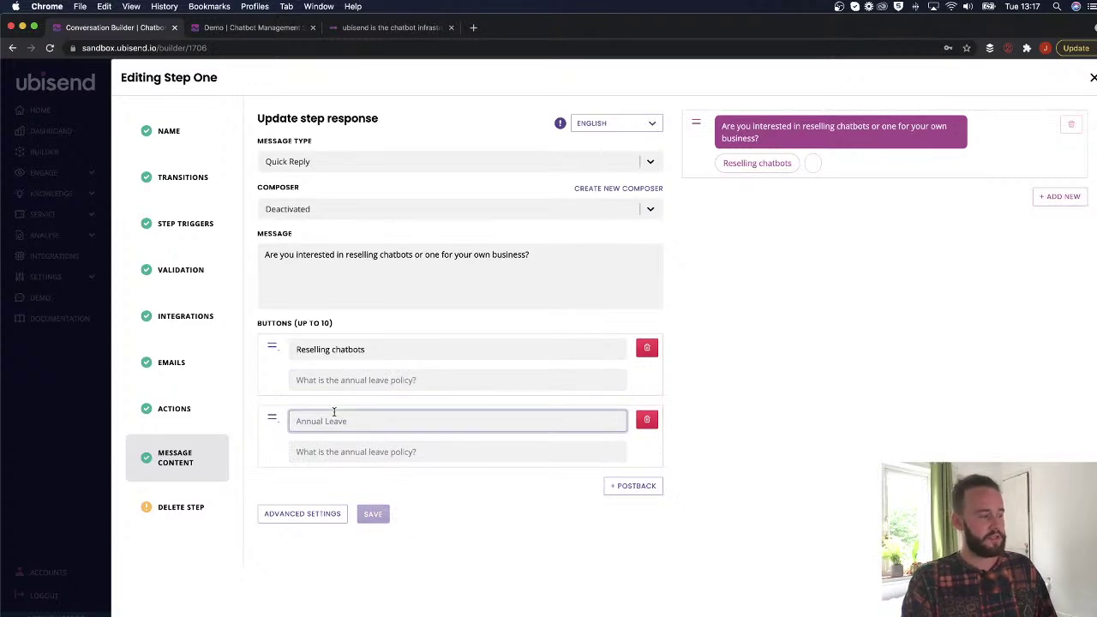
type("Show me the company")
key("super+a")
key("BackSpace")
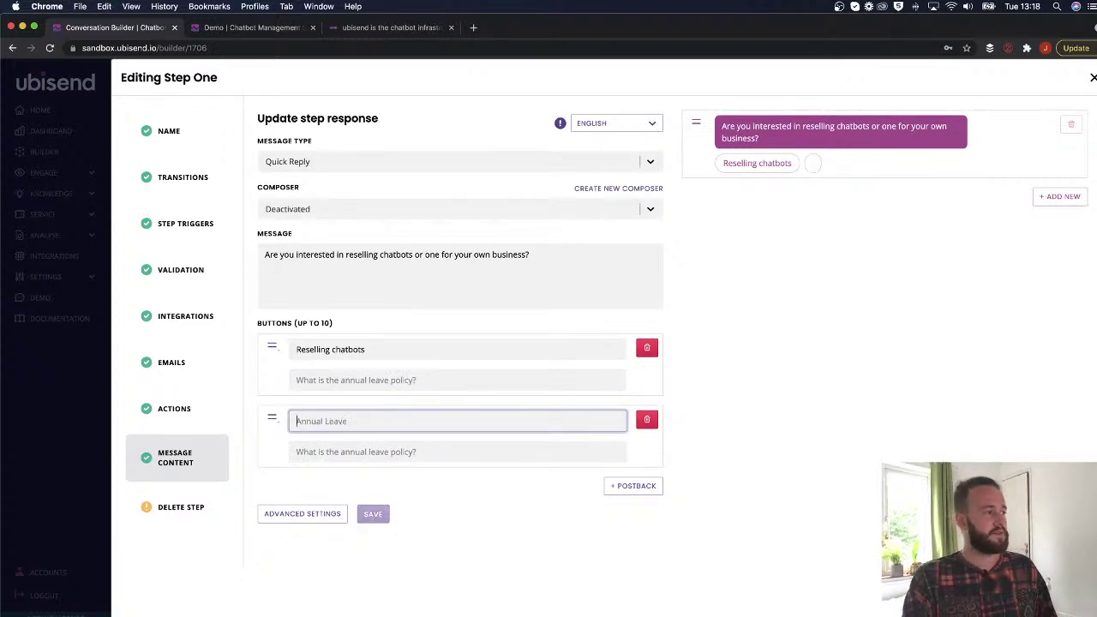
type("Chatbots for my business")
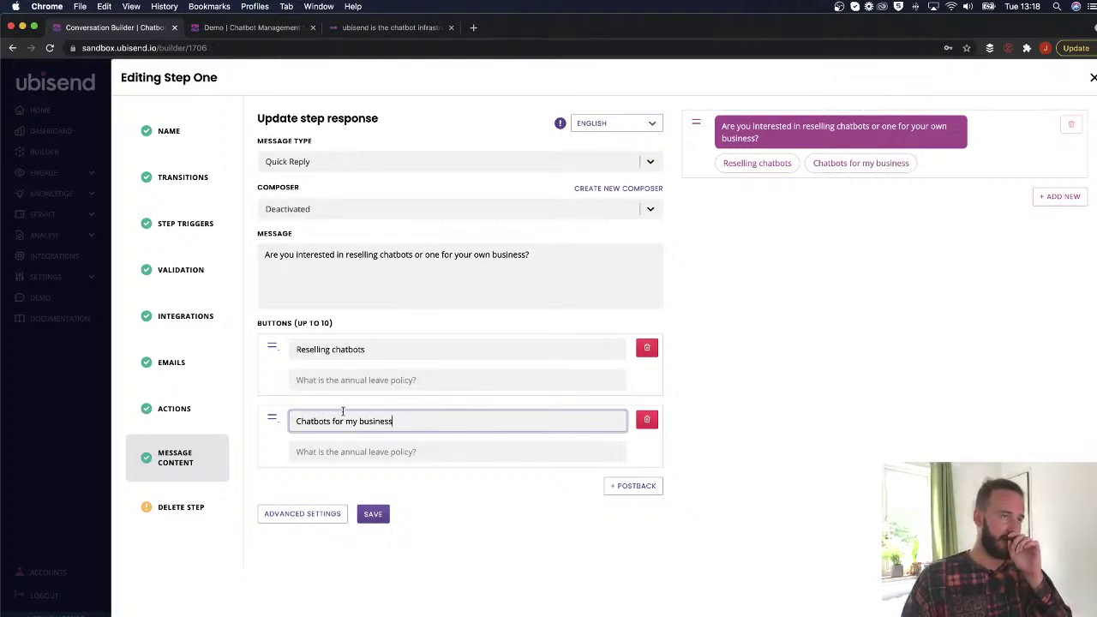
Set the button postbacks to reselling_chatbots and chatbots_for_my_business.
left_click(346, 382)
type("ressel")
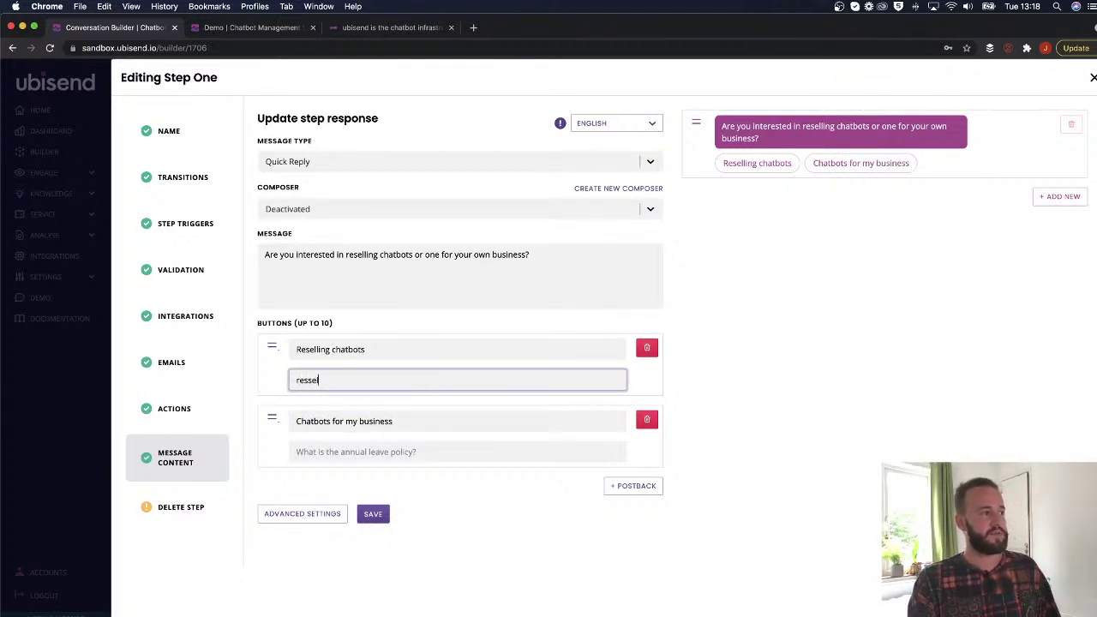
key("BackSpace")
key("BackSpace")
key("BackSpace")
type("elling_chatbots")
triple_click(315, 454)
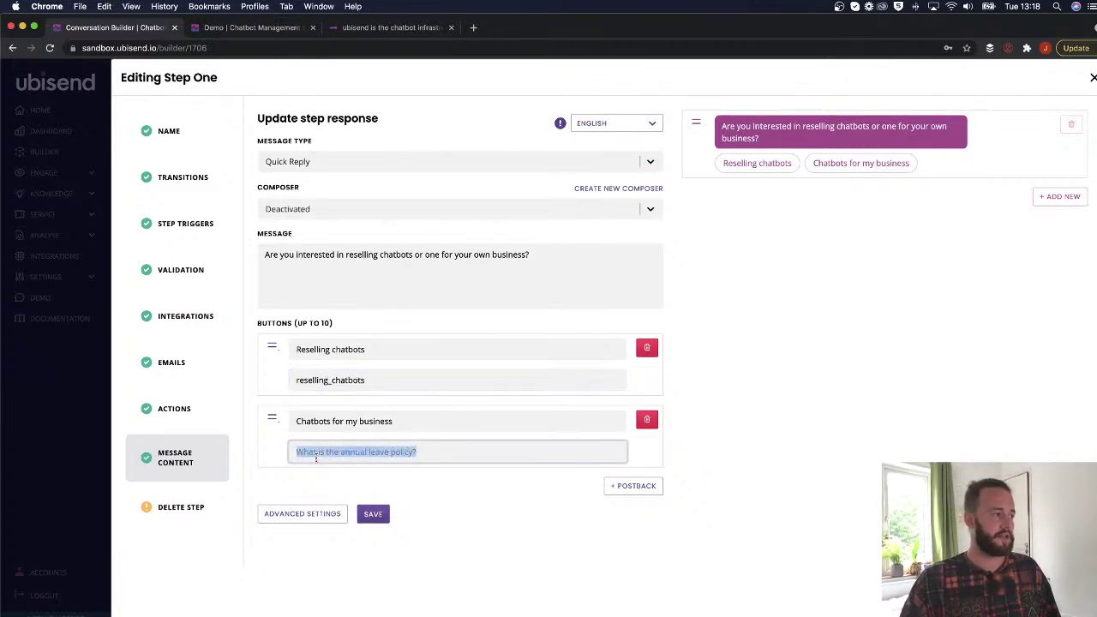
type("chatbots_for_mybl")
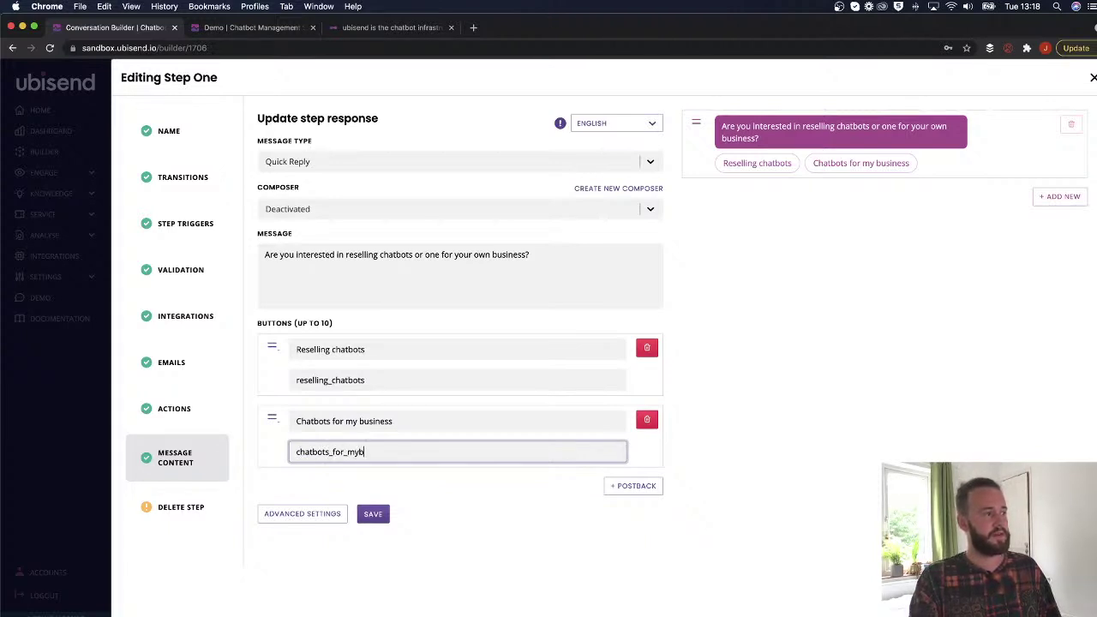
key("BackSpace")
type("_business")
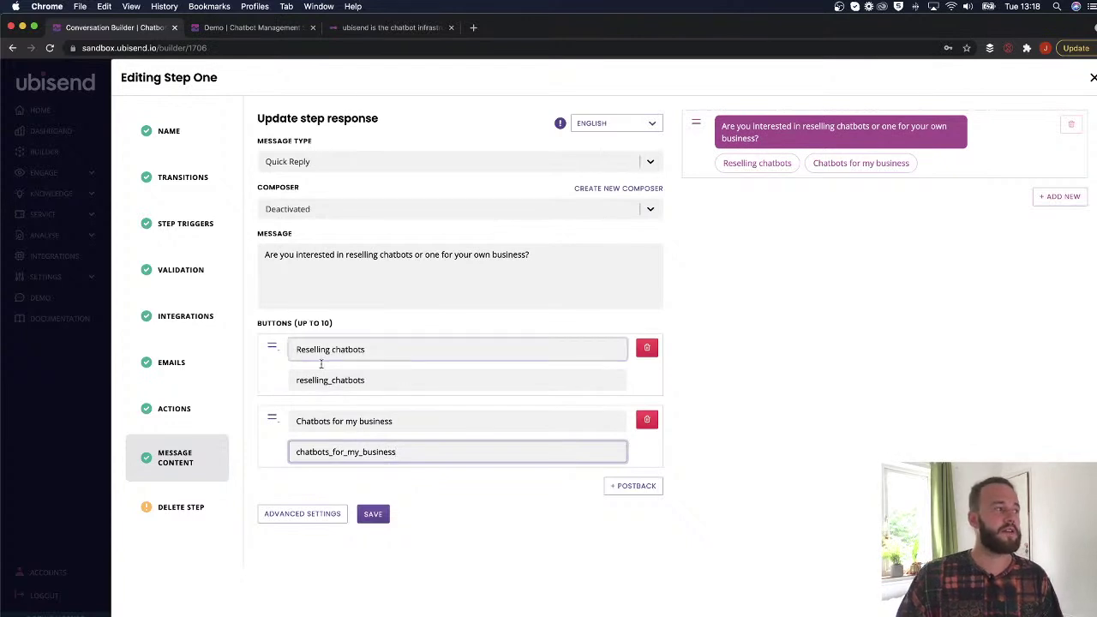
Check the quick reply labels and postback values, then save Step One.
left_click_drag(366, 380, 288, 380)
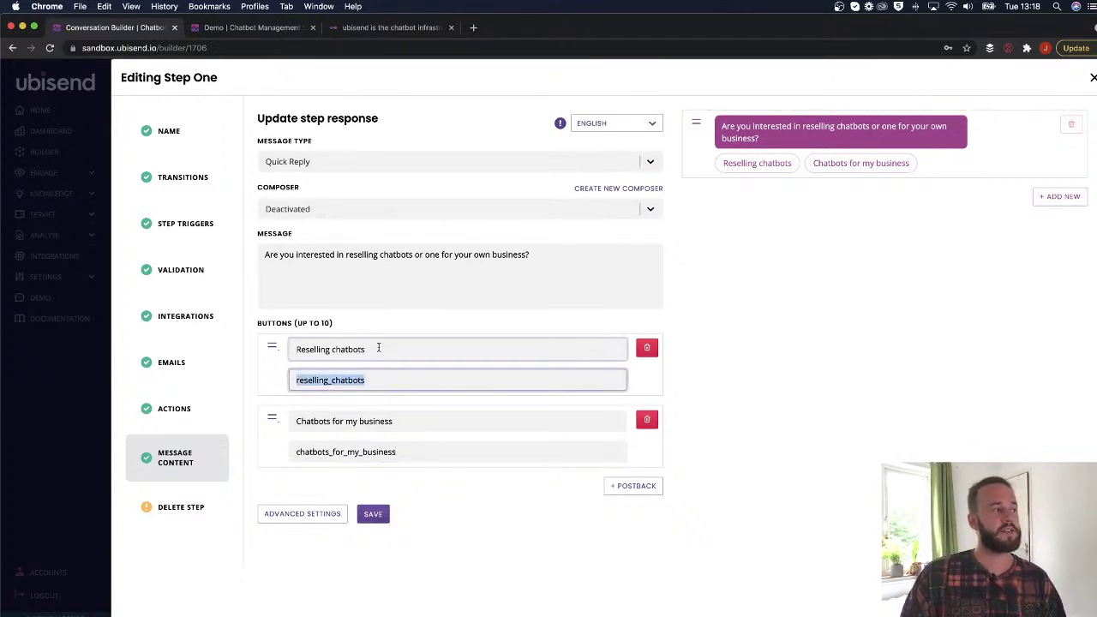
left_click_drag(368, 349, 288, 350)
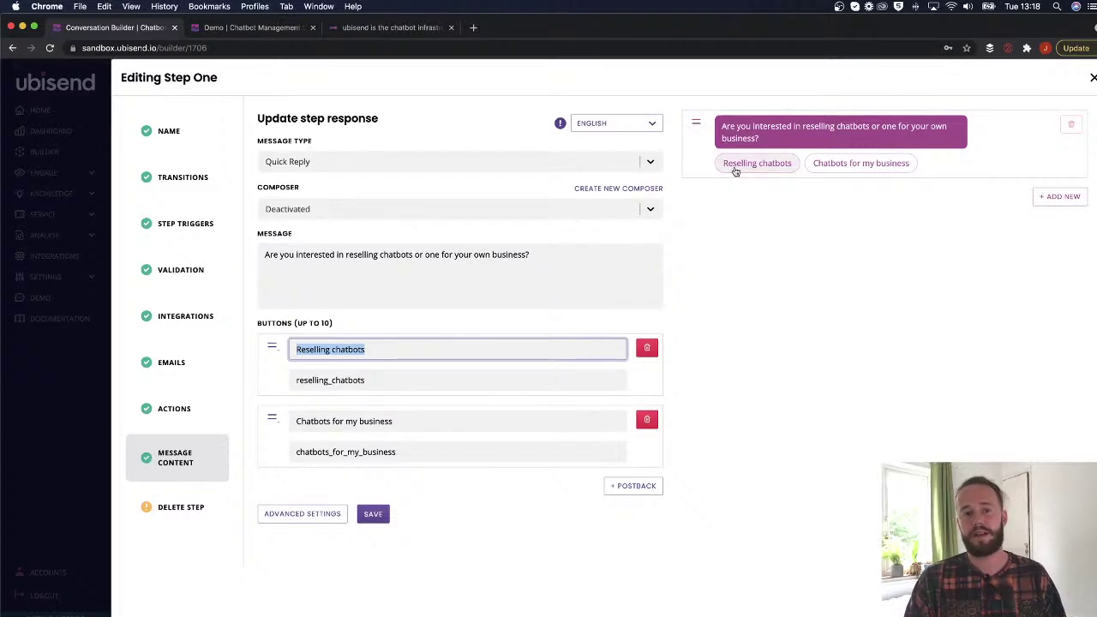
left_click_drag(412, 419, 290, 421)
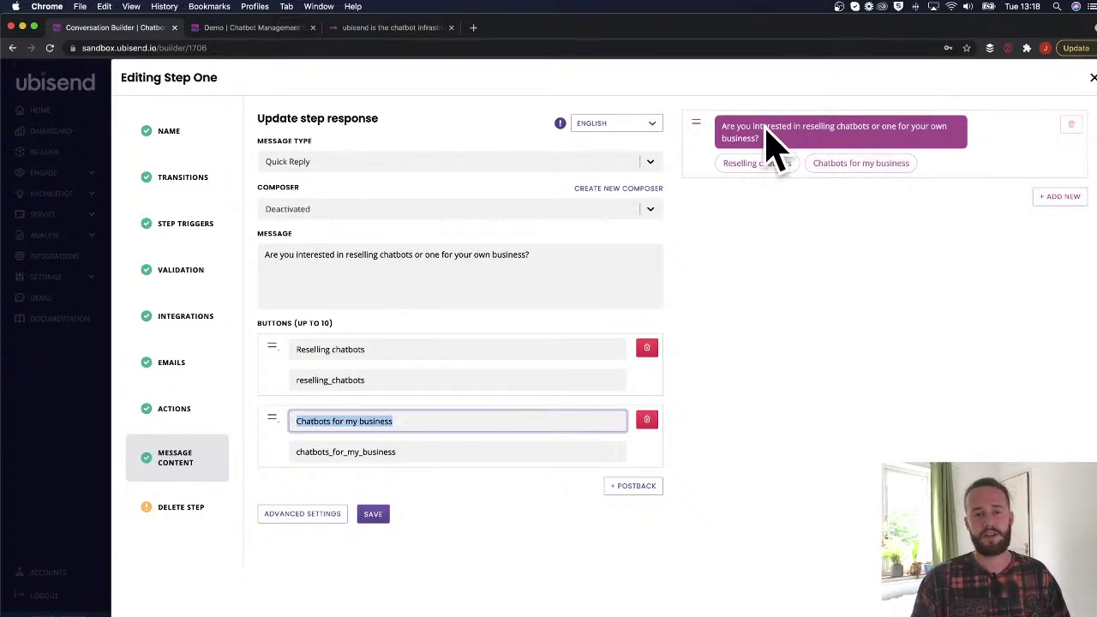
triple_click(344, 380)
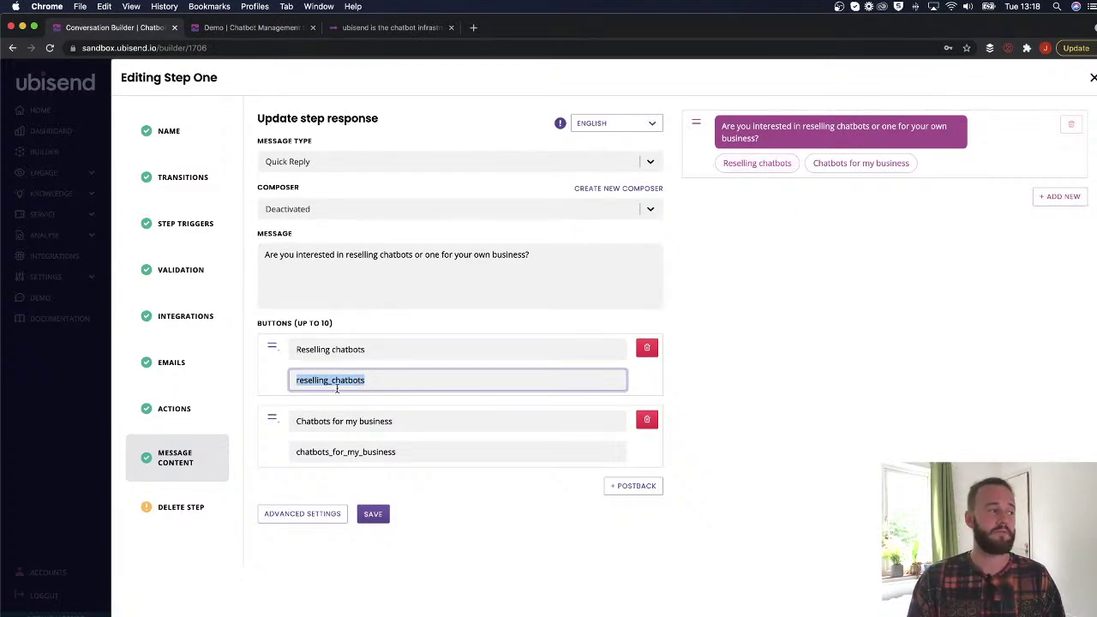
left_click(370, 383)
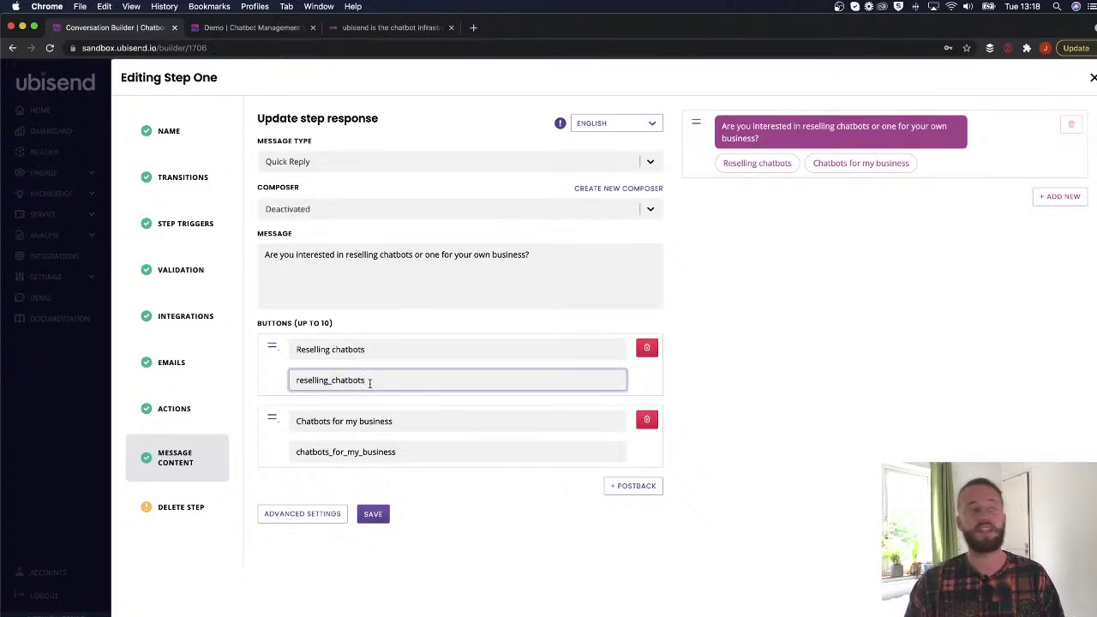
triple_click(370, 382)
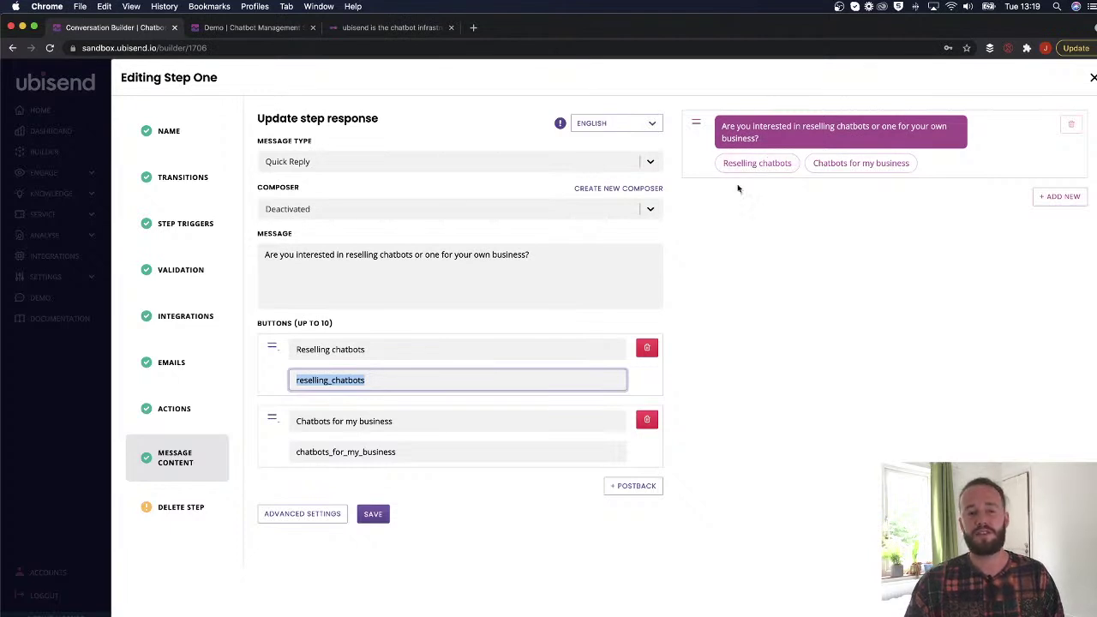
left_click(370, 383)
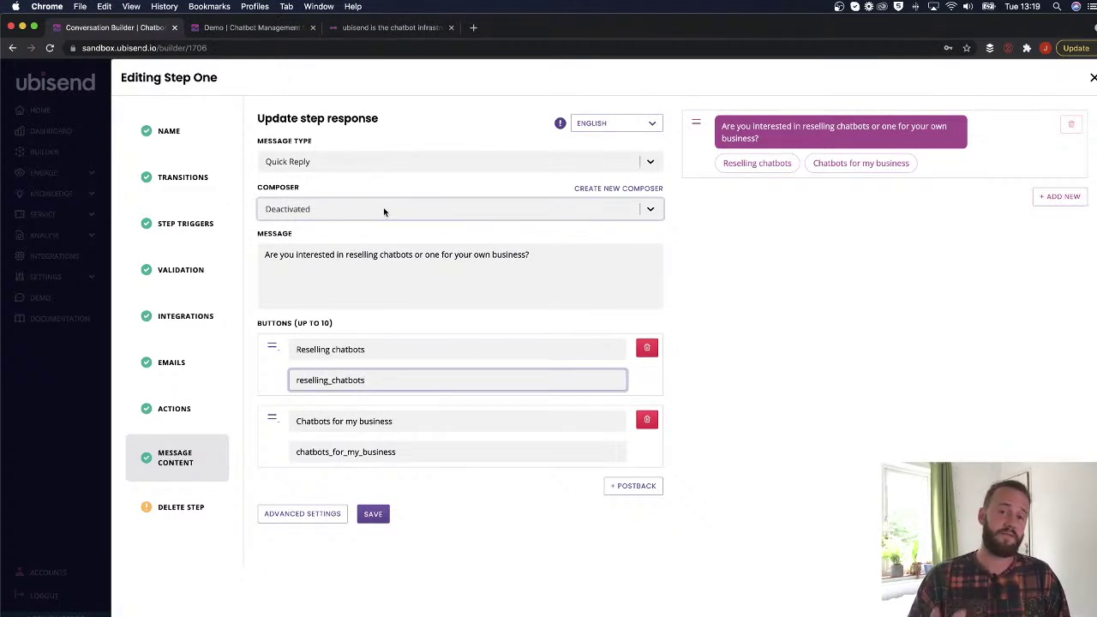
left_click(377, 516)
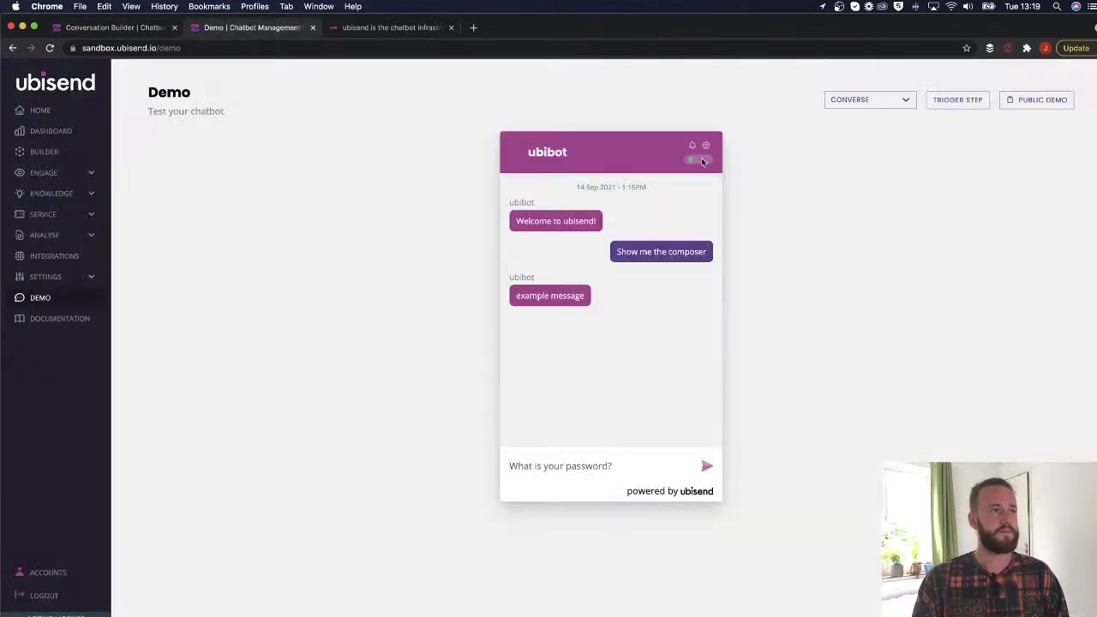
Reset the demo conversation and resend 'Show me the composer' to the bot.
left_click(705, 146)
left_click(562, 227)
left_click(535, 328)
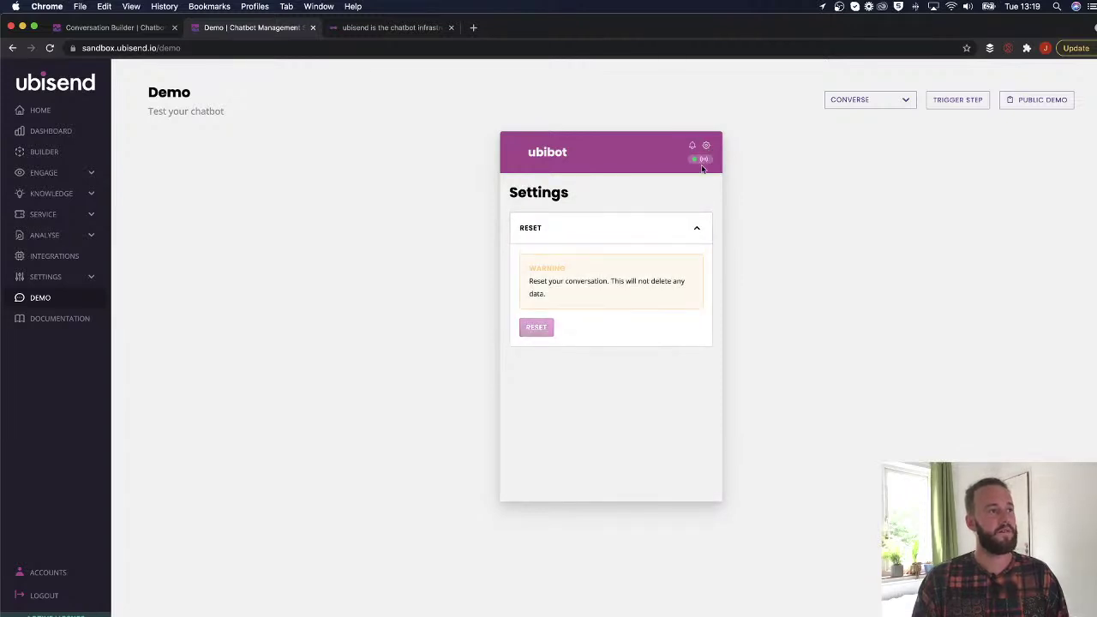
left_click(701, 227)
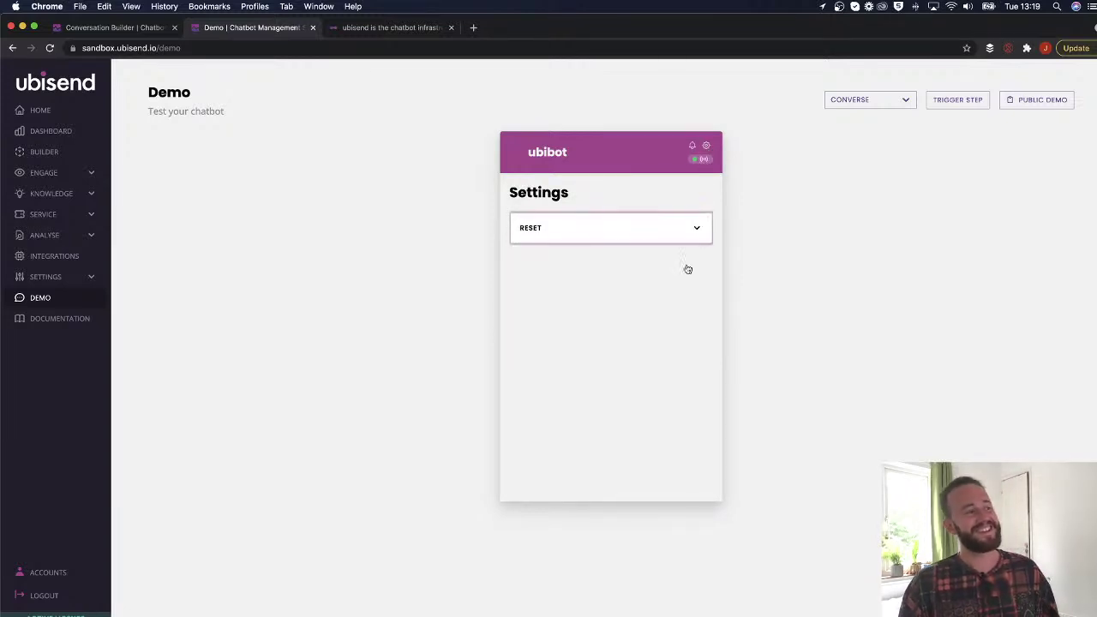
left_click(705, 146)
type("Show me the composer")
key("Return")
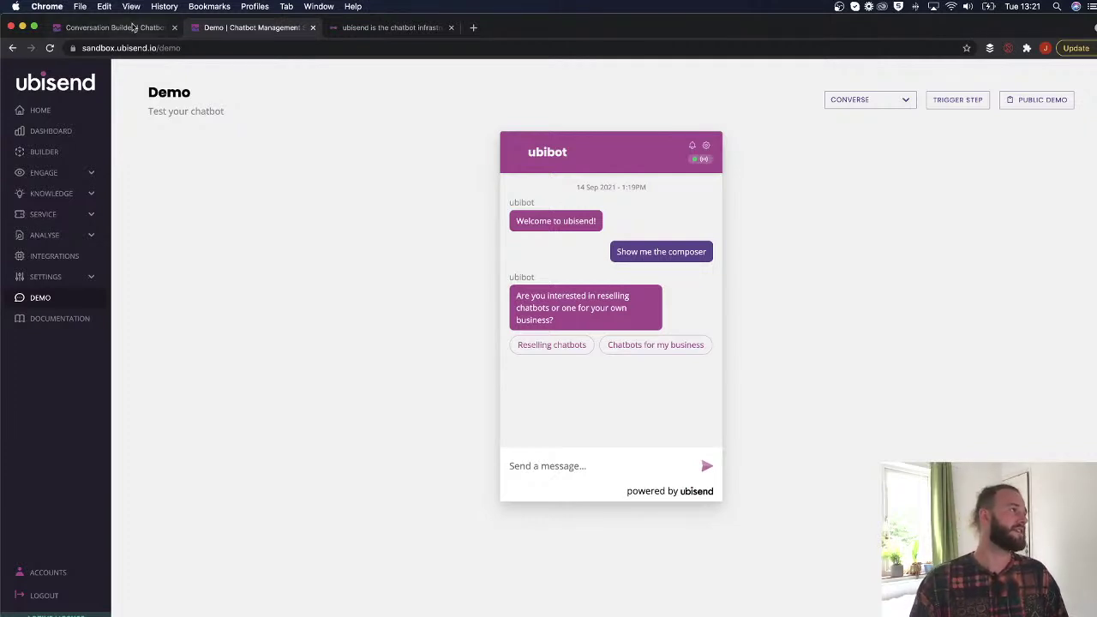
Set Step One's composer to Hidden and save it.
left_click(120, 28)
left_click(444, 209)
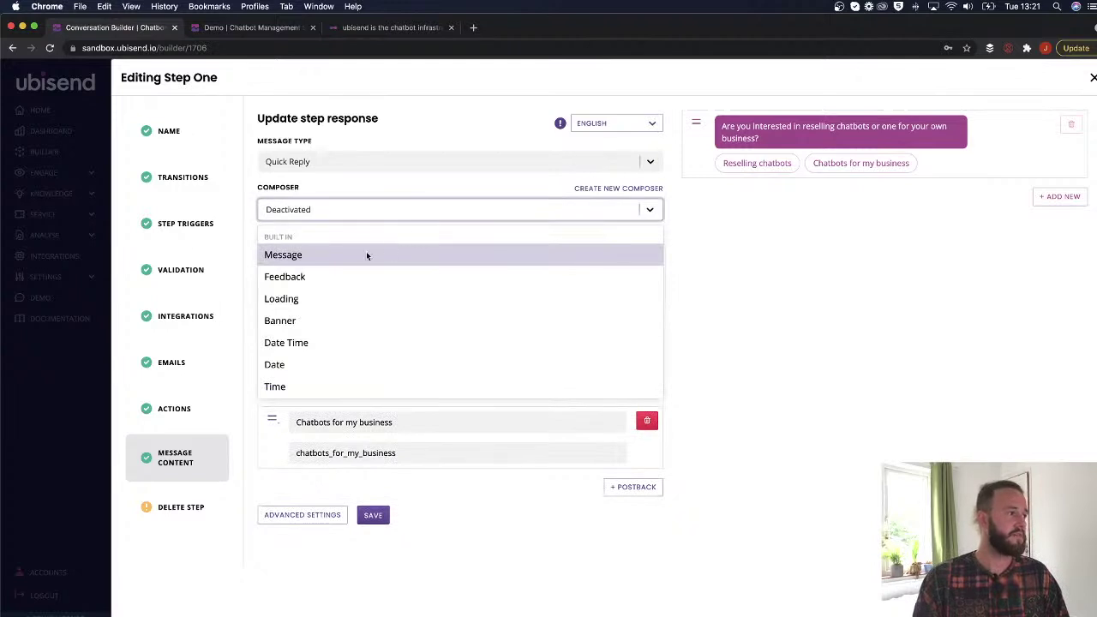
scroll(337, 296, "down", 2)
scroll(338, 297, "down", 1)
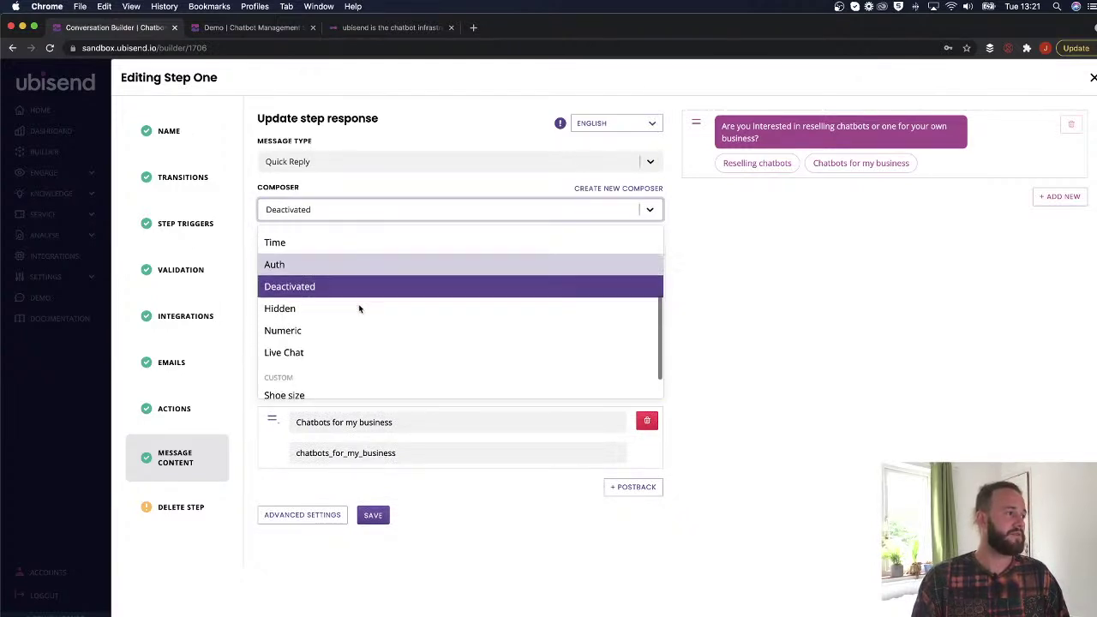
left_click(299, 309)
left_click(372, 514)
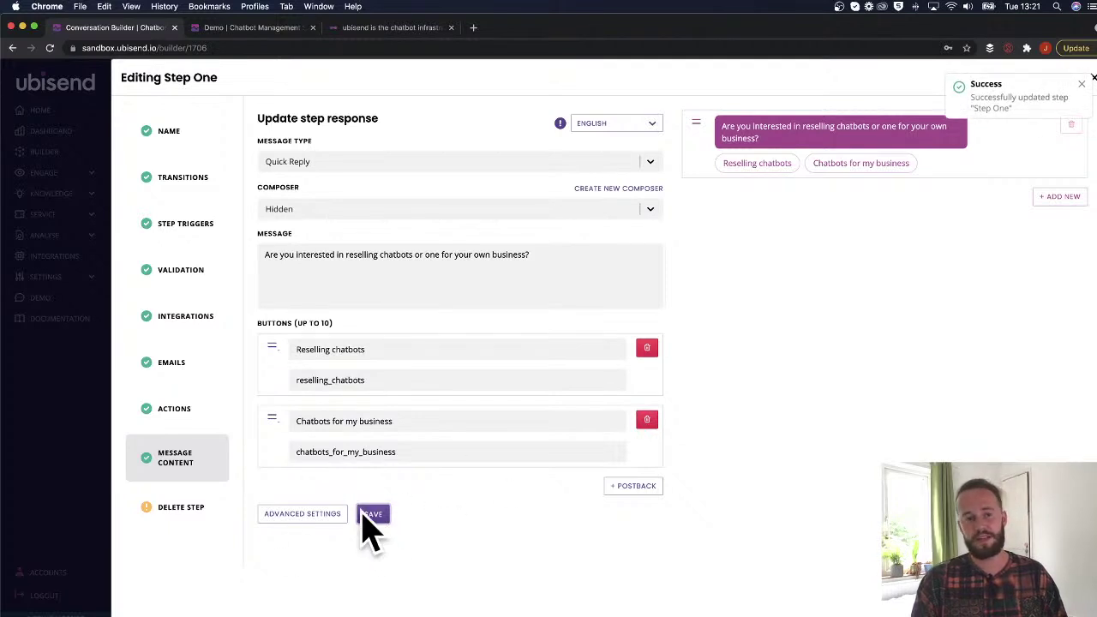
Reset the demo chat and send 'Show me the composer' to retest.
left_click(253, 28)
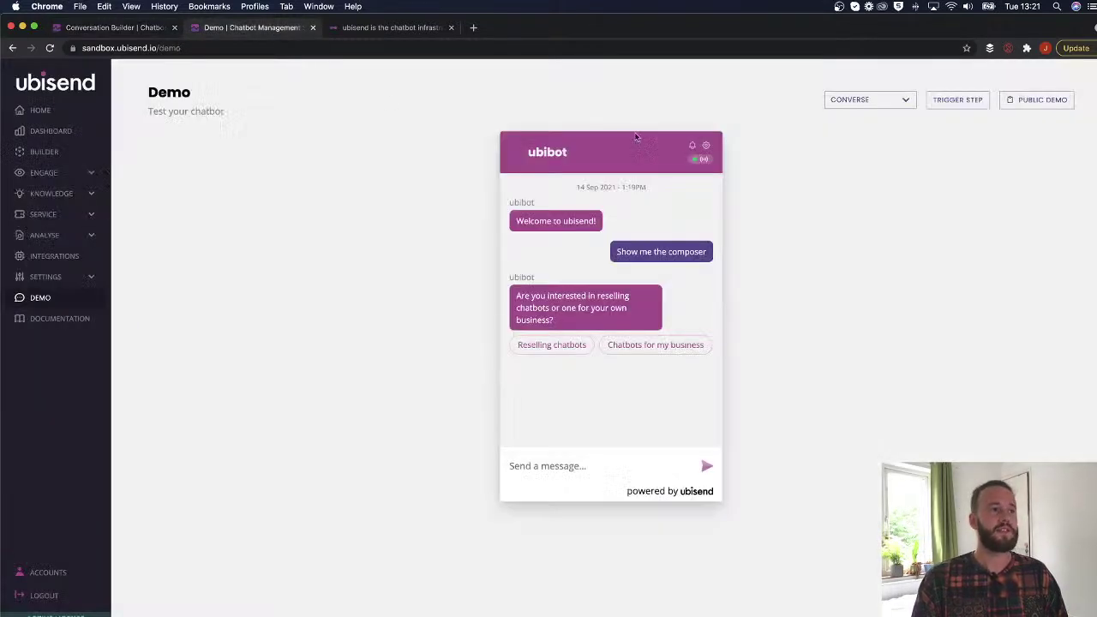
left_click(703, 145)
left_click(530, 230)
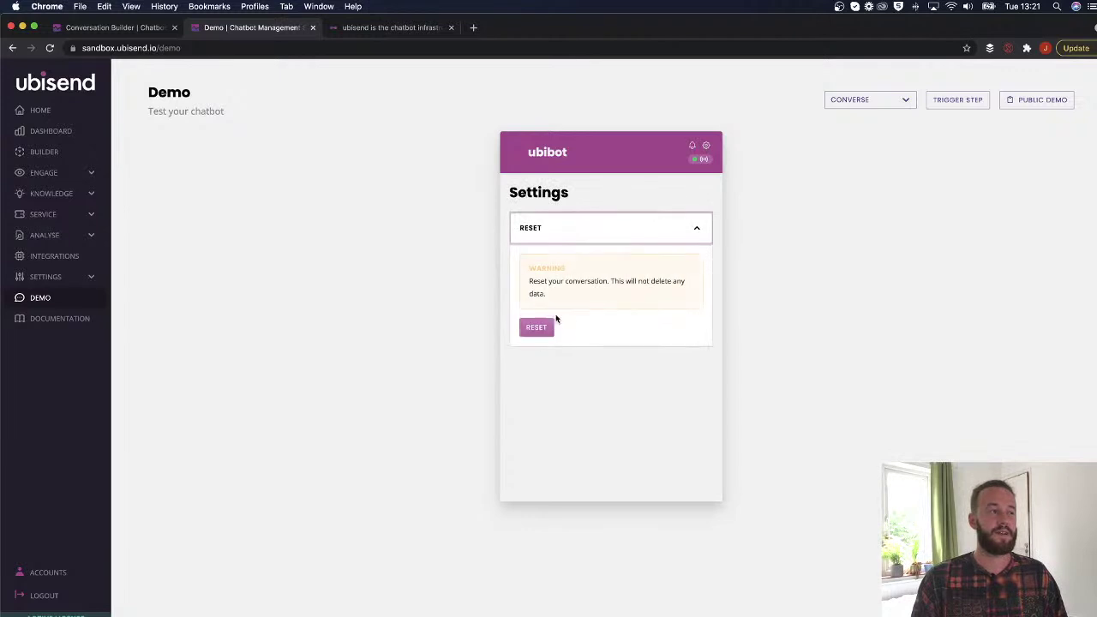
left_click(536, 329)
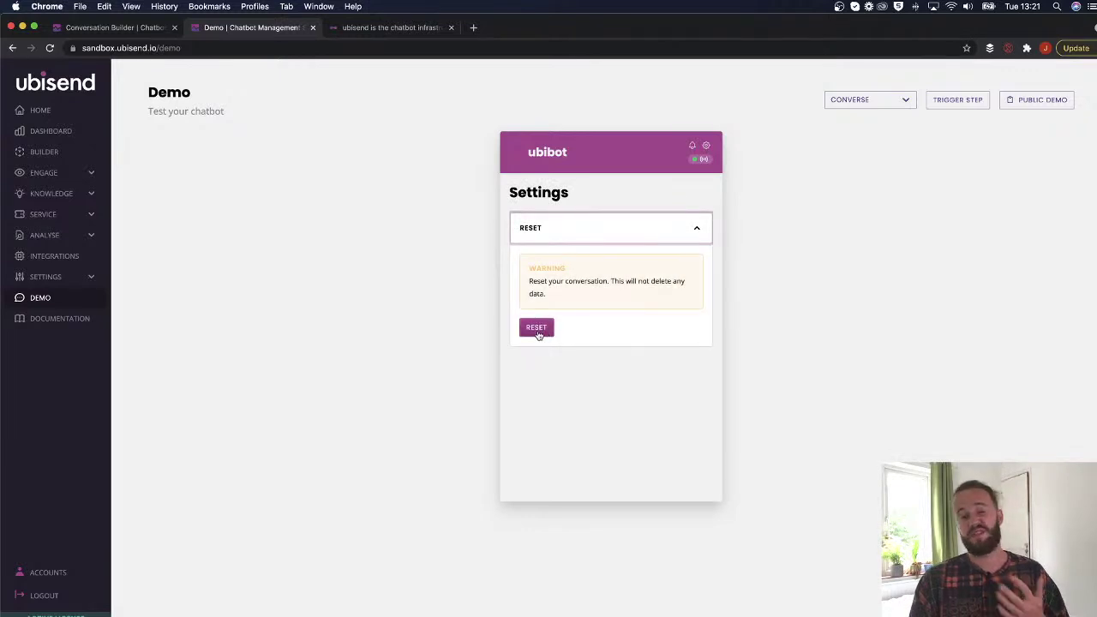
left_click(705, 147)
type("Show me the composer")
key("Return")
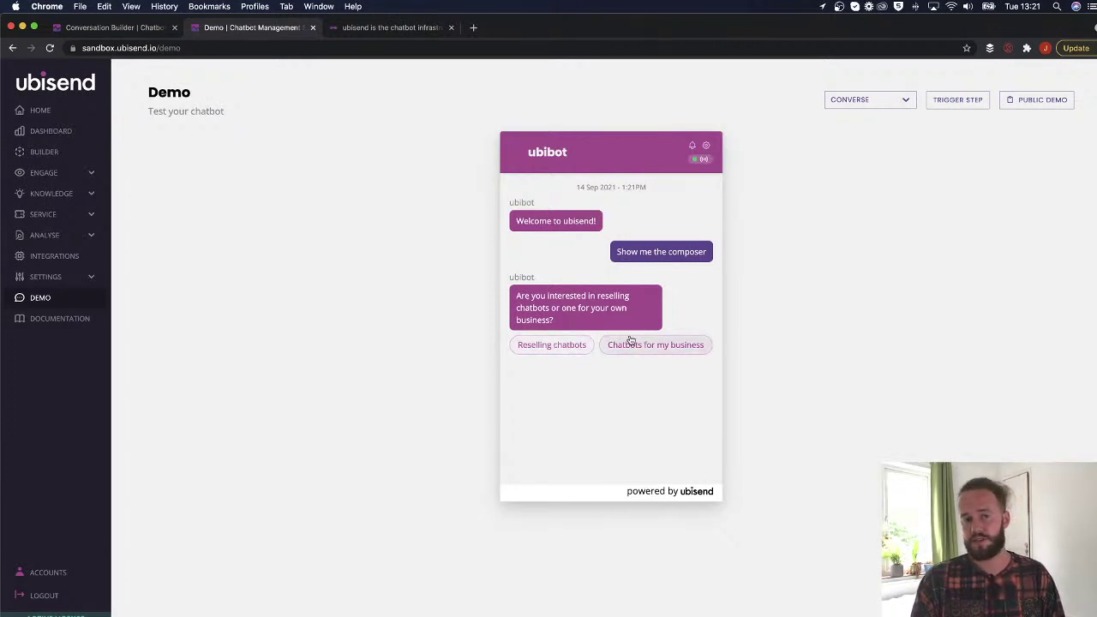
Give Step One the Numeric composer and Standard message type, then select its message text.
left_click(114, 28)
left_click(375, 211)
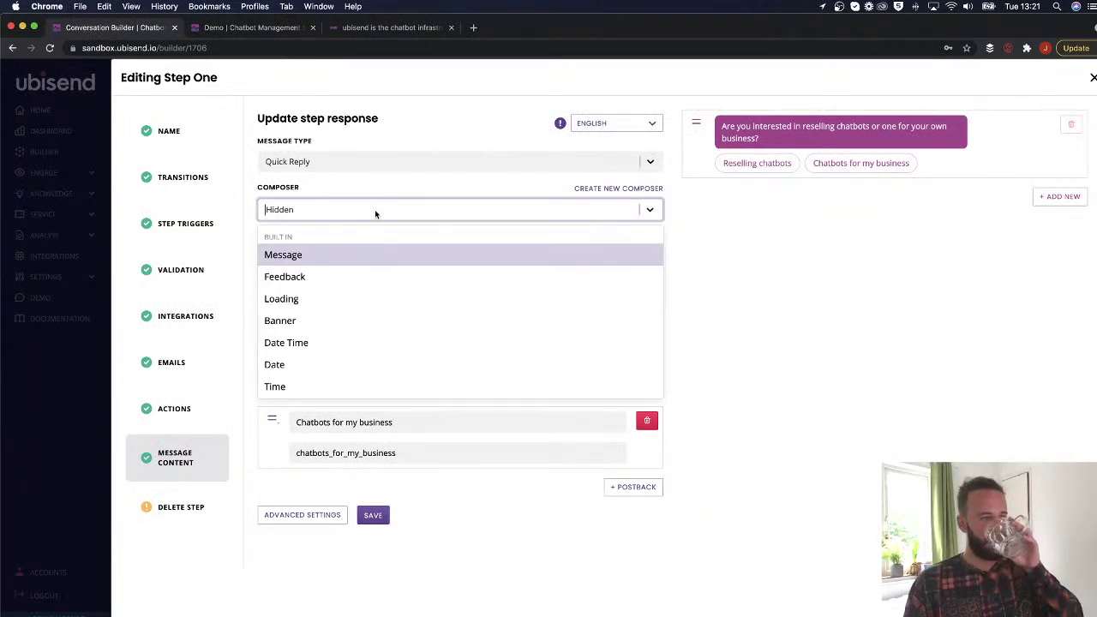
scroll(287, 316, "down", 5)
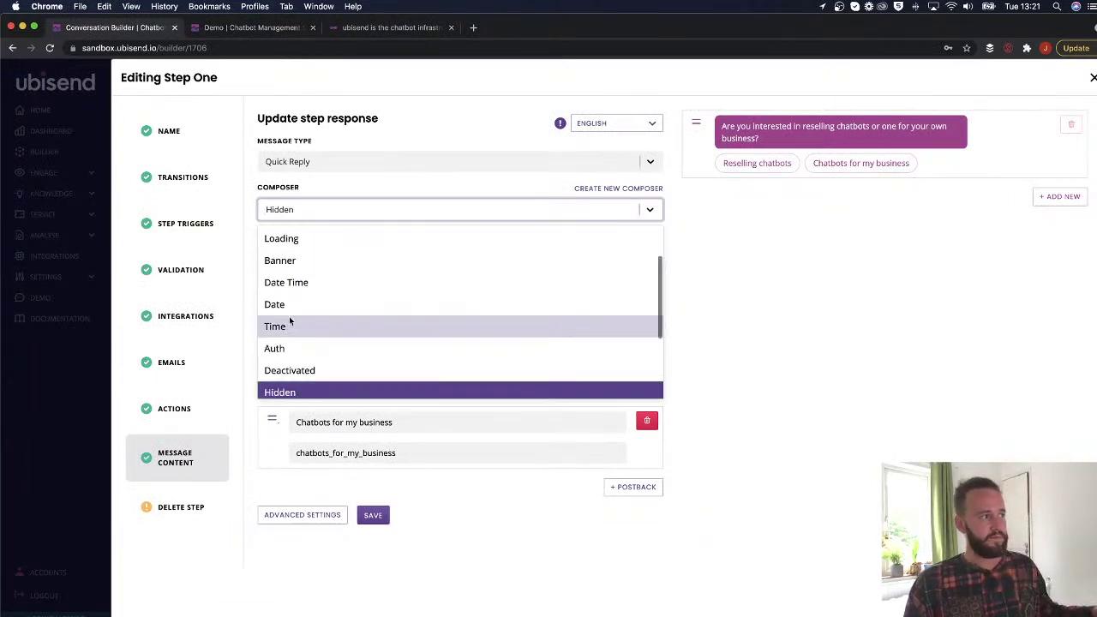
scroll(300, 316, "down", 1)
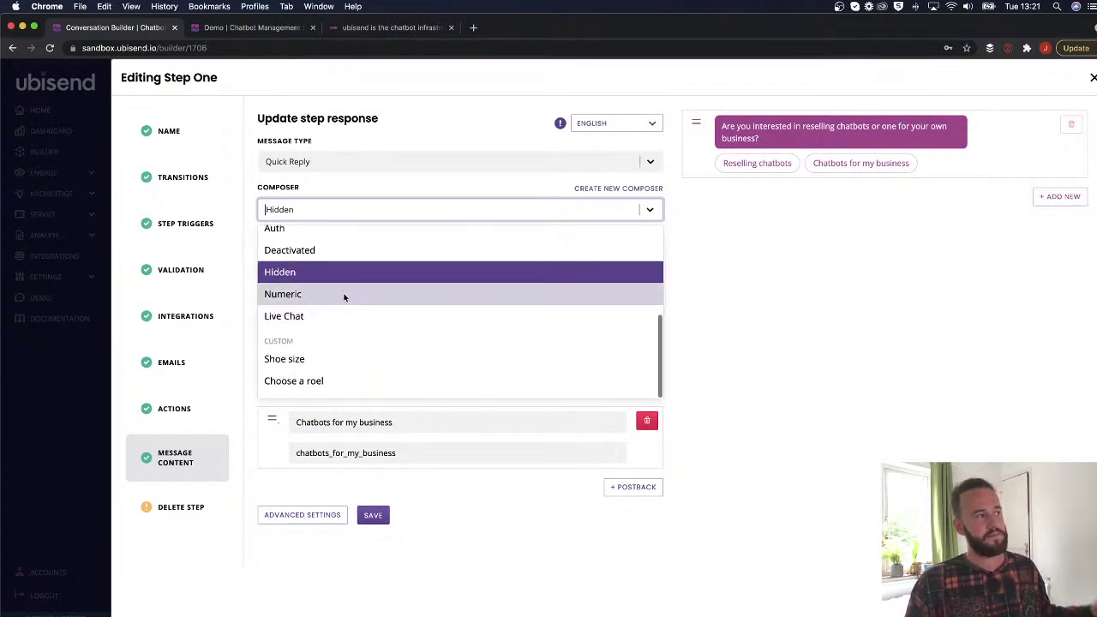
scroll(298, 298, "up", 2)
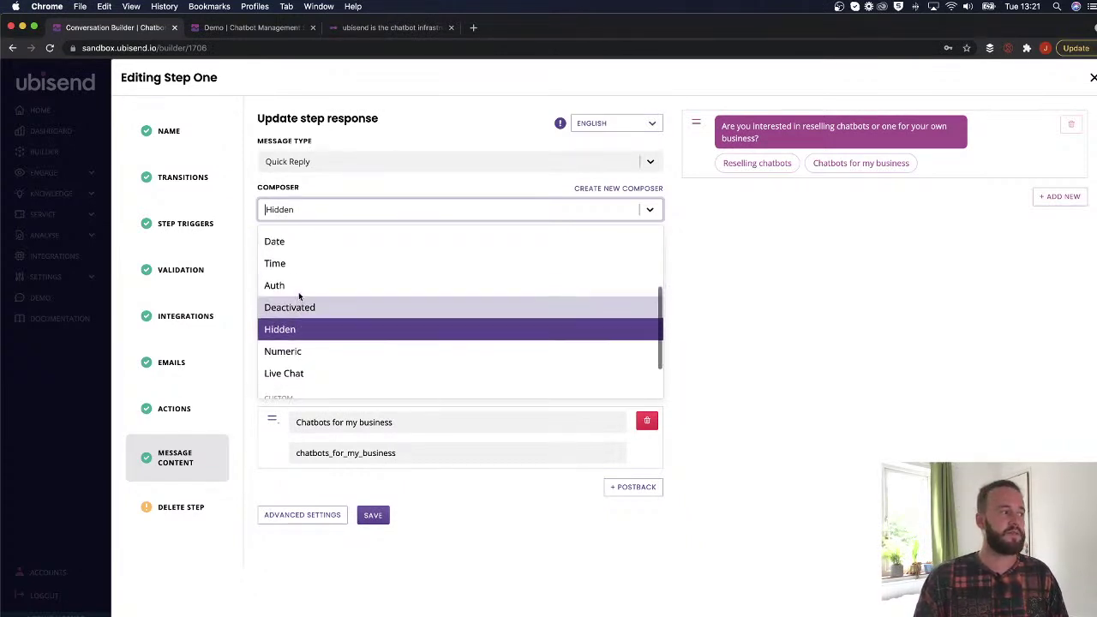
left_click(306, 350)
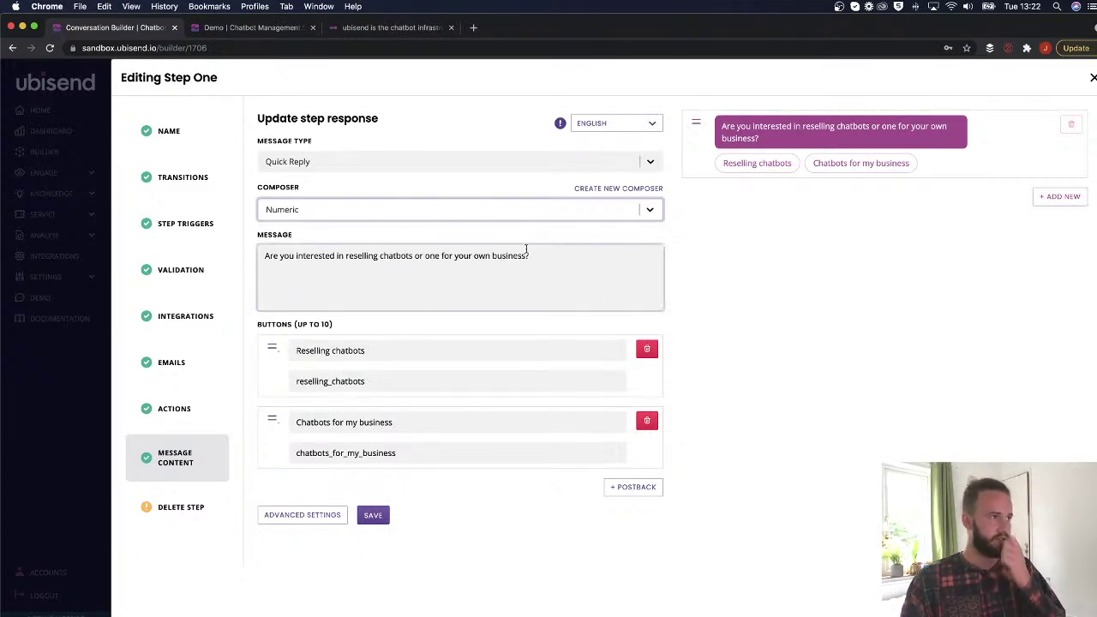
left_click(435, 170)
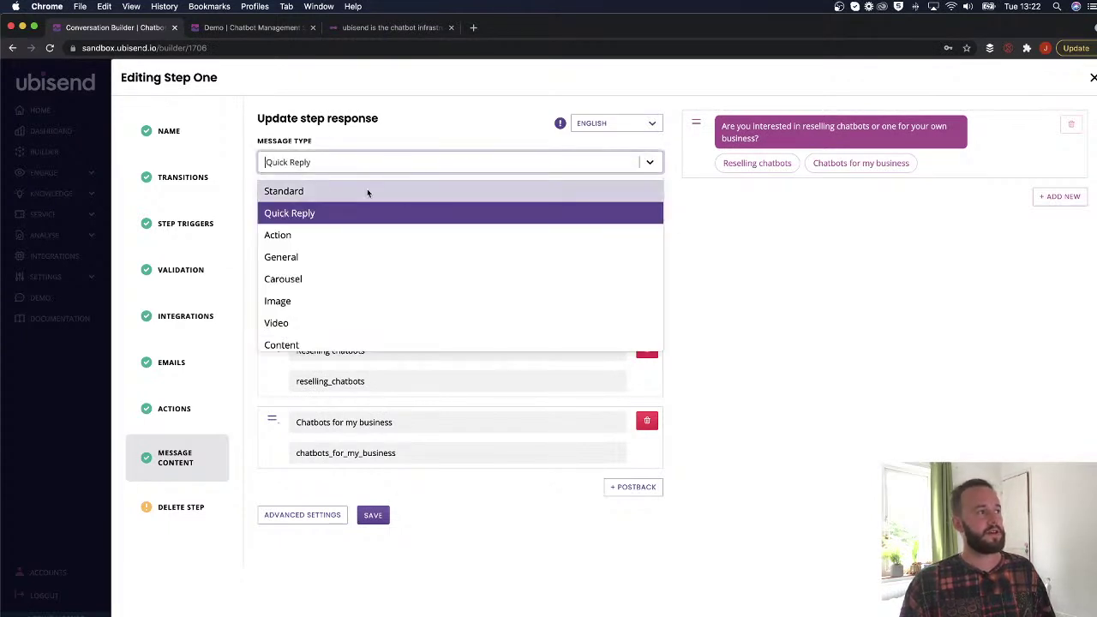
left_click(322, 192)
left_click_drag(538, 256, 260, 257)
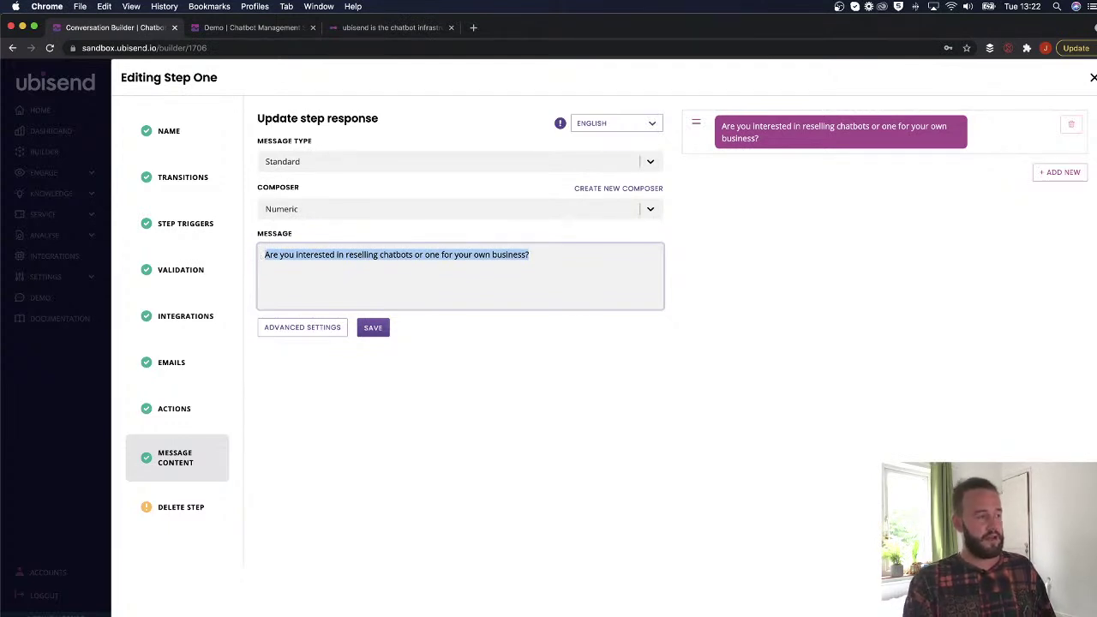
Replace Step One's message with 'Great to meet you! Do you have your employee number handy?'.
key("BackSpace")
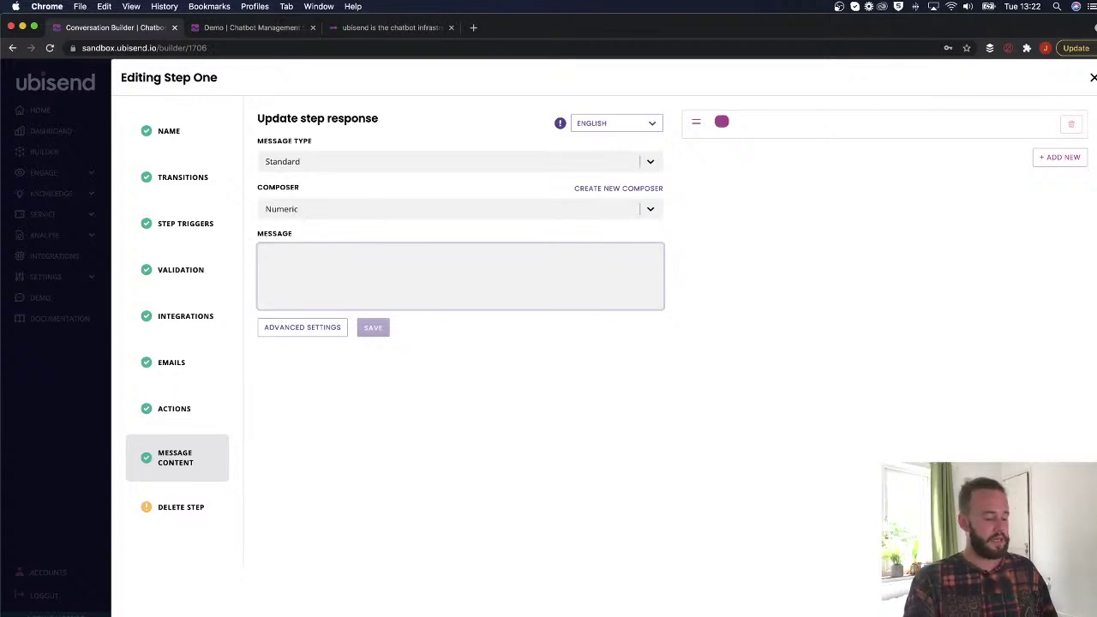
type("Great to meet you! ")
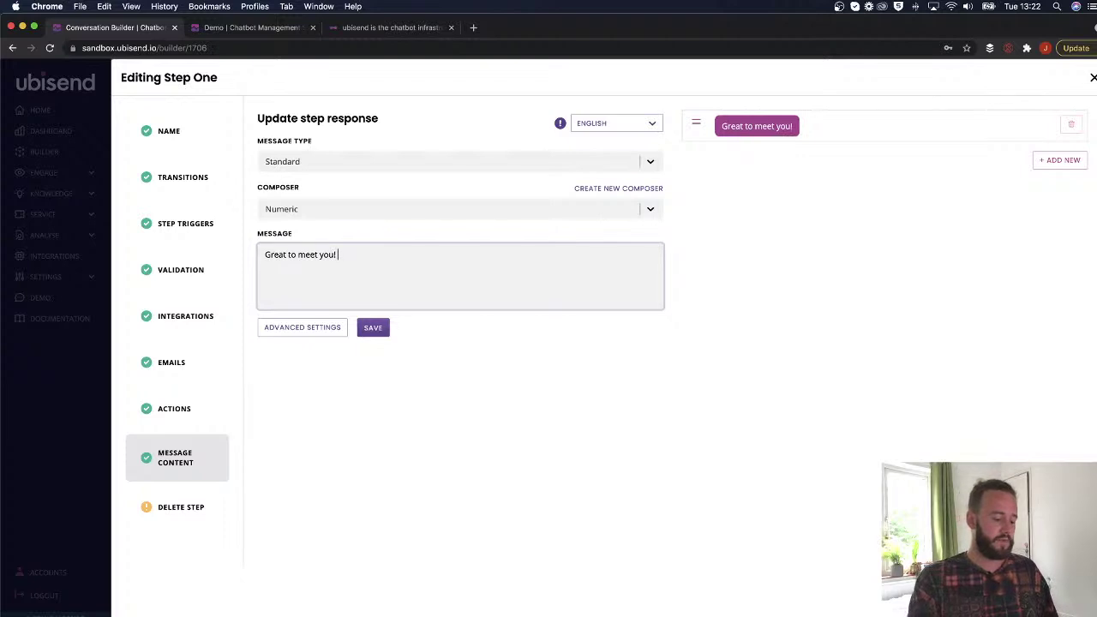
type("Do you have y")
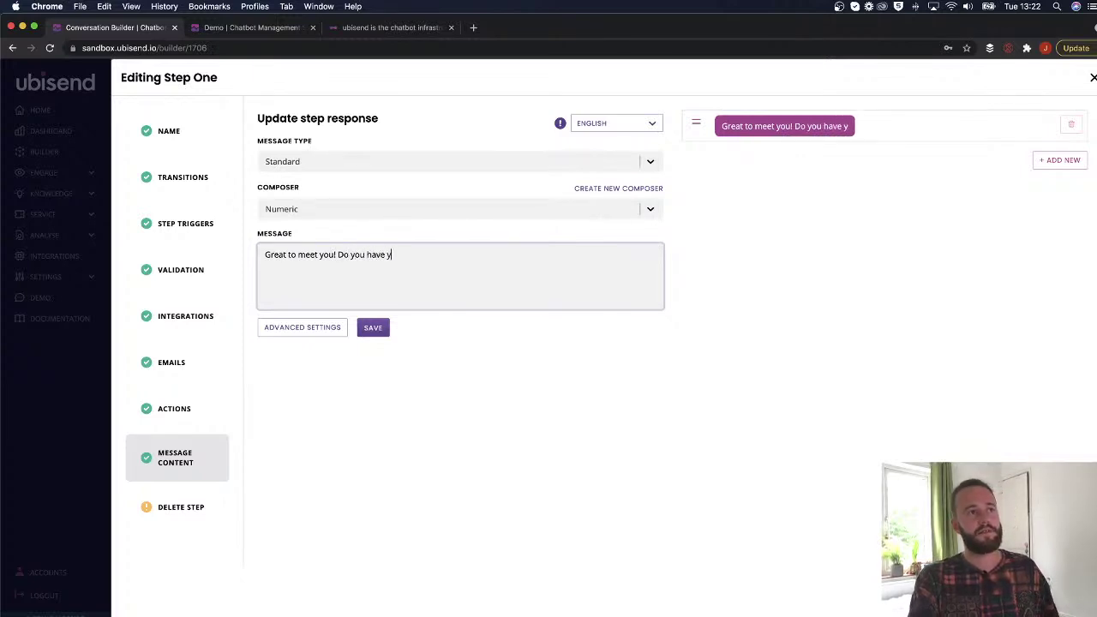
type("our employee number ")
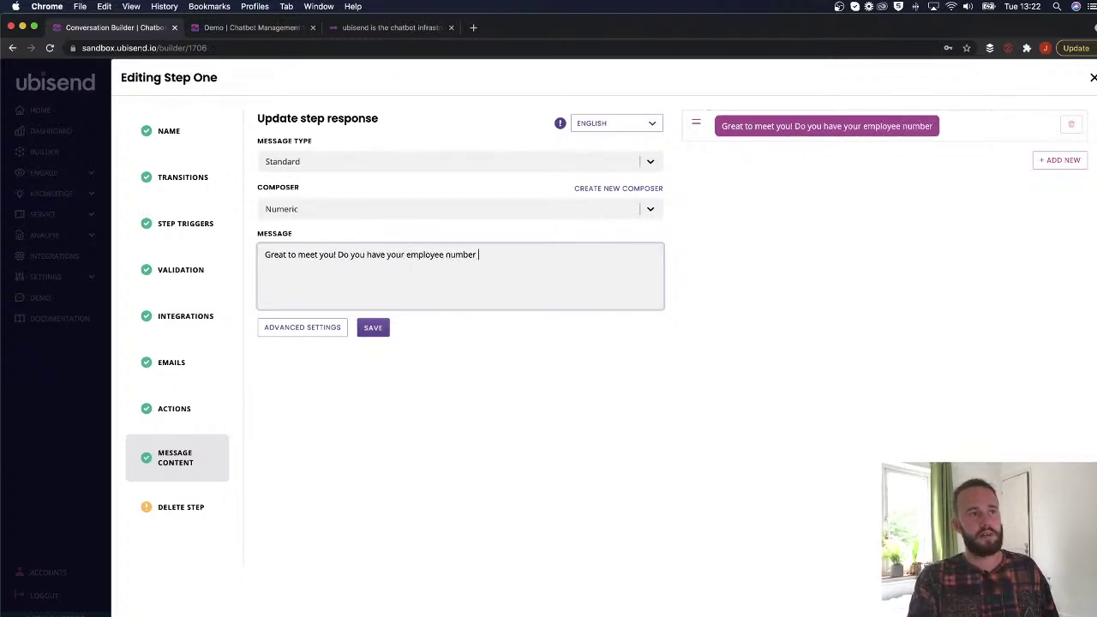
type("handy?")
key("BackSpace")
type("?")
left_click(325, 207)
Make Step One a Quick Reply with a 'no I don't' button, payload no_employee_number, and save.
left_click(326, 163)
left_click(293, 214)
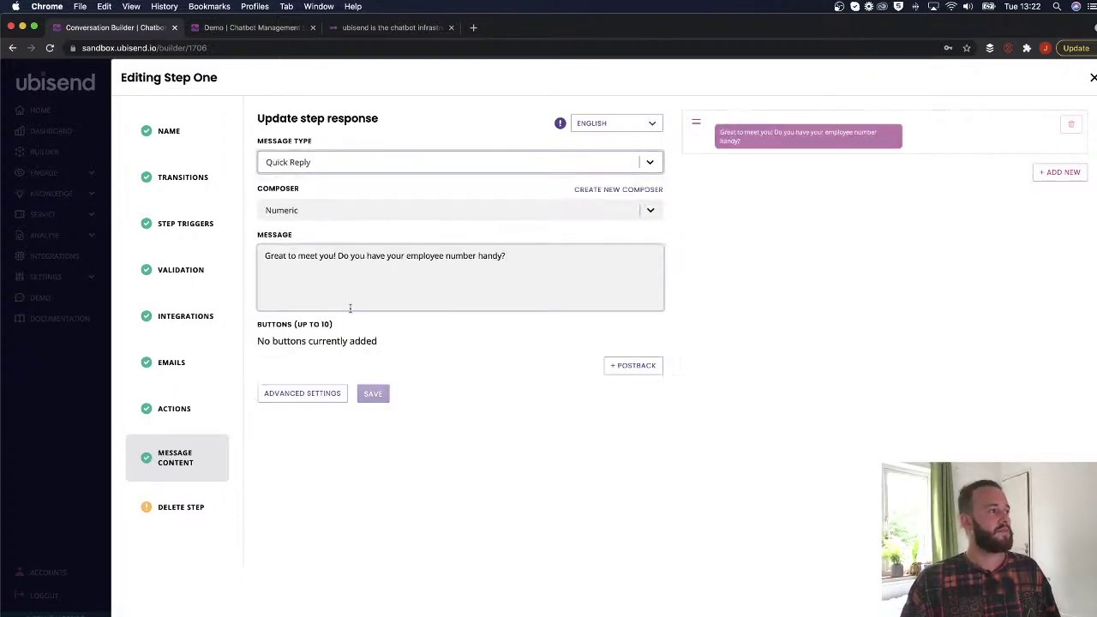
left_click(621, 366)
left_click(337, 349)
type("no I don't")
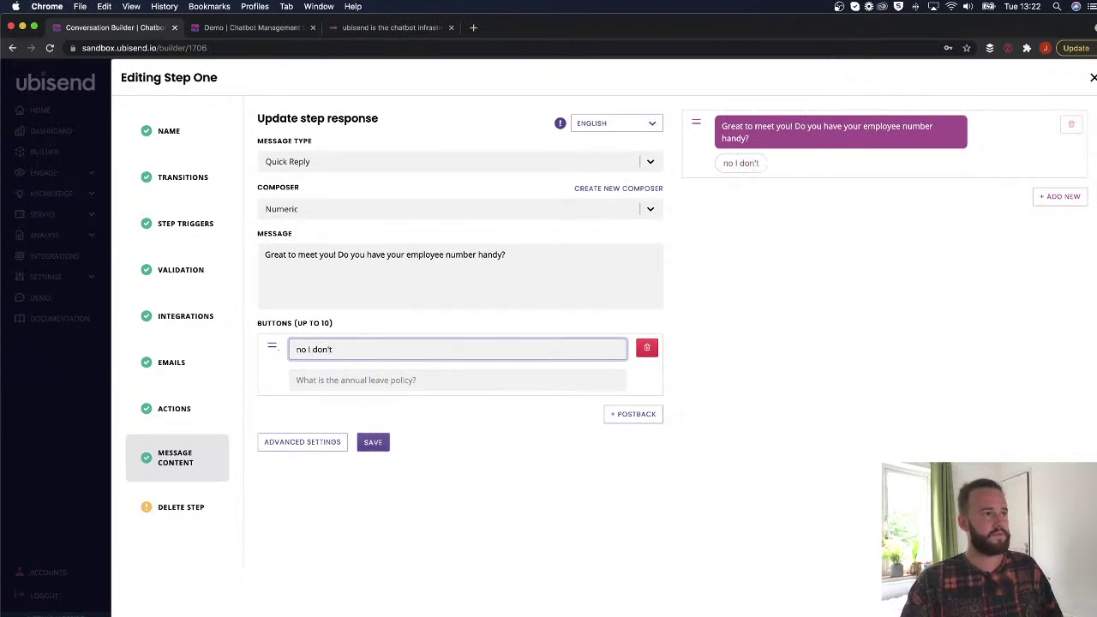
left_click(392, 379)
type("no_employee")
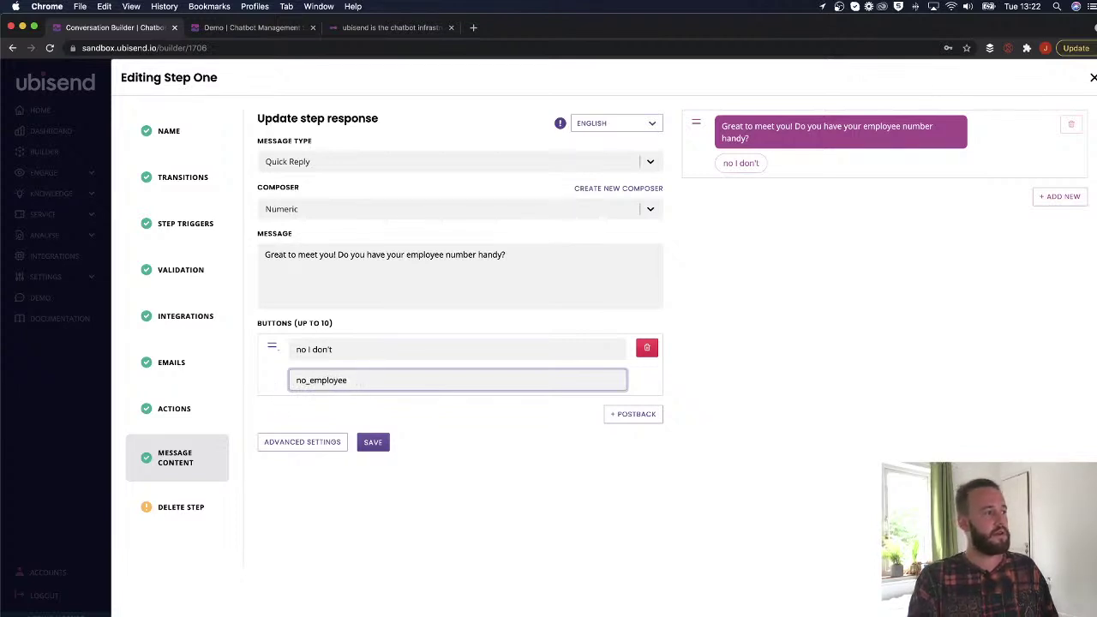
type(" nu_number")
left_click(367, 442)
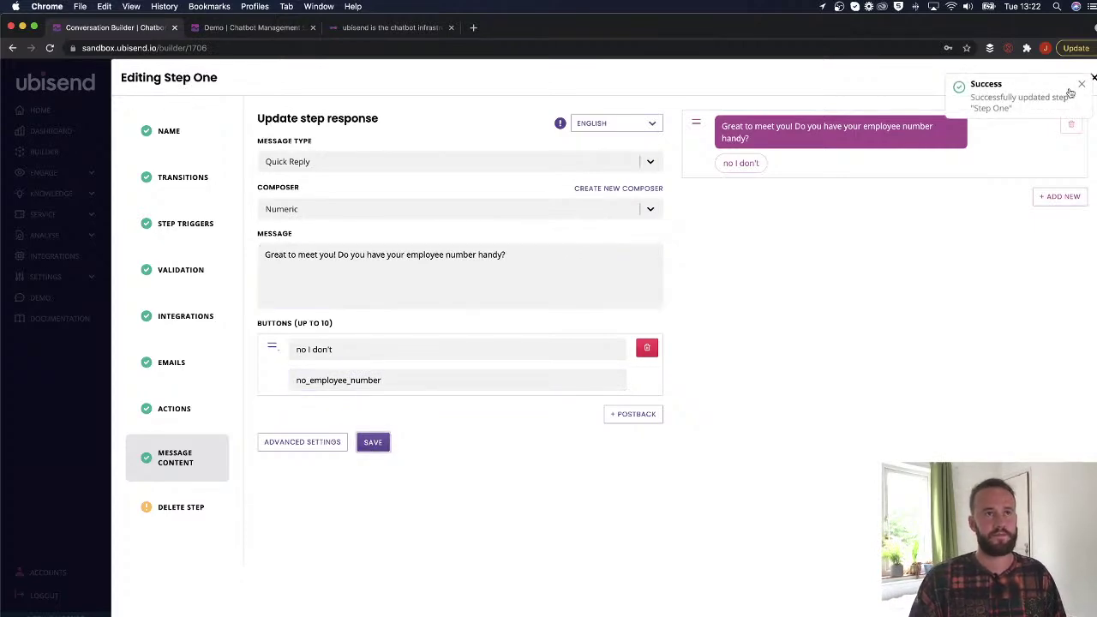
left_click(1088, 83)
scroll(710, 369, "down", 3)
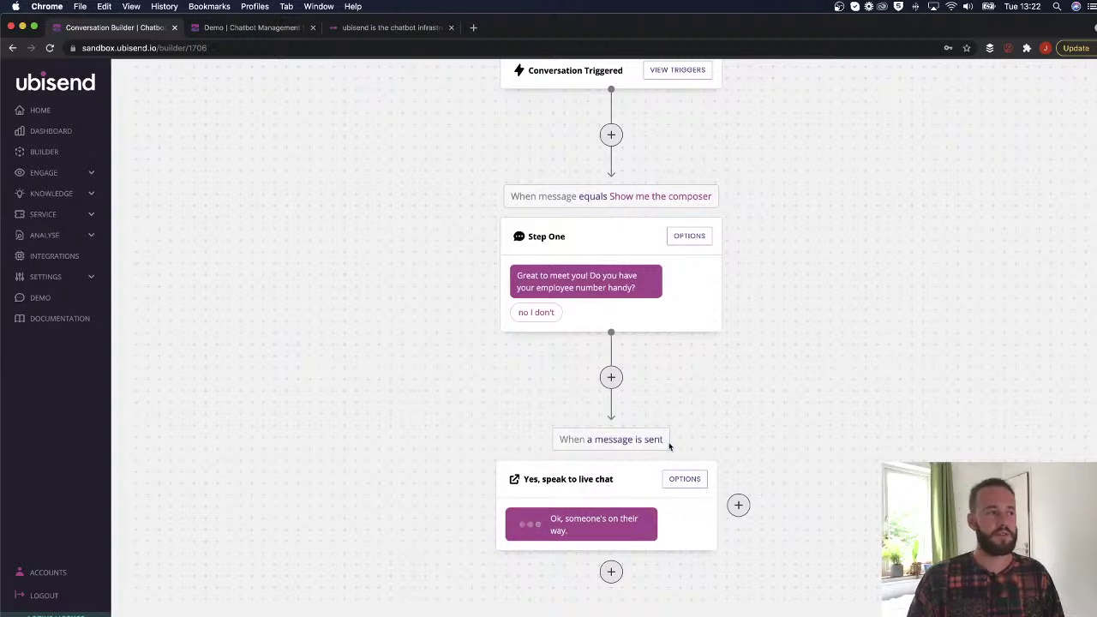
Change the live-chat step's first message to 'Great, thanks.' and make it a Standard message.
left_click(685, 479)
left_click(176, 457)
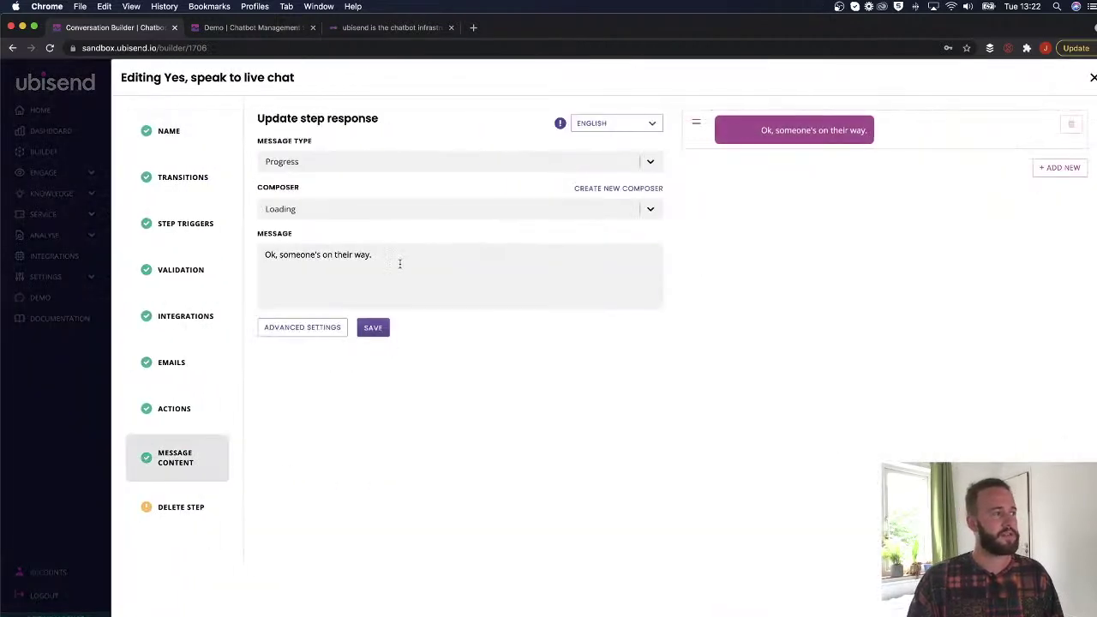
triple_click(398, 252)
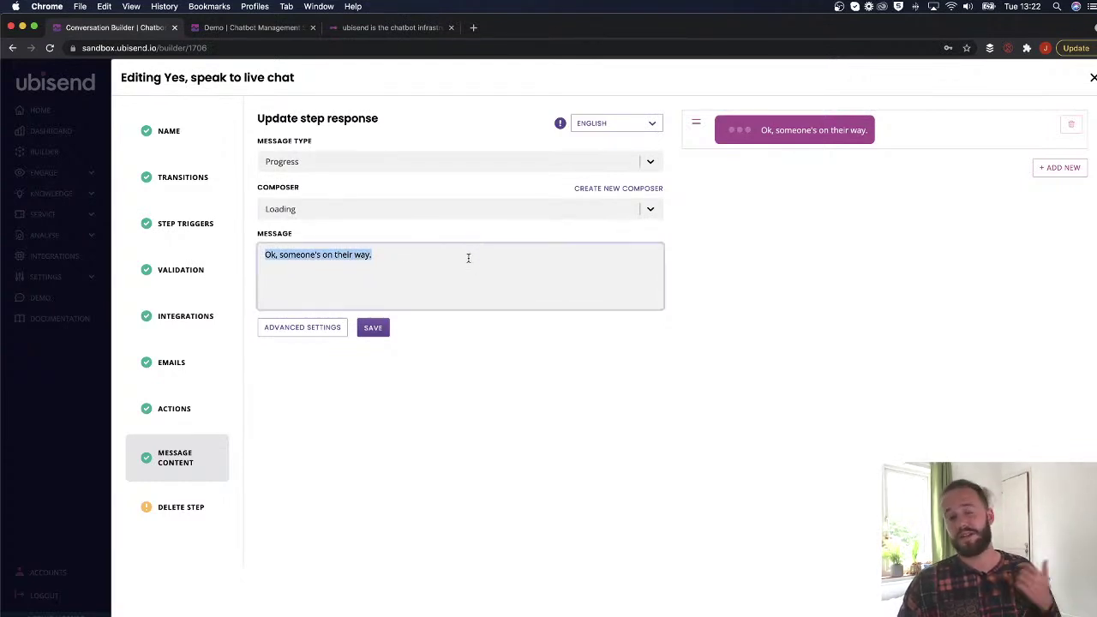
type("Great")
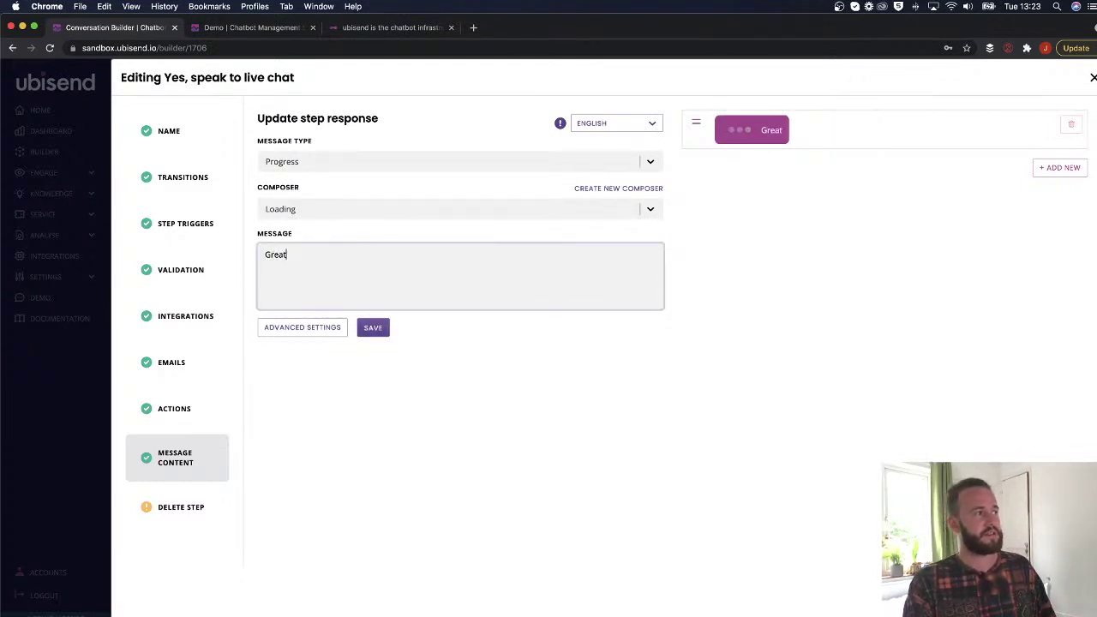
type(", thanks :)")
key("BackSpace")
key("BackSpace")
key("BackSpace")
type(". A")
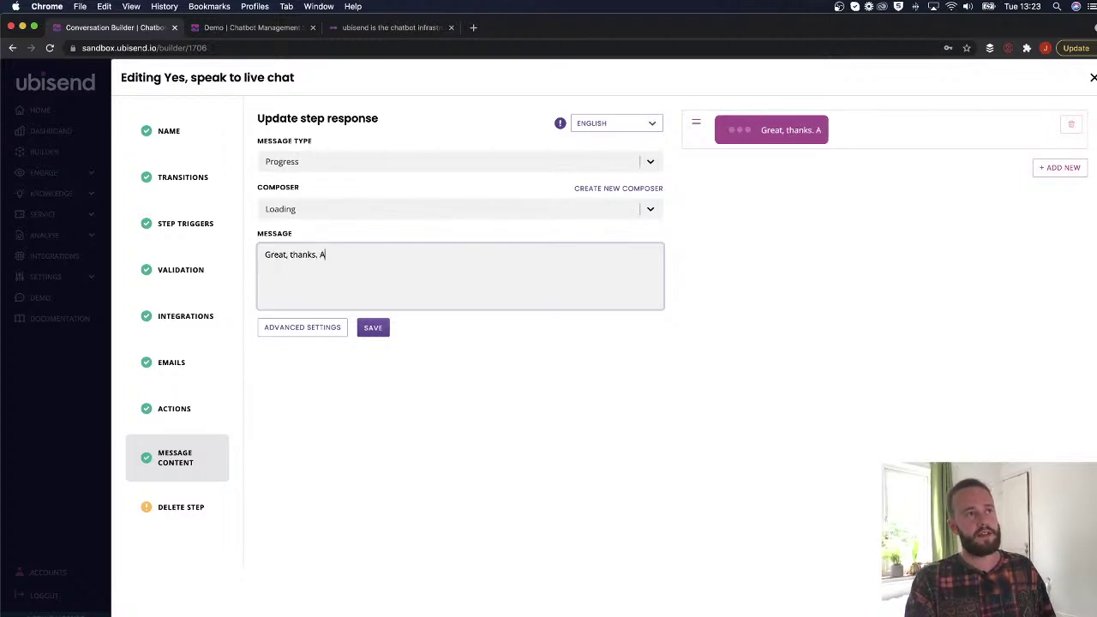
left_click(382, 167)
scroll(322, 213, "up", 3)
left_click(297, 191)
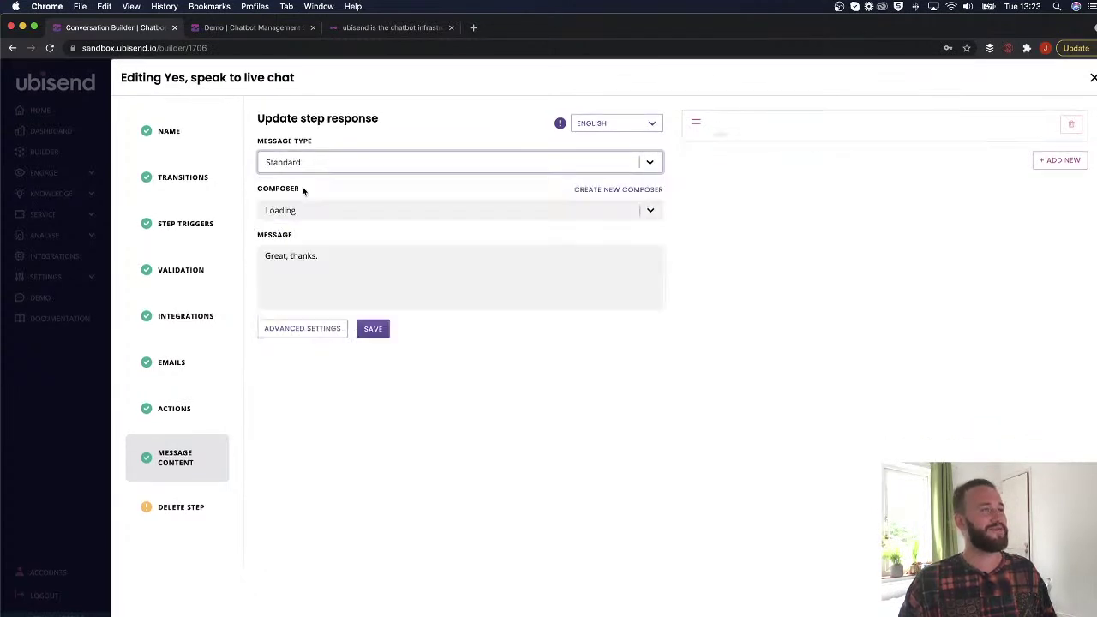
Add the second message 'Are you working remotely or in the office?', save, and close the editor.
left_click(1060, 160)
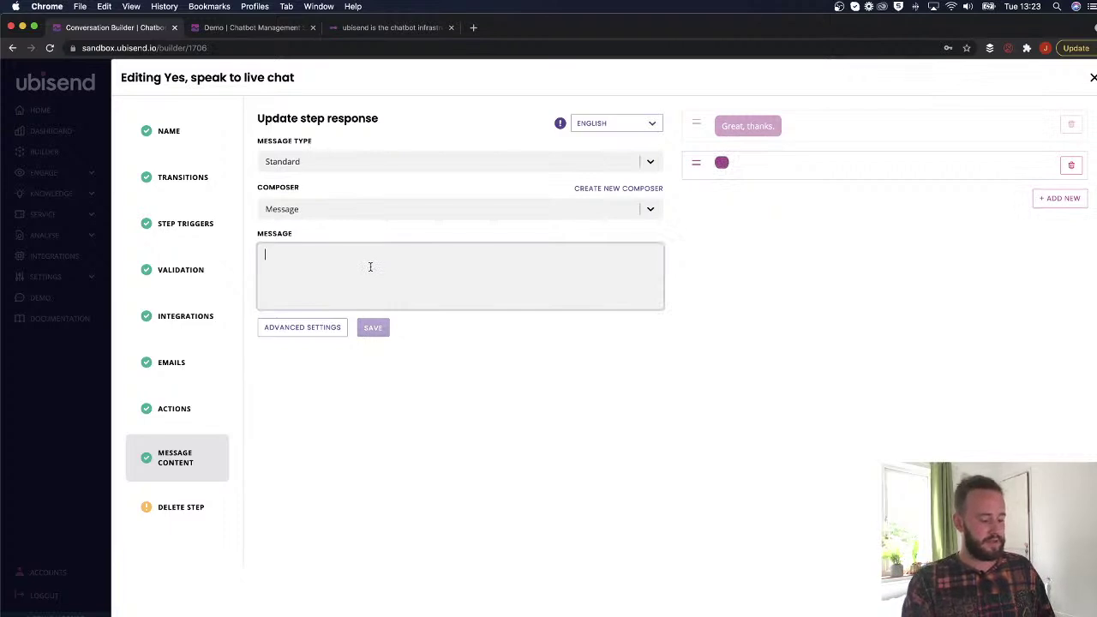
type("I")
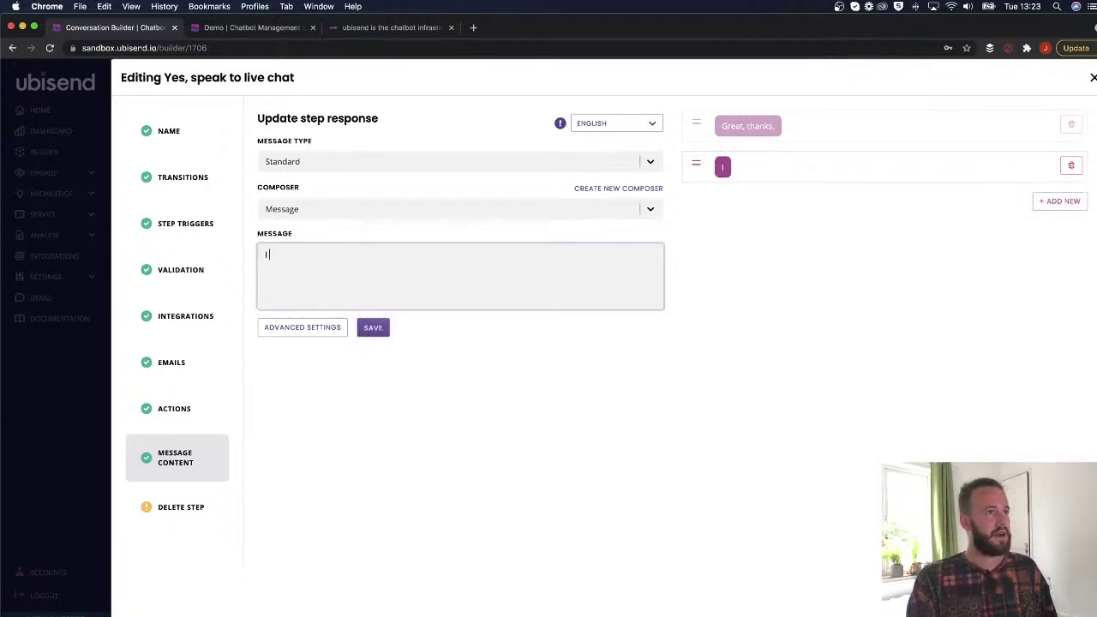
type(" can see you are in ")
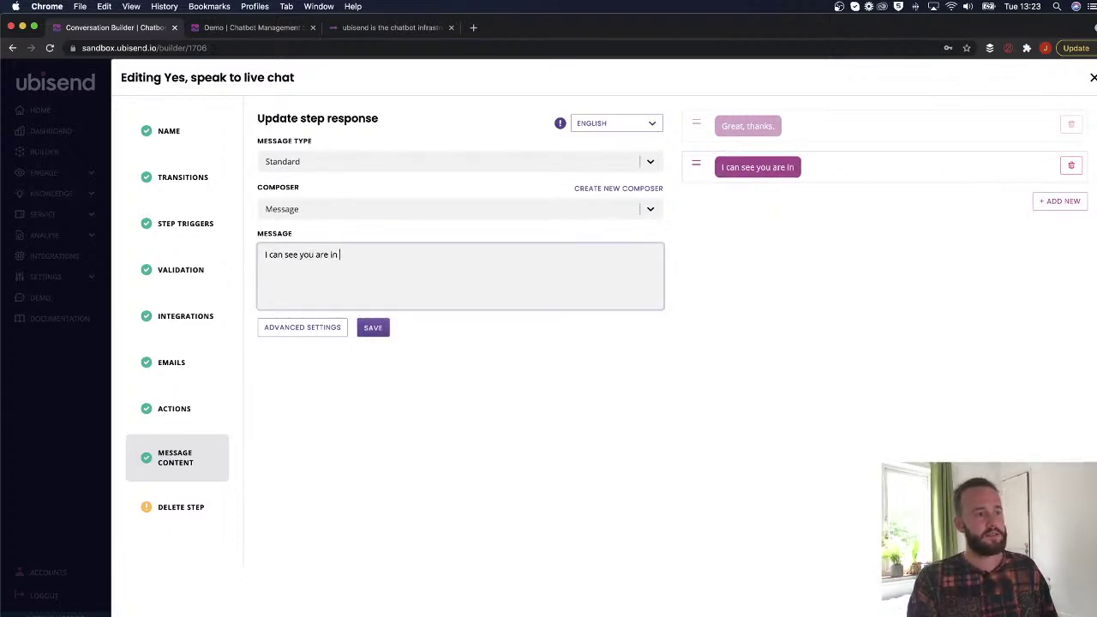
type("an")
key("BackSpace")
key("BackSpace")
key("BackSpace")
key("BackSpace")
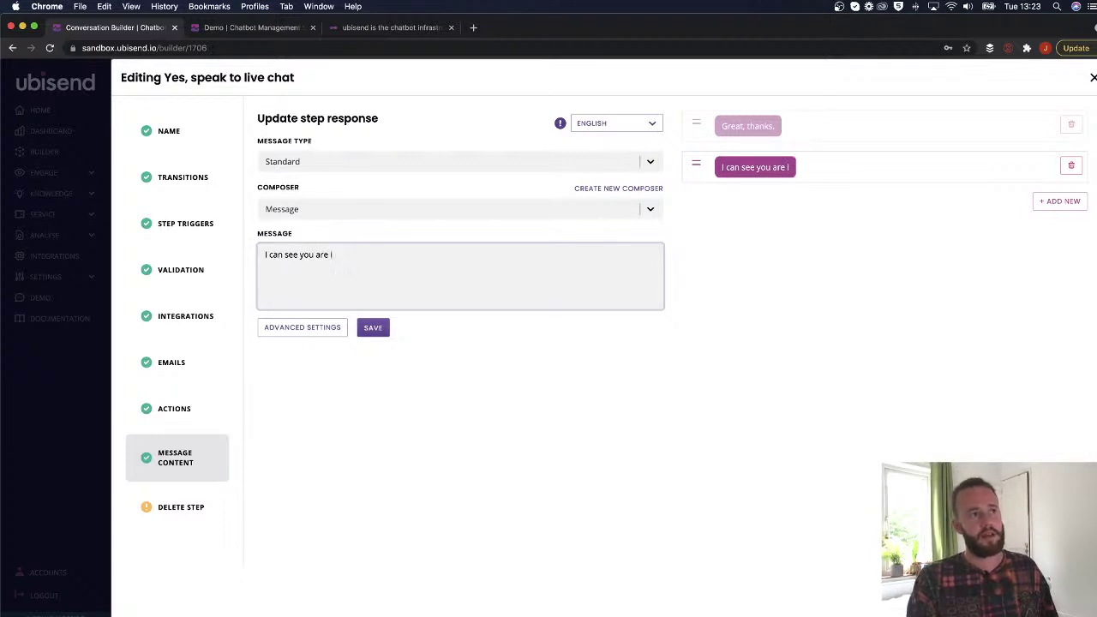
key("BackSpace")
key("BackSpace")
key("BackSpace")
key("BackSpace")
key("BackSpace")
key("BackSpace")
key("BackSpace")
key("BackSpace")
key("BackSpace")
key("BackSpace")
key("BackSpace")
key("BackSpace")
key("BackSpace")
key("BackSpace")
key("BackSpace")
key("BackSpace")
key("BackSpace")
key("BackSpace")
key("BackSpace")
type("Are you worki")
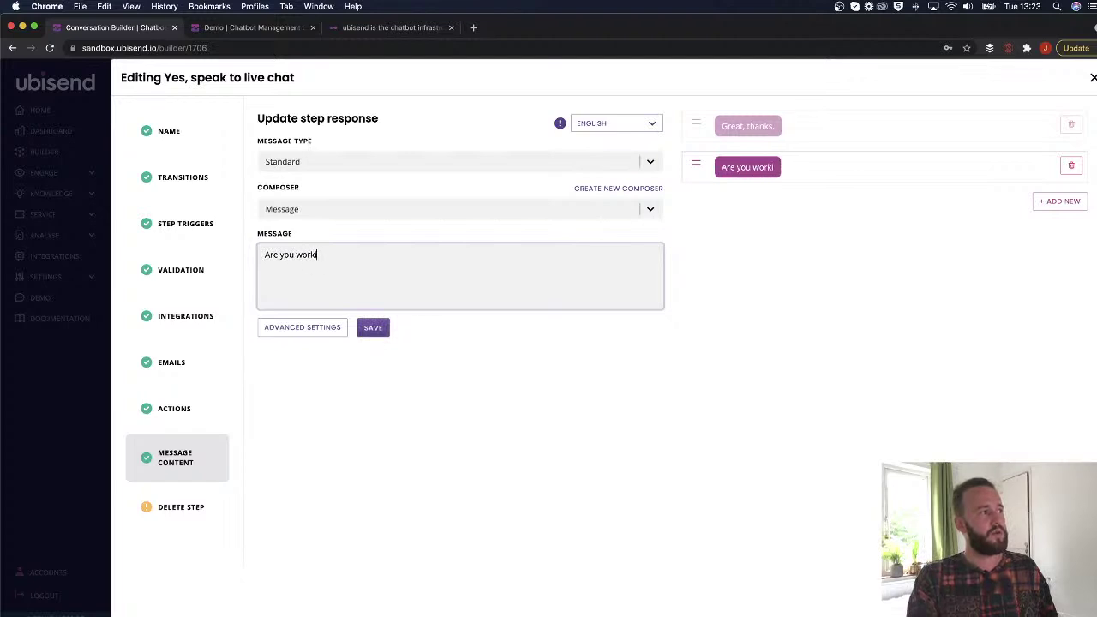
type("ng remotely or in hte of")
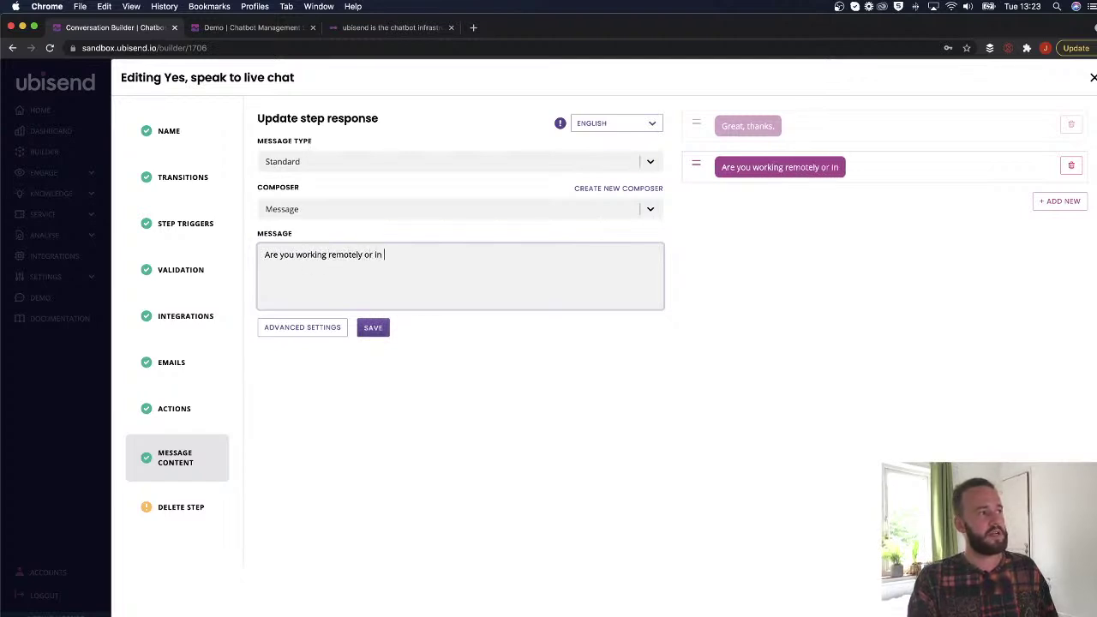
key("BackSpace")
key("BackSpace")
key("BackSpace")
key("BackSpace")
key("BackSpace")
key("BackSpace")
type("the office?")
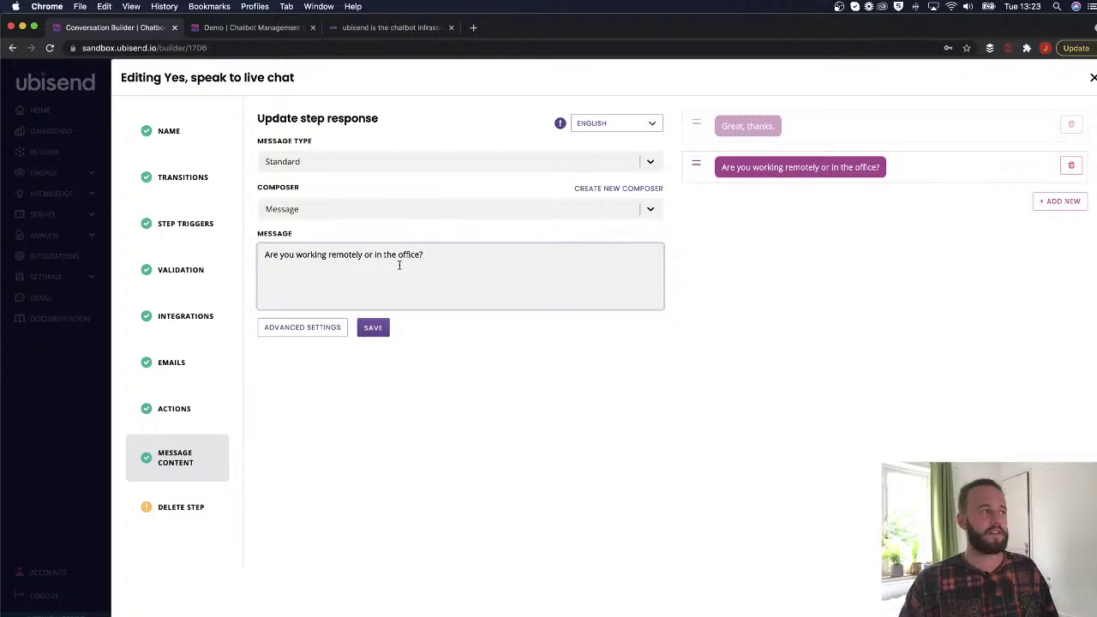
left_click(373, 328)
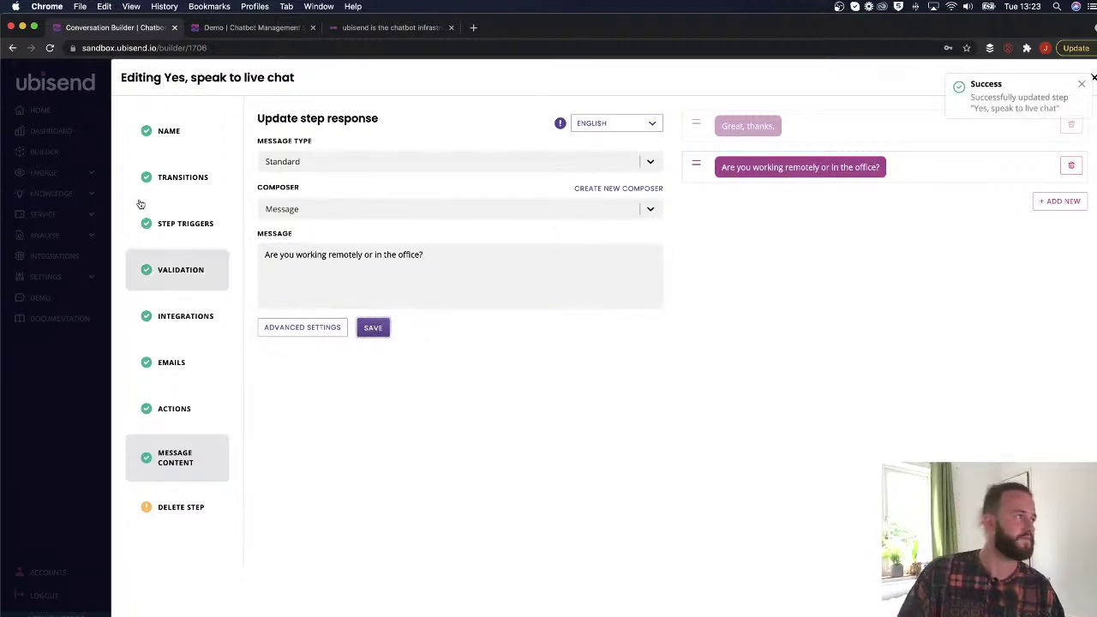
left_click(188, 177)
left_click(1092, 79)
scroll(706, 495, "down", 3)
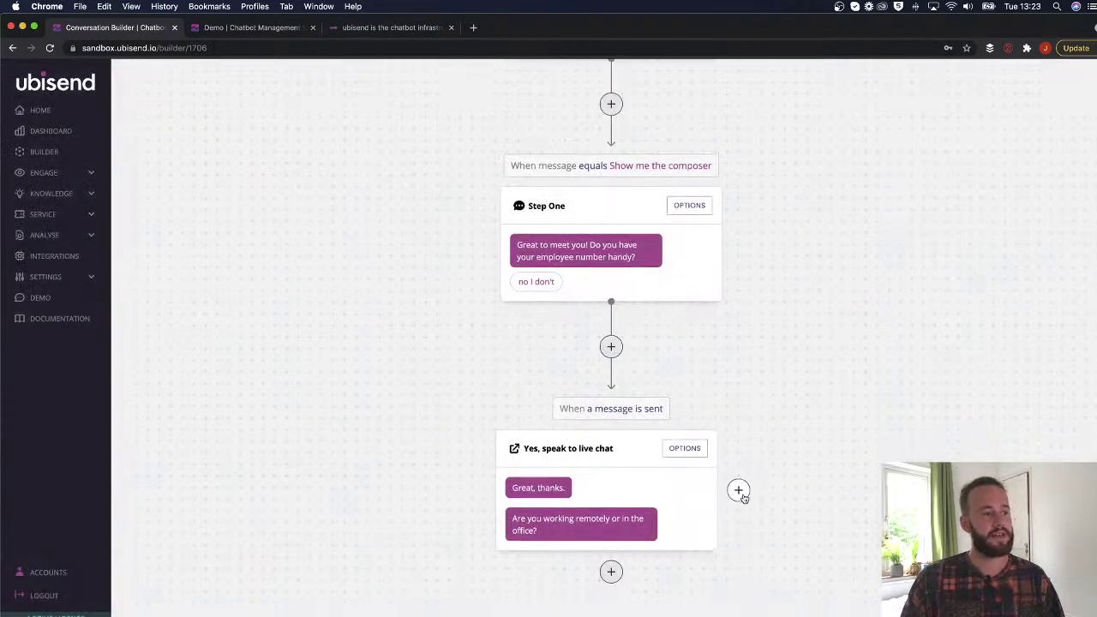
Copy the no_employee_number postback value from Step One's message content.
left_click(739, 492)
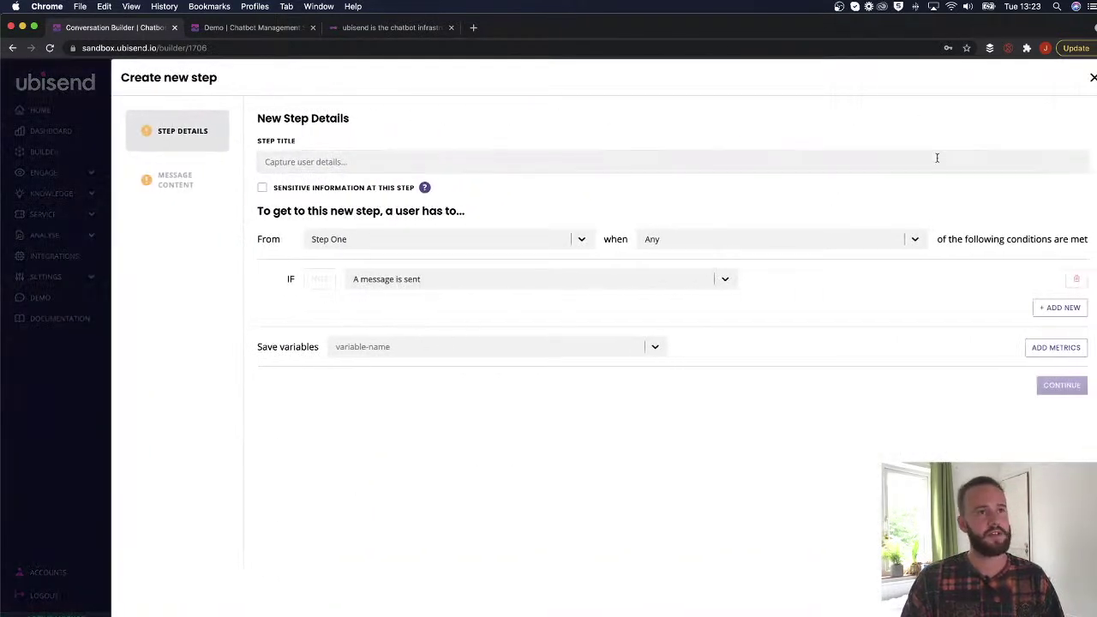
key("Escape")
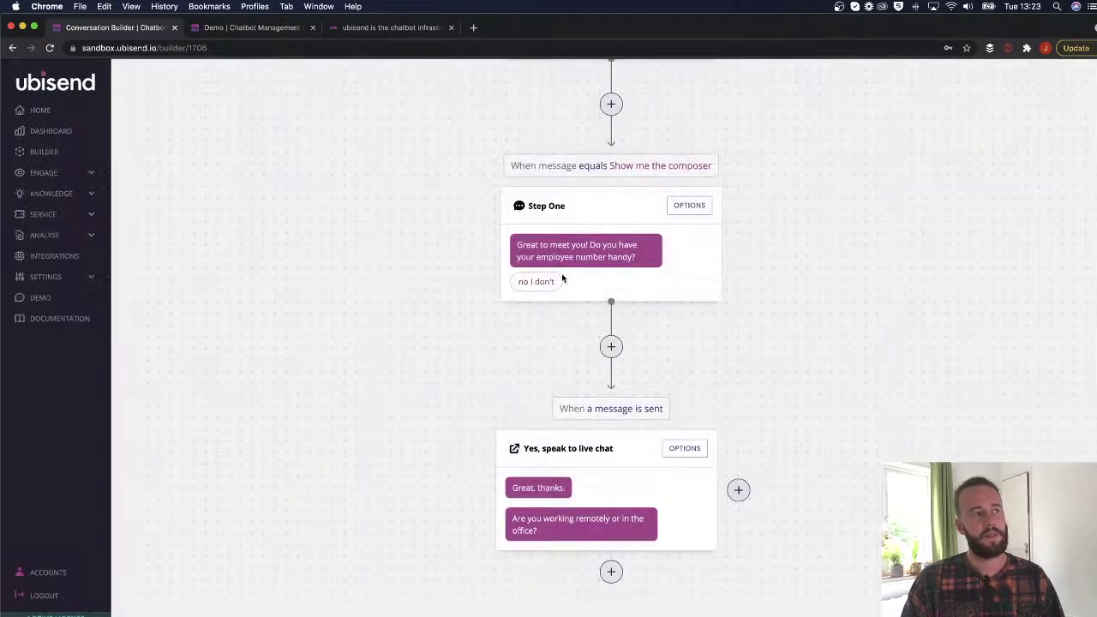
left_click(698, 208)
left_click(157, 469)
left_click_drag(406, 376, 283, 380)
key("super+c")
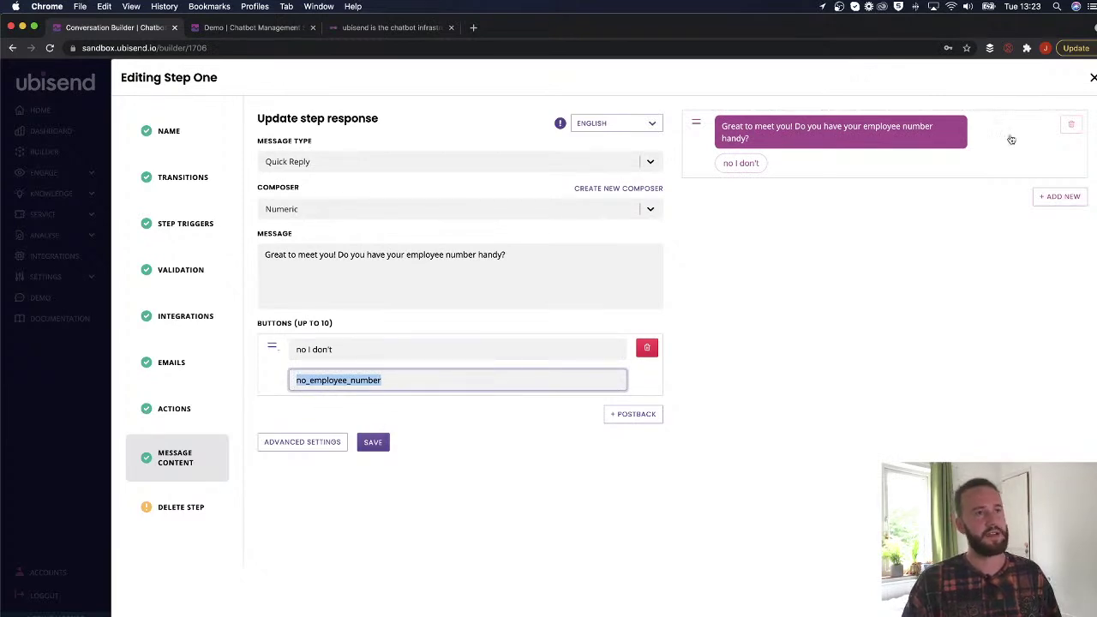
left_click(1092, 77)
Start a new step titled 'No employee number' with condition Message Equals no_employee_number.
left_click(737, 489)
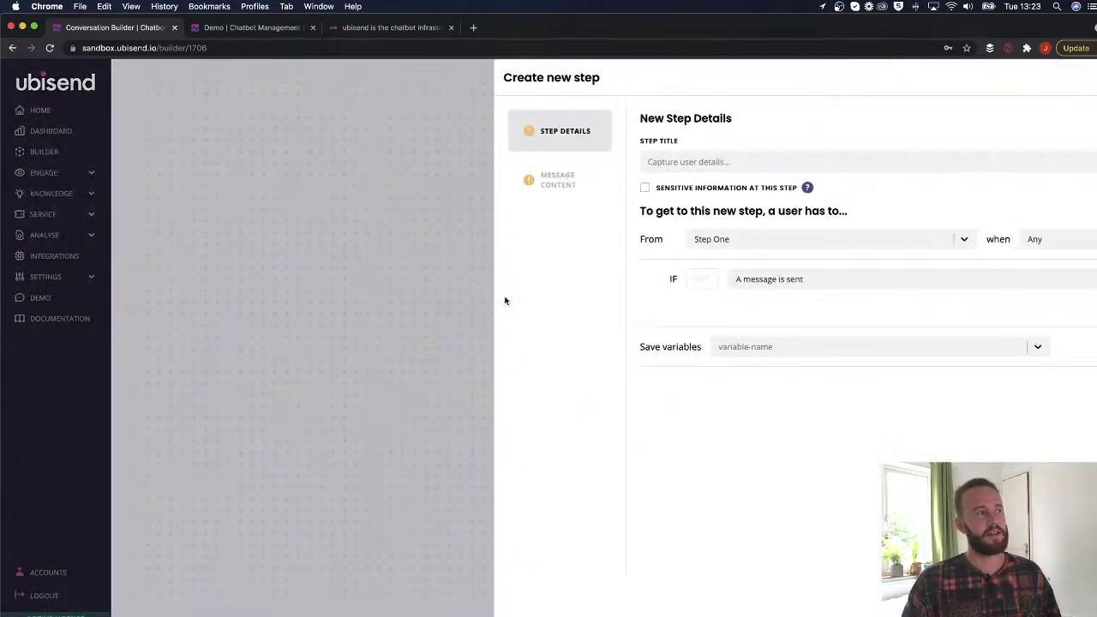
type("No employee number")
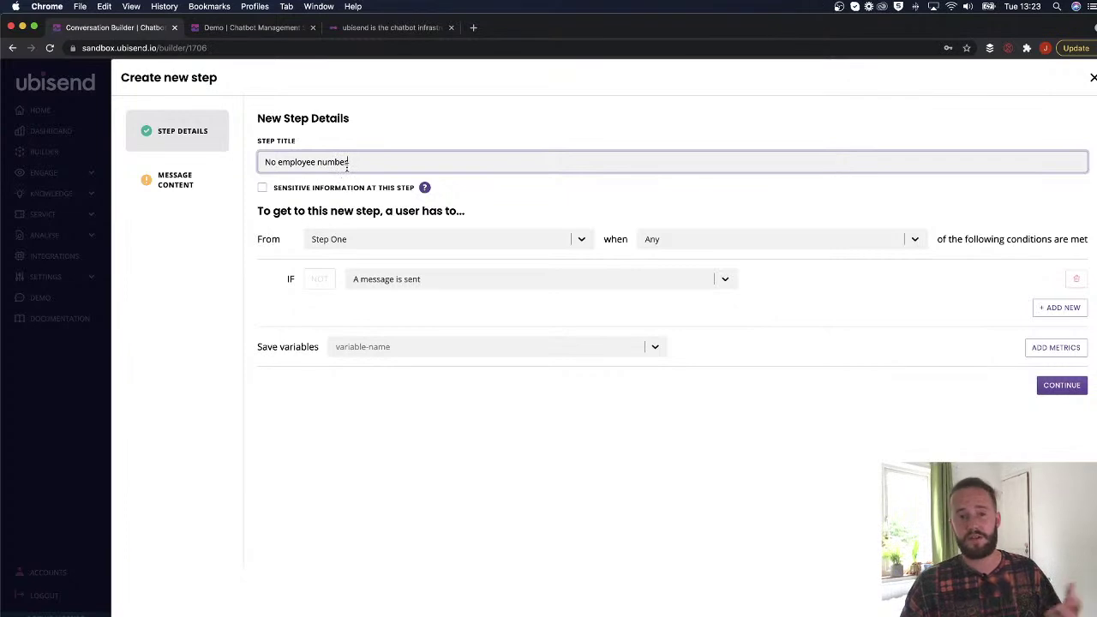
left_click(417, 279)
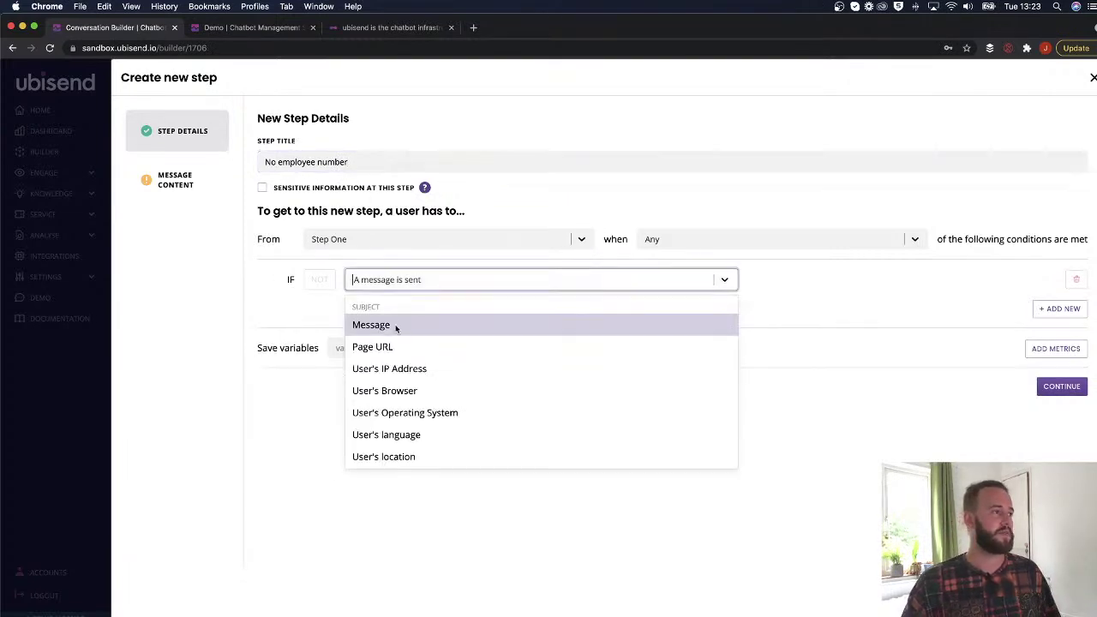
left_click(397, 324)
left_click(610, 285)
type("eq")
left_click(497, 327)
left_click(757, 279)
key("super+v")
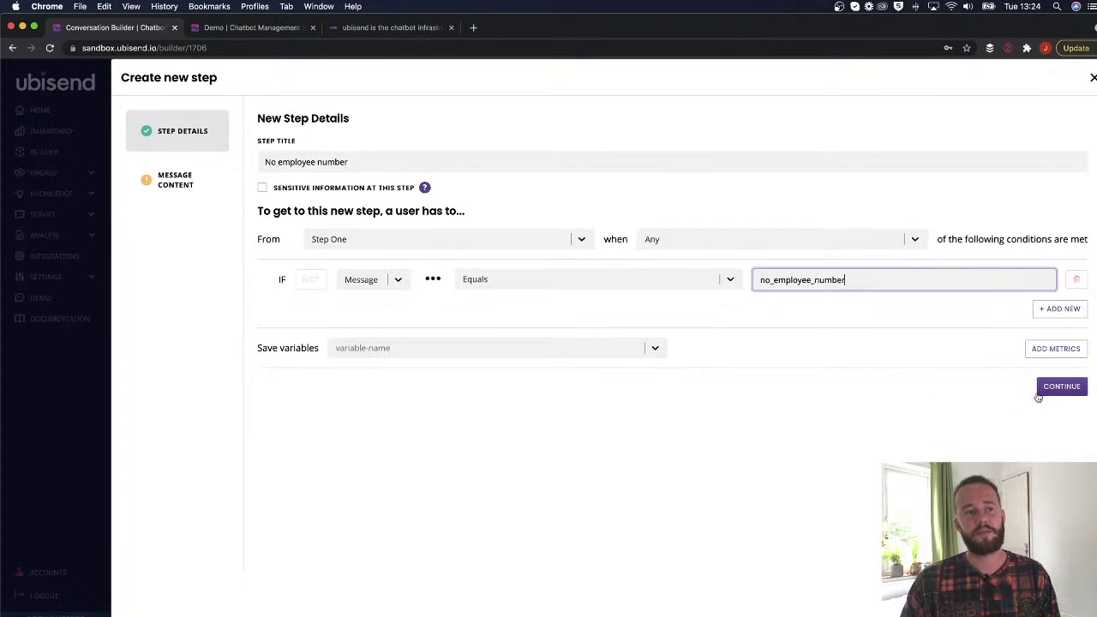
Give the step the English reply 'That's ok, can I take your name please?' and create it.
left_click(1055, 387)
type("Th")
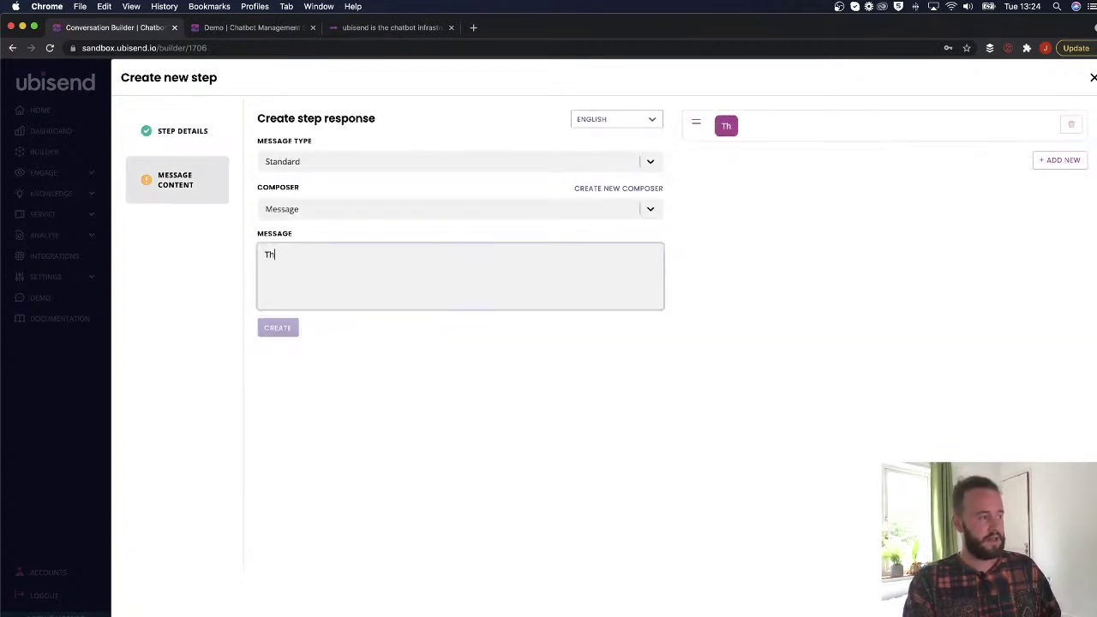
type("at's ok, can")
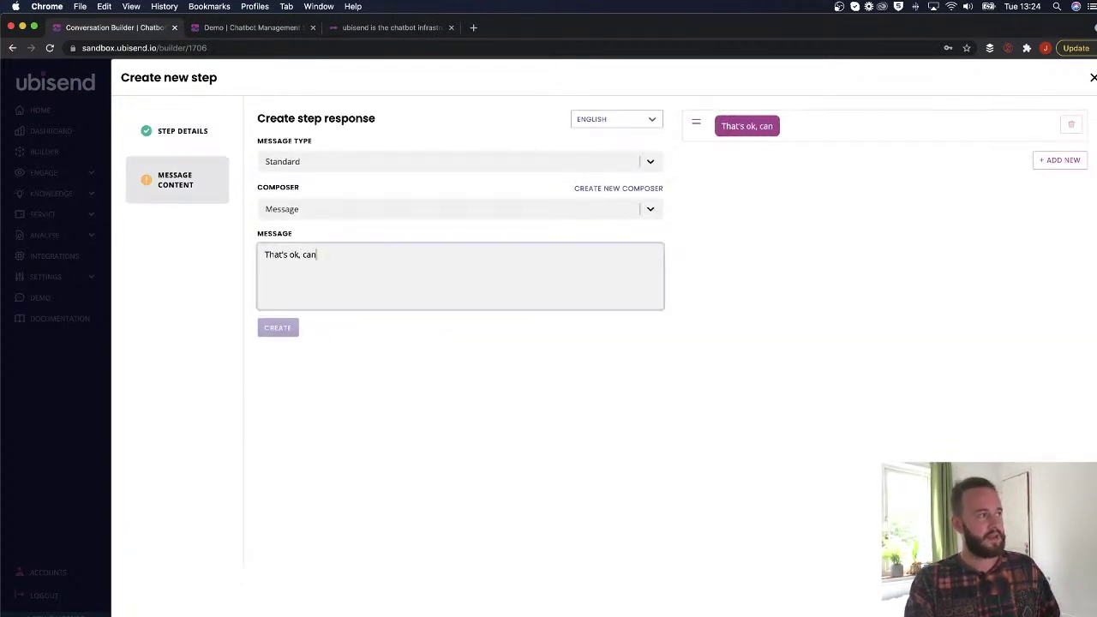
type(" I take your name please?")
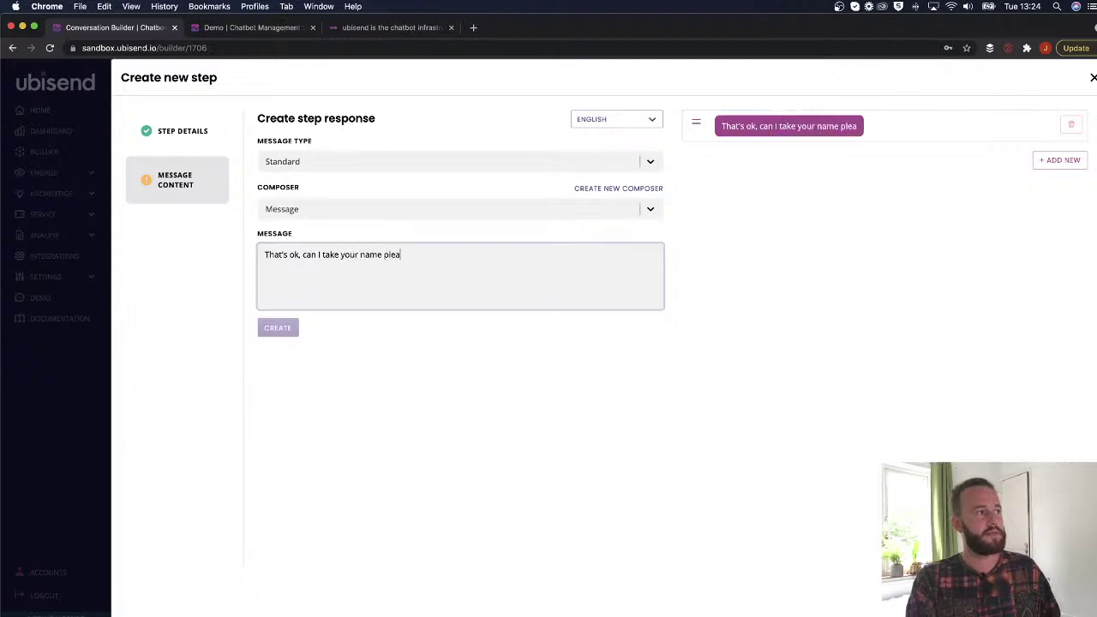
left_click(616, 119)
left_click(604, 179)
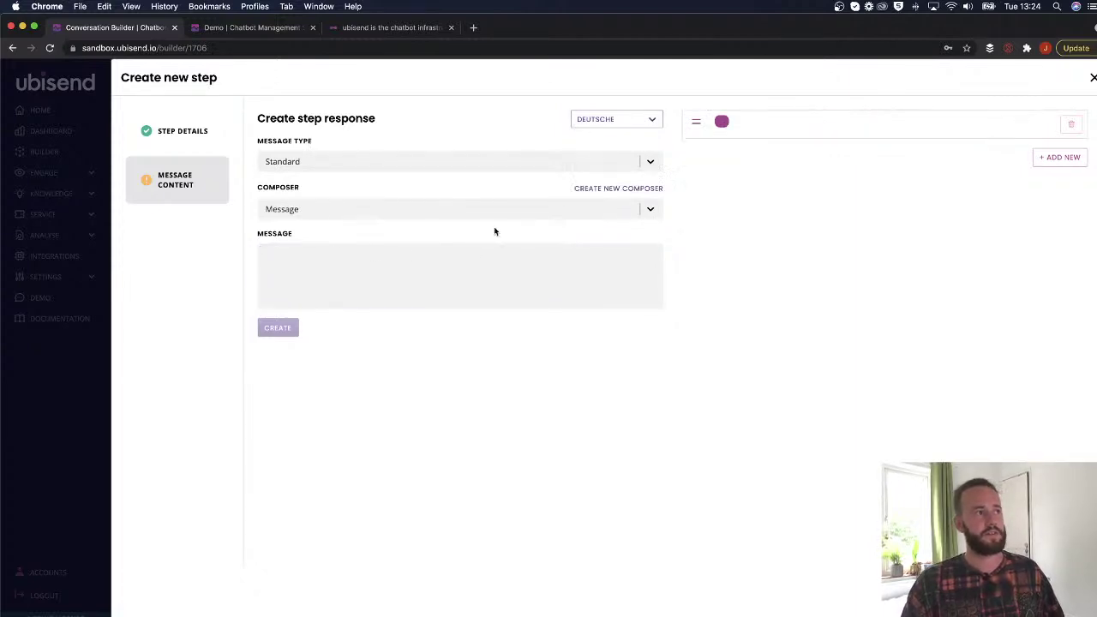
left_click(379, 289)
type("wthwrtjh")
left_click(623, 119)
left_click(625, 151)
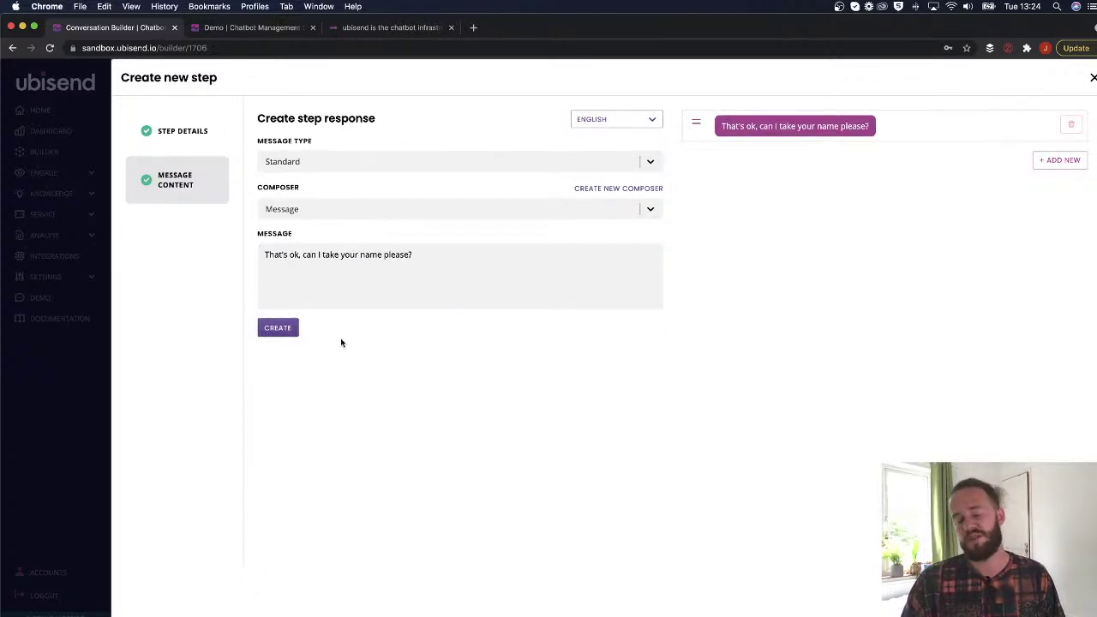
left_click(629, 119)
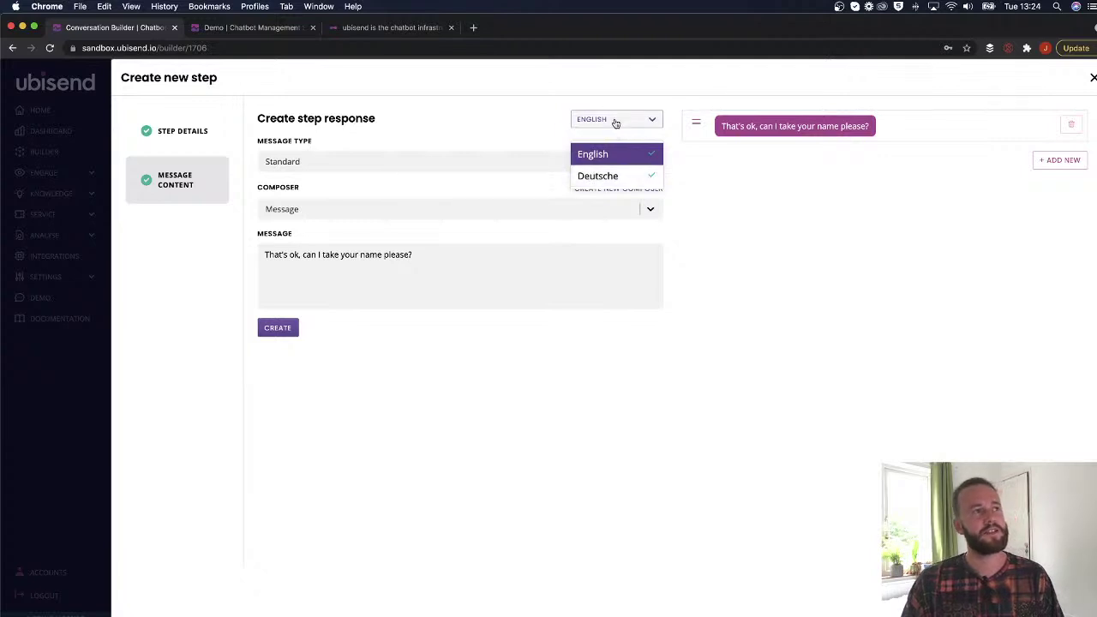
left_click(614, 120)
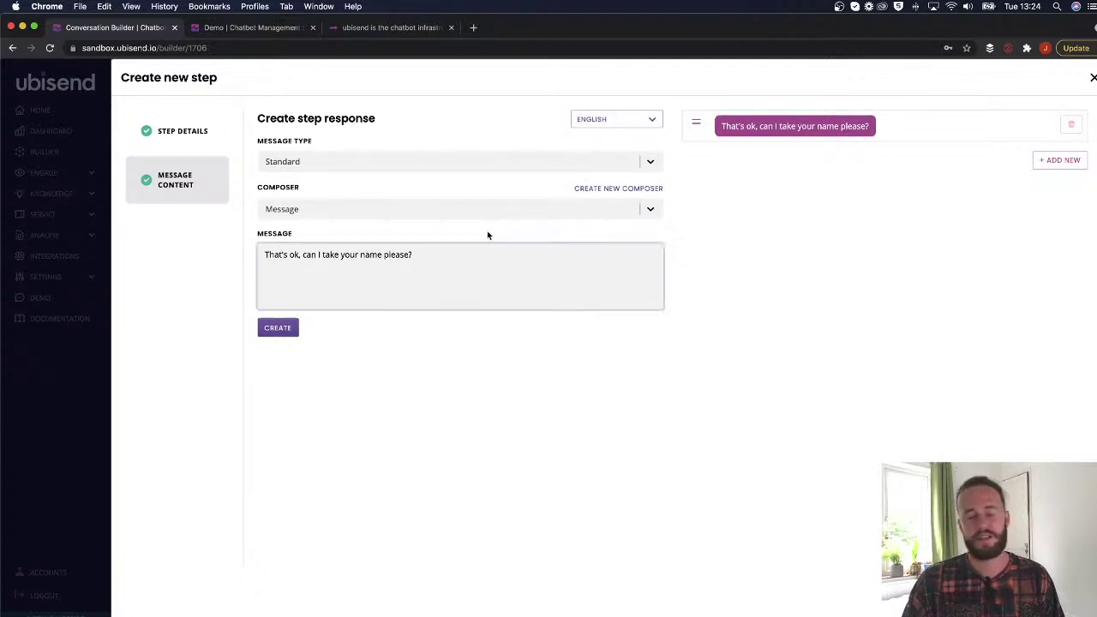
left_click(279, 329)
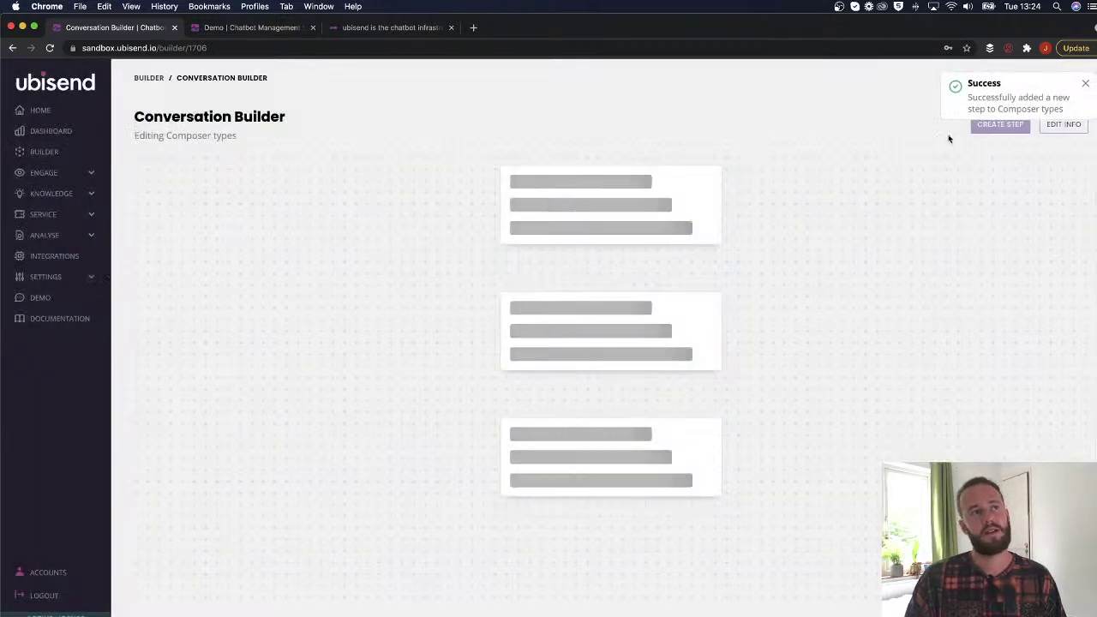
Change Step One's live-chat transition condition to Message 'Is a number'.
scroll(651, 343, "down", 3)
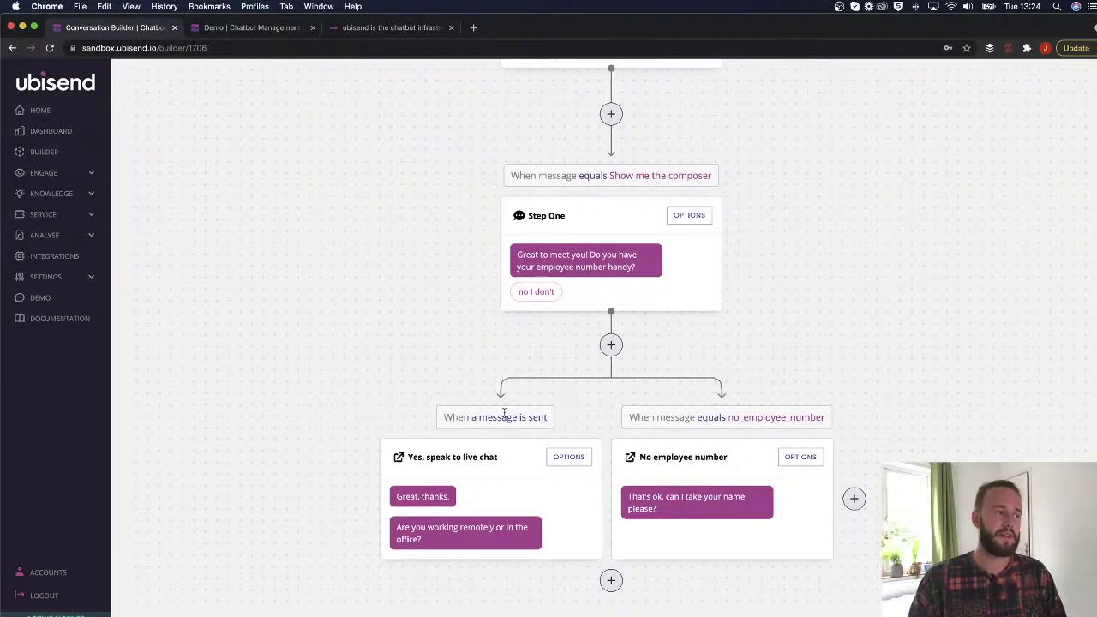
left_click_drag(443, 418, 547, 417)
left_click(613, 220)
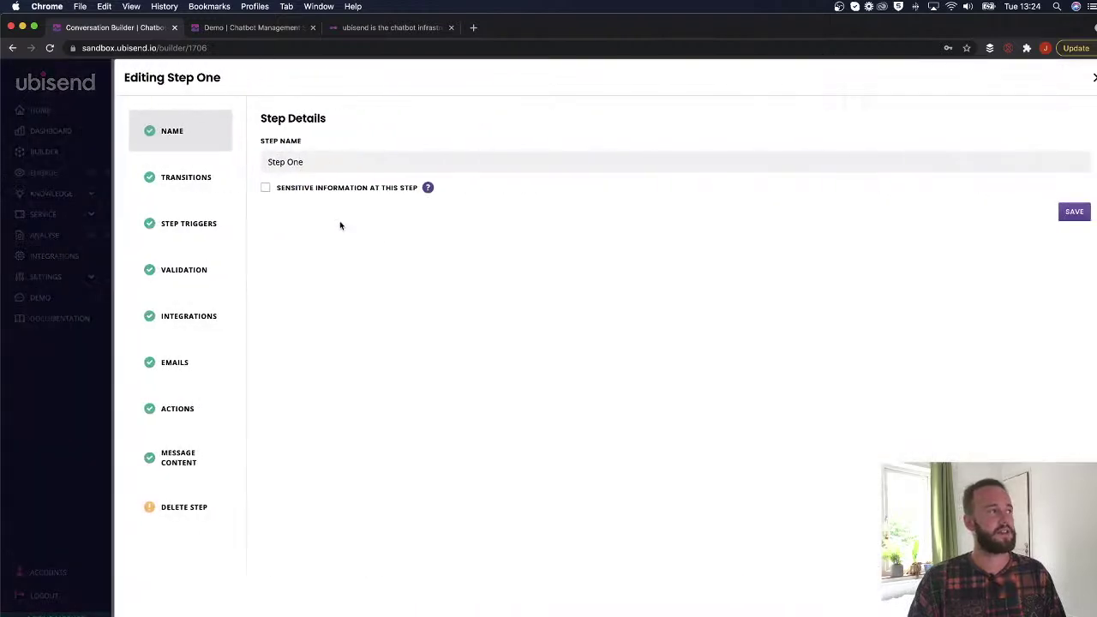
left_click(199, 174)
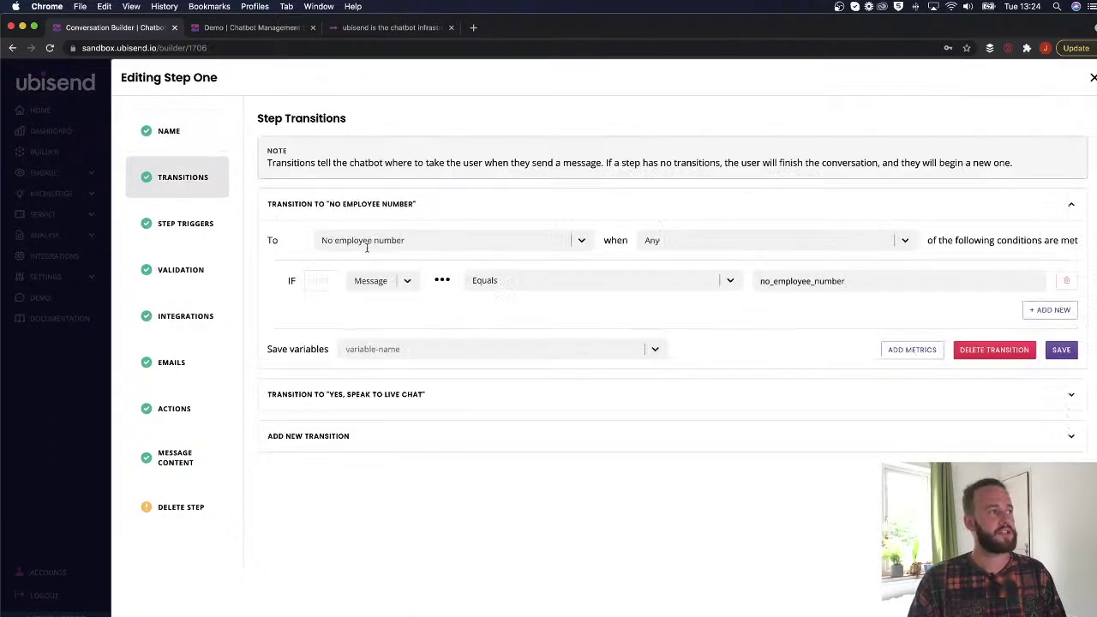
left_click(1064, 396)
scroll(588, 337, "down", 1)
left_click(432, 418)
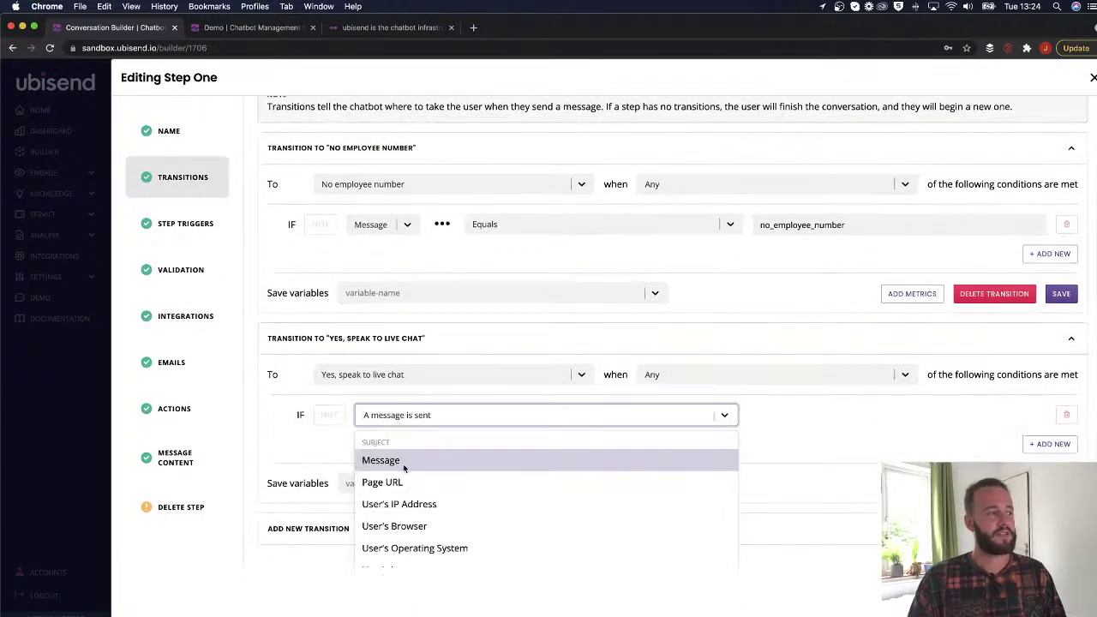
left_click(372, 463)
left_click(595, 417)
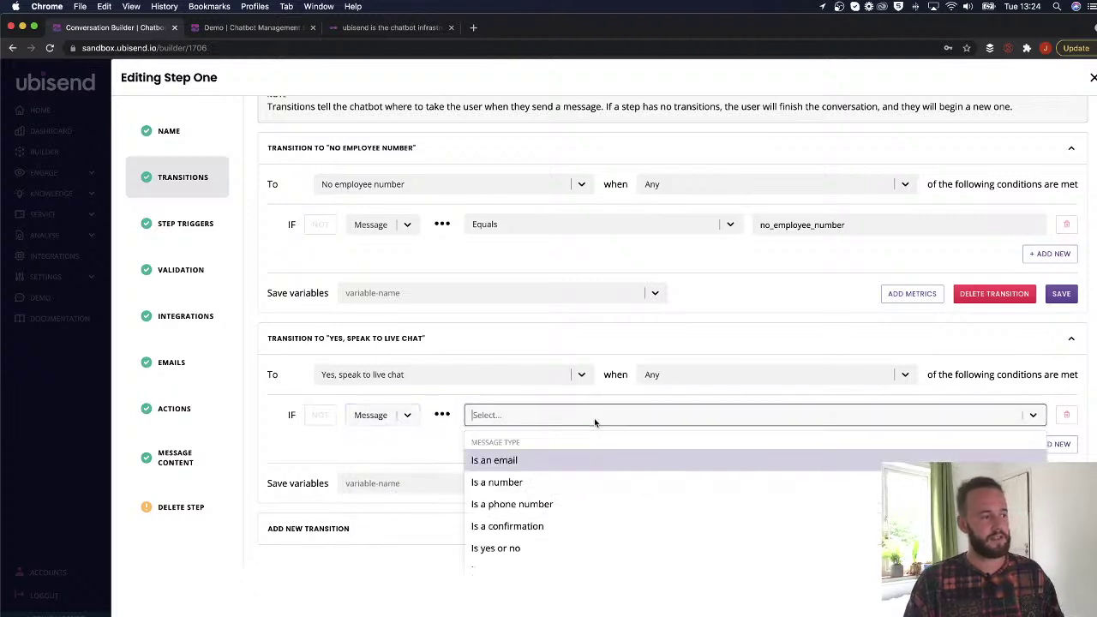
left_click(497, 482)
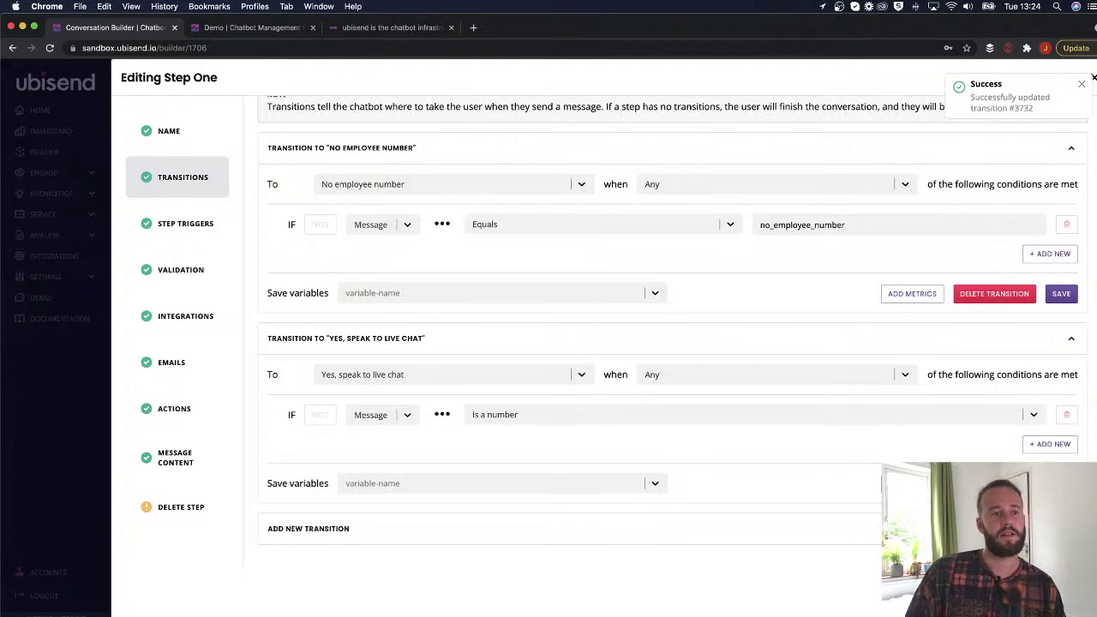
Reset the demo chat and send 'Show me the composer' to the bot.
left_click(250, 27)
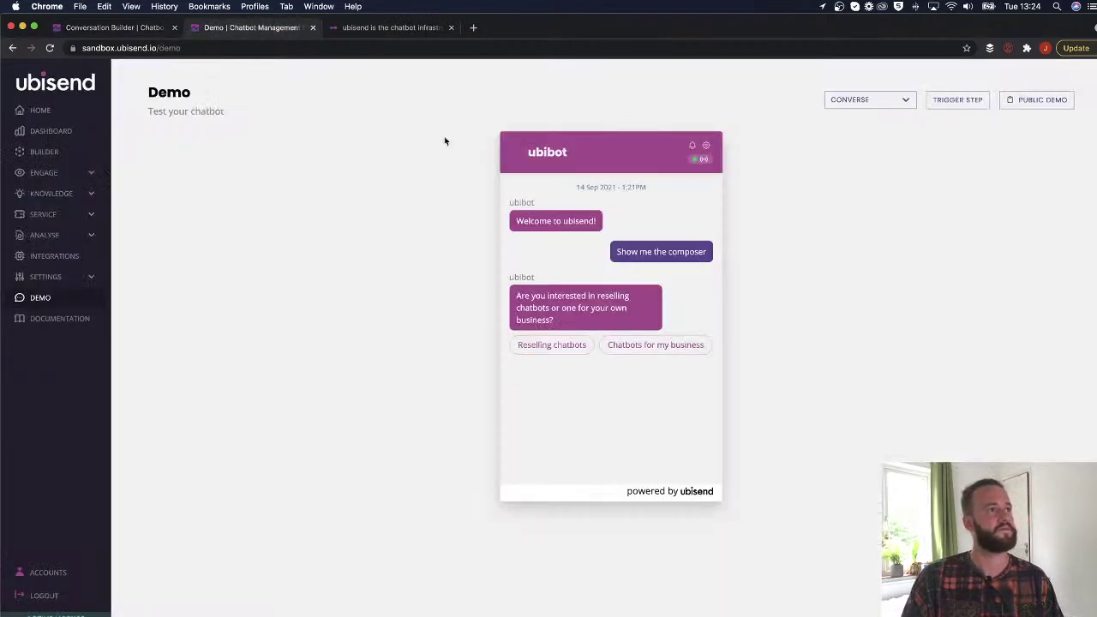
left_click(705, 146)
left_click(549, 230)
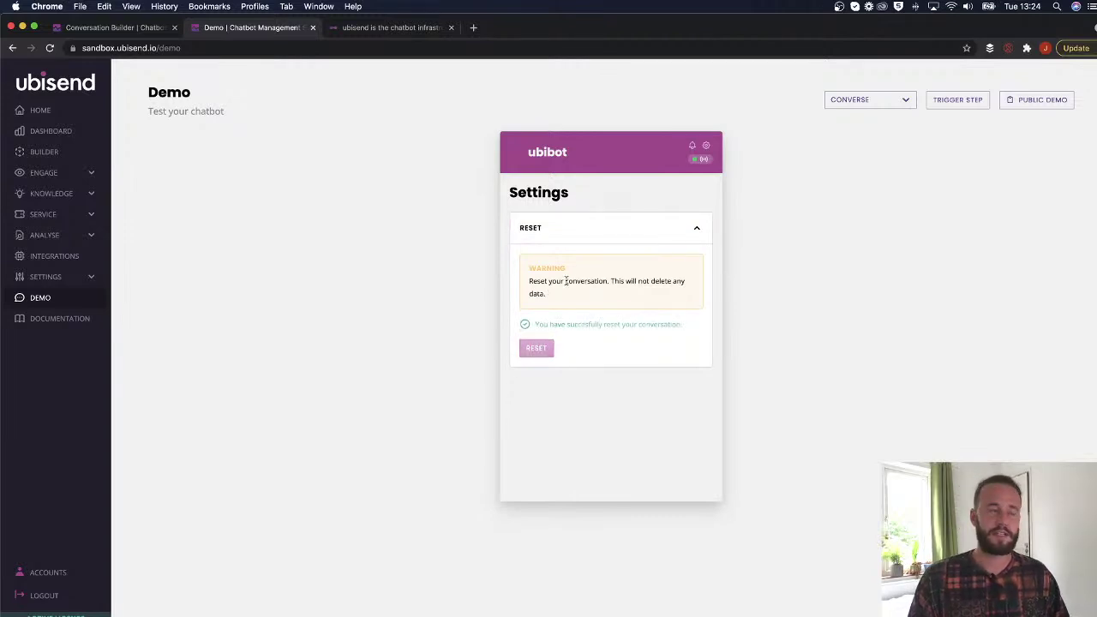
left_click(705, 146)
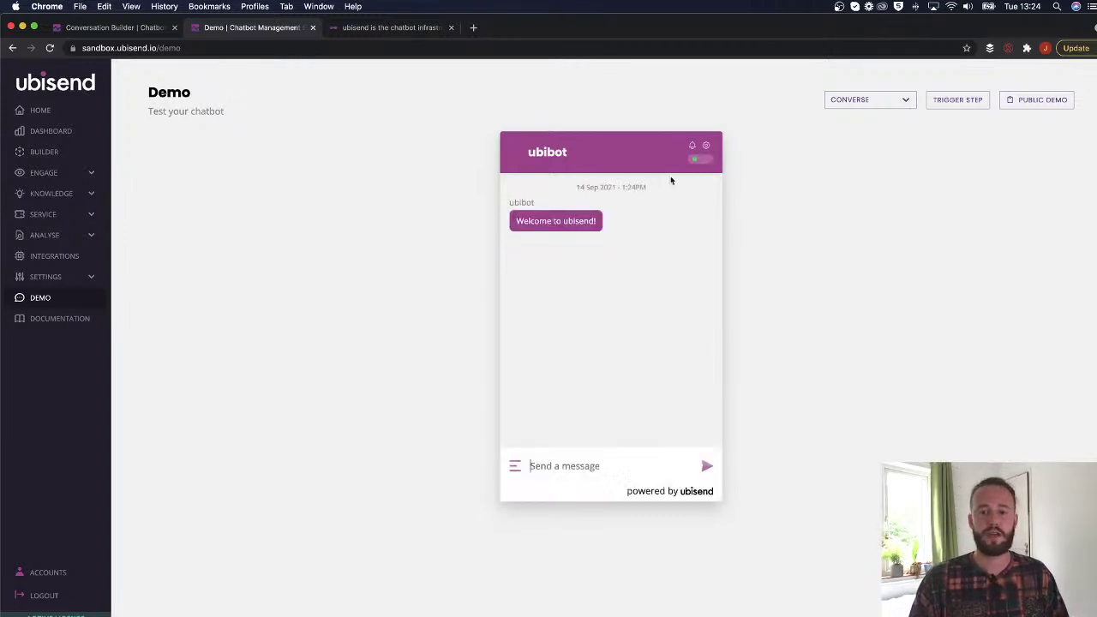
type("no_employee_number")
key("super+a")
type("Show me the composer")
key("Return")
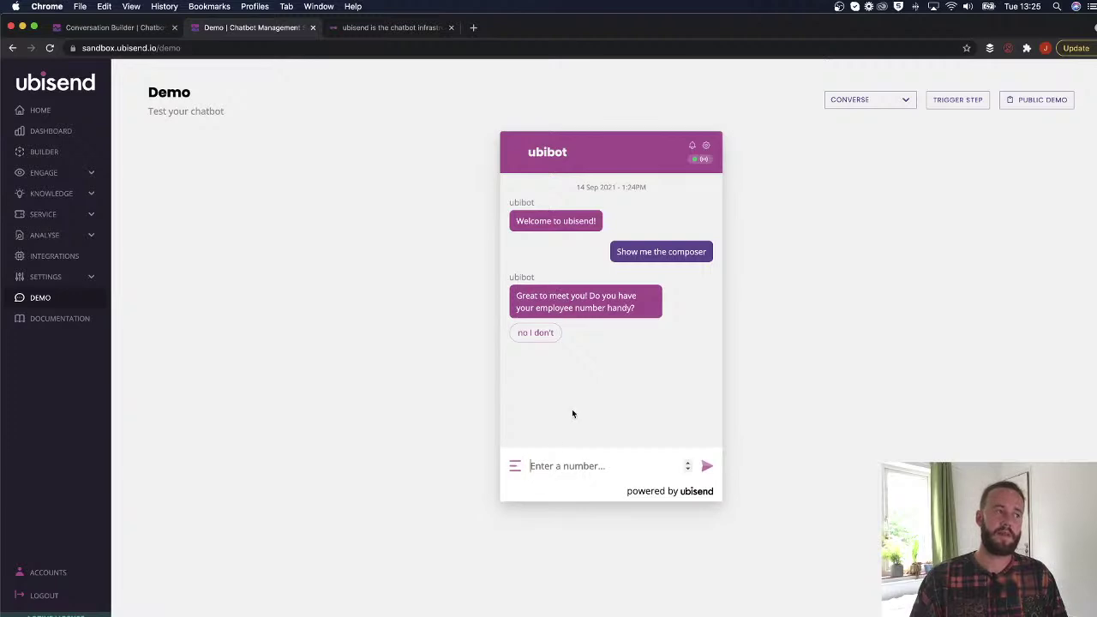
Answer the employee-number question with 8 and send it.
type("4")
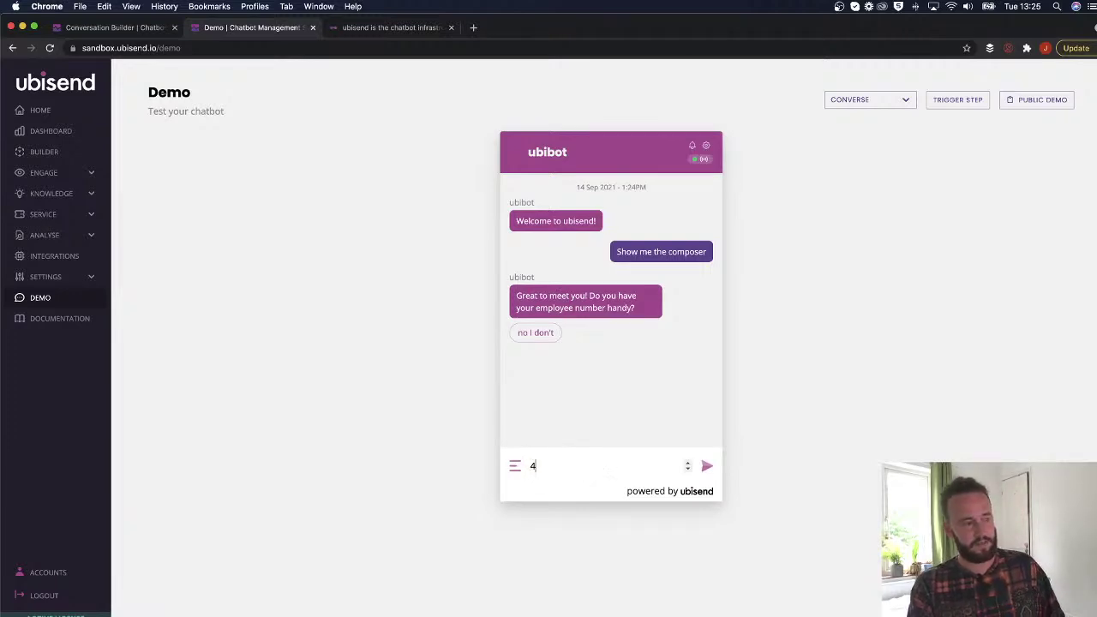
key("ctrl+Up")
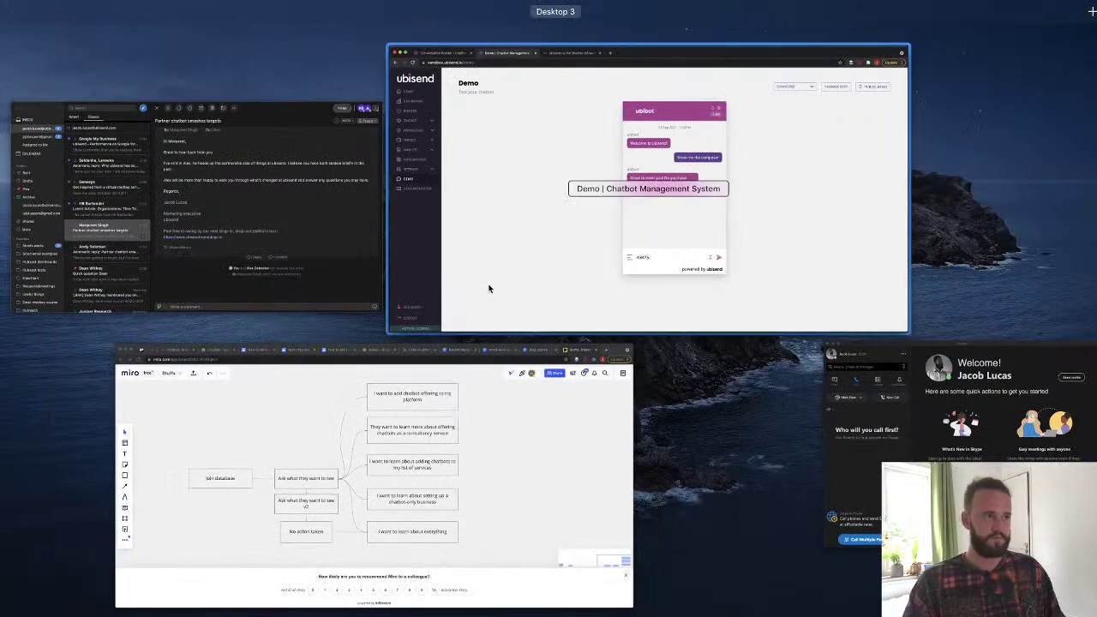
left_click(479, 294)
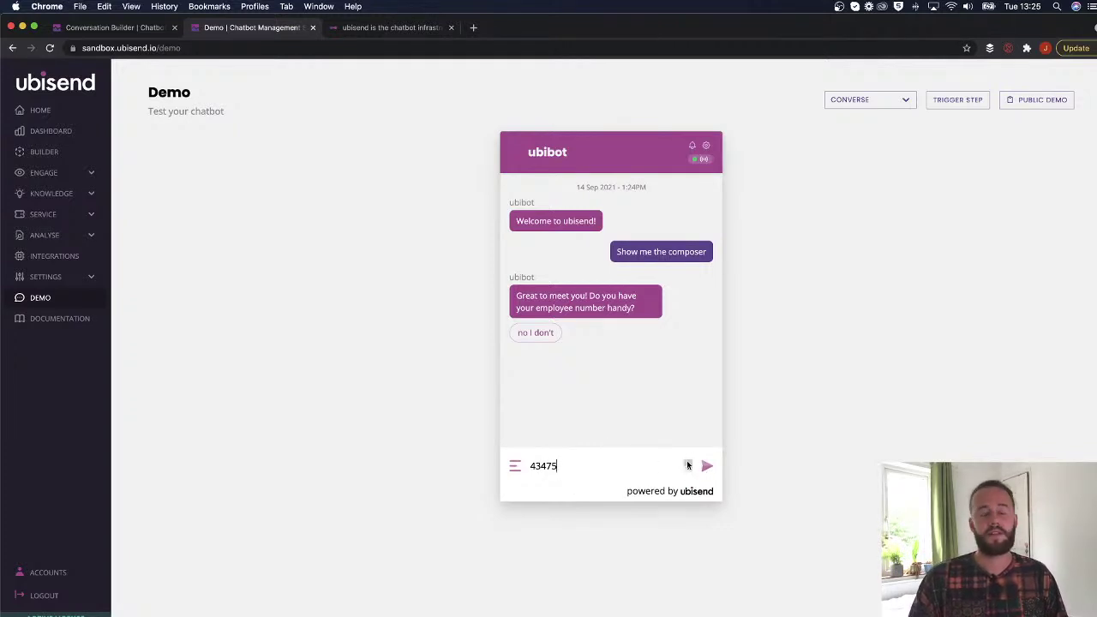
left_click(688, 463)
left_click(688, 468)
left_click(688, 469)
left_click(688, 469)
left_click_drag(546, 471, 532, 468)
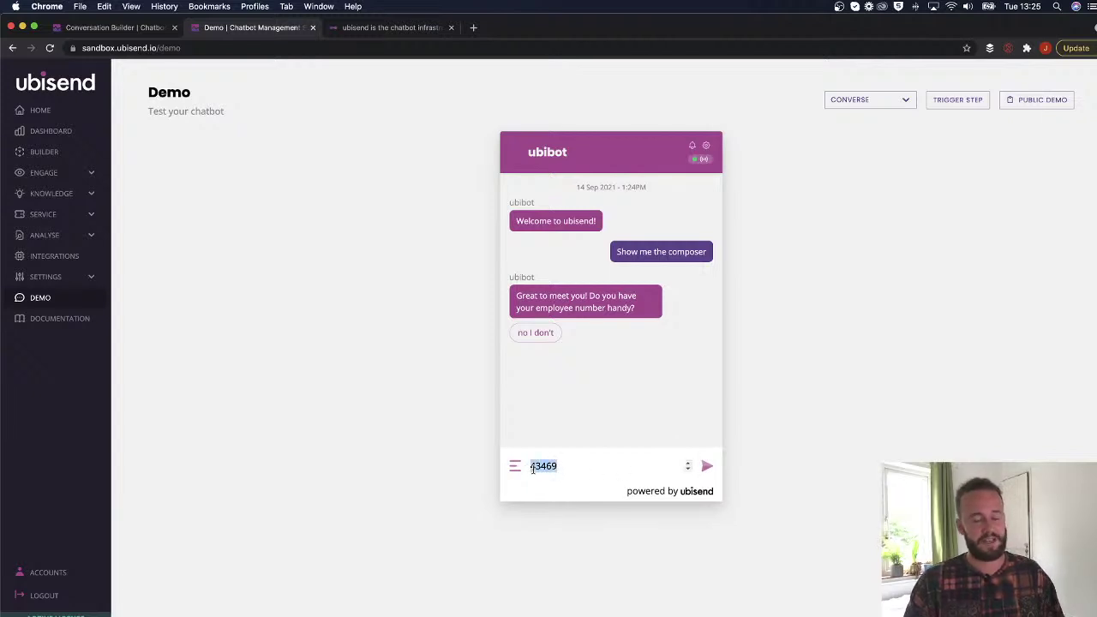
type("3")
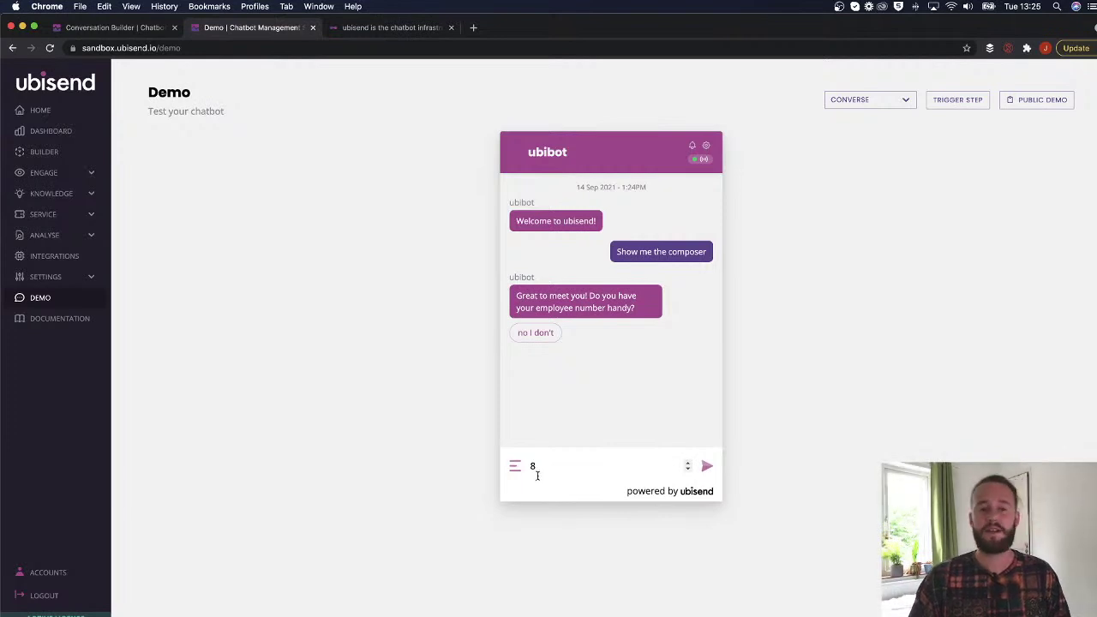
left_click(706, 465)
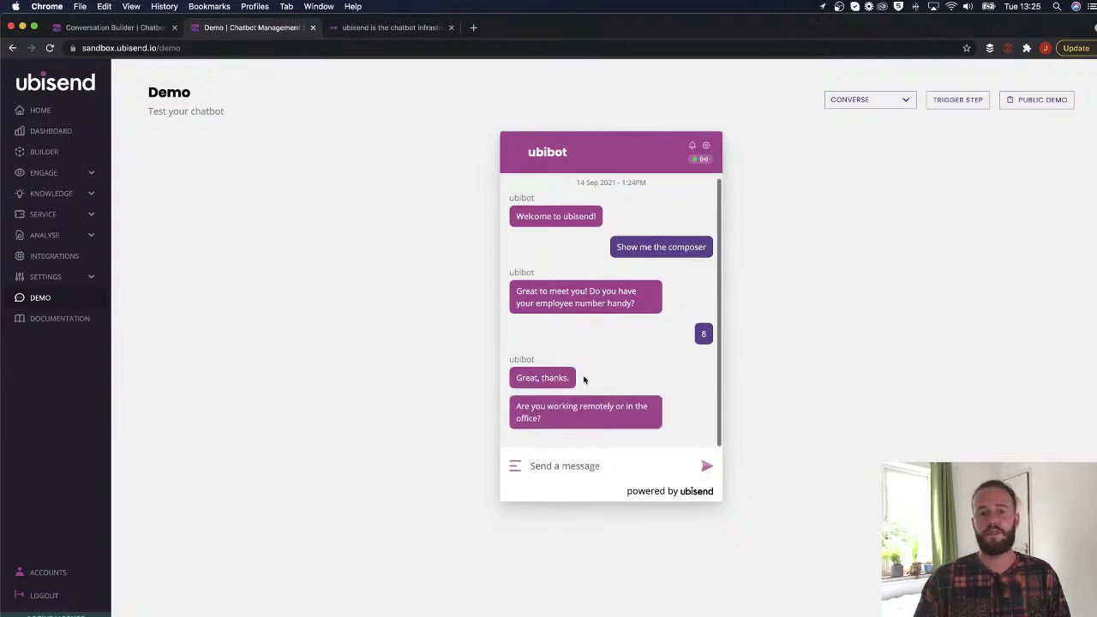
Reset the demo conversation and send the trigger message 'Show me the composer'.
left_click(707, 147)
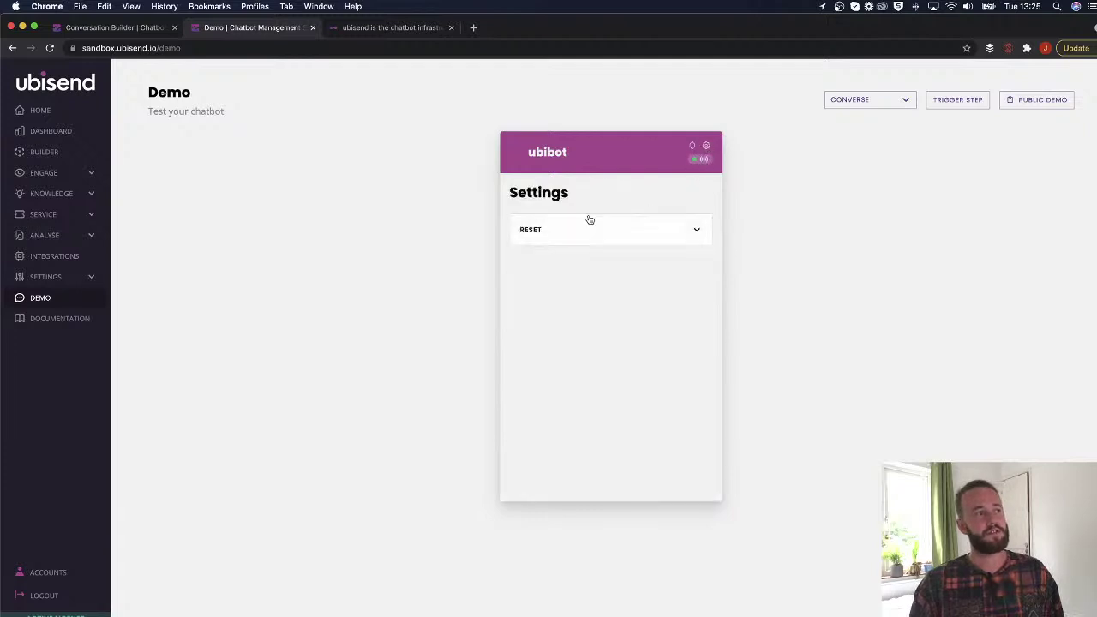
left_click(587, 224)
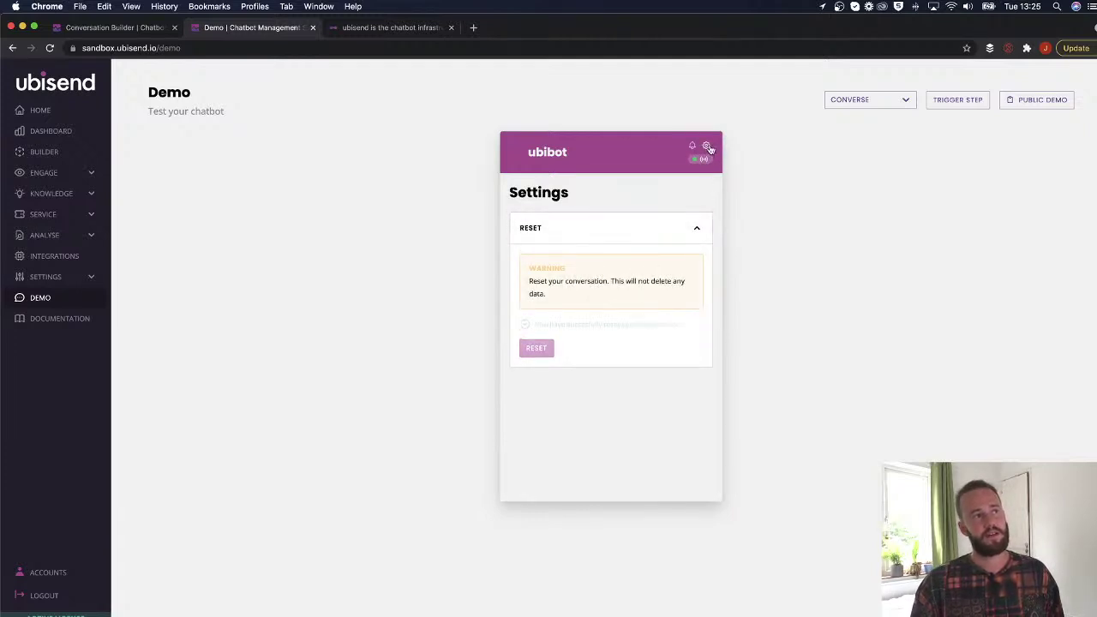
left_click(536, 326)
left_click(553, 472)
type("no_employee_number")
key("BackSpace")
key("BackSpace")
key("BackSpace")
key("BackSpace")
key("BackSpace")
key("BackSpace")
key("BackSpace")
key("BackSpace")
key("BackSpace")
key("BackSpace")
key("BackSpace")
key("BackSpace")
key("BackSpace")
key("BackSpace")
key("BackSpace")
key("BackSpace")
key("BackSpace")
key("BackSpace")
type("Show me the composer")
key("super+q")
key("super+a")
key("super+c")
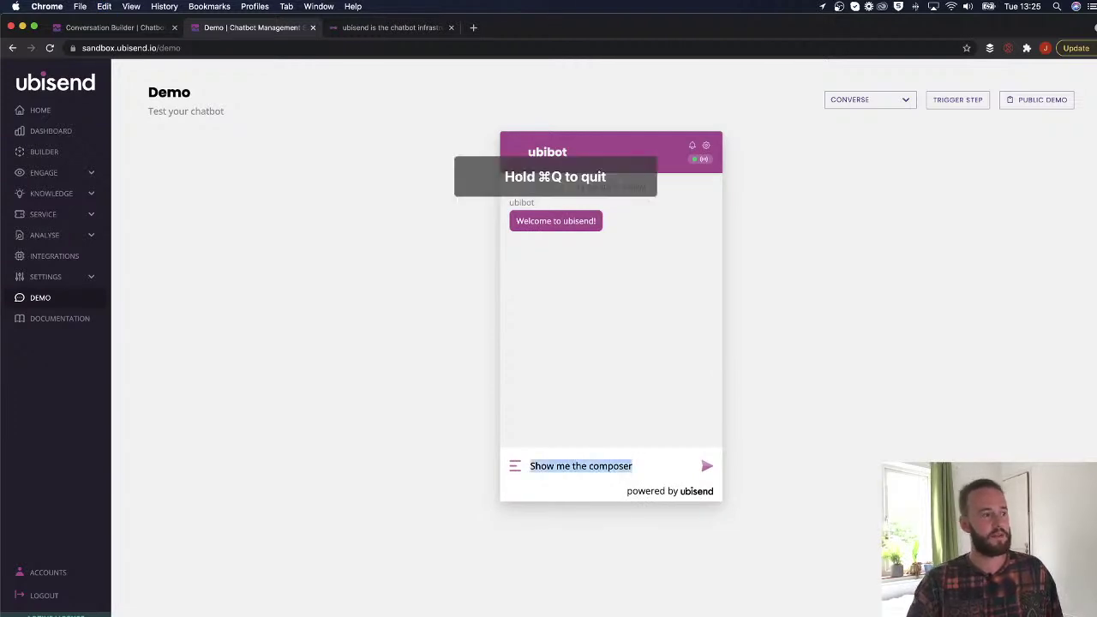
left_click(636, 465)
left_click(706, 465)
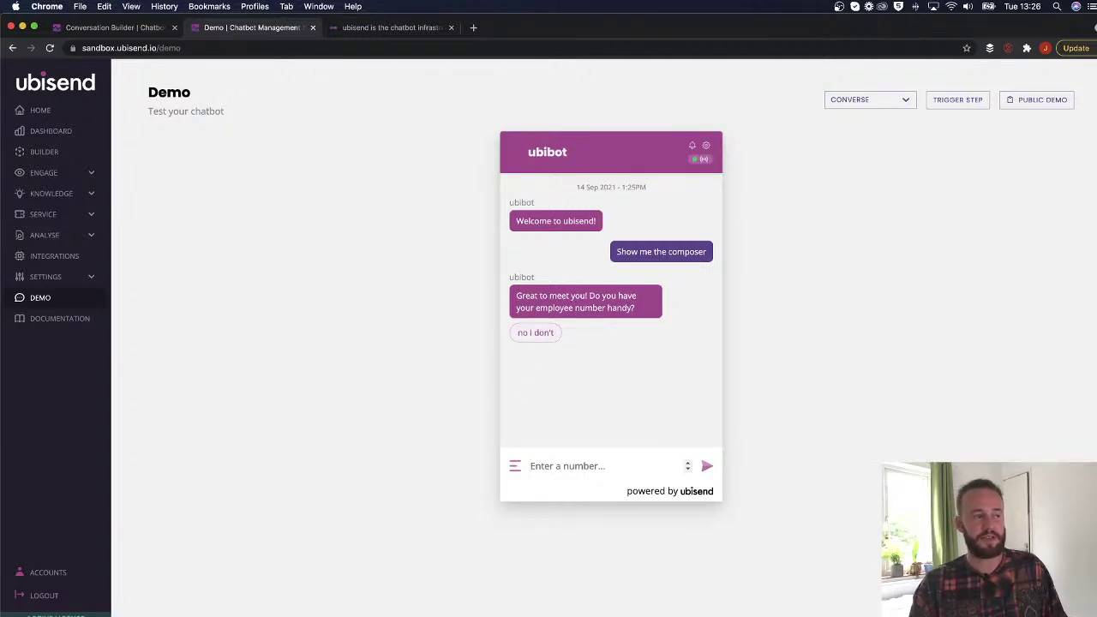
Answer 'no I don't' and type a name in reply to the bot's request.
left_click(562, 461)
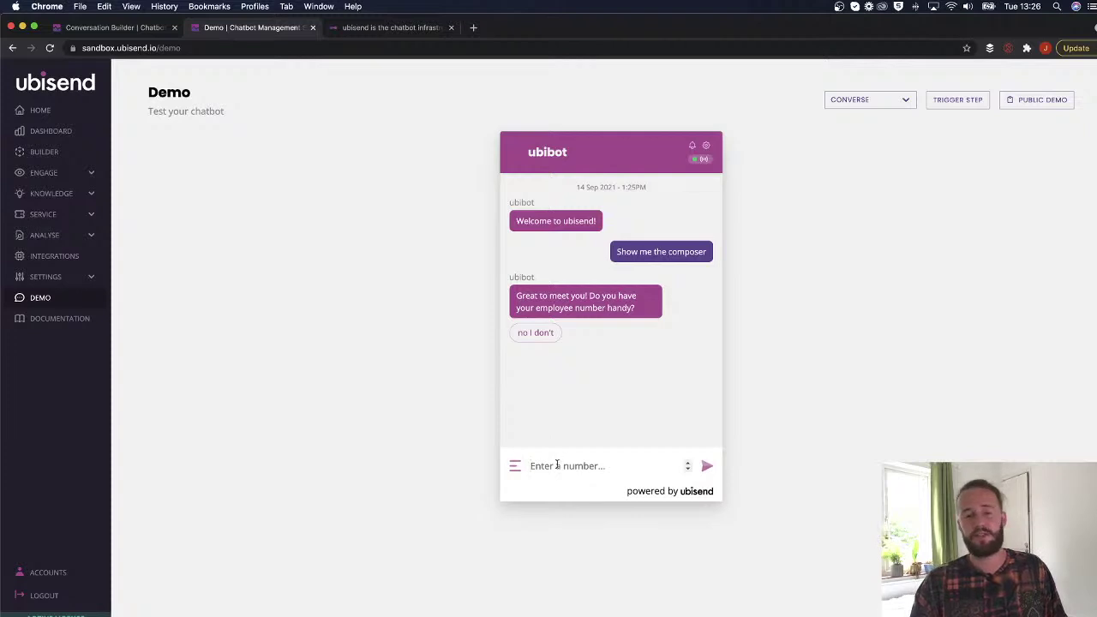
left_click(549, 335)
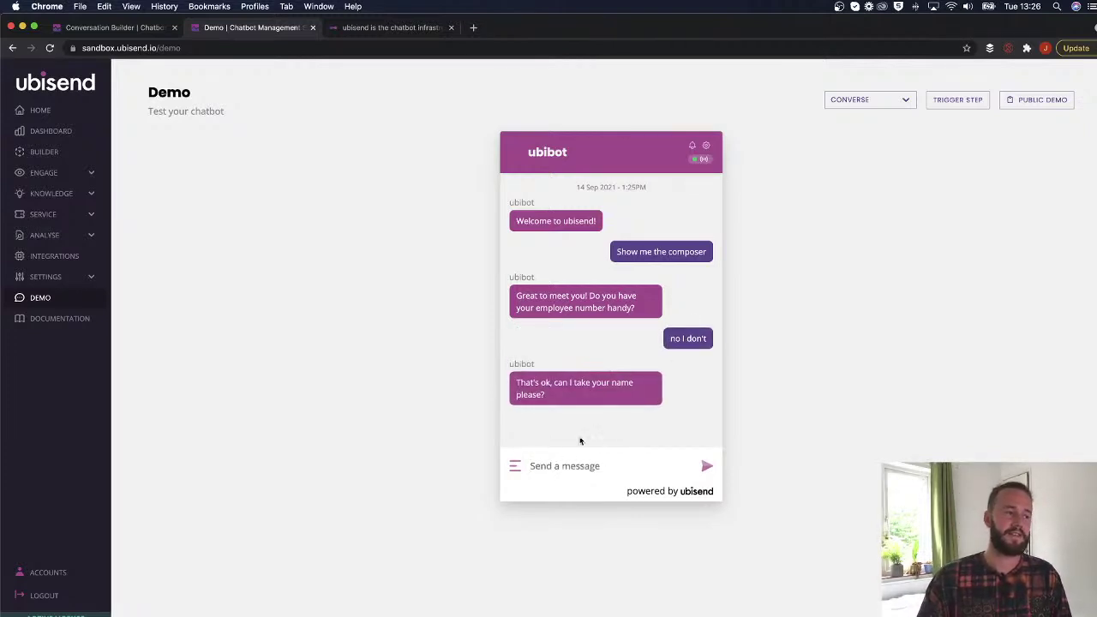
type("Jacob")
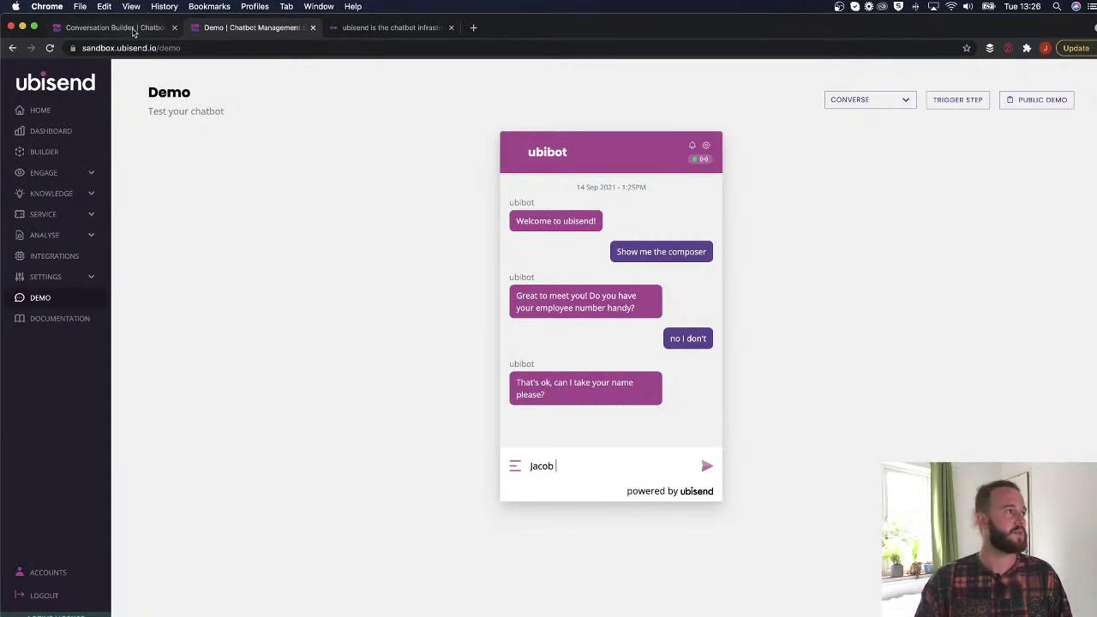
Set Step One's composer to Live Chat in its message content.
left_click(118, 27)
left_click(1091, 80)
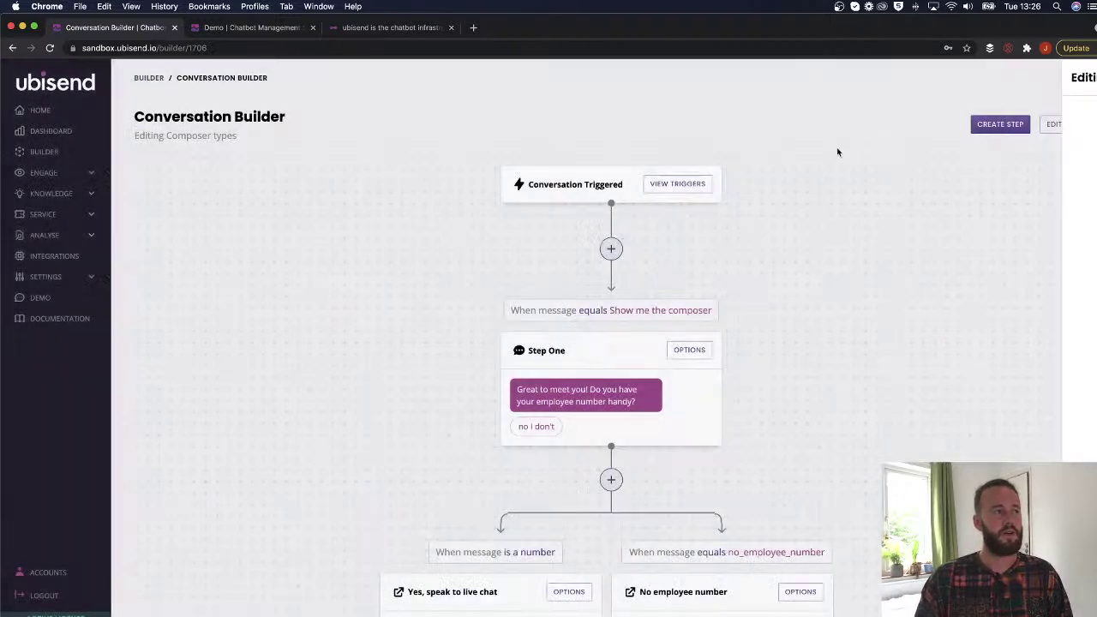
left_click(689, 350)
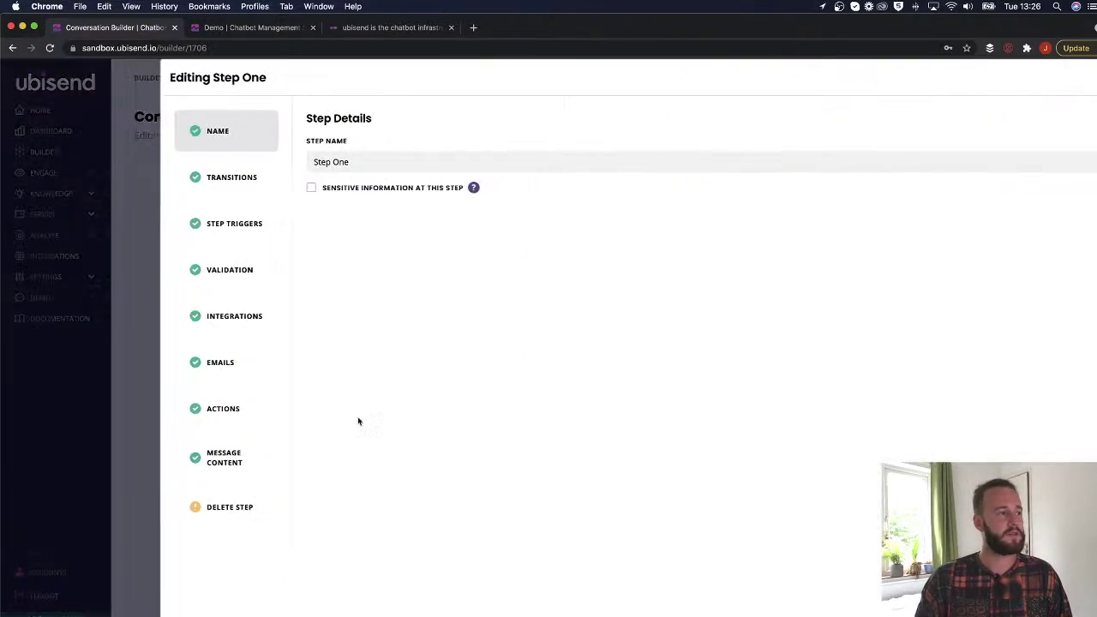
left_click(185, 458)
left_click(336, 206)
scroll(335, 303, "down", 4)
scroll(335, 305, "up", 1)
scroll(335, 305, "down", 1)
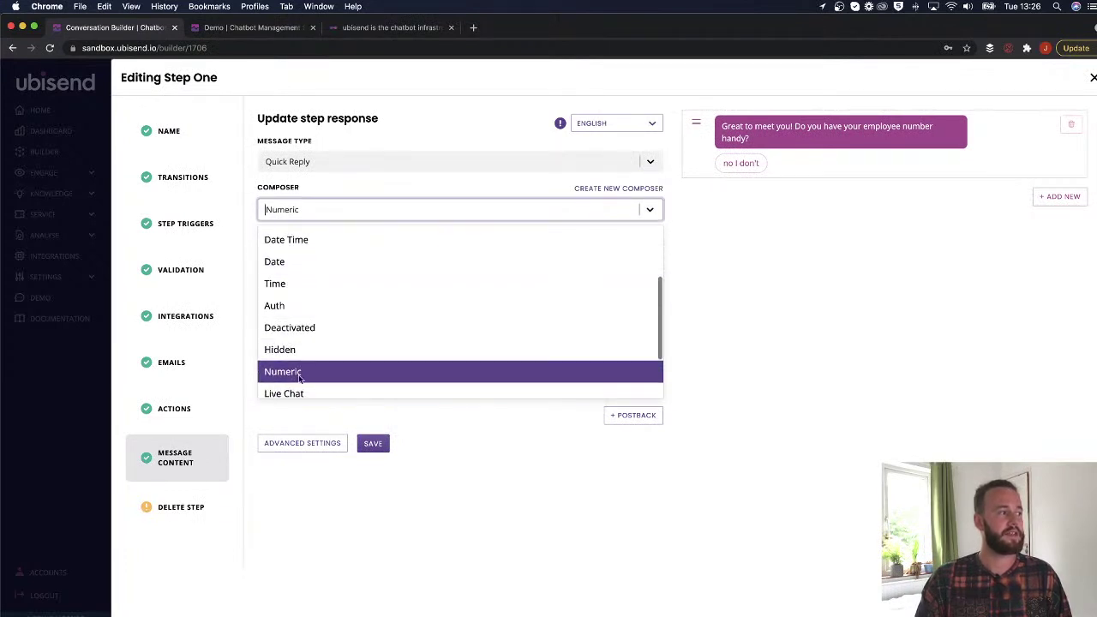
left_click(343, 391)
Replace Step One's message with 'Welcome to live chat' as a Standard message and save.
triple_click(426, 261)
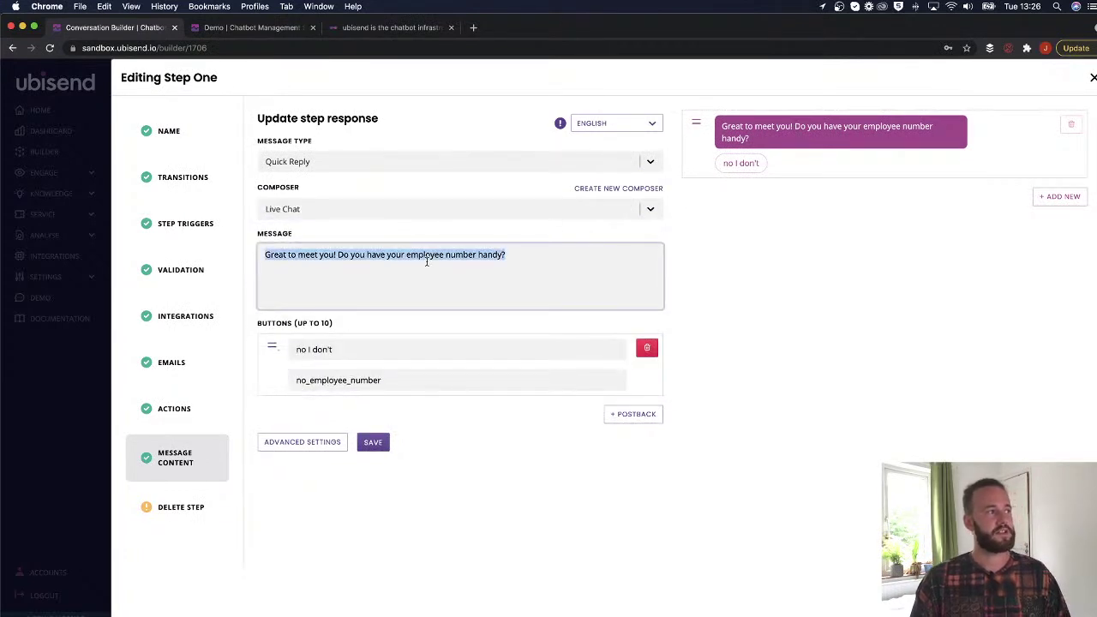
key("BackSpace")
type("W")
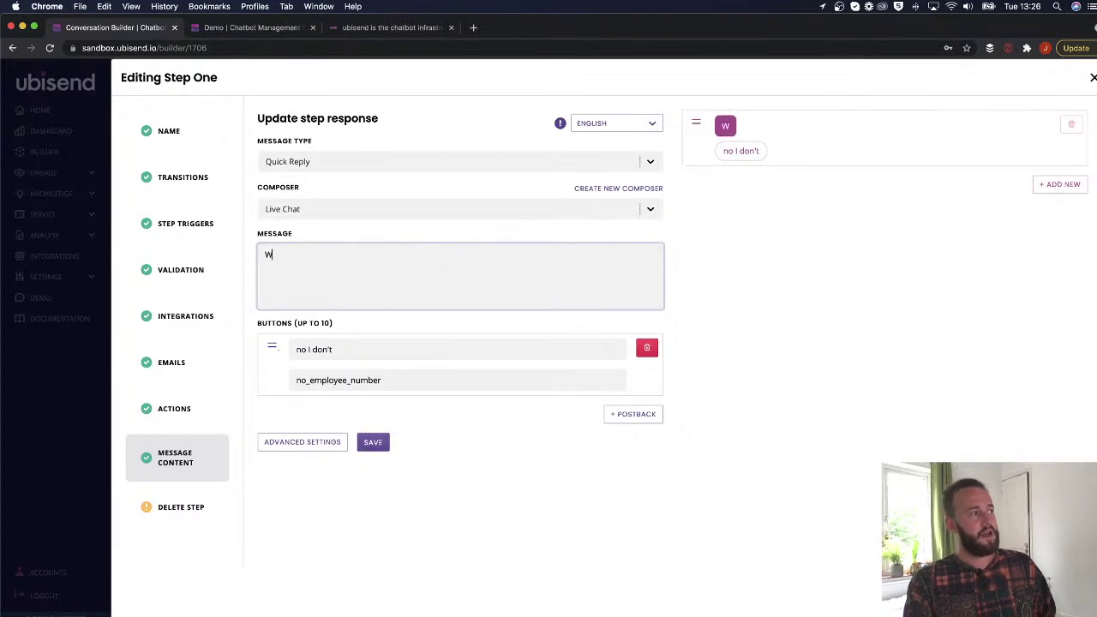
type("elcome to live chat")
left_click(685, 183)
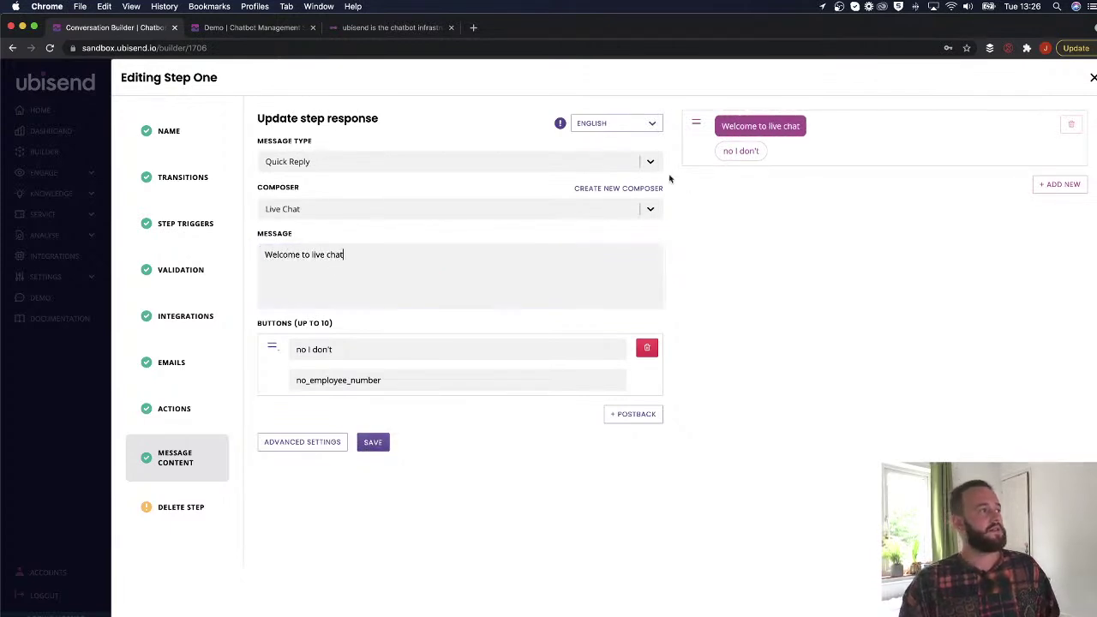
left_click(493, 161)
left_click(372, 188)
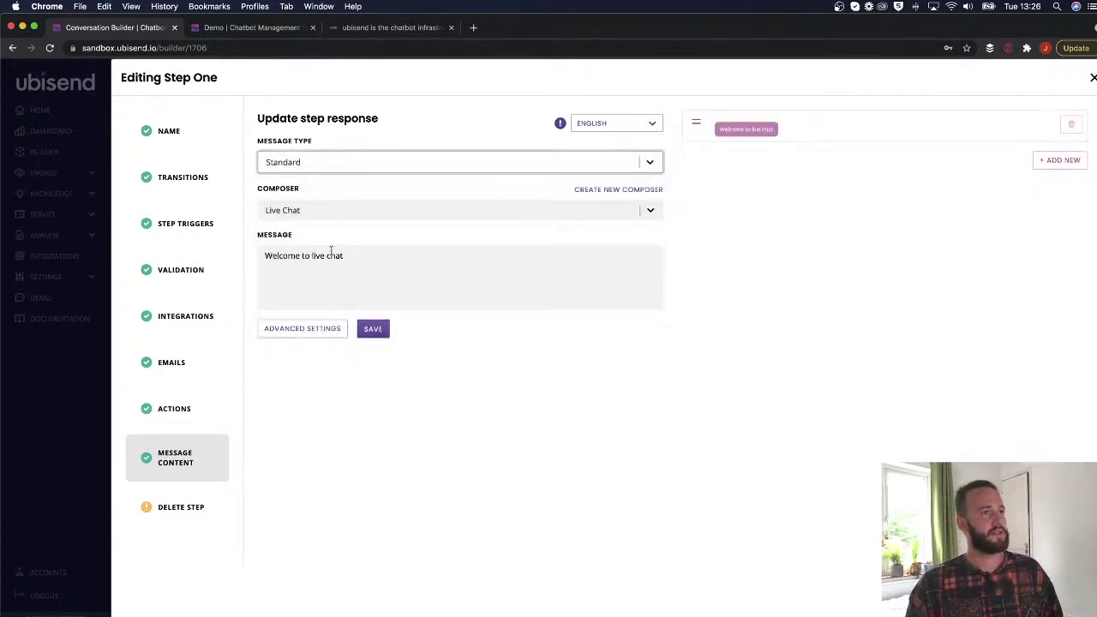
left_click(382, 329)
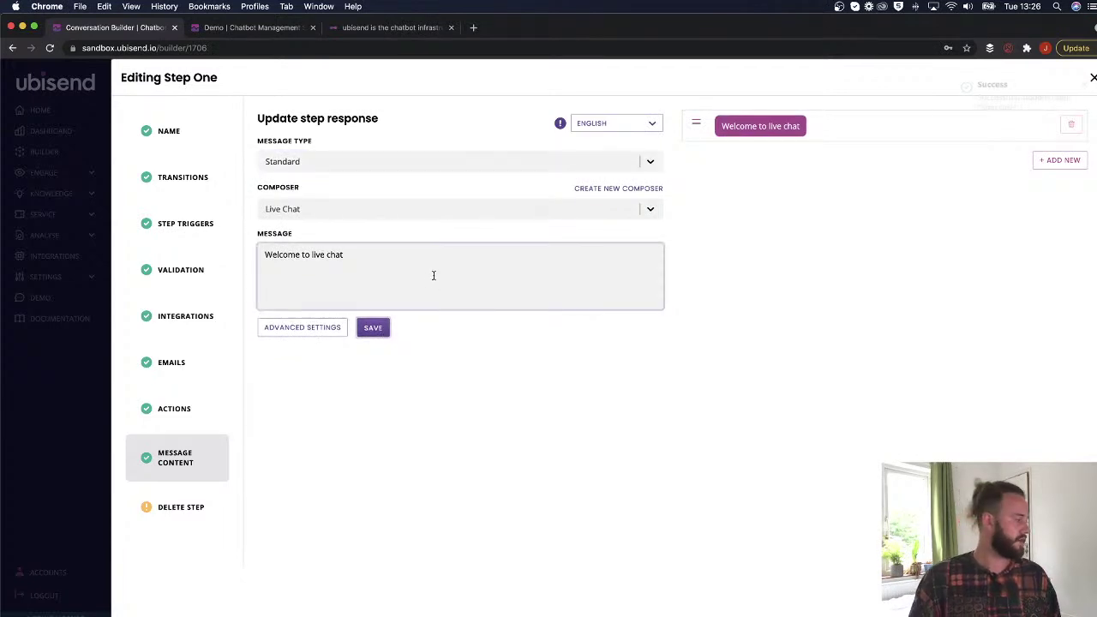
left_click(282, 27)
Reset the demo chat, send 'Show me the composer', and test typing in the live-chat reply box.
left_click(706, 145)
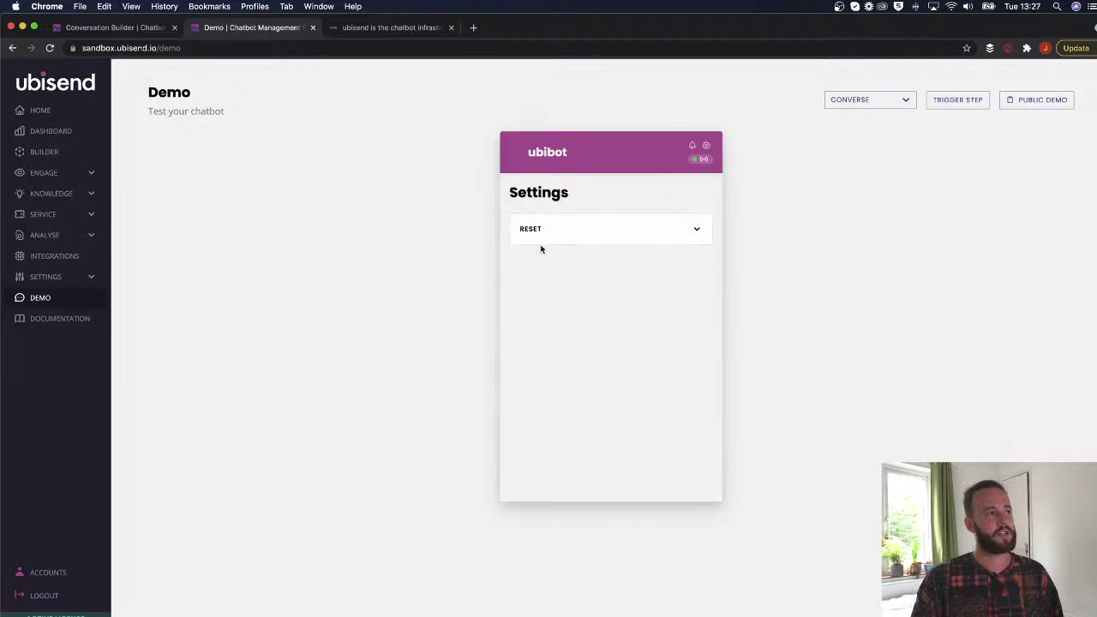
left_click(601, 239)
left_click(536, 326)
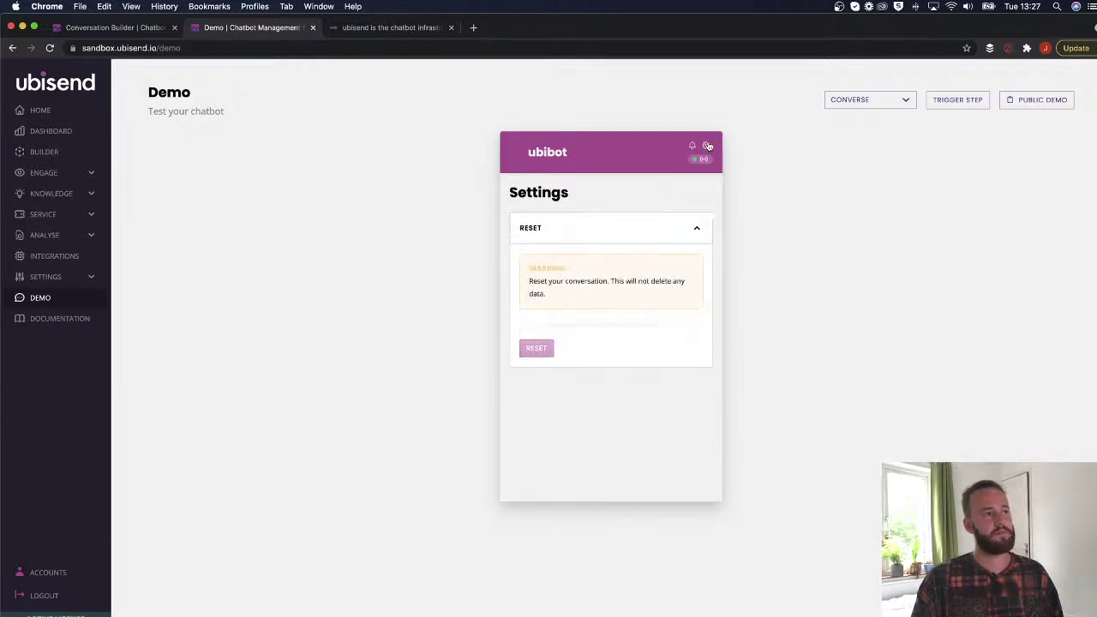
key("super+v")
key("Return")
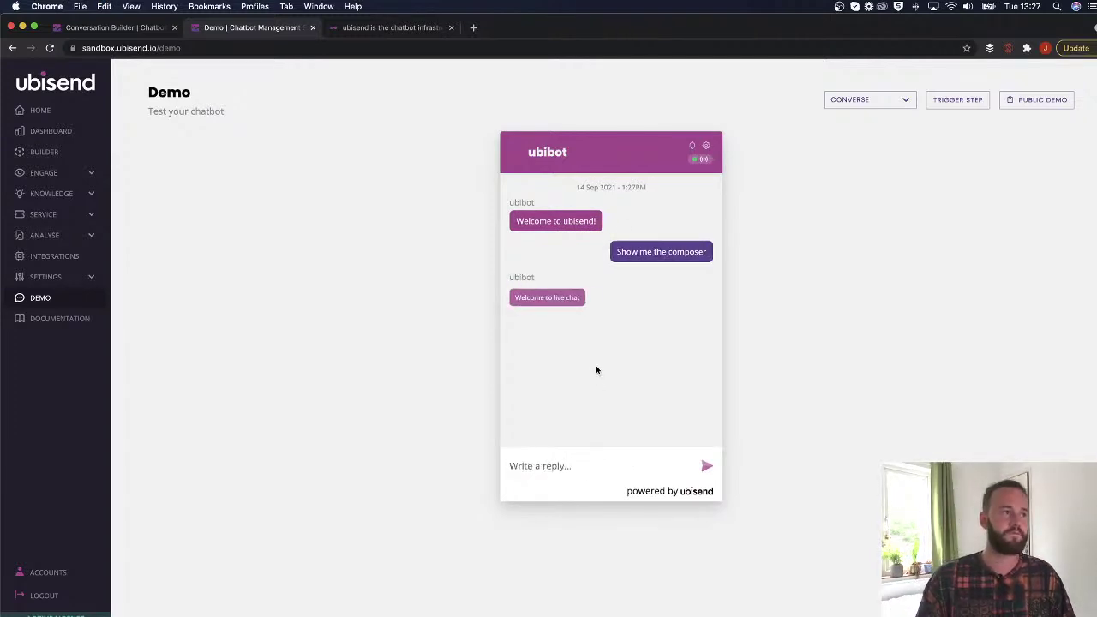
left_click(550, 470)
type("slggi")
key("BackSpace")
key("BackSpace")
key("BackSpace")
key("BackSpace")
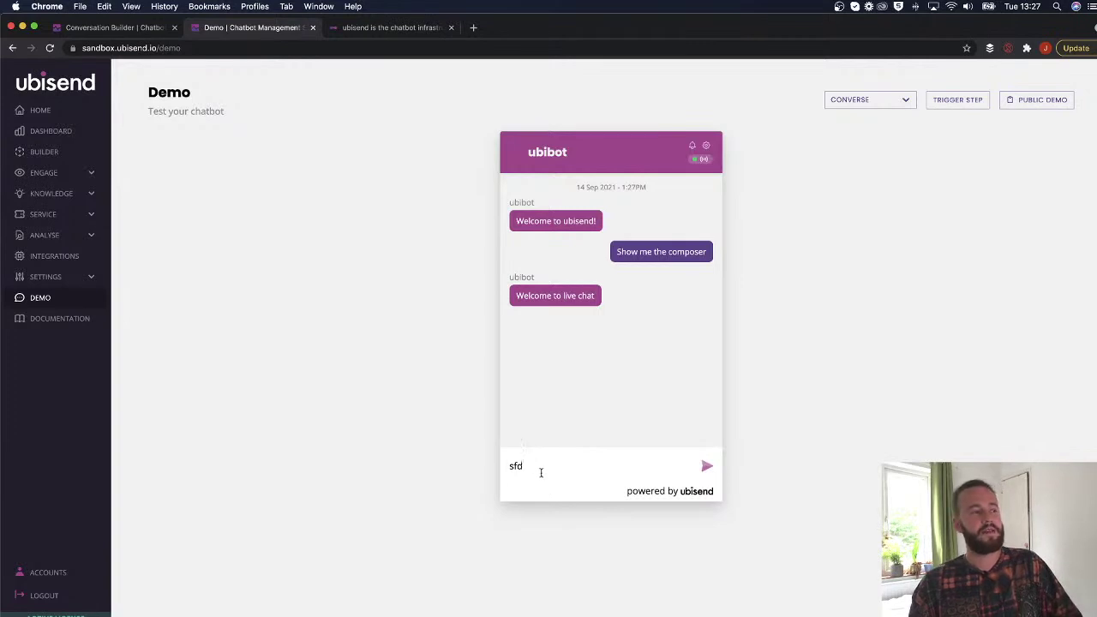
key("BackSpace")
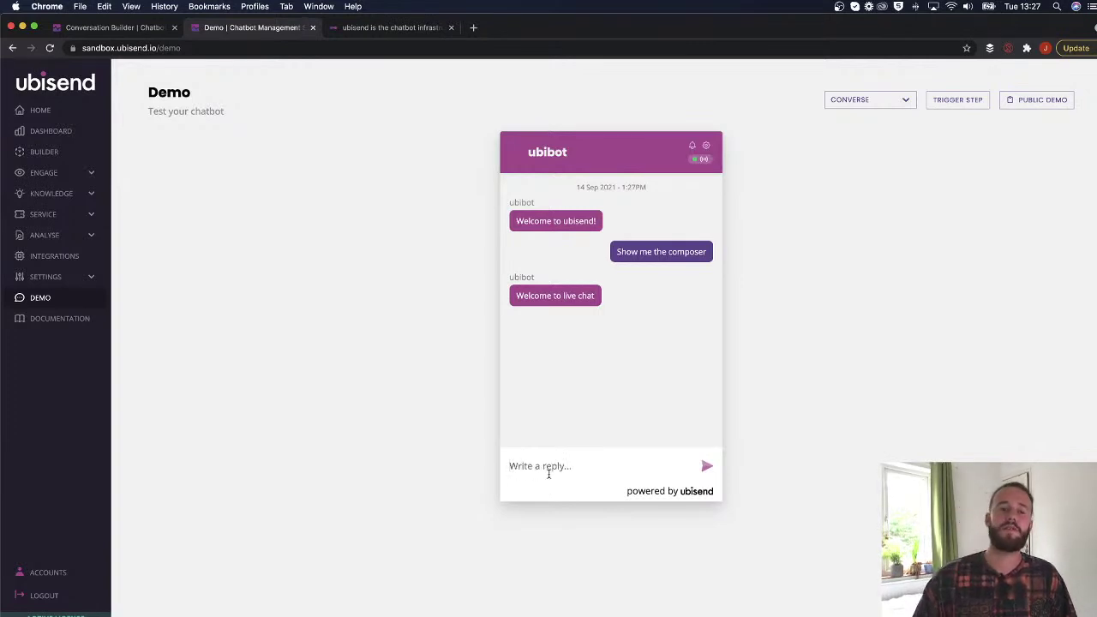
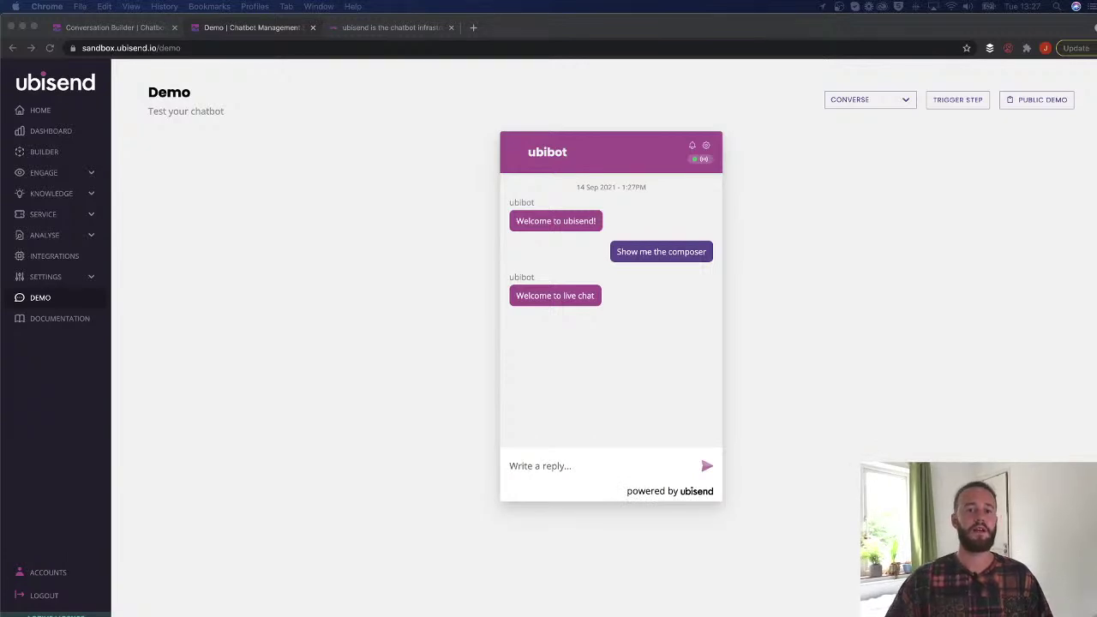
Replace Step One's message with 'Great, I can help recommend a car to you.'.
left_click(574, 464)
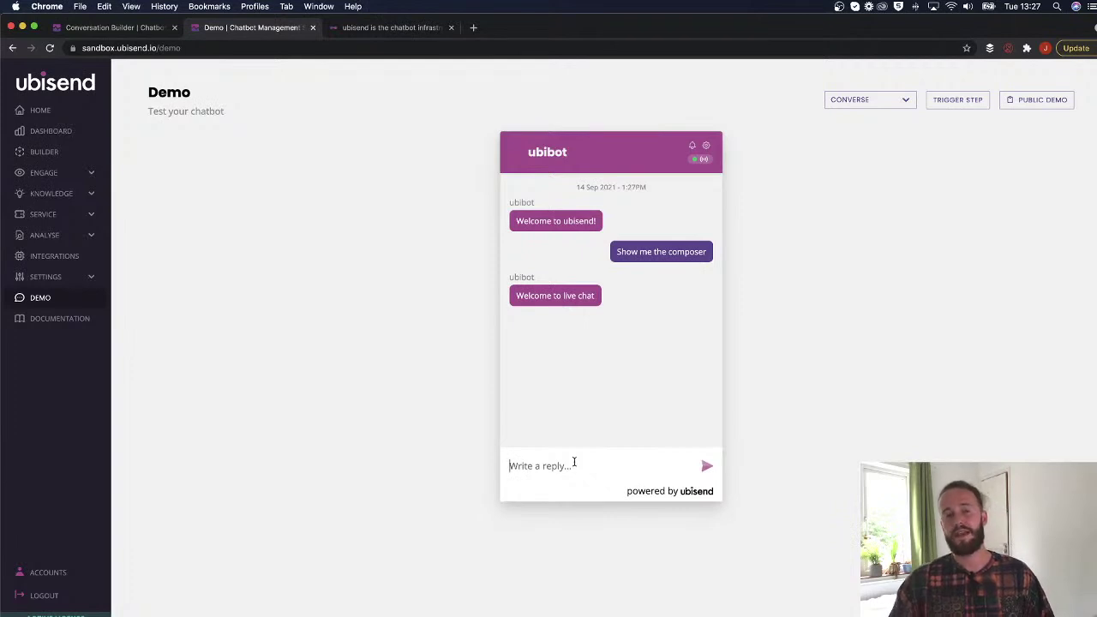
left_click_drag(536, 277, 508, 277)
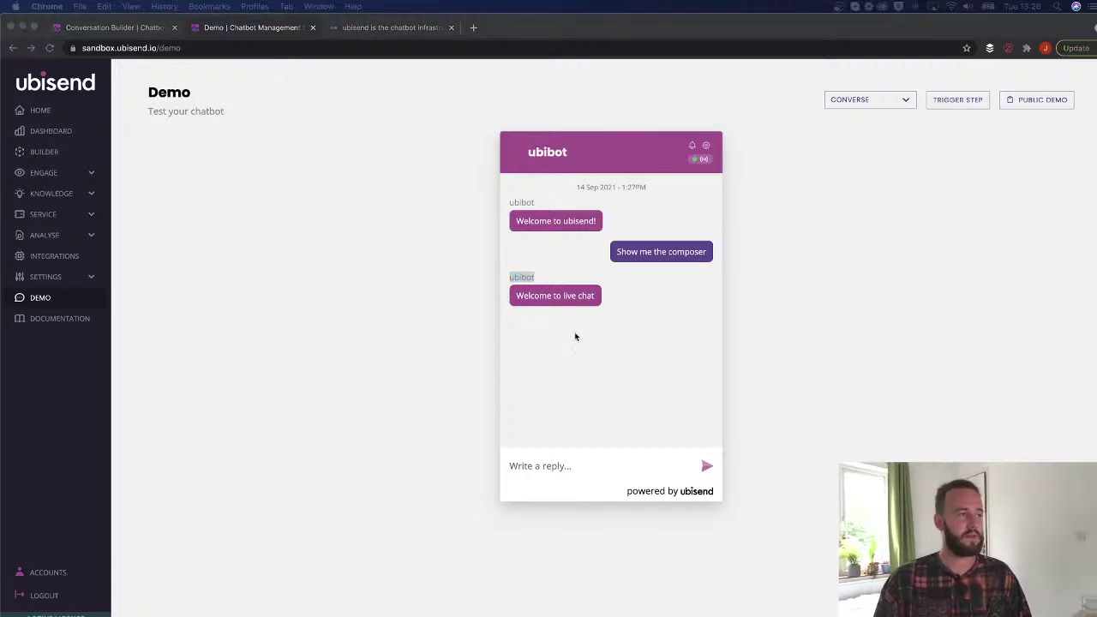
left_click(154, 29)
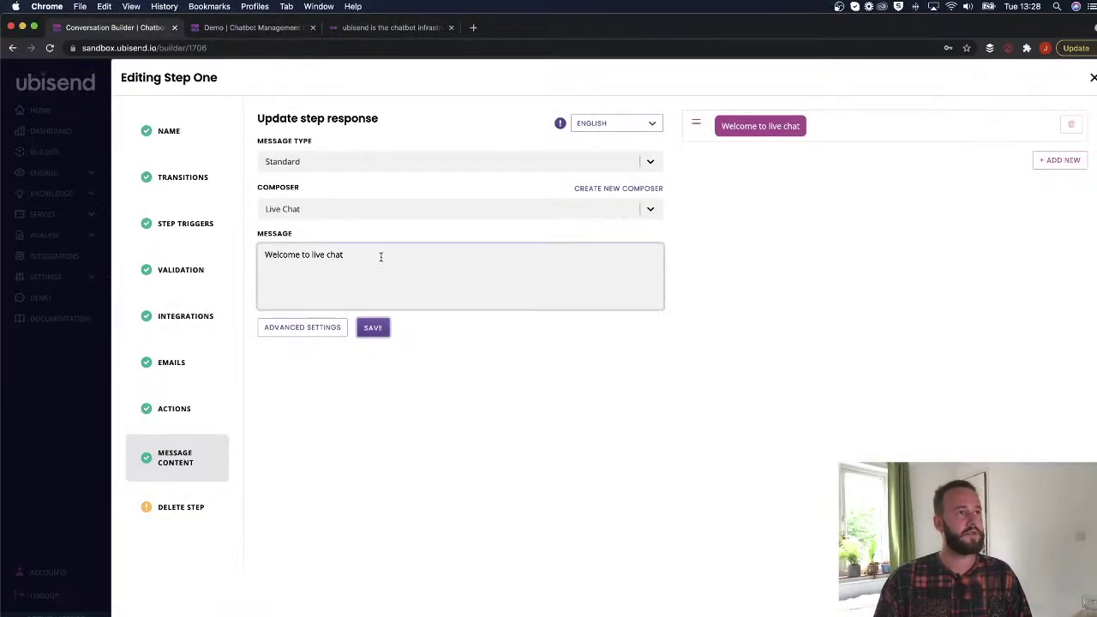
triple_click(410, 247)
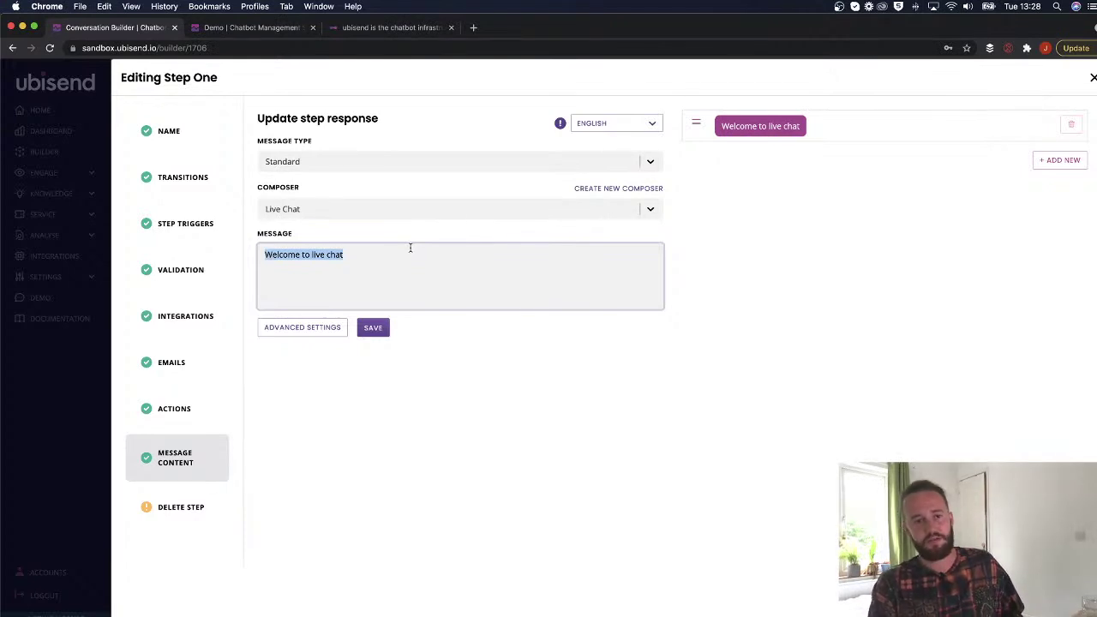
type("G")
key("BackSpace")
type("Great, I can h")
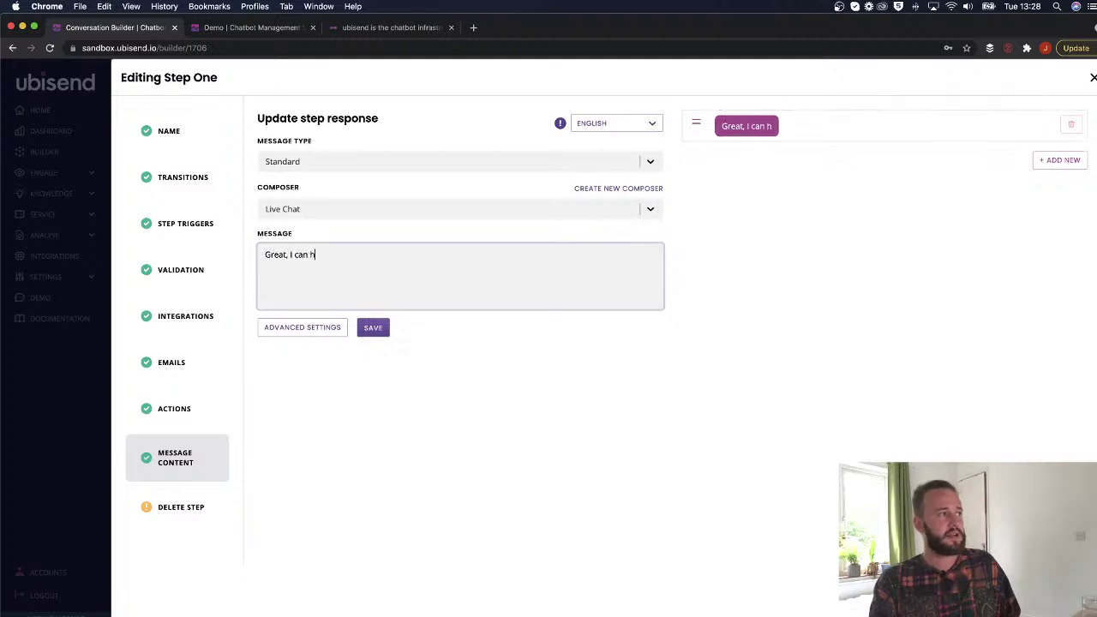
type("elp recommend a car to you.")
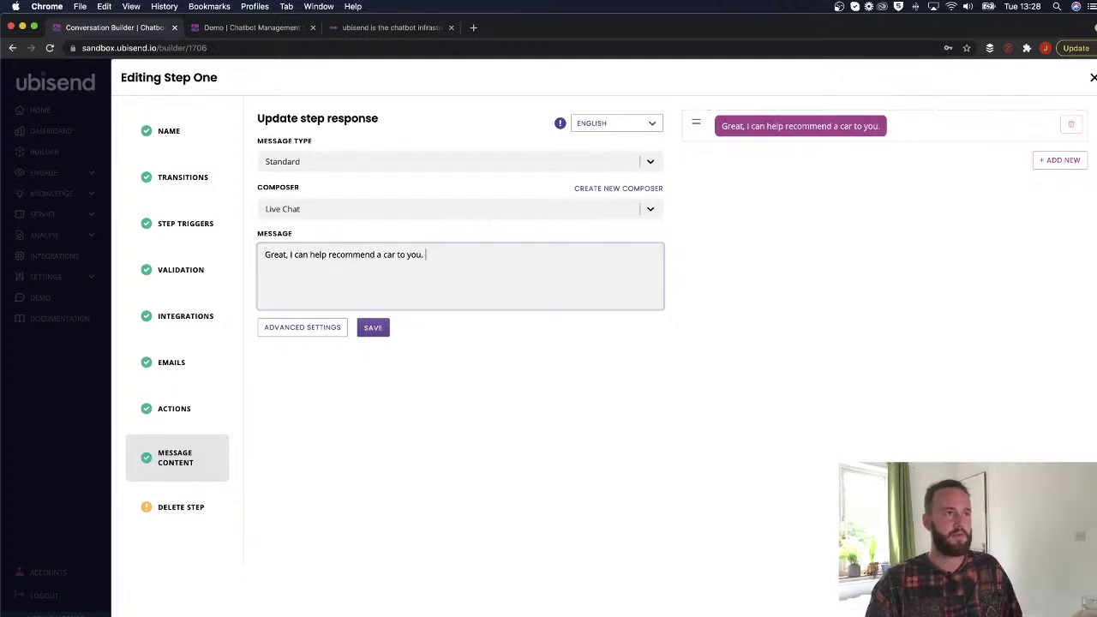
Add a second message asking 'What type of car are you interested in?'.
left_click(1060, 160)
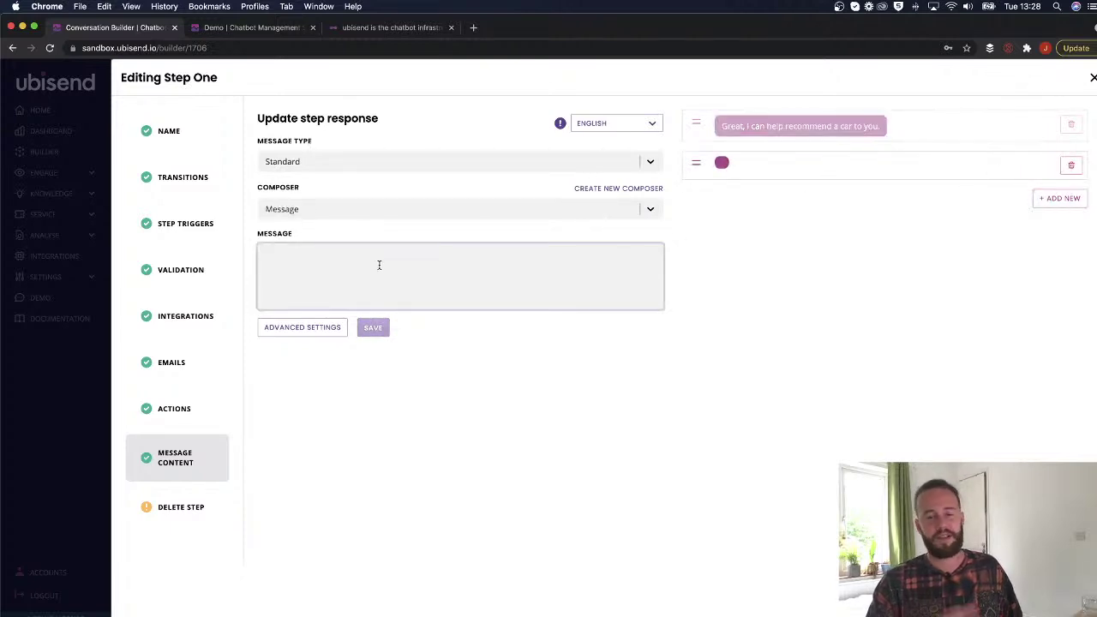
type("What ")
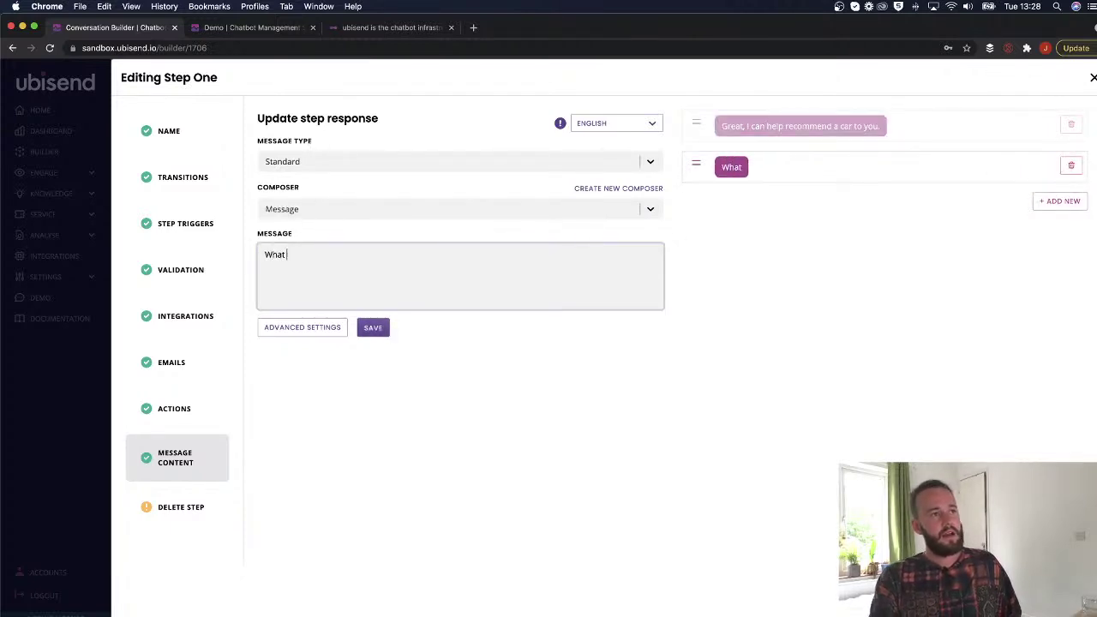
type("type of car are you intereseted in")
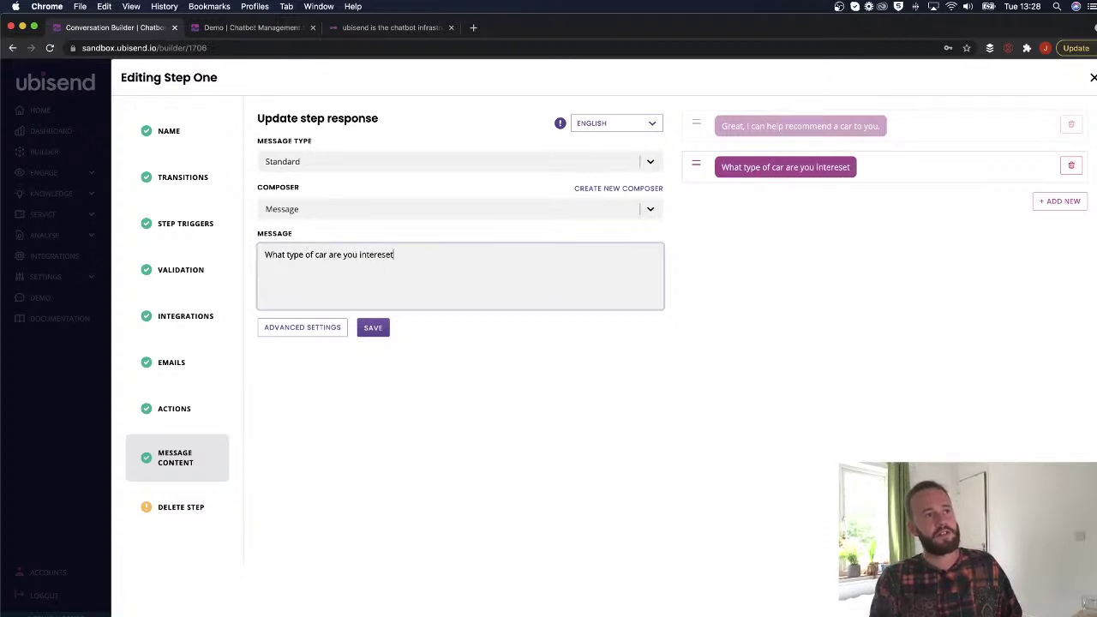
type(">")
key("BackSpace")
key("BackSpace")
type("?")
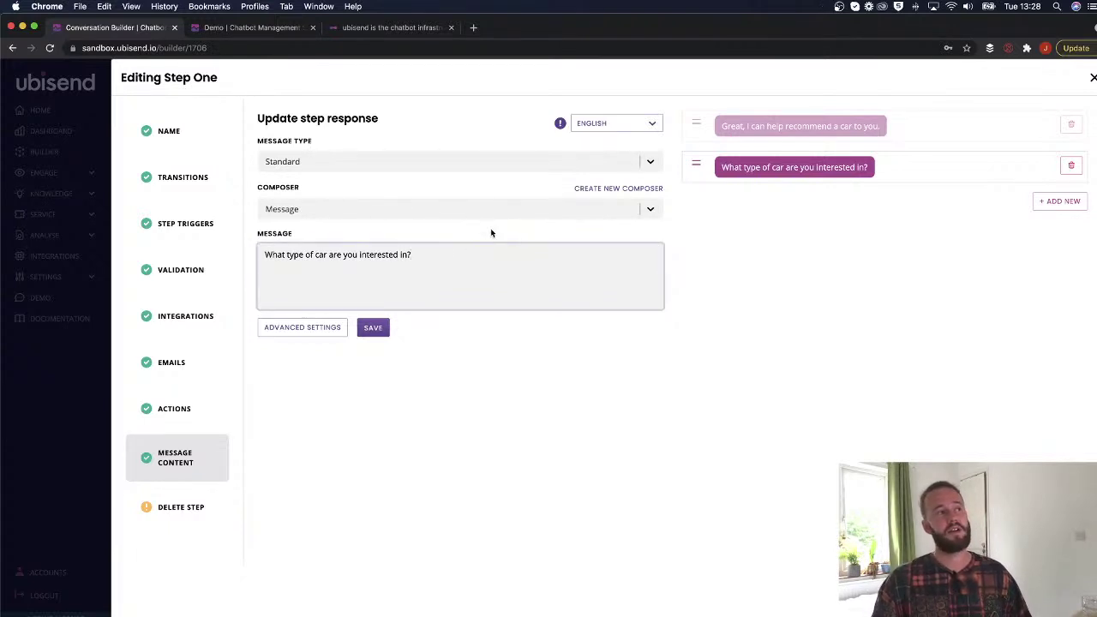
right_click(590, 189)
left_click(611, 193)
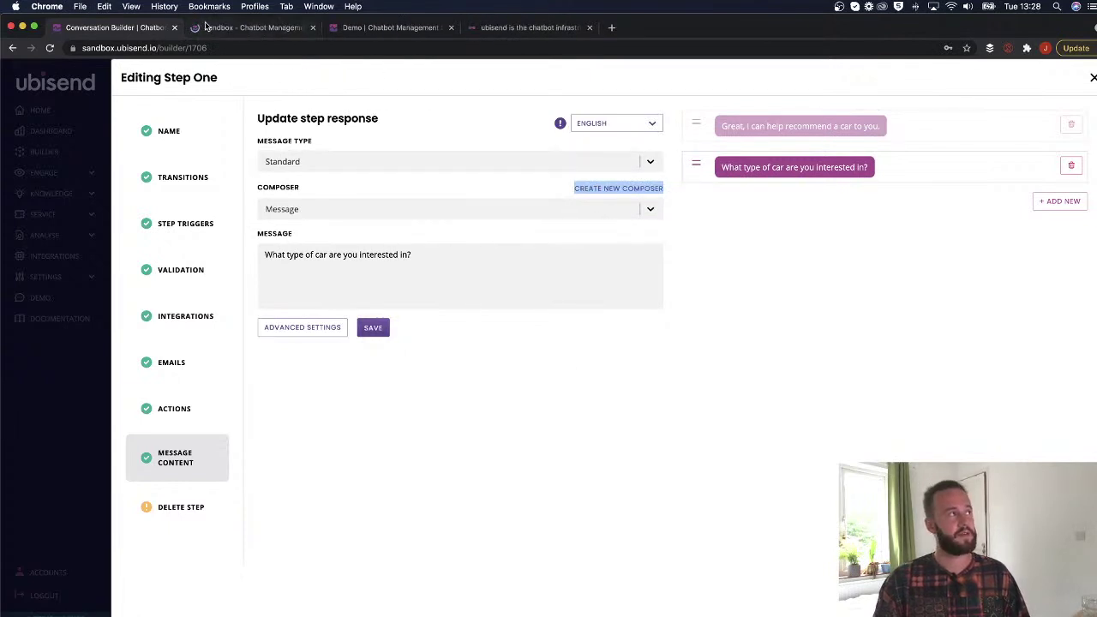
Rename the 'Choose a roel' composer to 'Choose a role' and save it.
left_click(248, 27)
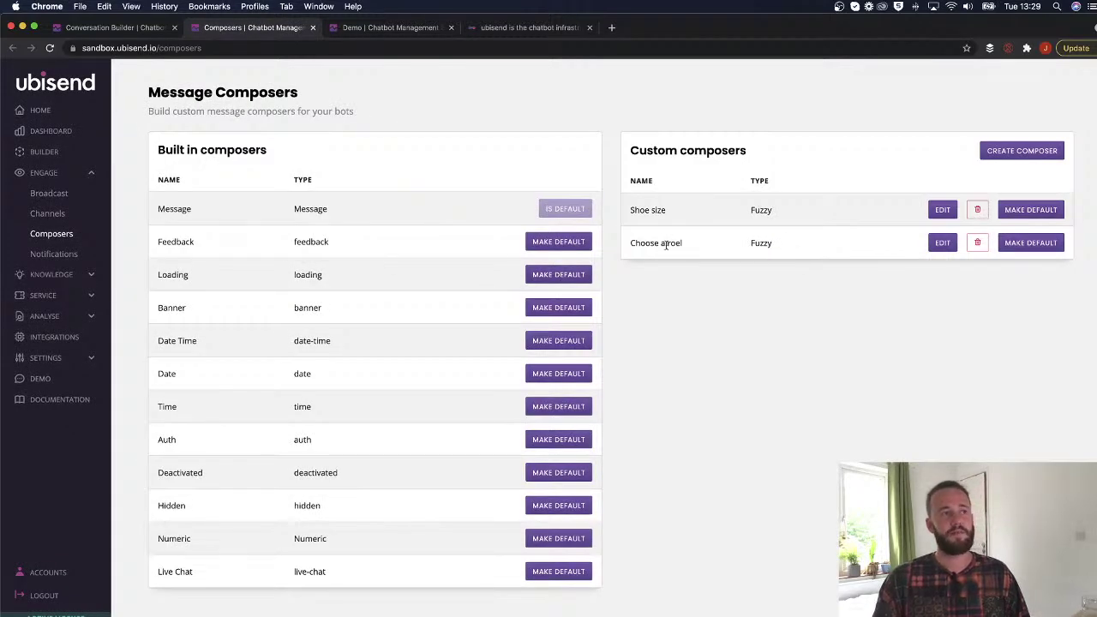
left_click(942, 242)
left_click(812, 269)
key("BackSpace")
key("BackSpace")
type("le")
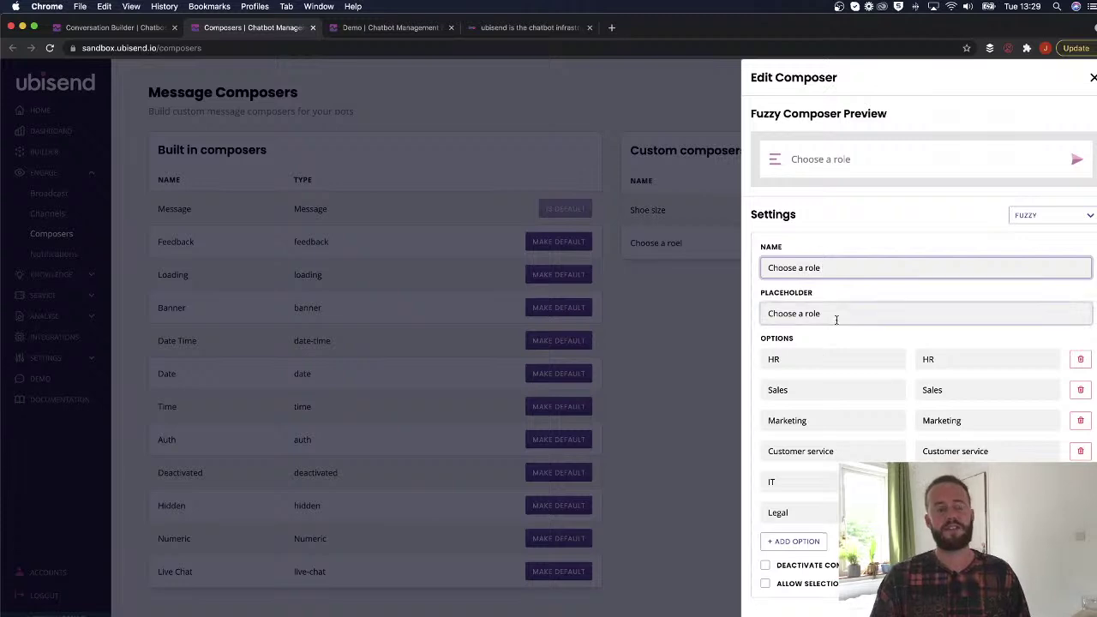
scroll(836, 320, "down", 1)
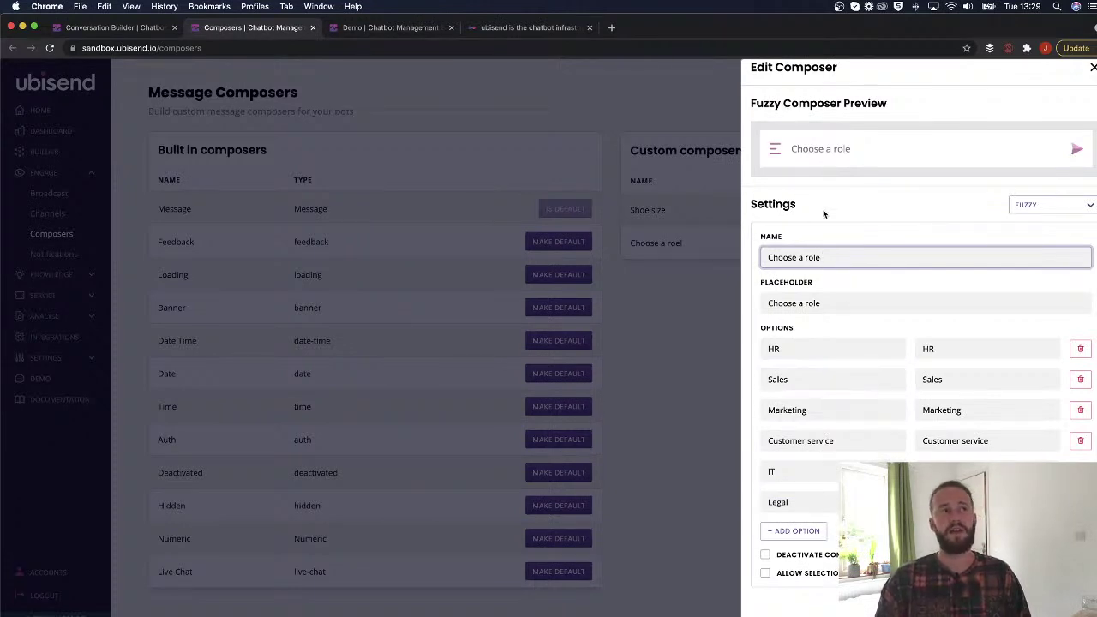
key("Return")
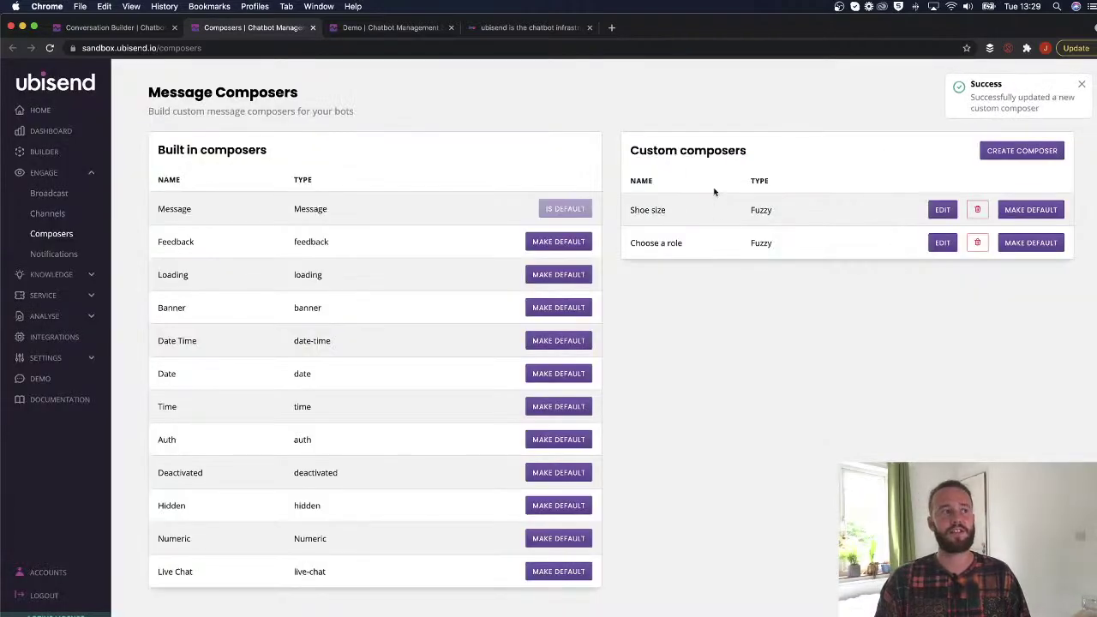
left_click(1019, 152)
Name the new composer 'Choose a car' and set its placeholder to 'Choose a car'.
left_click(786, 267)
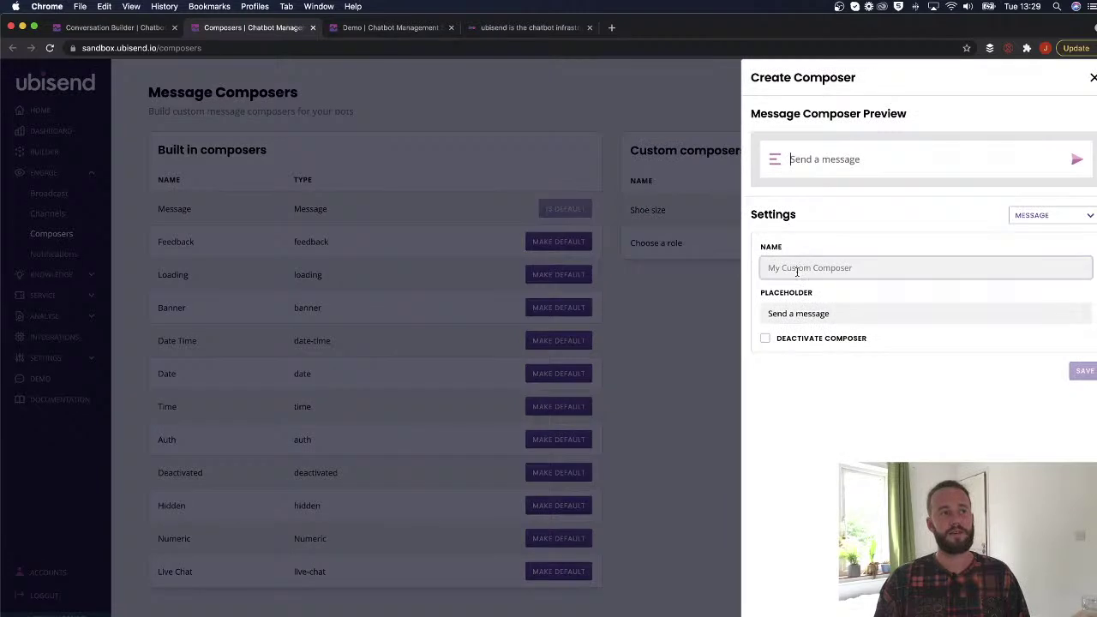
left_click(887, 257)
type("Choose a car")
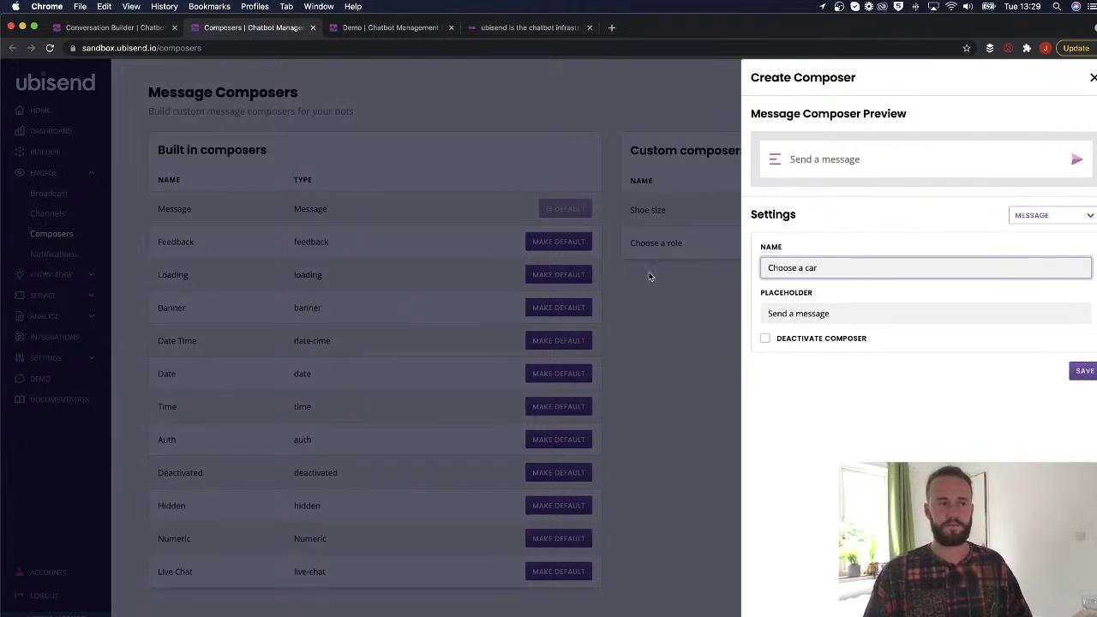
left_click(797, 317)
key("super+a")
type("Choose a car")
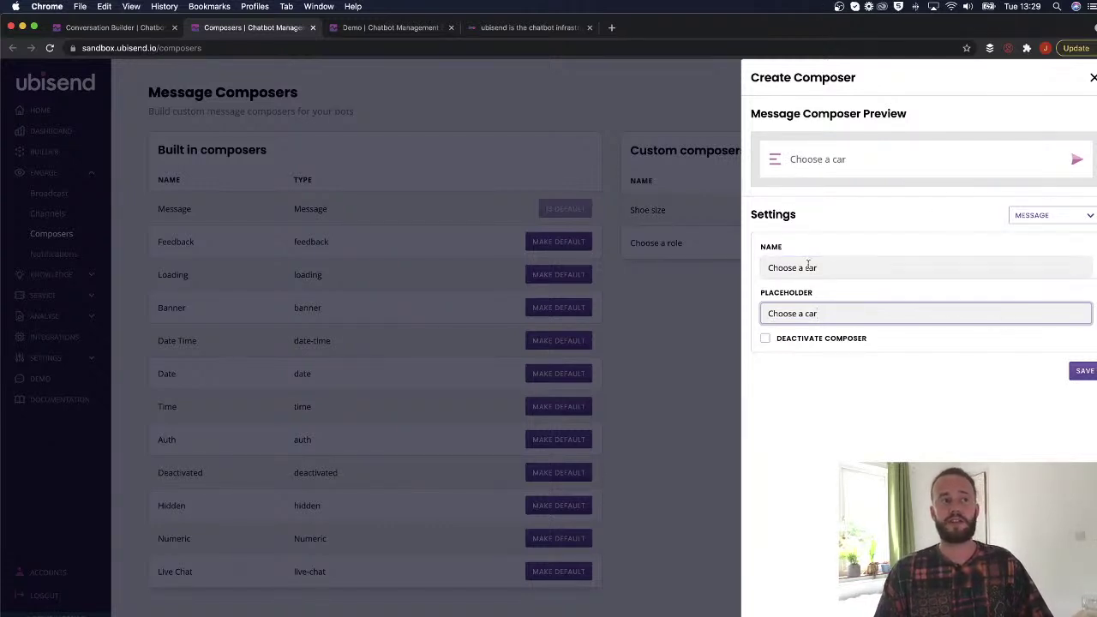
left_click_drag(821, 314, 763, 314)
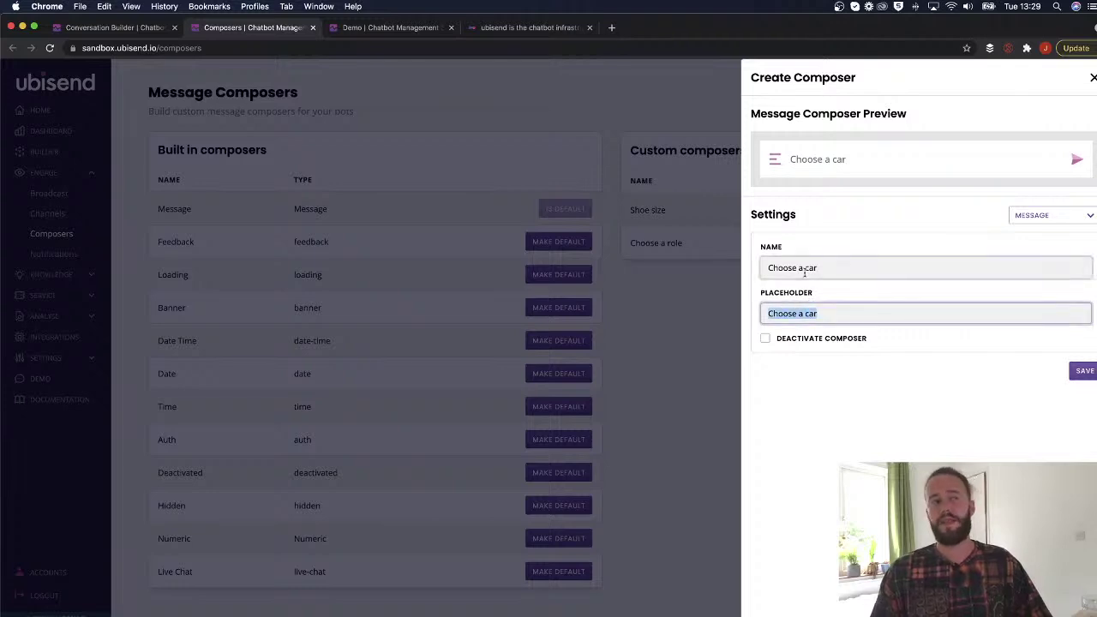
left_click(822, 158)
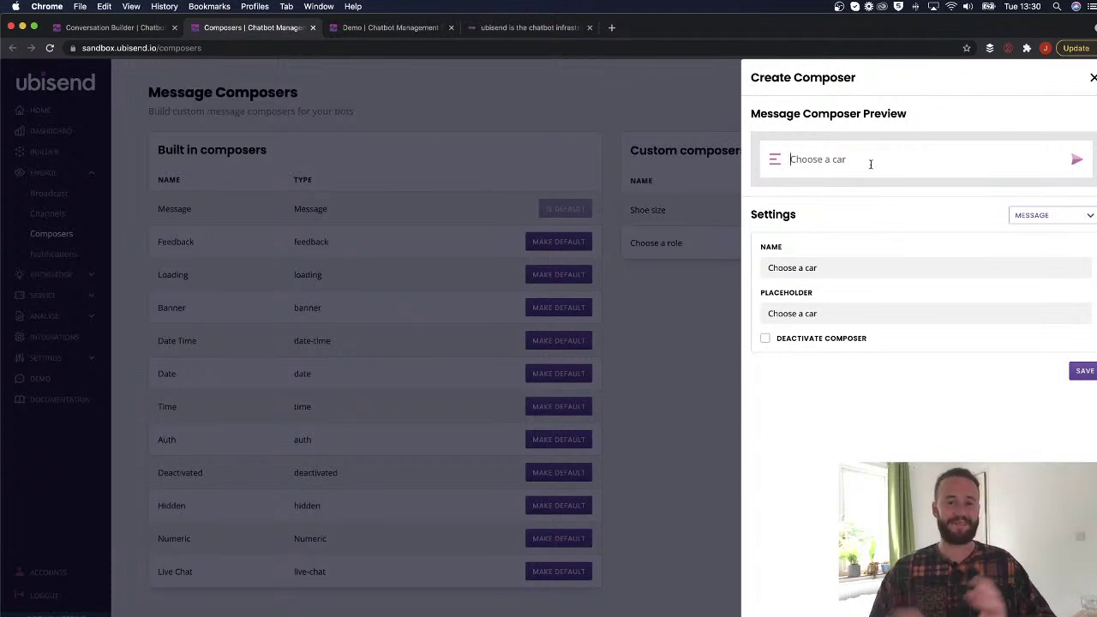
left_click(1057, 218)
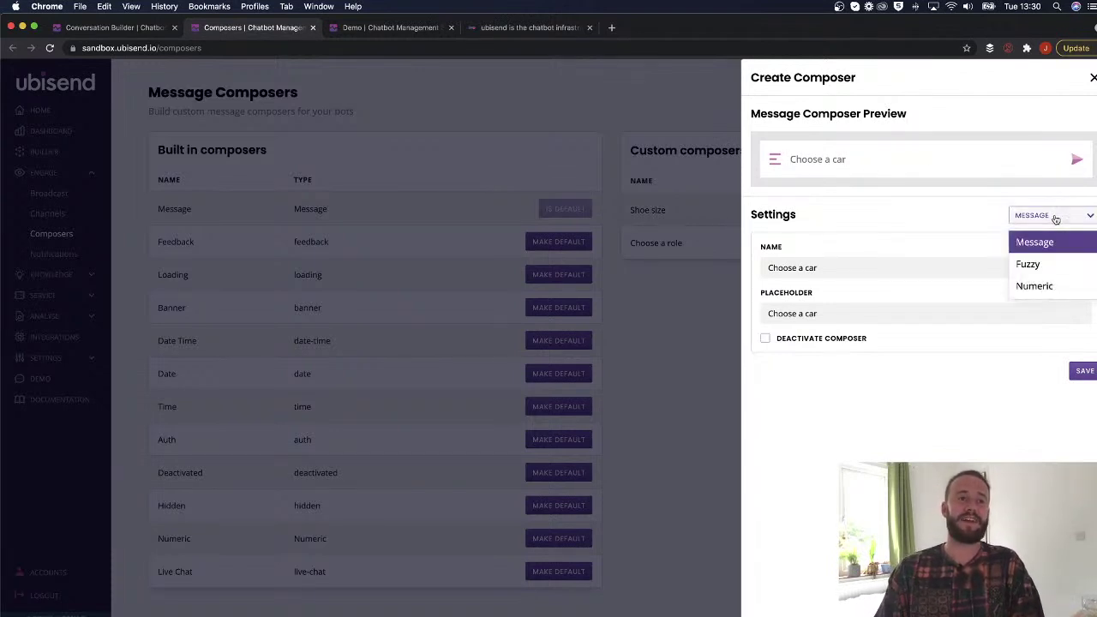
Make the composer Fuzzy and add a 'Really fast cars' option with the same message.
left_click(1029, 267)
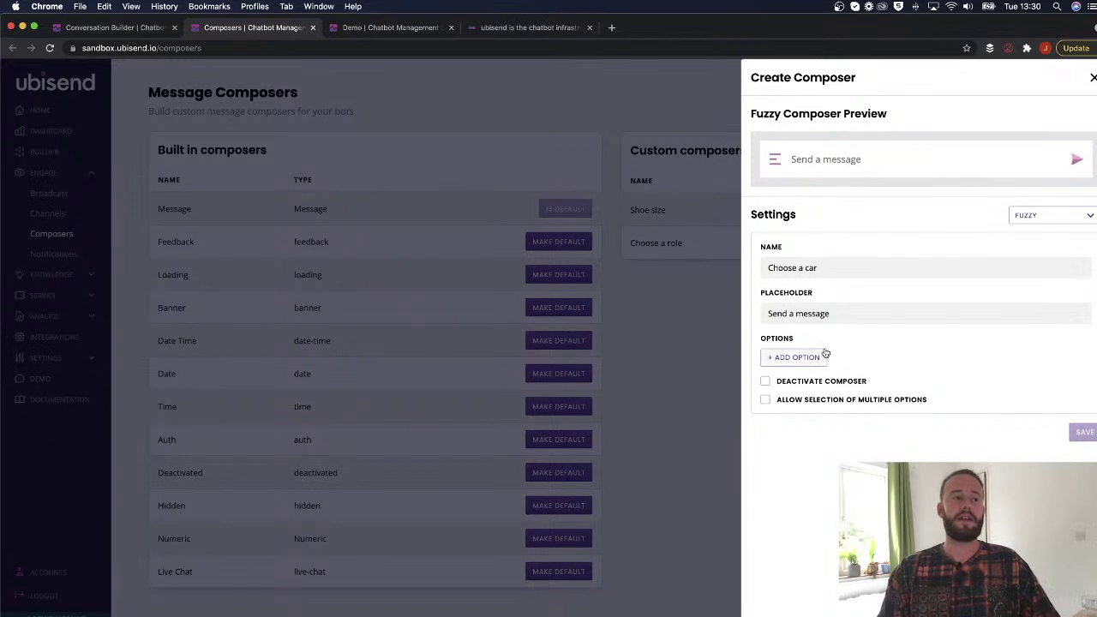
triple_click(825, 313)
type("Choose a car")
left_click(806, 356)
left_click(819, 361)
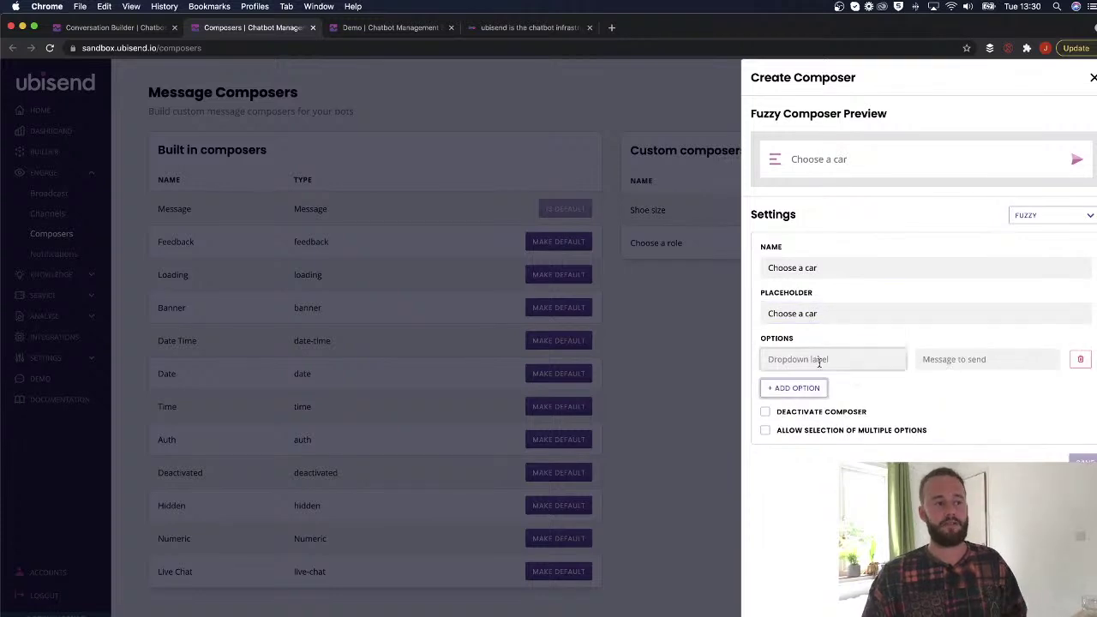
type("Really fast cars")
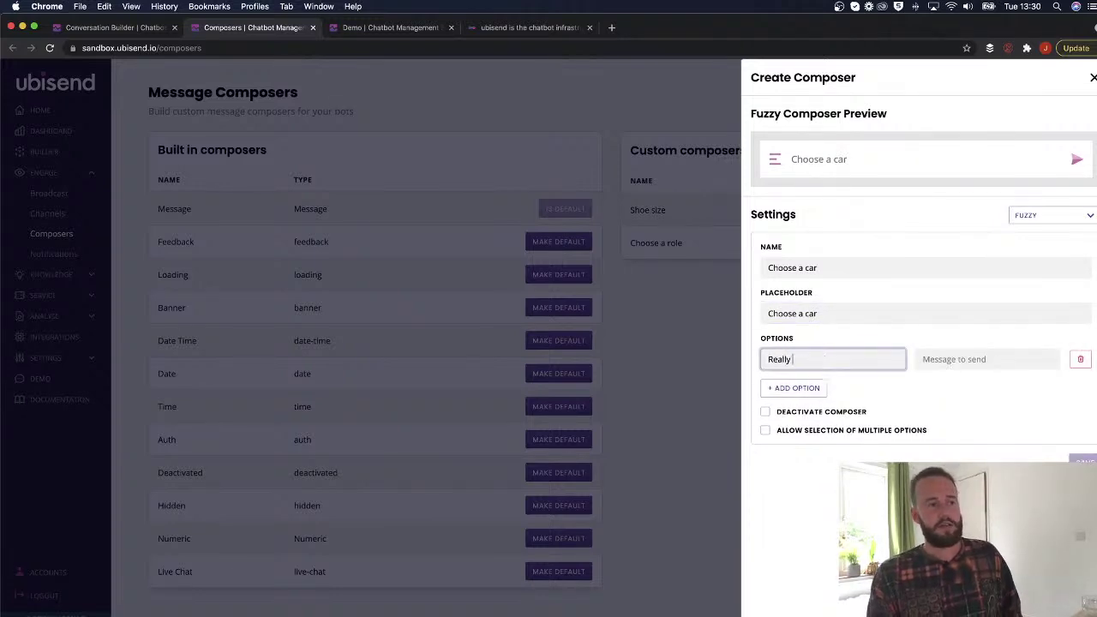
left_click(918, 359)
left_click_drag(832, 359, 759, 359)
key("ctrl+c")
left_click(914, 360)
key("ctrl+v")
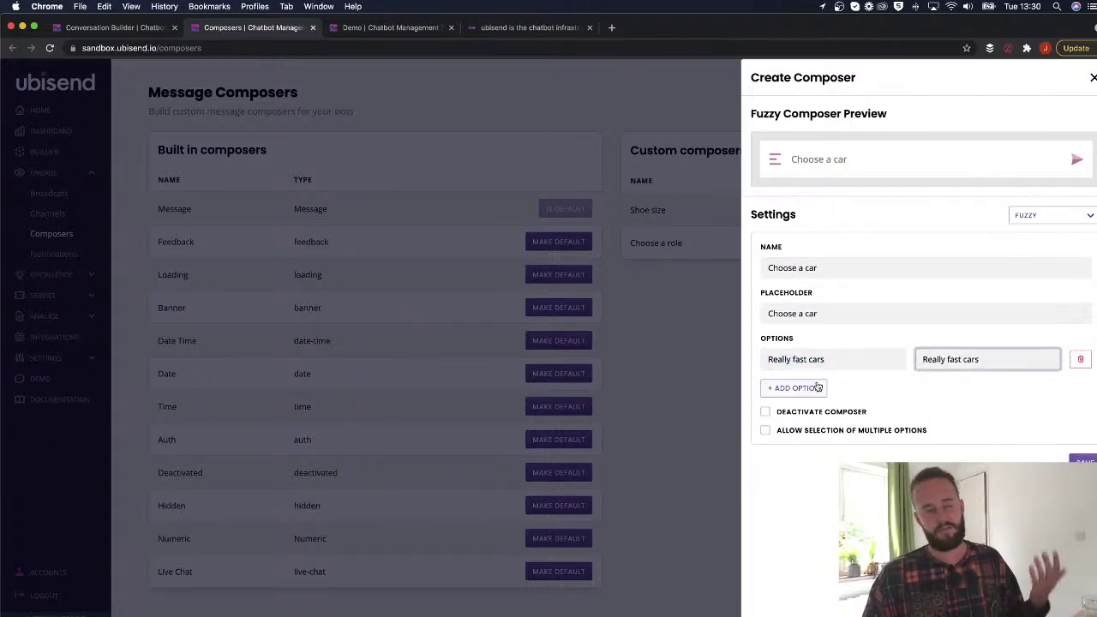
Add a trial '4 door cars' option with a longer descriptive message.
left_click(819, 387)
left_click(810, 389)
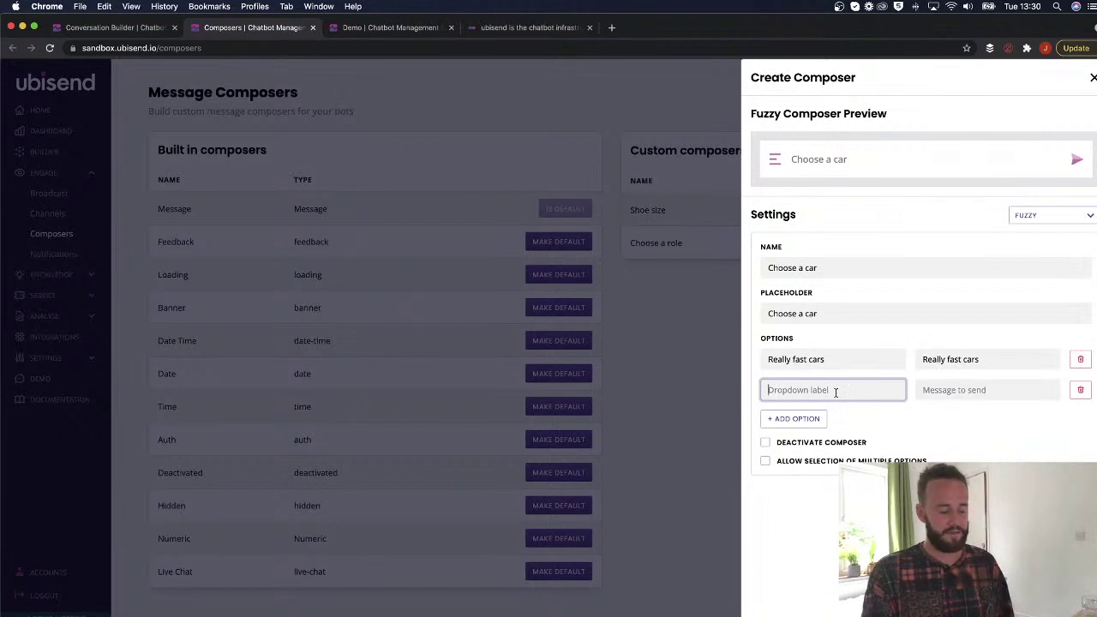
type("4 d")
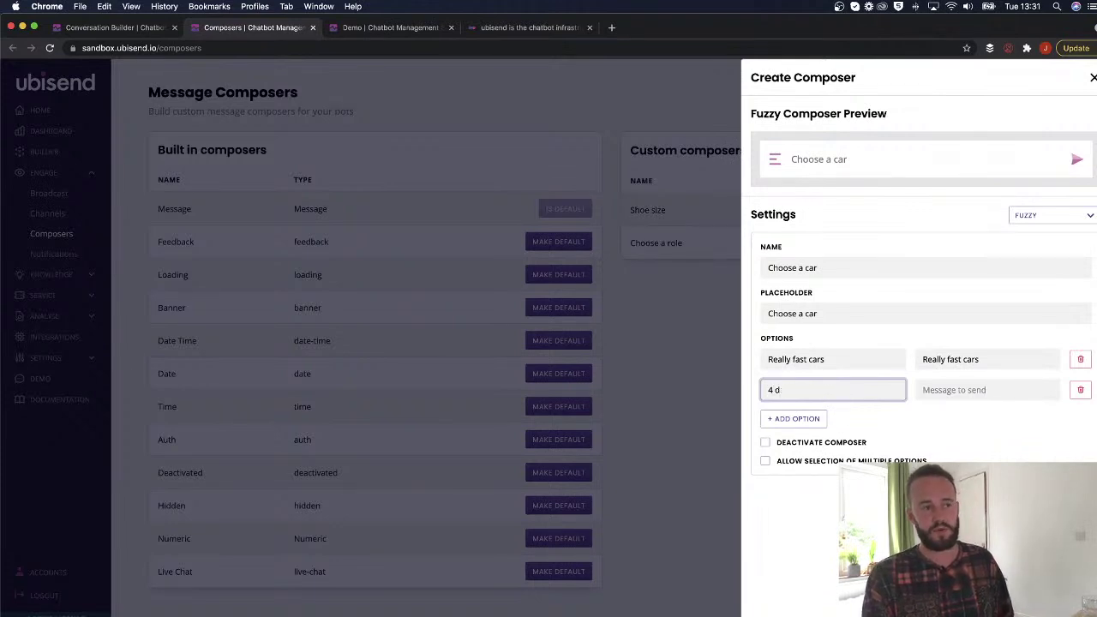
type(" door cars")
key("Tab")
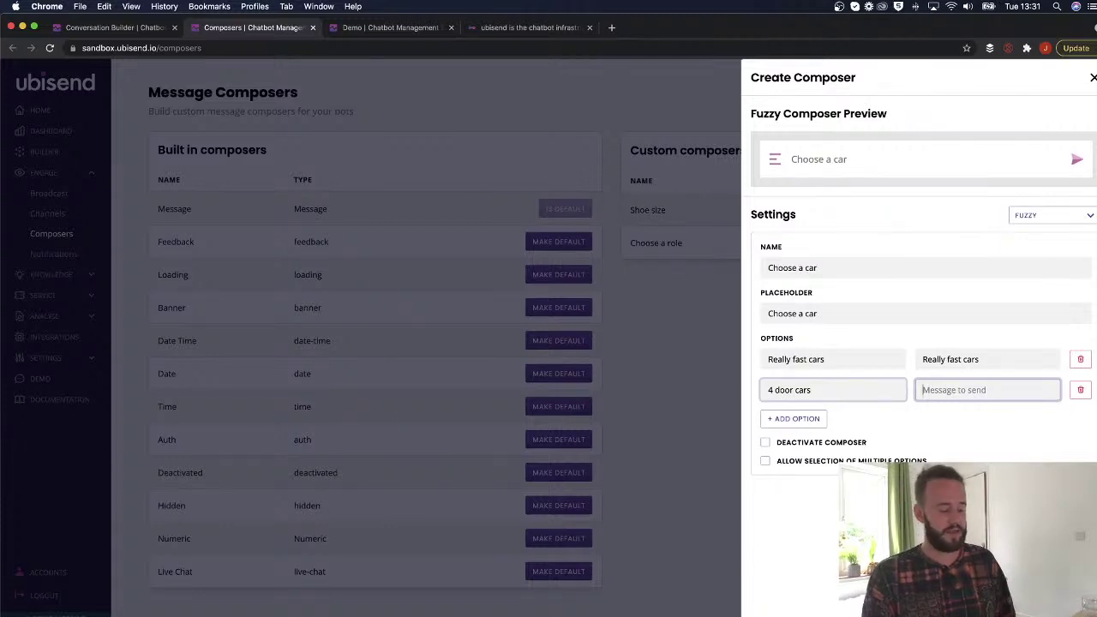
type("Incredibly g")
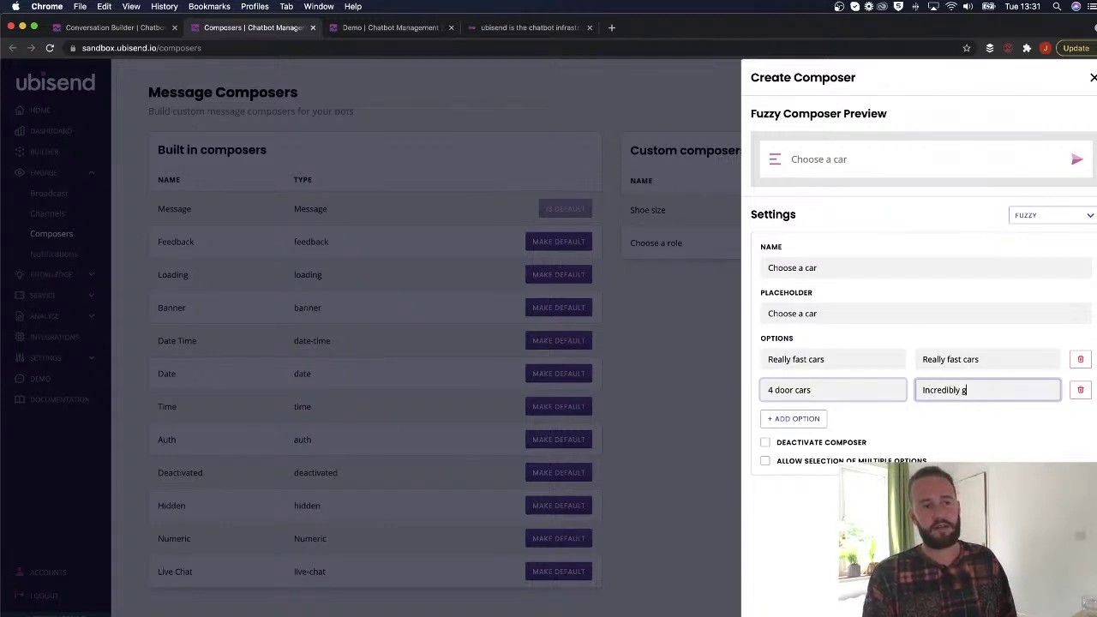
type("reat 4 door cars wit")
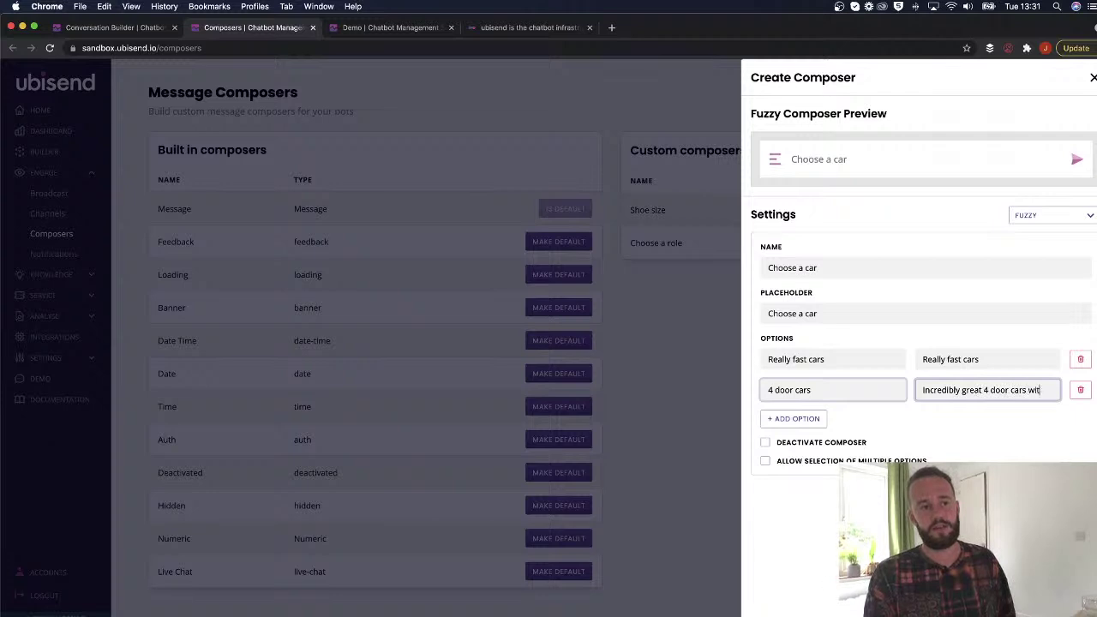
type("h extra c")
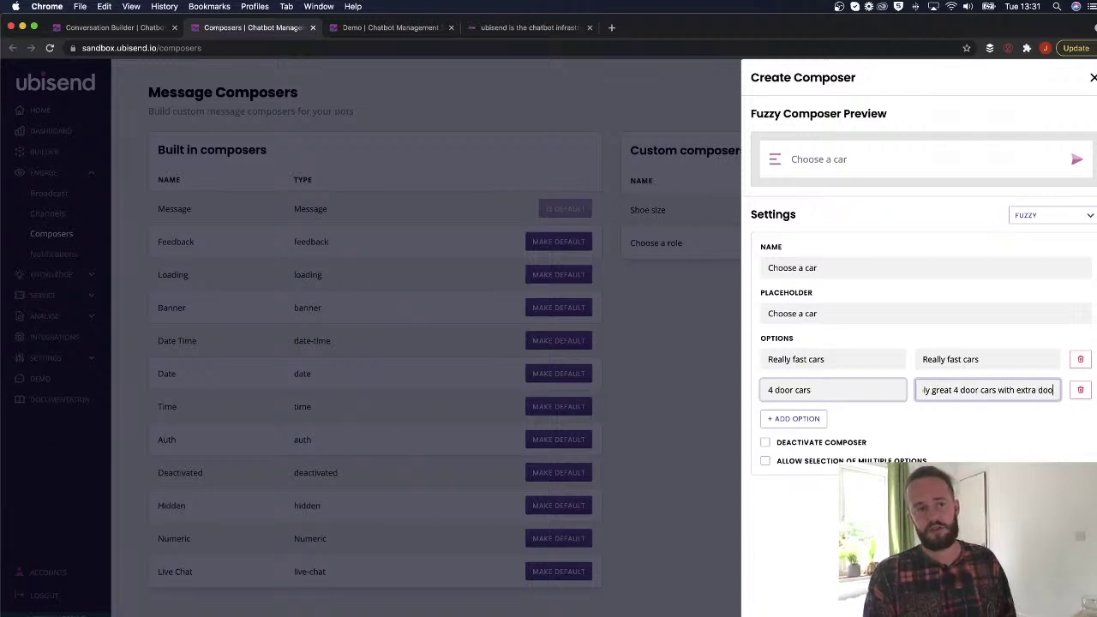
type("turdy")
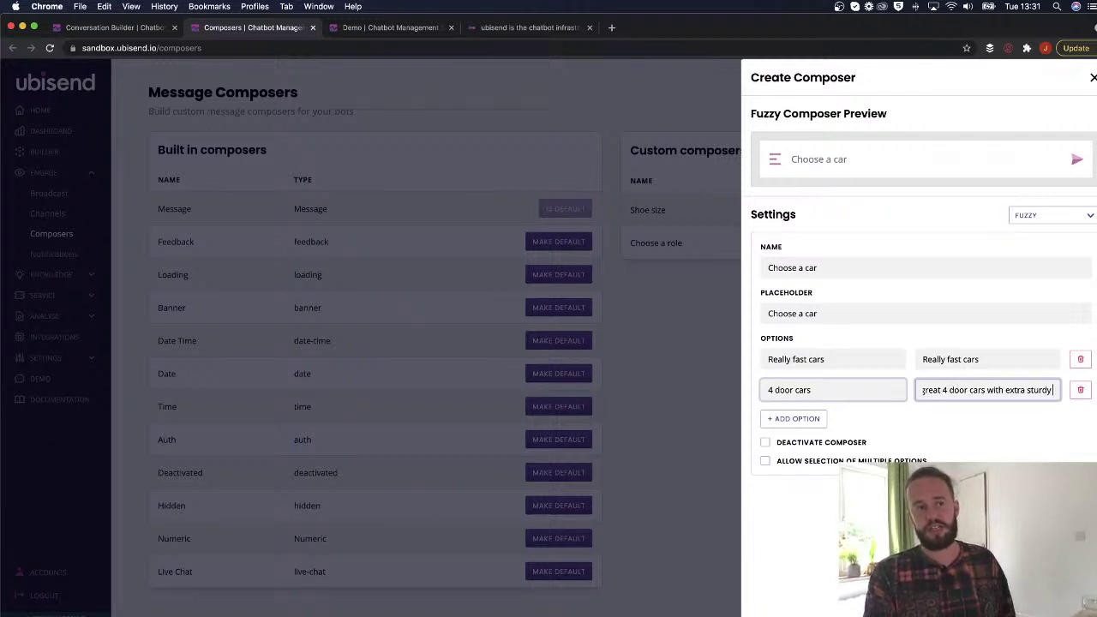
type(" coors")
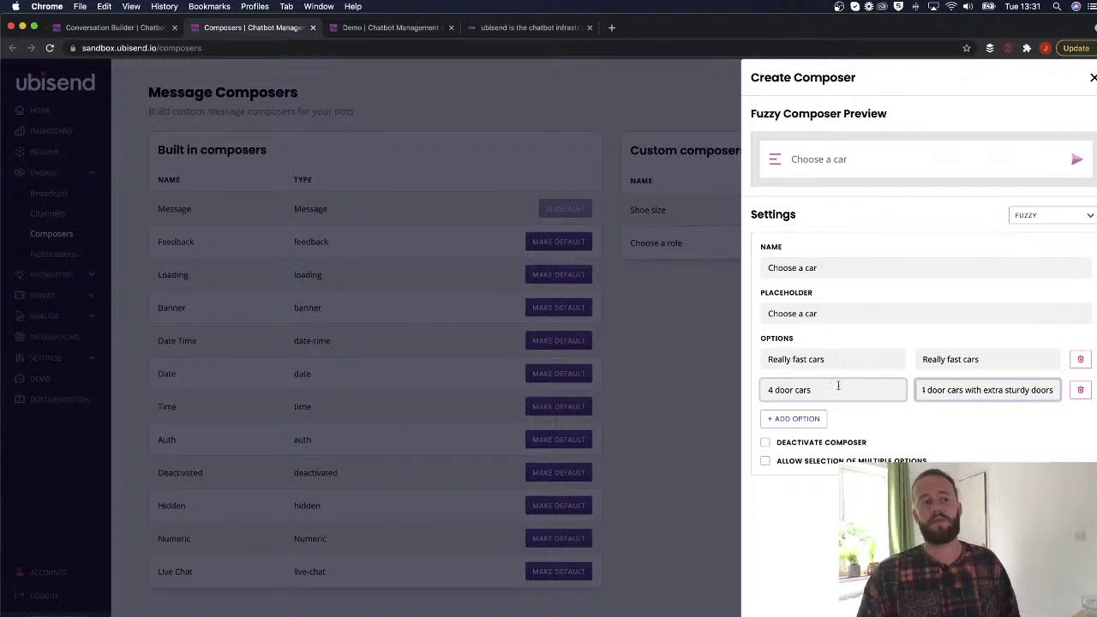
left_click_drag(1053, 392, 782, 391)
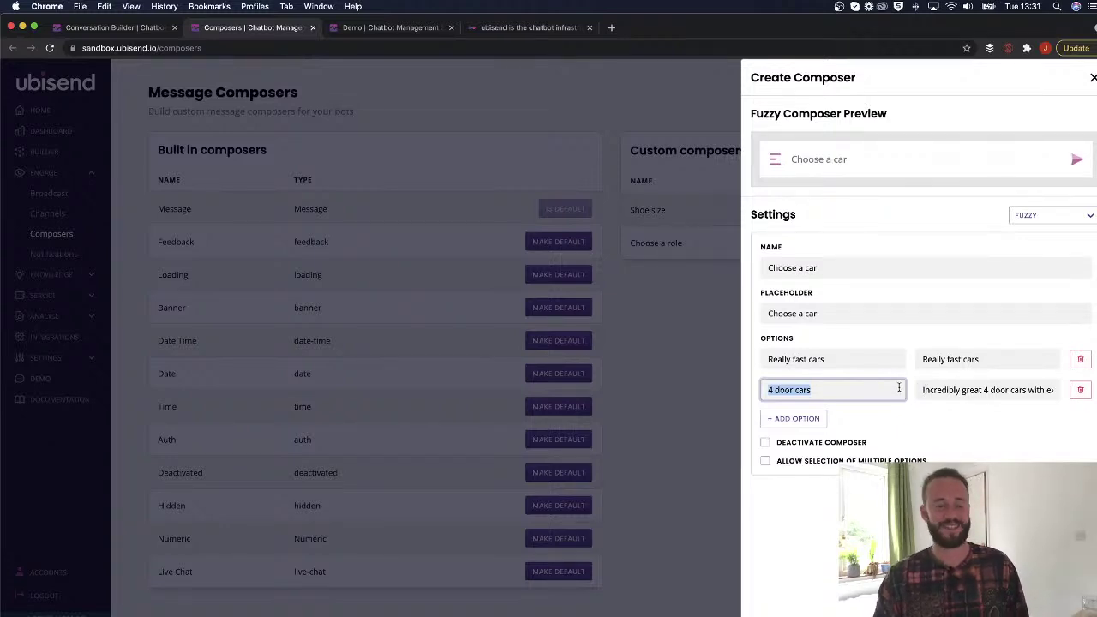
left_click(804, 390)
left_click(820, 389)
left_click(832, 354)
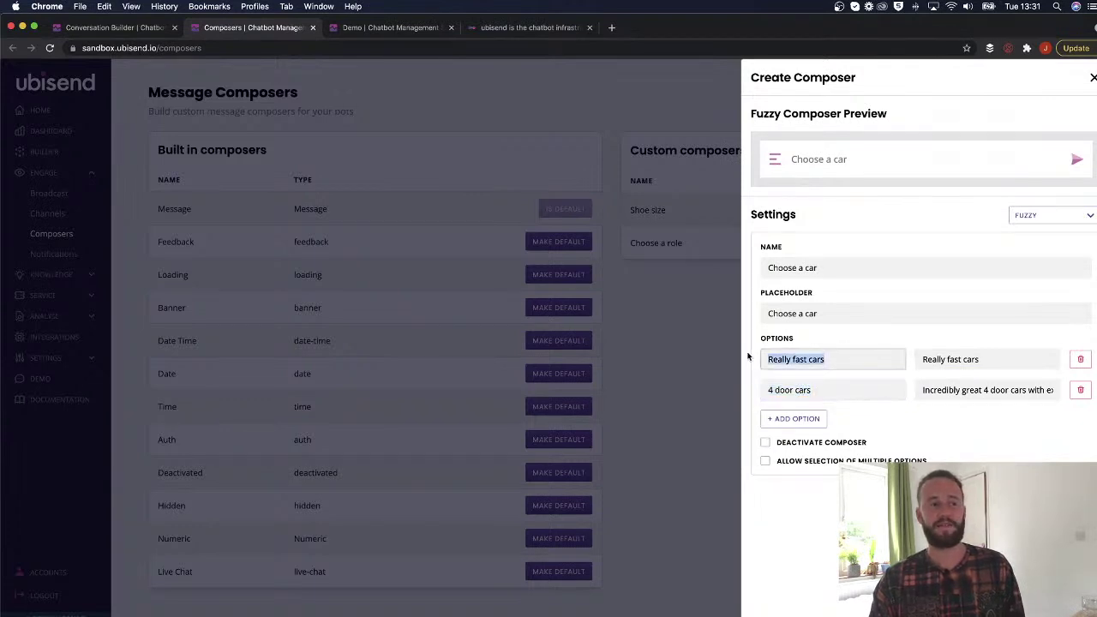
left_click(982, 354)
left_click_drag(925, 389, 1022, 403)
Delete the 4 door cars option and add 'Really slow cars' with a matching message.
left_click(1080, 390)
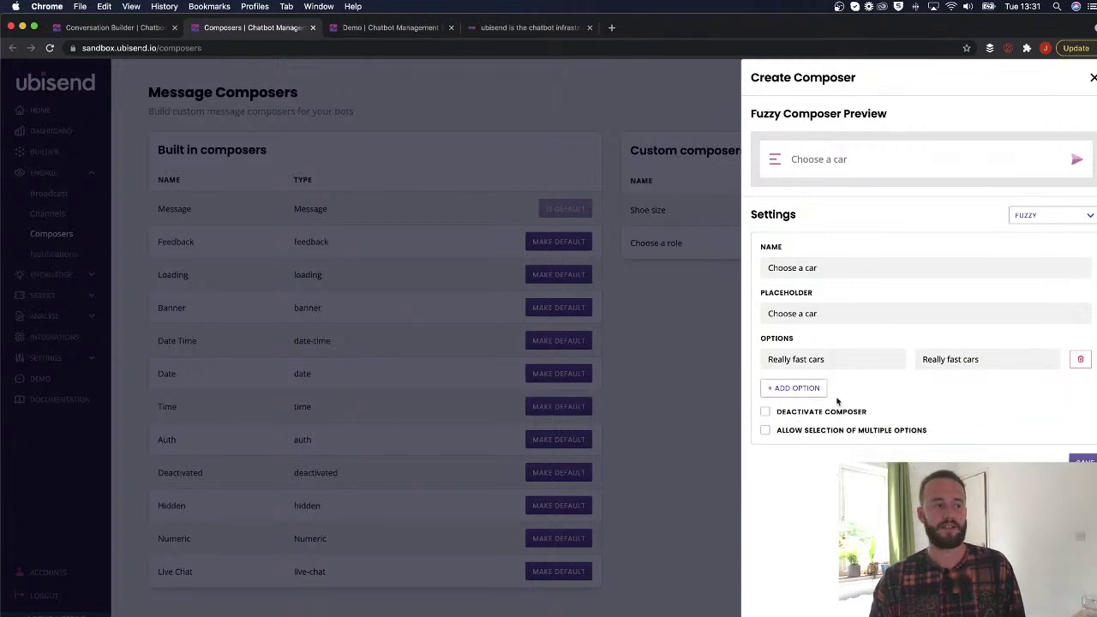
left_click(797, 389)
left_click(800, 389)
type("R")
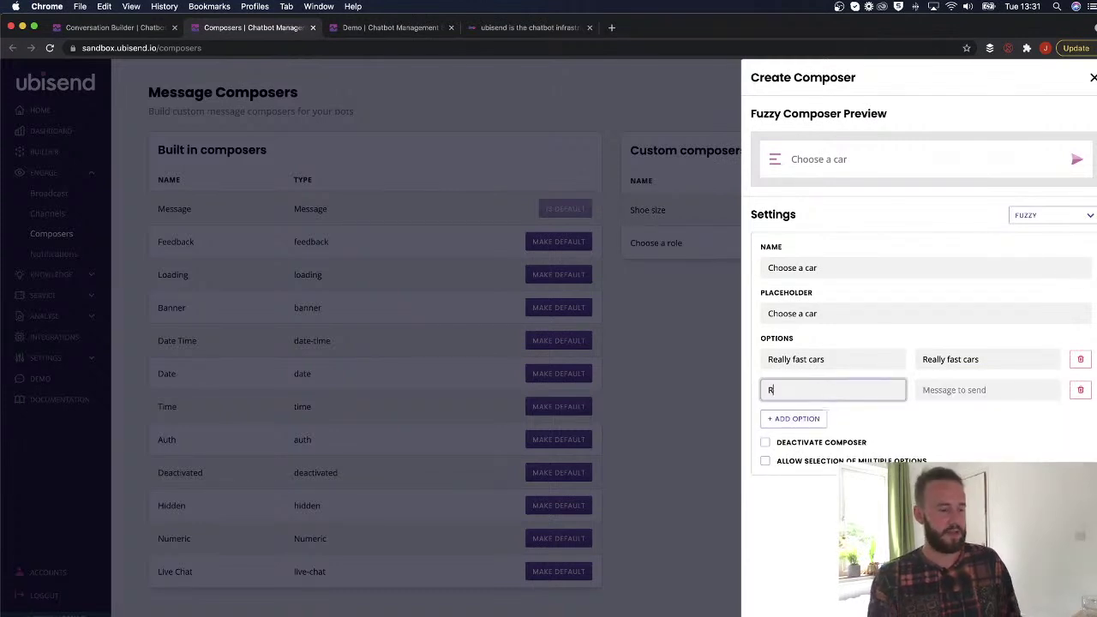
type("eally slow cars")
key("Tab")
type("Really slow cars")
Add a 'Leaner cars' option, reusing its label as the message.
left_click(789, 418)
left_click(788, 414)
type("Sma")
key("BackSpace")
key("BackSpace")
key("BackSpace")
type("Bi")
key("BackSpace")
key("BackSpace")
type("LEane")
key("BackSpace")
key("BackSpace")
key("BackSpace")
key("BackSpace")
type("eaner car")
key("ctrl+a")
key("ctrl+c")
key("Tab")
key("ctrl+v")
Add a '10 wheel cars' option, allow multiple selection, and save the composer.
left_click(794, 449)
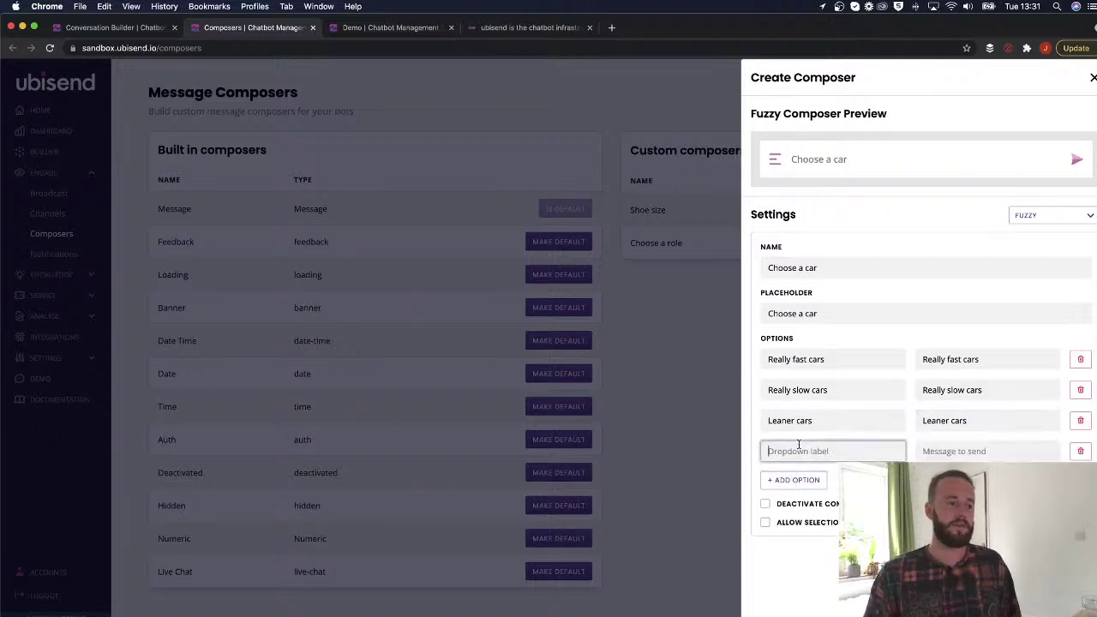
type("10 wheel cars")
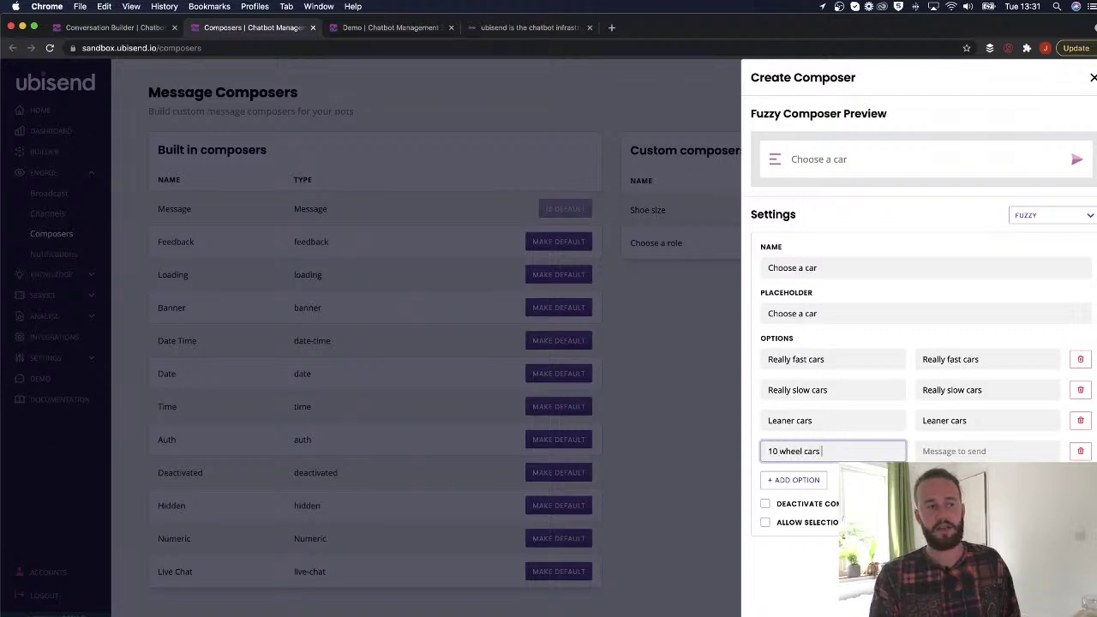
key("Tab")
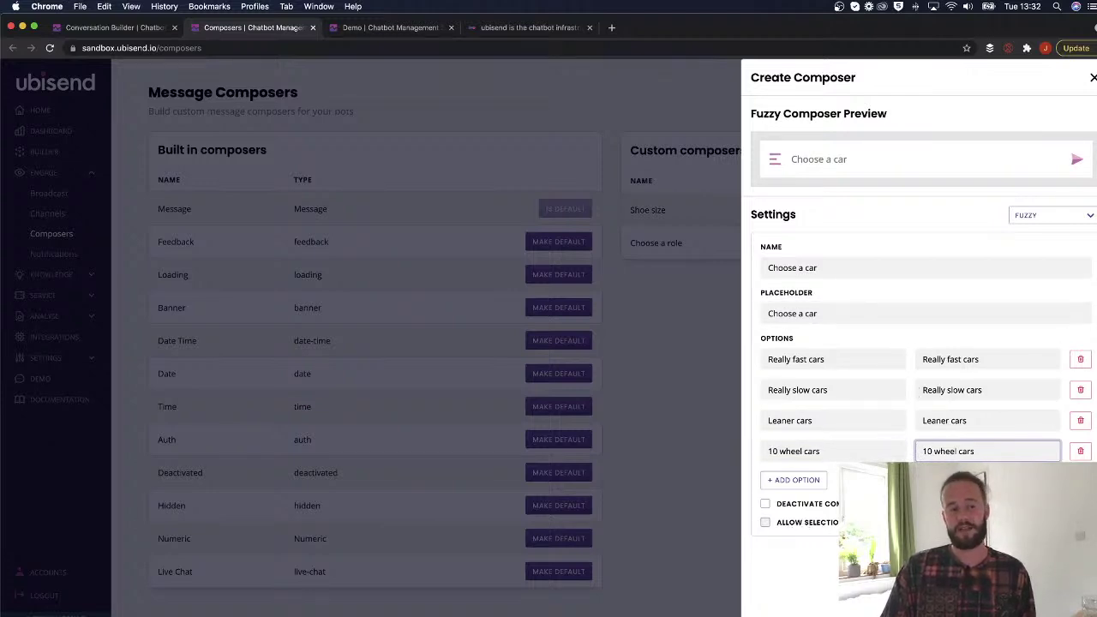
left_click(784, 522)
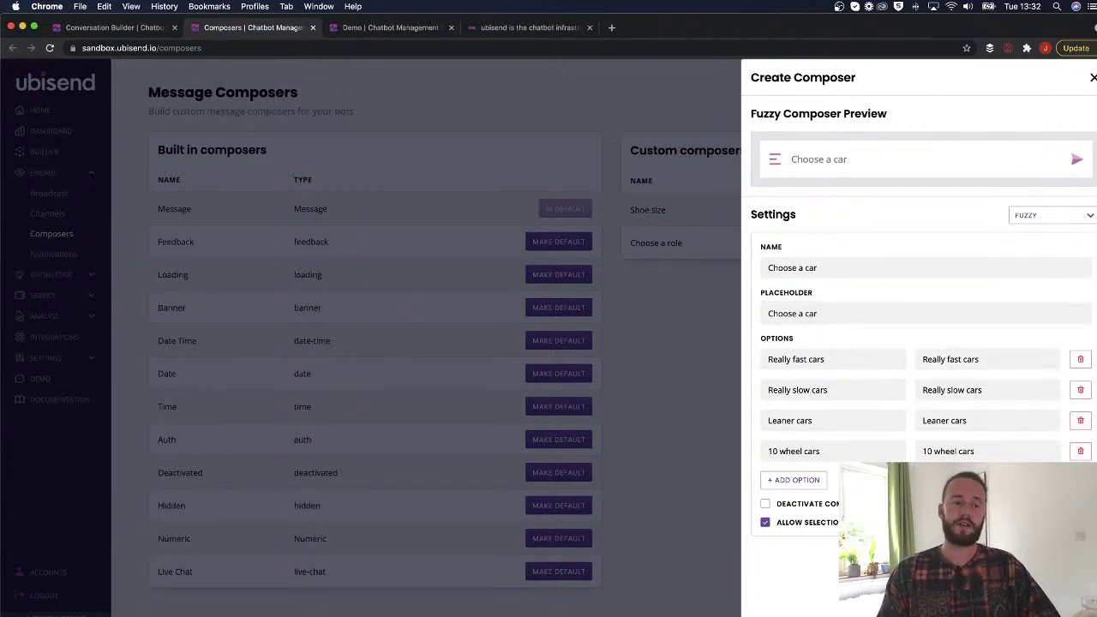
left_click(1062, 558)
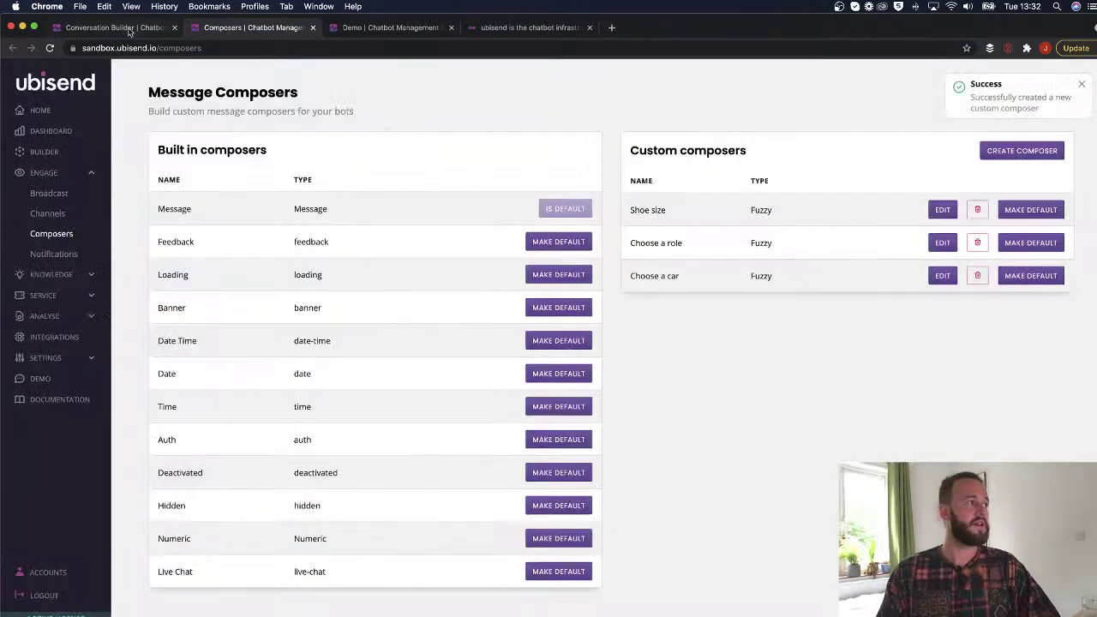
Check the composer list in the Conversation Builder and reload the page.
left_click(129, 28)
left_click(588, 209)
scroll(456, 315, "down", 3)
left_click(762, 279)
key("super+r")
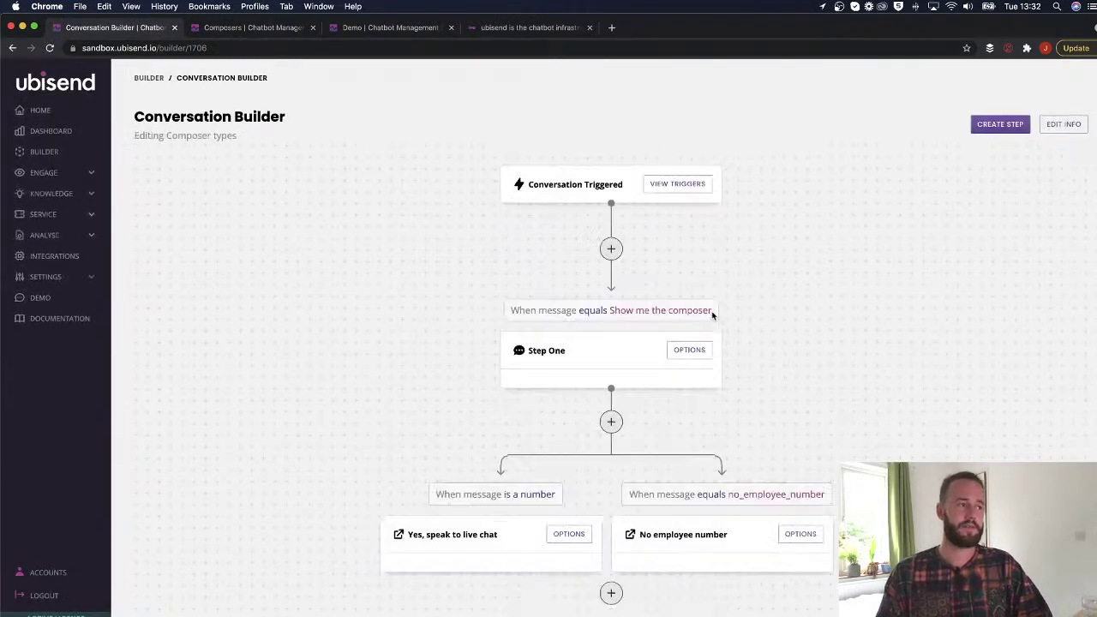
Change Step One's first message to 'I can help you find a car'.
left_click(695, 351)
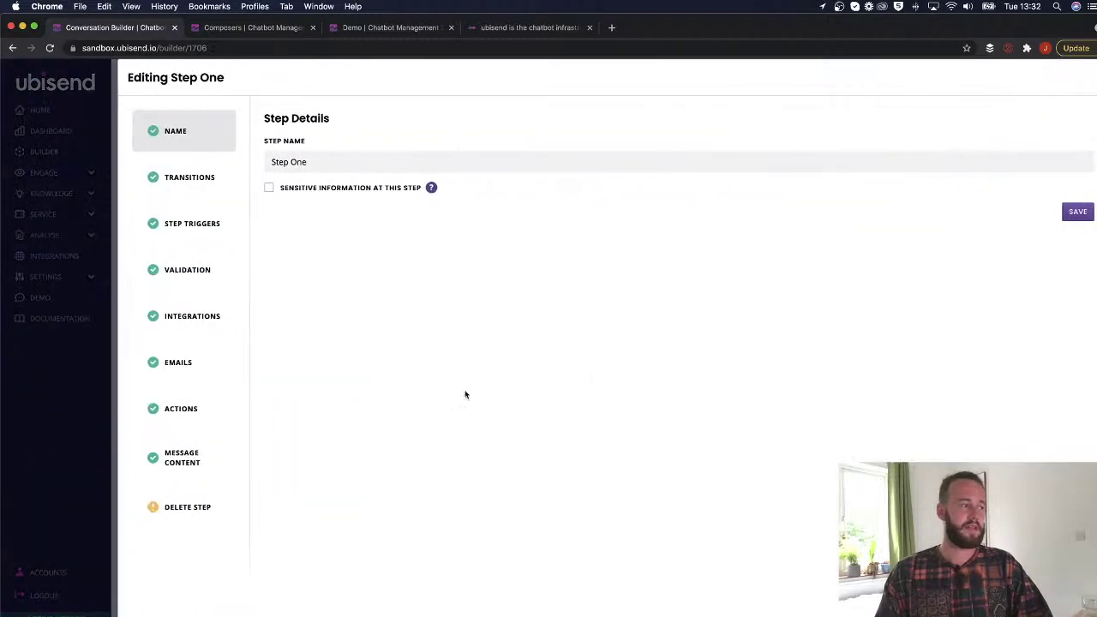
left_click(204, 448)
triple_click(342, 264)
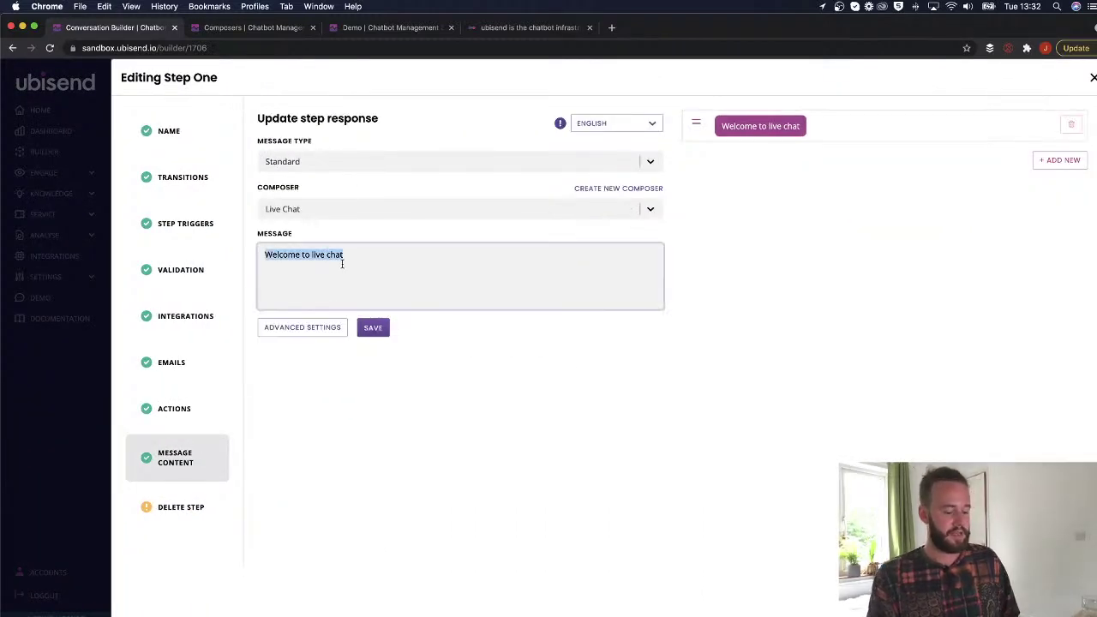
type("I'm")
key("BackSpace")
key("BackSpace")
key("BackSpace")
type("I can help")
type(" yuou")
key("BackSpace")
key("BackSpace")
key("BackSpace")
type("ou find a")
type("car")
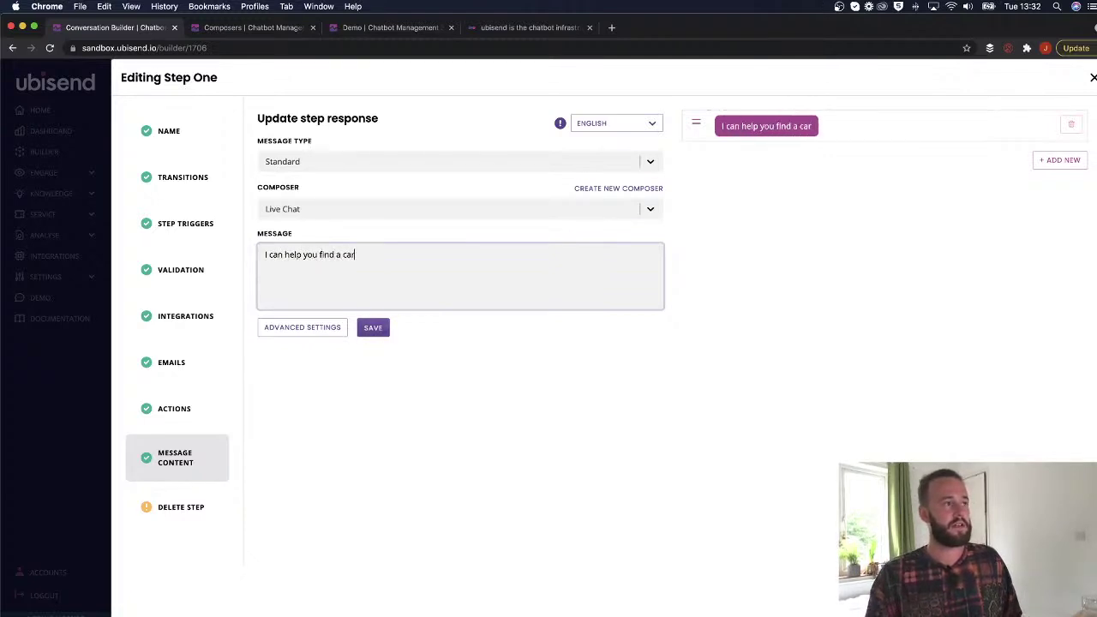
Add the question 'What type of car are you interested in?' with the Choose a car composer and save.
left_click(1054, 160)
left_click(539, 252)
type("What ty")
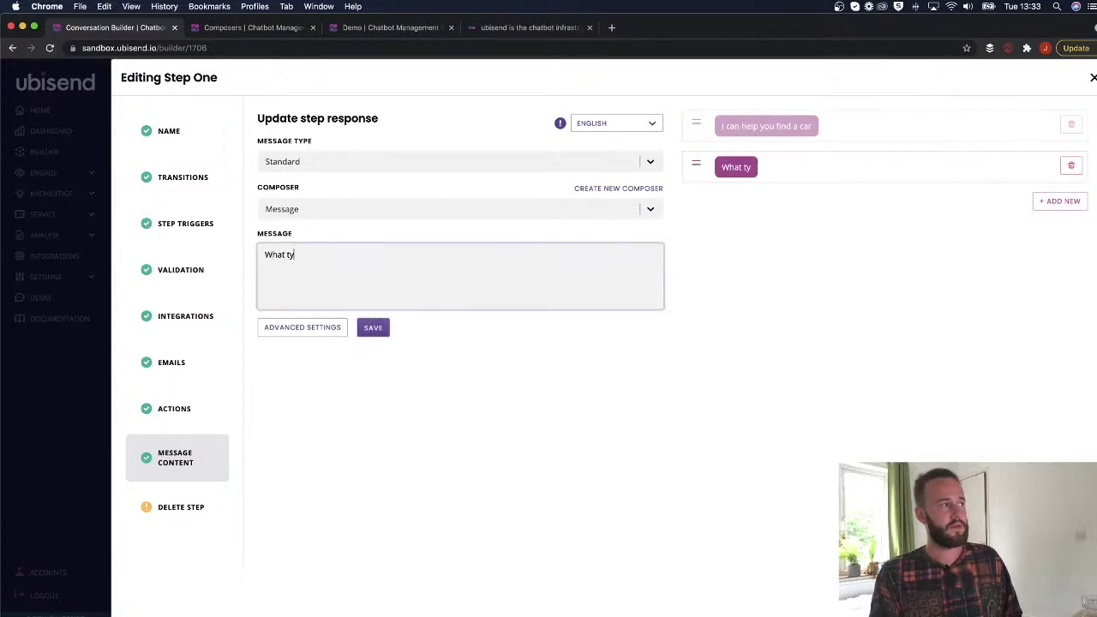
type("pe of car are you interested in>")
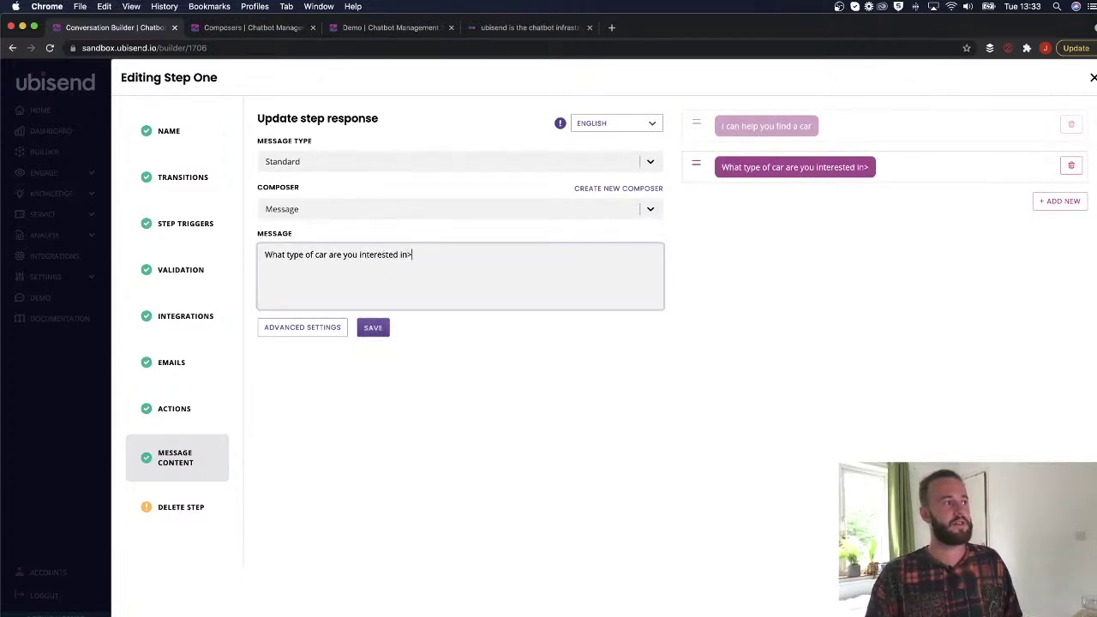
key("BackSpace")
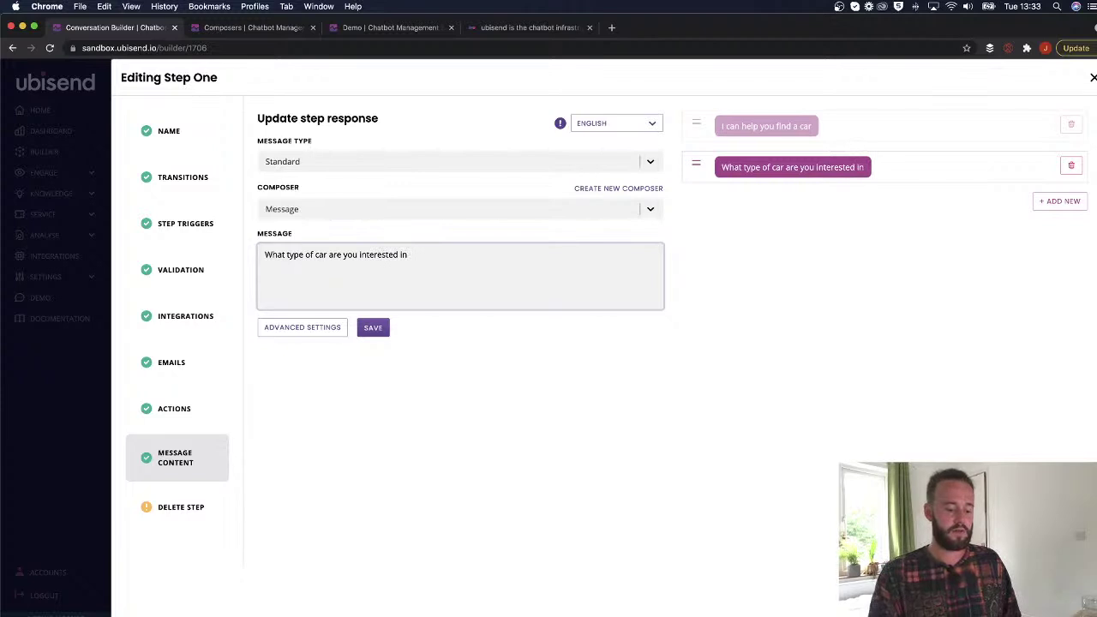
type("?")
left_click(577, 176)
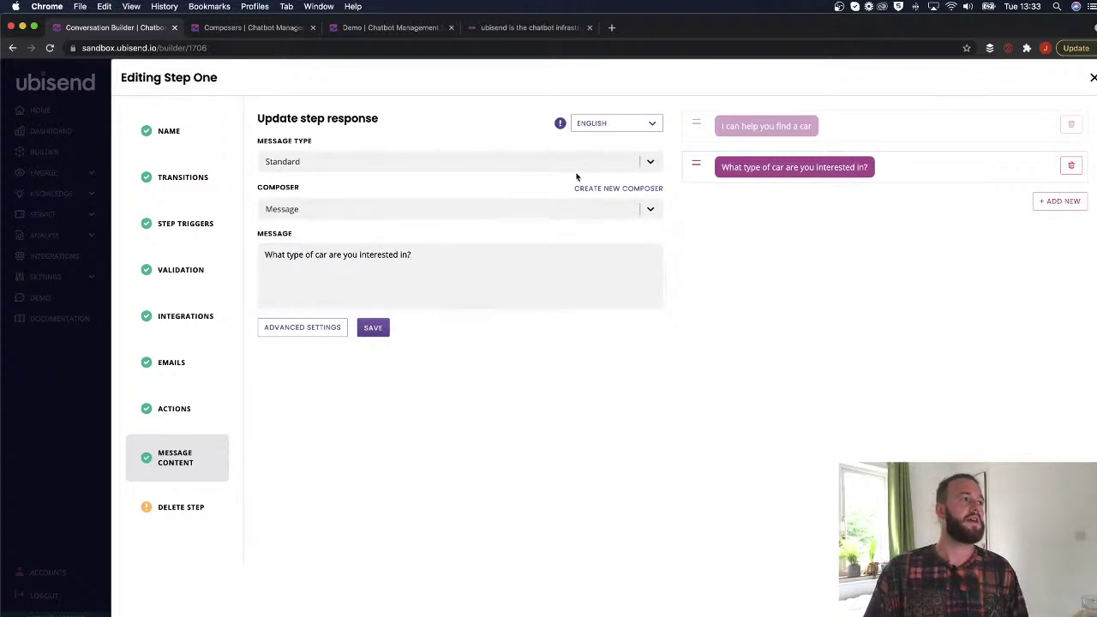
left_click(460, 214)
scroll(399, 348, "down", 5)
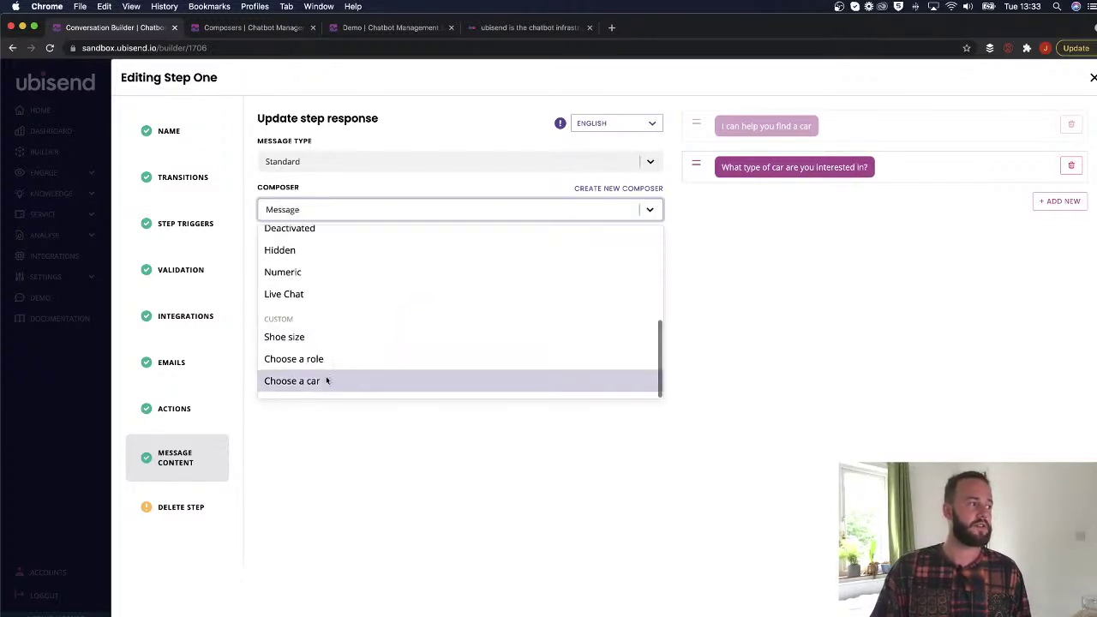
left_click(325, 380)
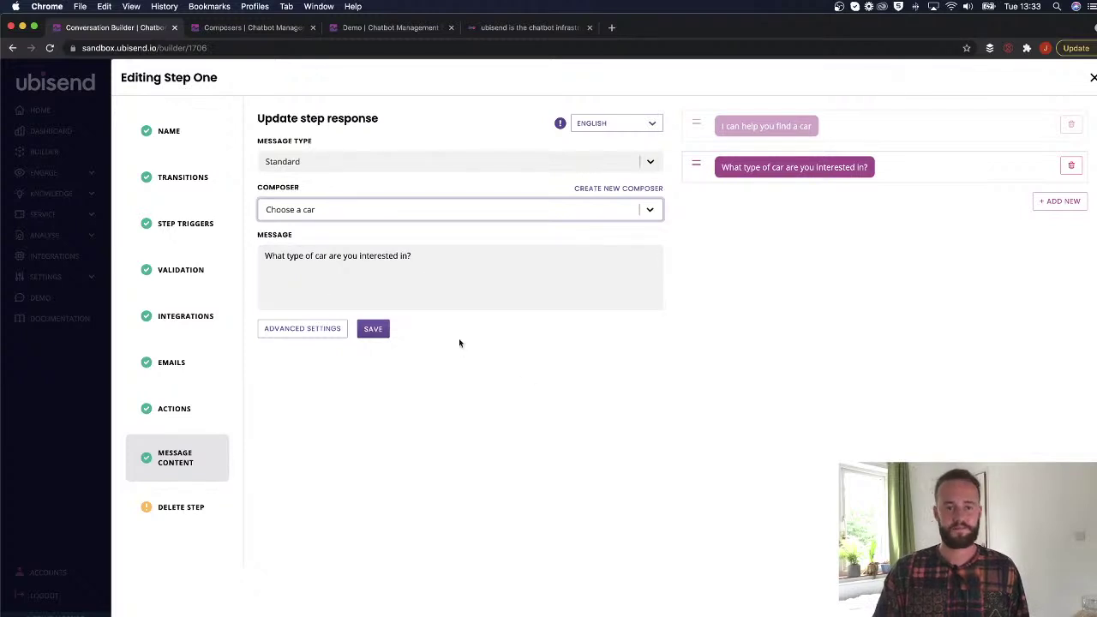
left_click(372, 328)
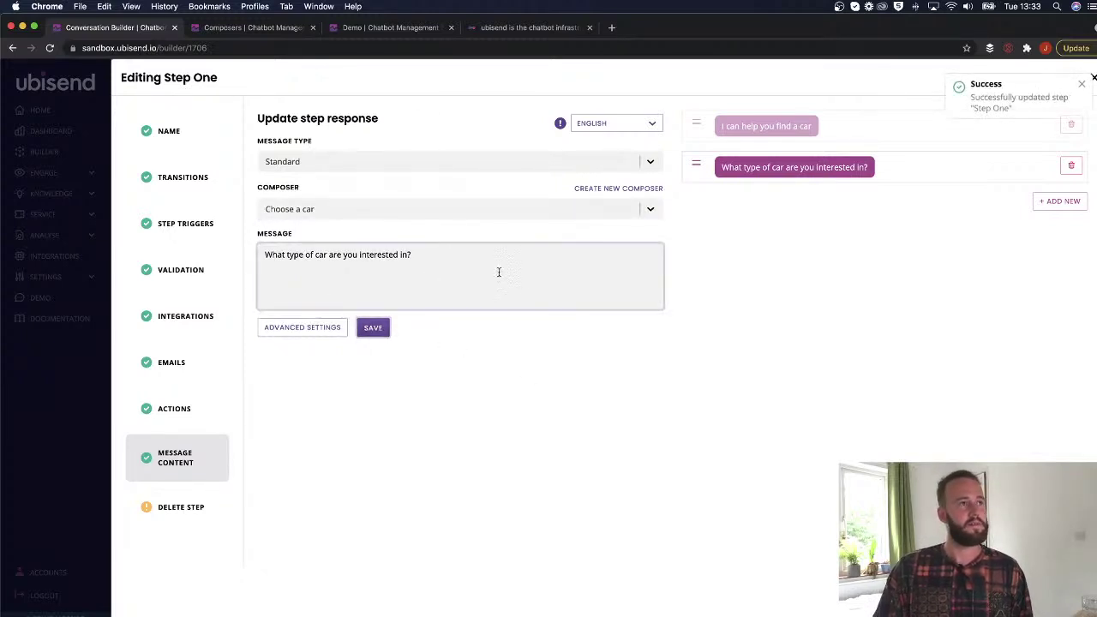
Reset the demo chat and send 'Show me the composer'.
key("super+3")
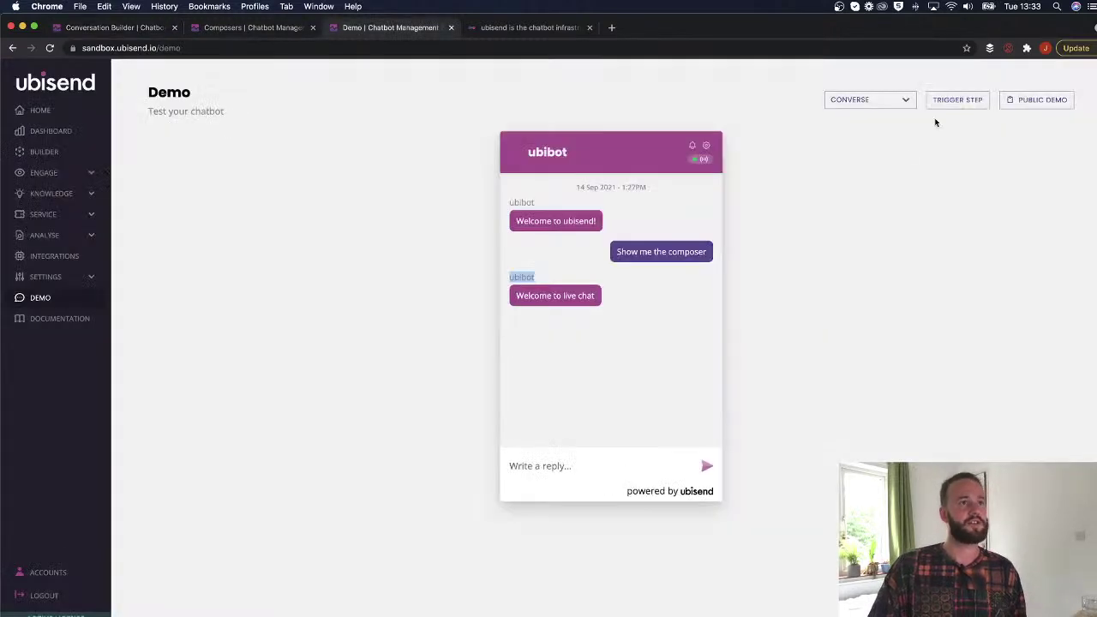
left_click(705, 146)
left_click(625, 222)
left_click(547, 324)
left_click(694, 230)
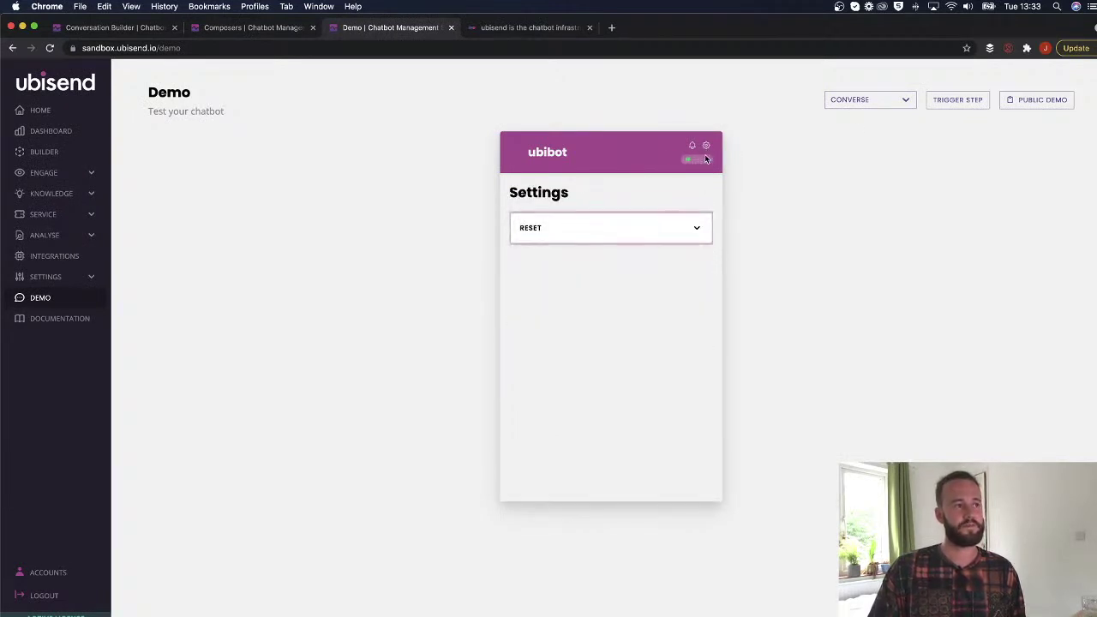
left_click(556, 469)
type("Show me the fcom")
key("BackSpace")
key("BackSpace")
key("BackSpace")
key("BackSpace")
type("composer")
key("Return")
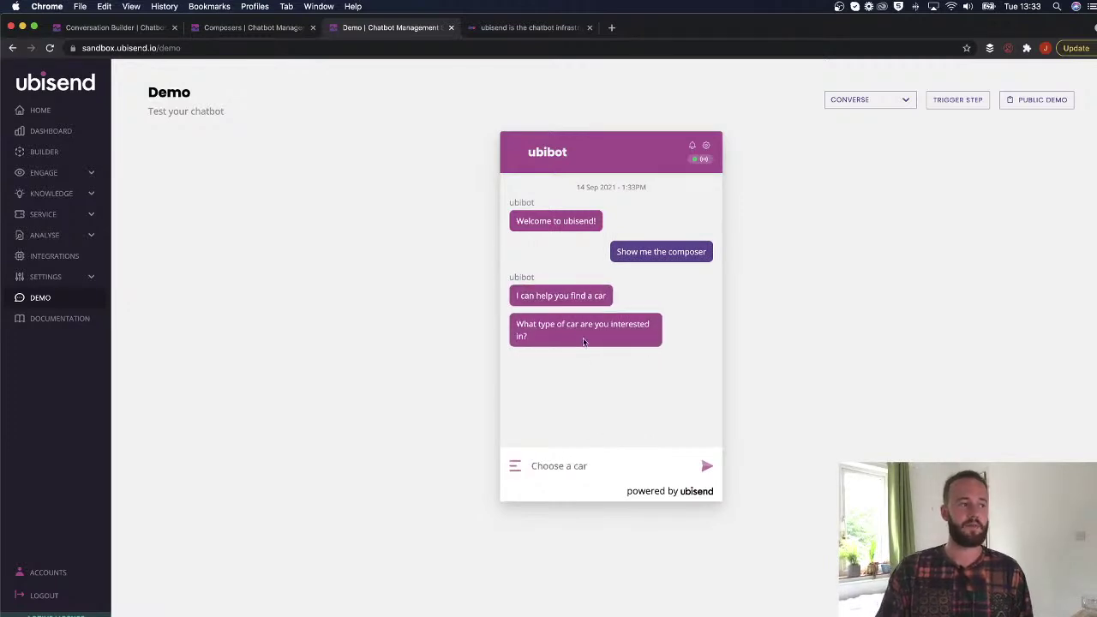
Filter the car choices by typing and answer with '10 wheel cars'.
left_click(562, 462)
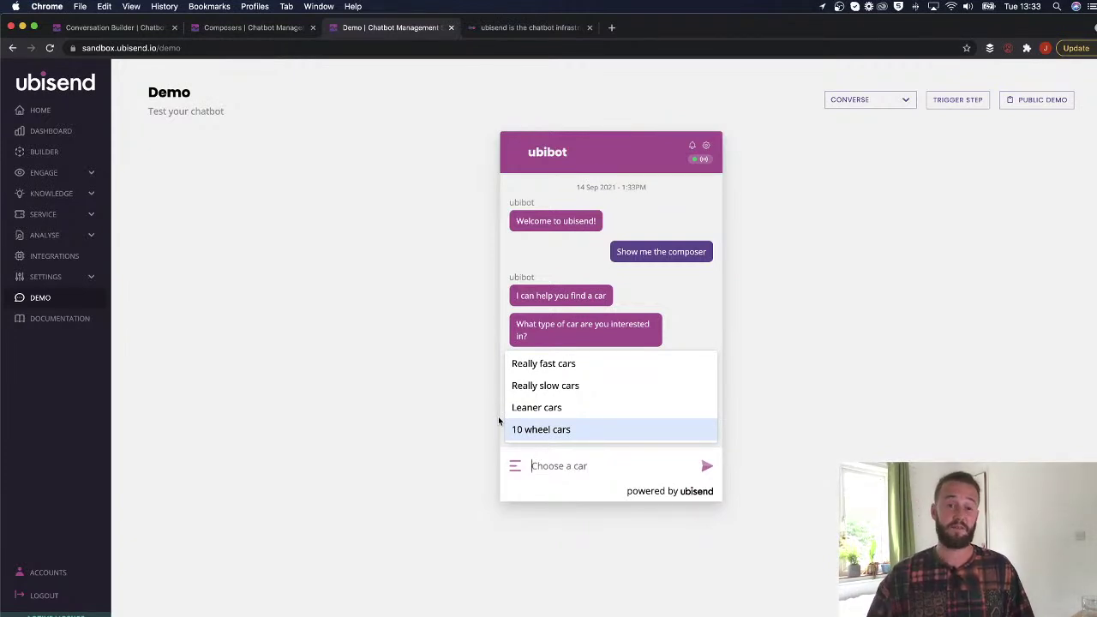
key("Down")
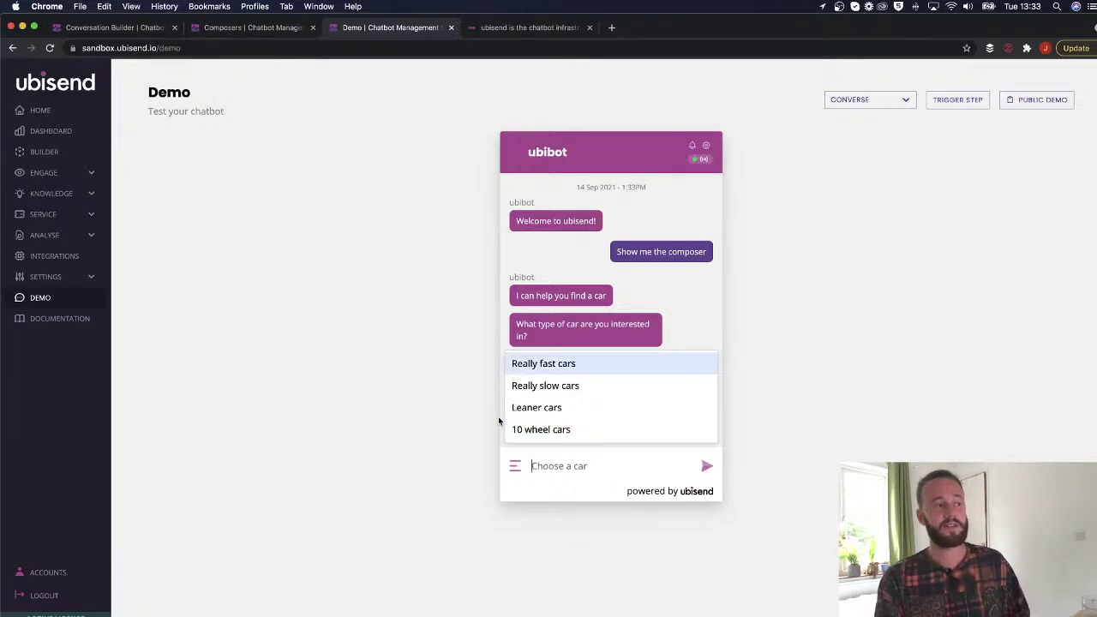
type("really")
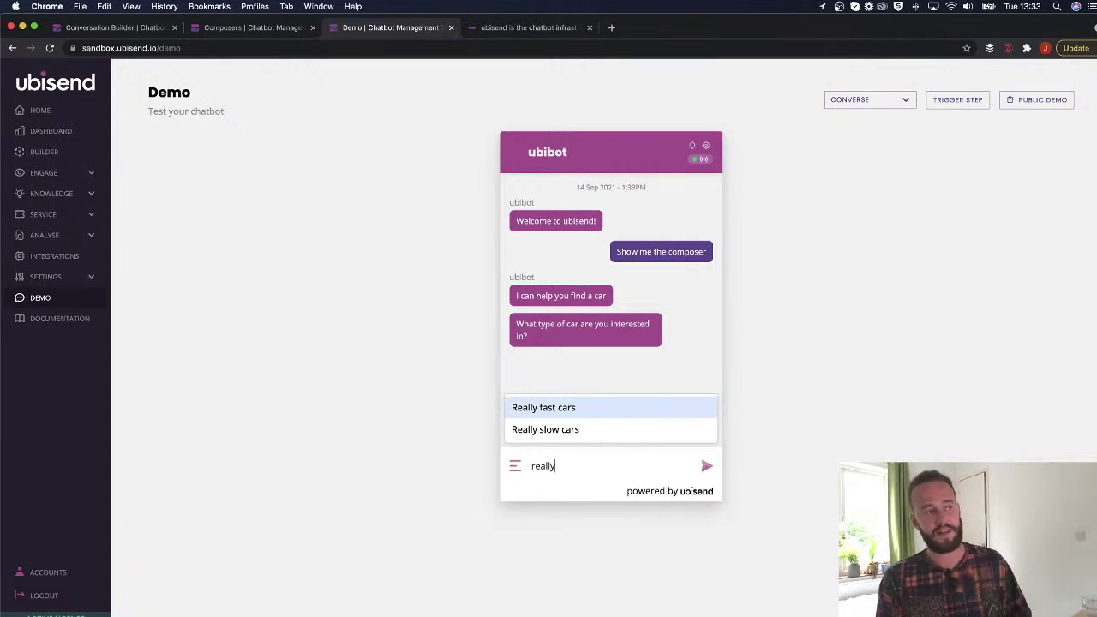
key("BackSpace")
key("BackSpace")
key("BackSpace")
key("BackSpace")
key("BackSpace")
key("BackSpace")
type("leaner")
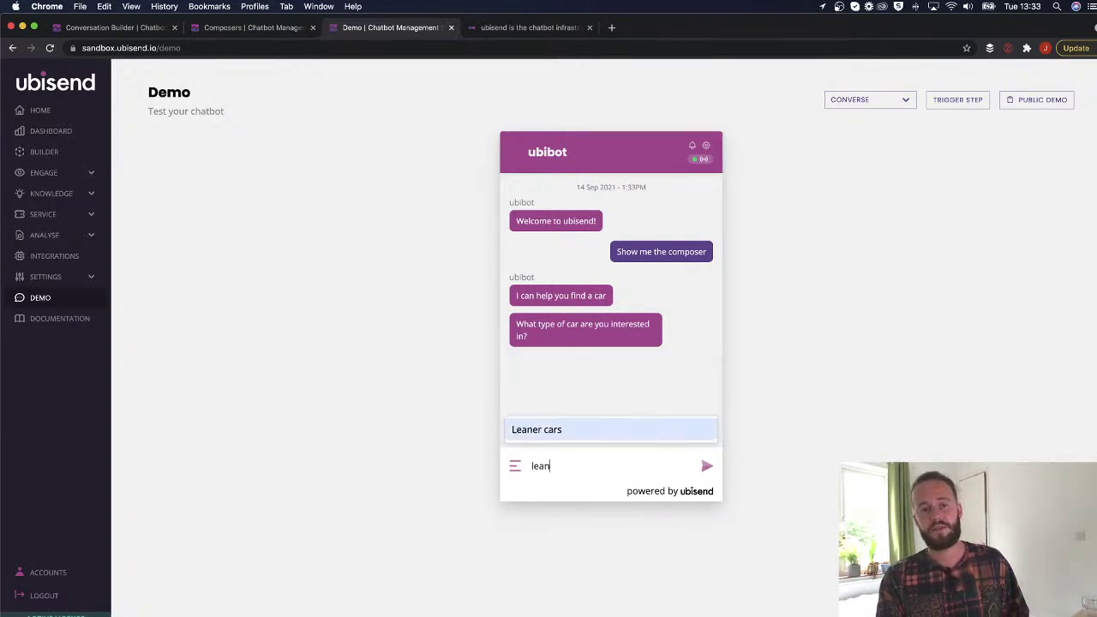
key("BackSpace")
key("BackSpace")
key("BackSpace")
key("BackSpace")
key("BackSpace")
key("BackSpace")
type("10")
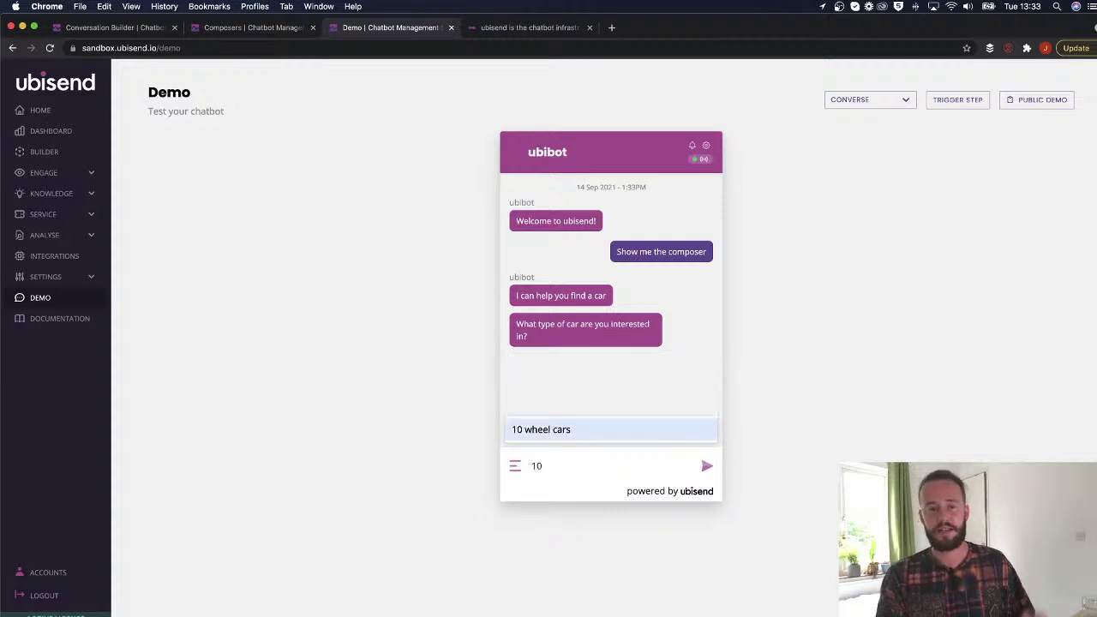
key("Return")
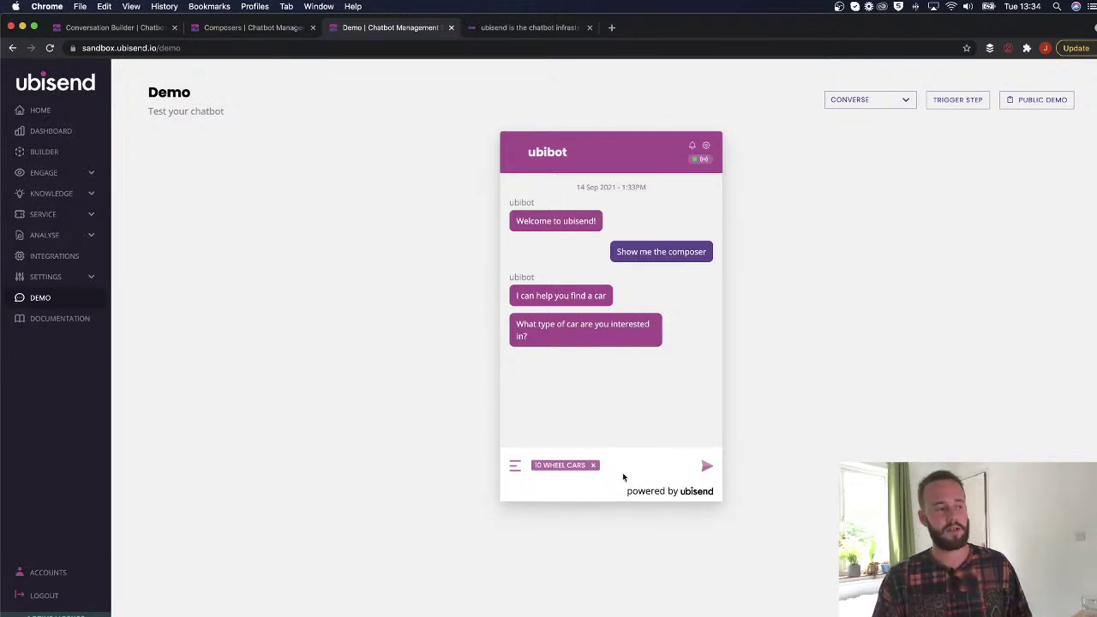
type("reall")
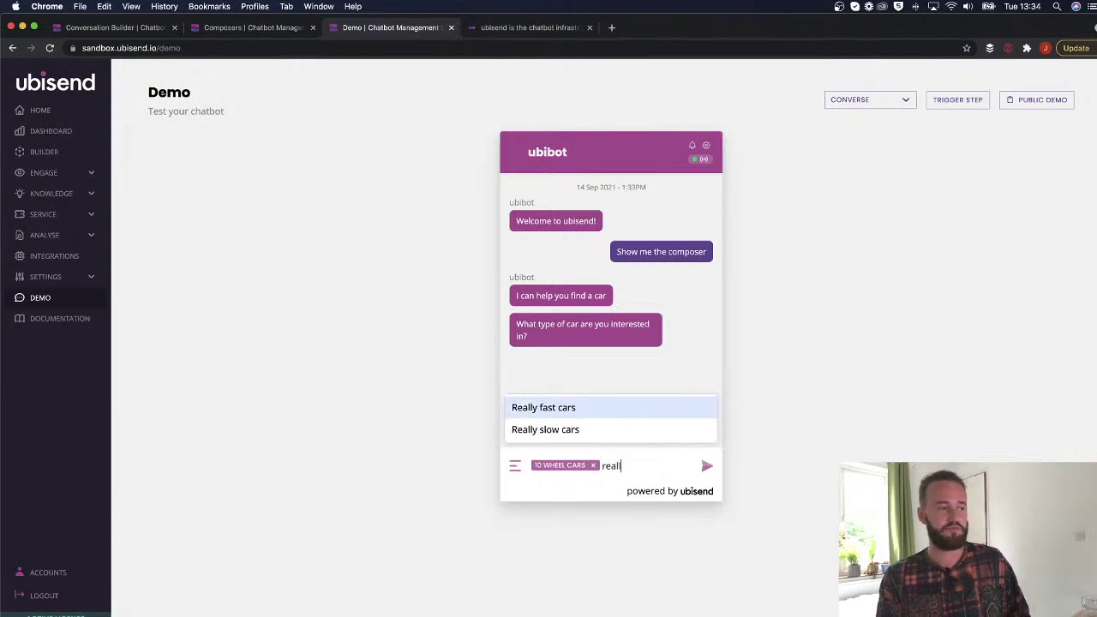
left_click(653, 428)
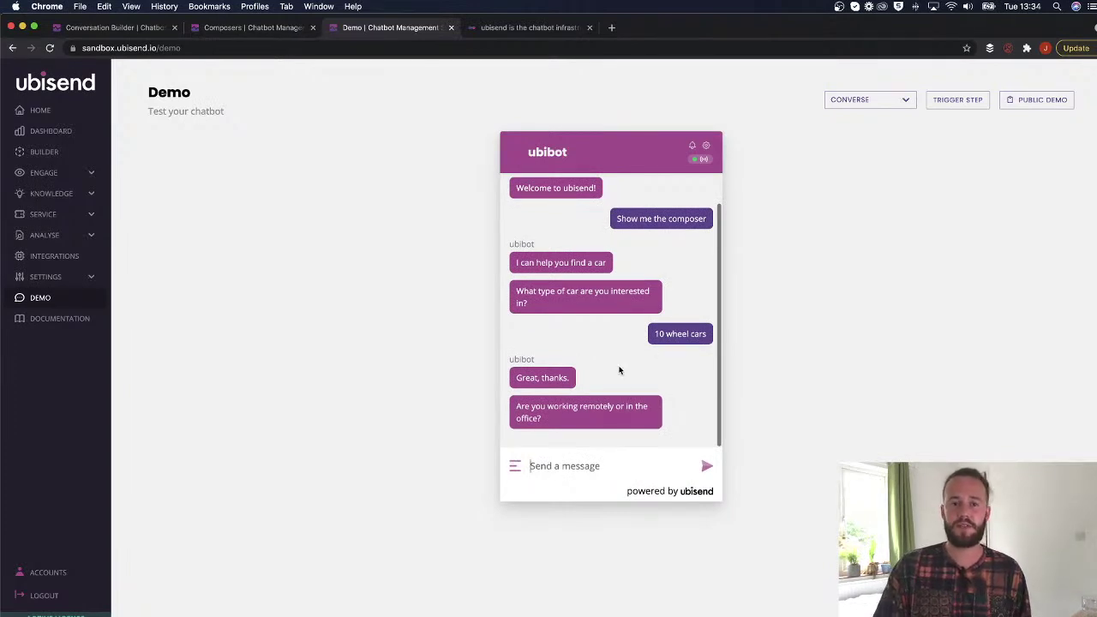
Reset the demo conversation so it starts fresh.
scroll(657, 283, "up", 2)
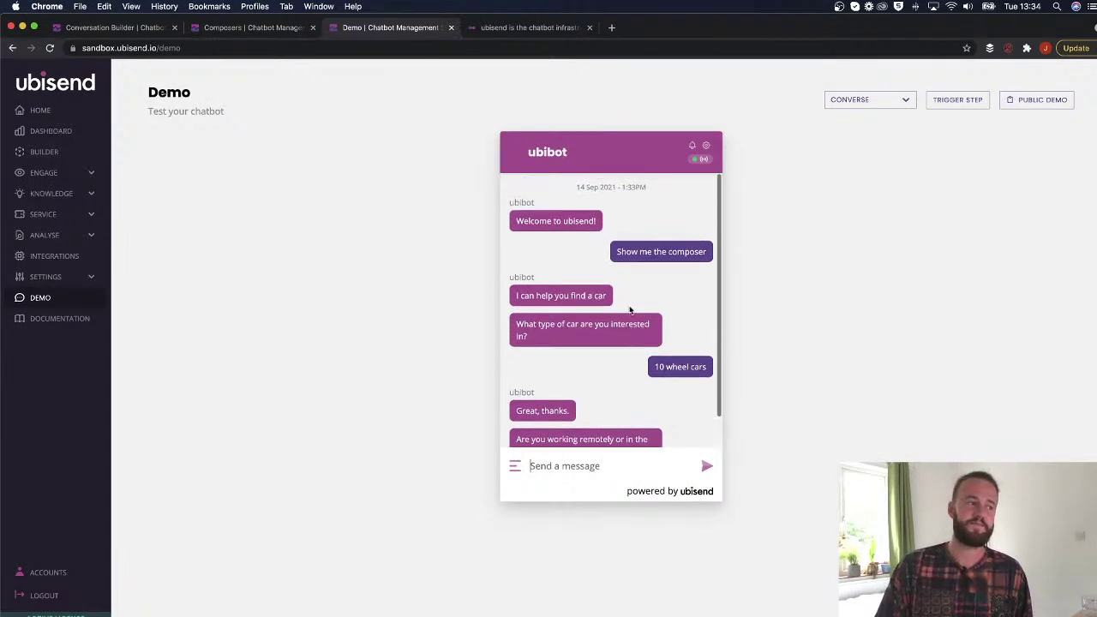
left_click(707, 149)
left_click(608, 228)
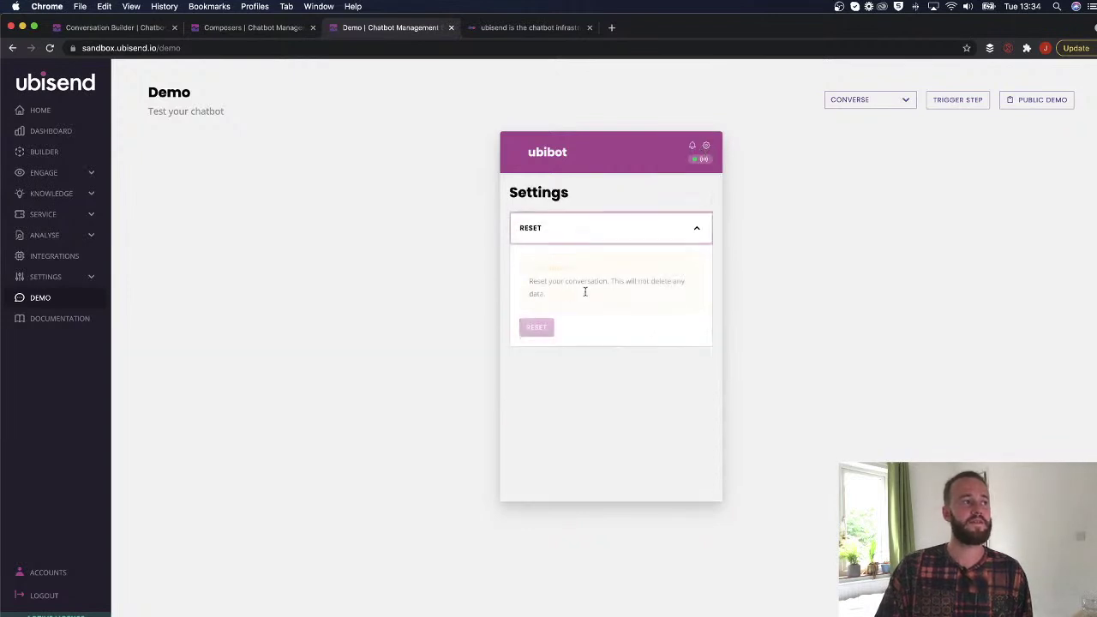
left_click(537, 327)
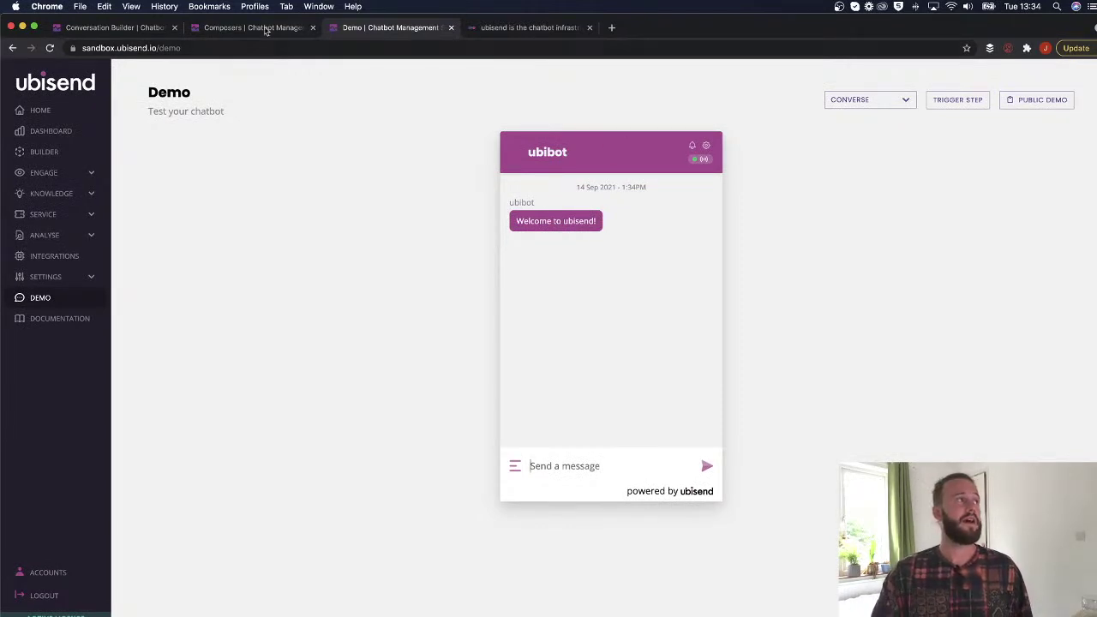
left_click(247, 28)
Draft a Fuzzy composer with six empty option rows, then discard it unsaved.
left_click(1018, 150)
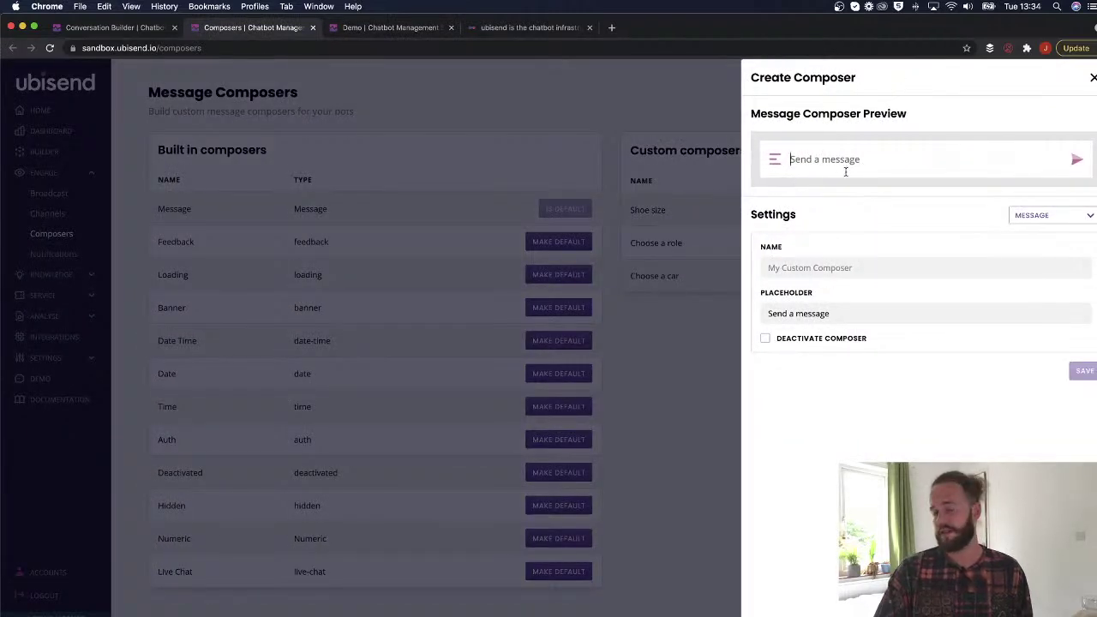
left_click(1050, 216)
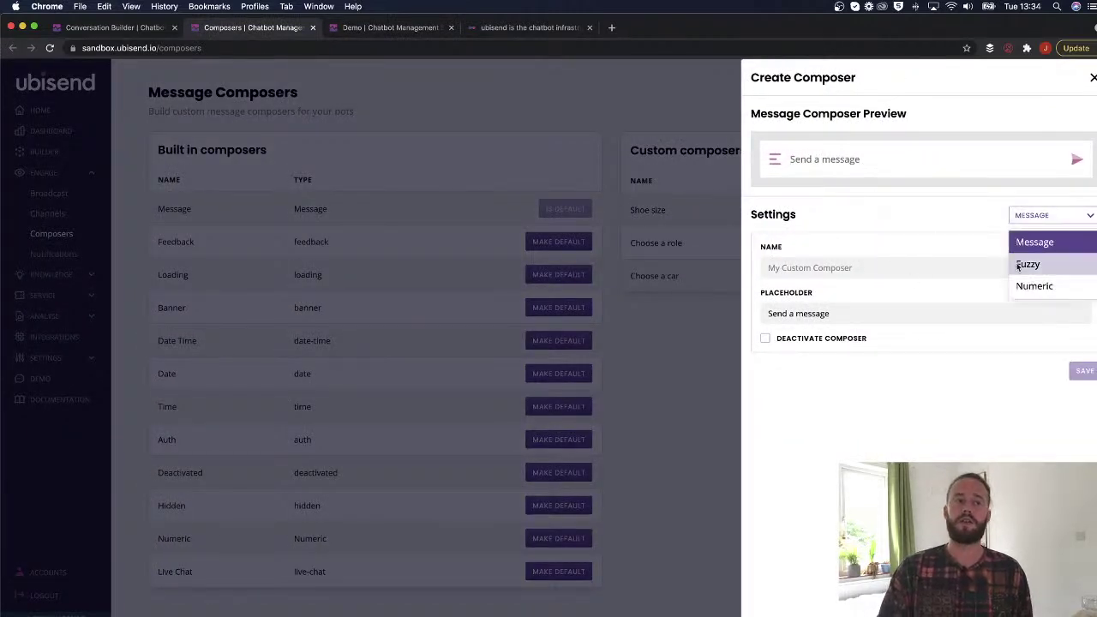
left_click(1018, 263)
left_click(795, 388)
left_click(795, 418)
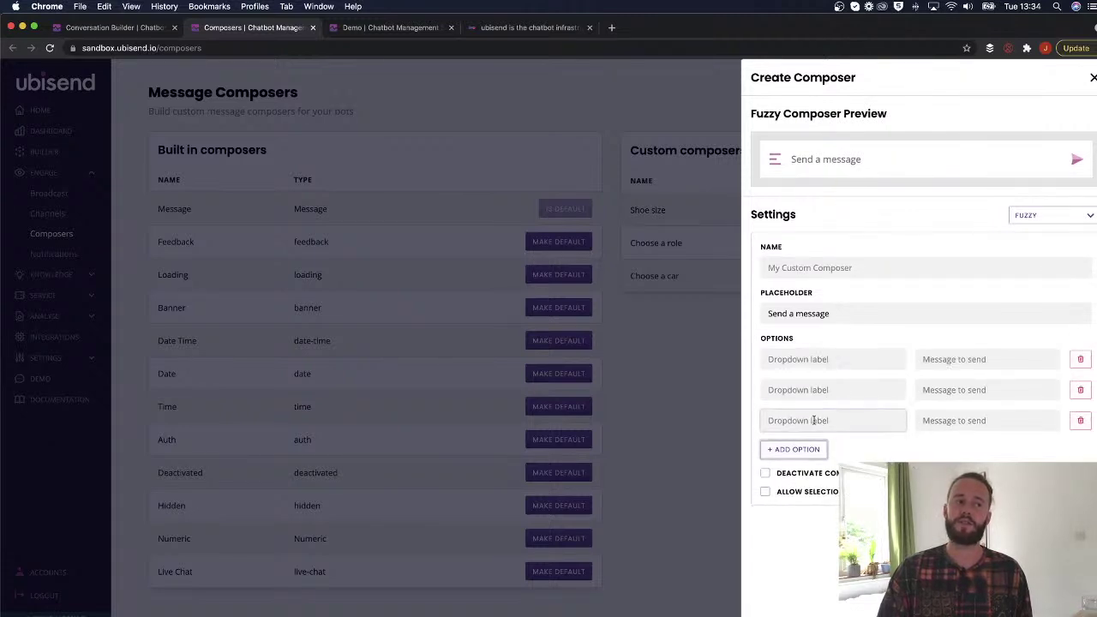
left_click(797, 449)
left_click(804, 481)
left_click(805, 511)
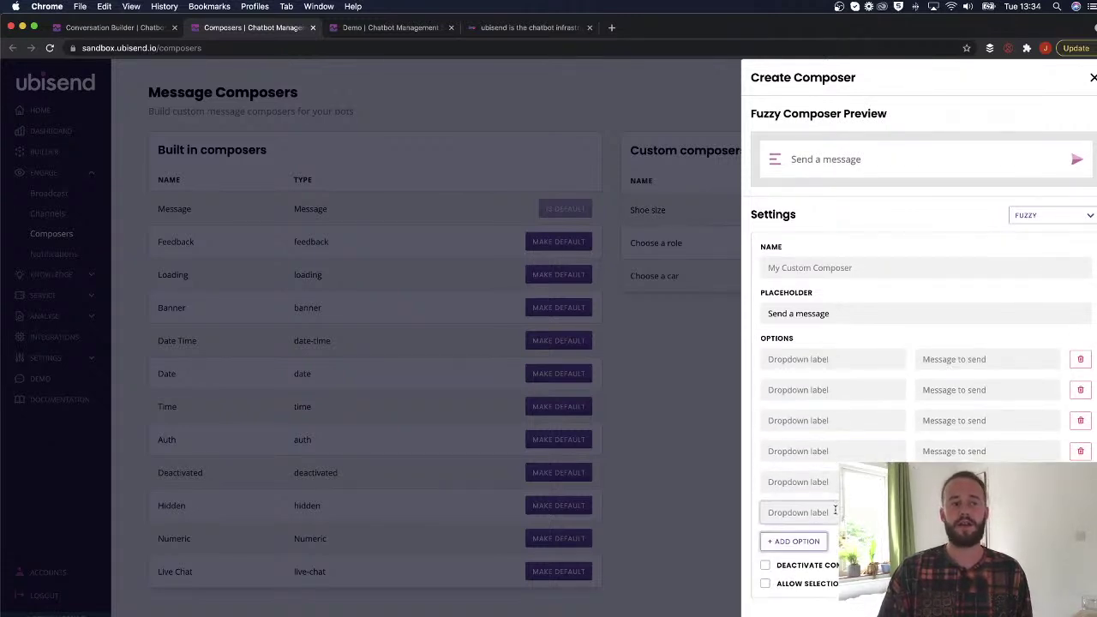
left_click(821, 543)
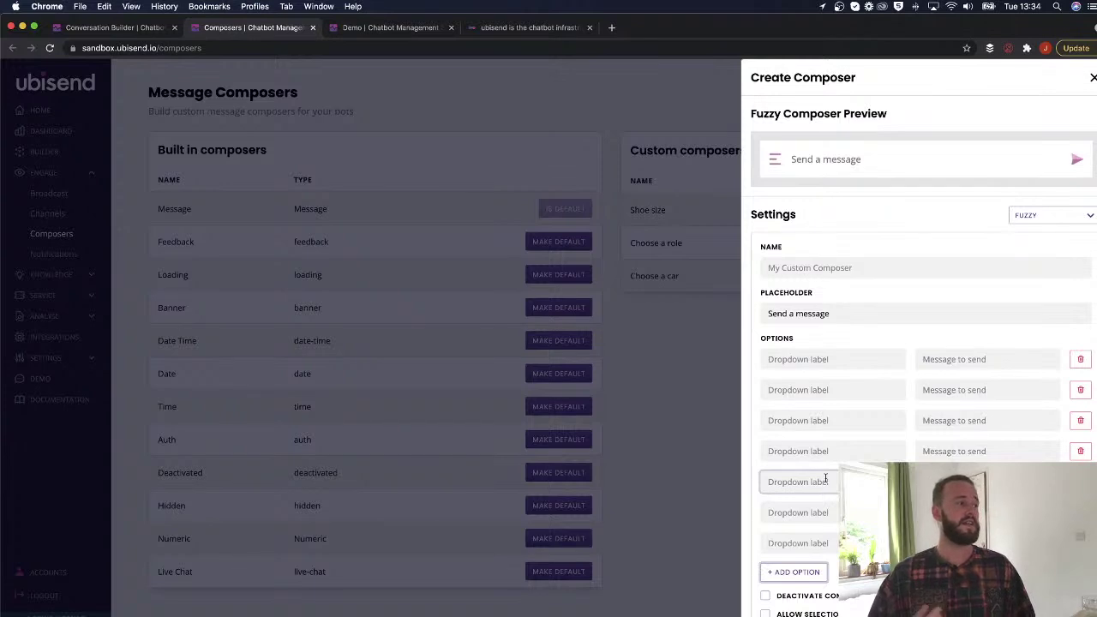
left_click(1092, 77)
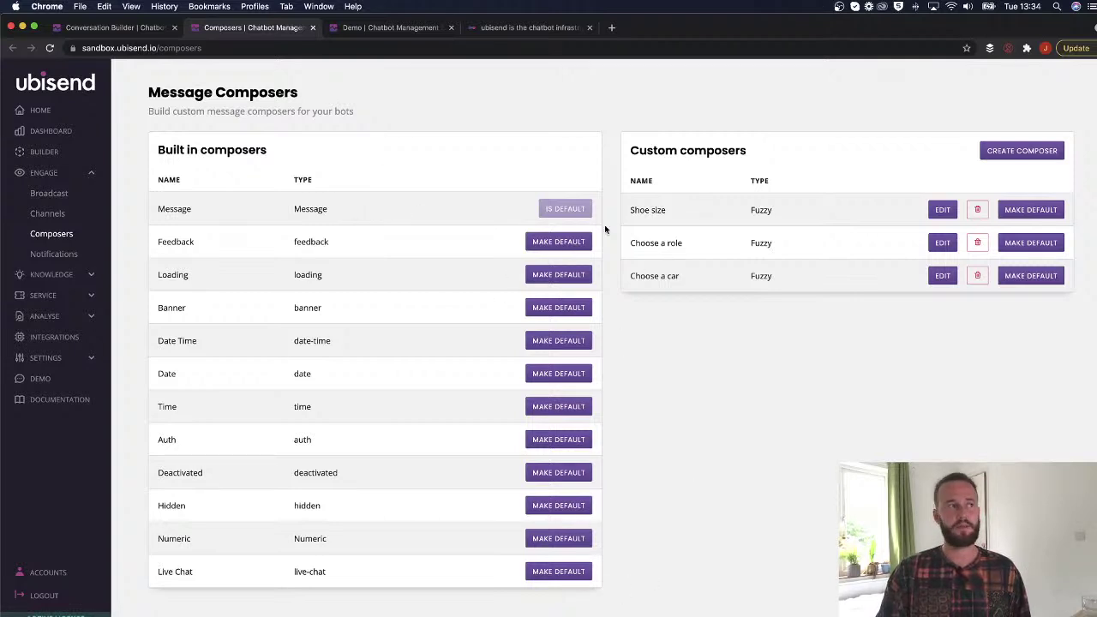
left_click_drag(296, 213, 350, 214)
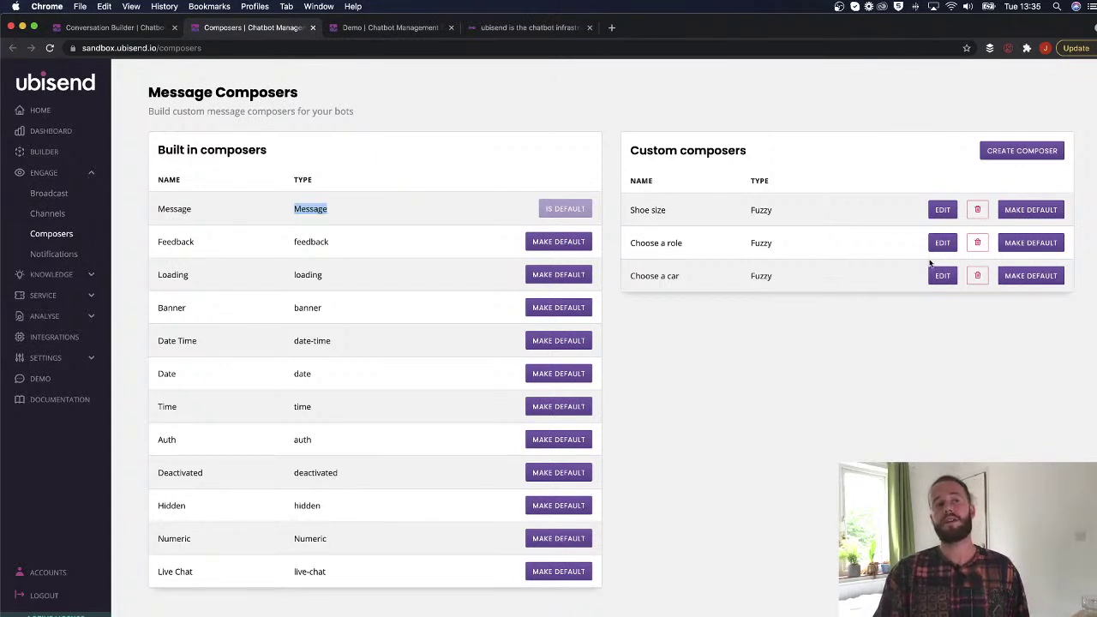
Create and save a Message composer named 'Quirky brand composer' with placeholder 'Ping me some words boiiiii'.
left_click(1021, 151)
left_click(792, 268)
type("Qu")
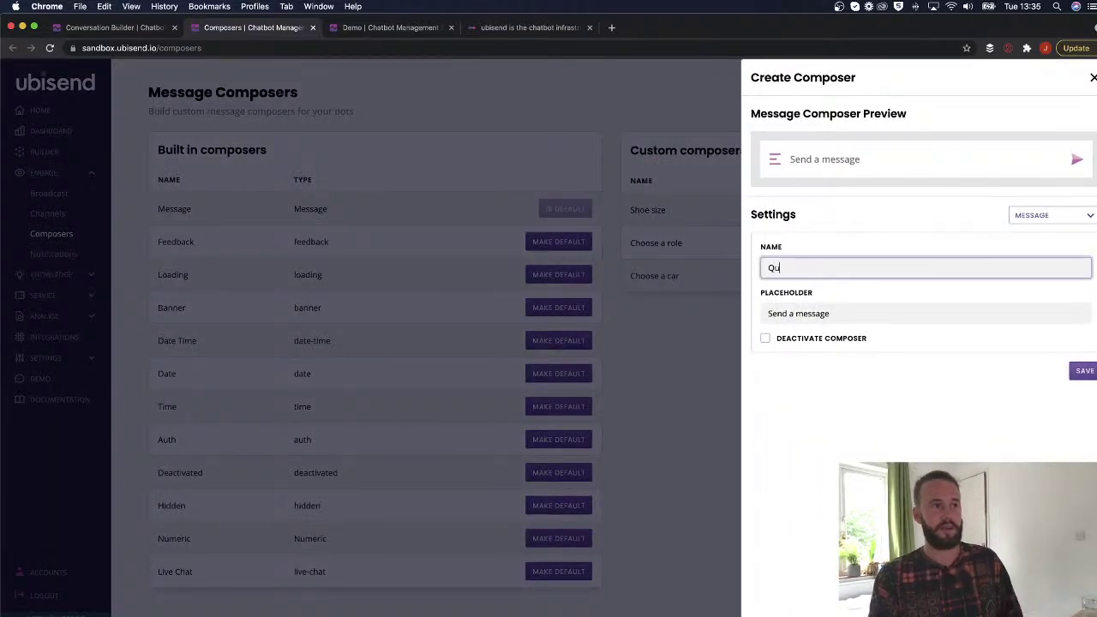
type("irky brand composer")
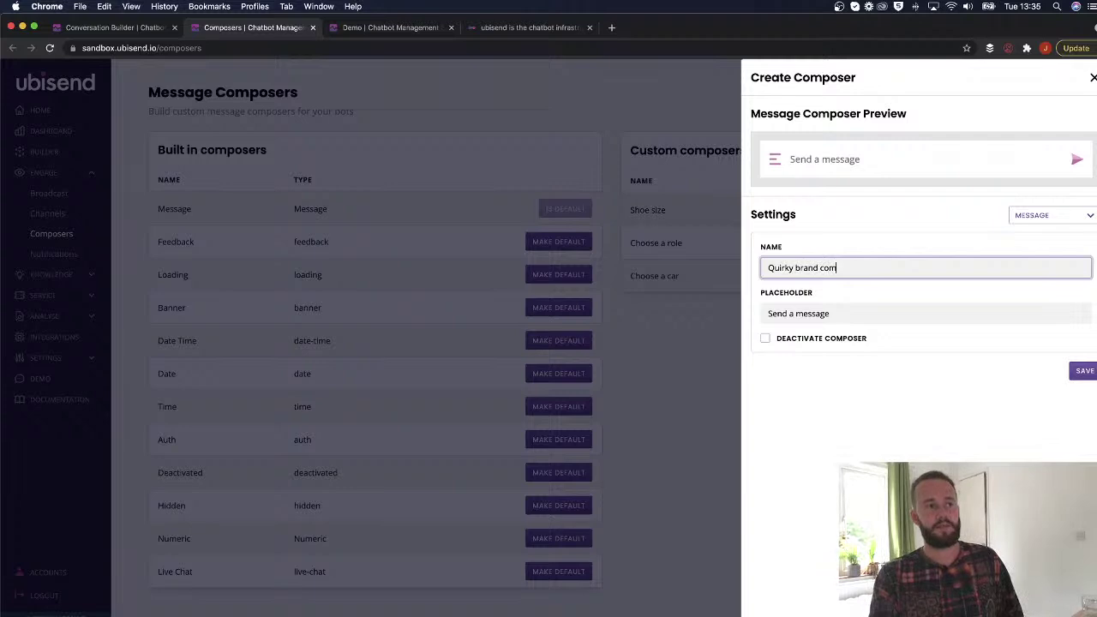
left_click(797, 305)
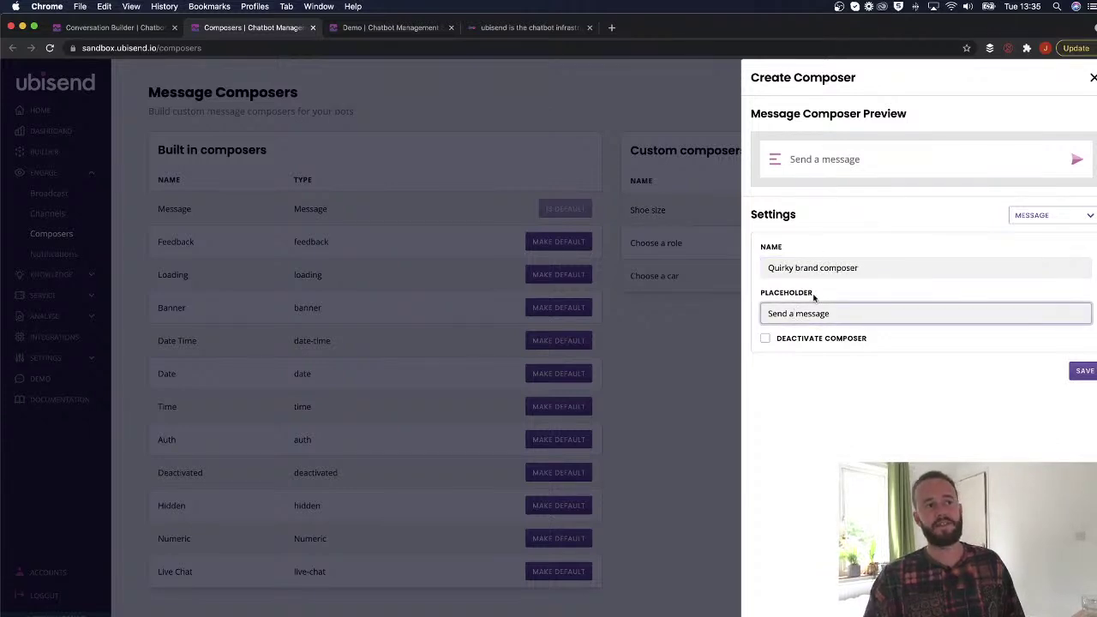
left_click_drag(847, 313, 756, 319)
type("Ping")
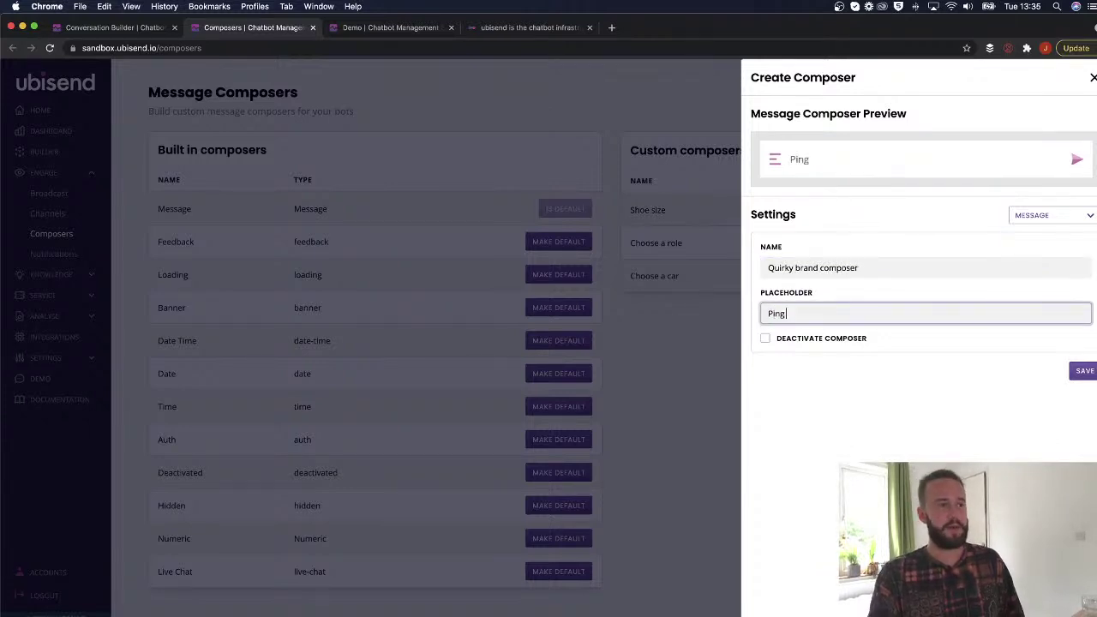
type(" me some words boiiiii")
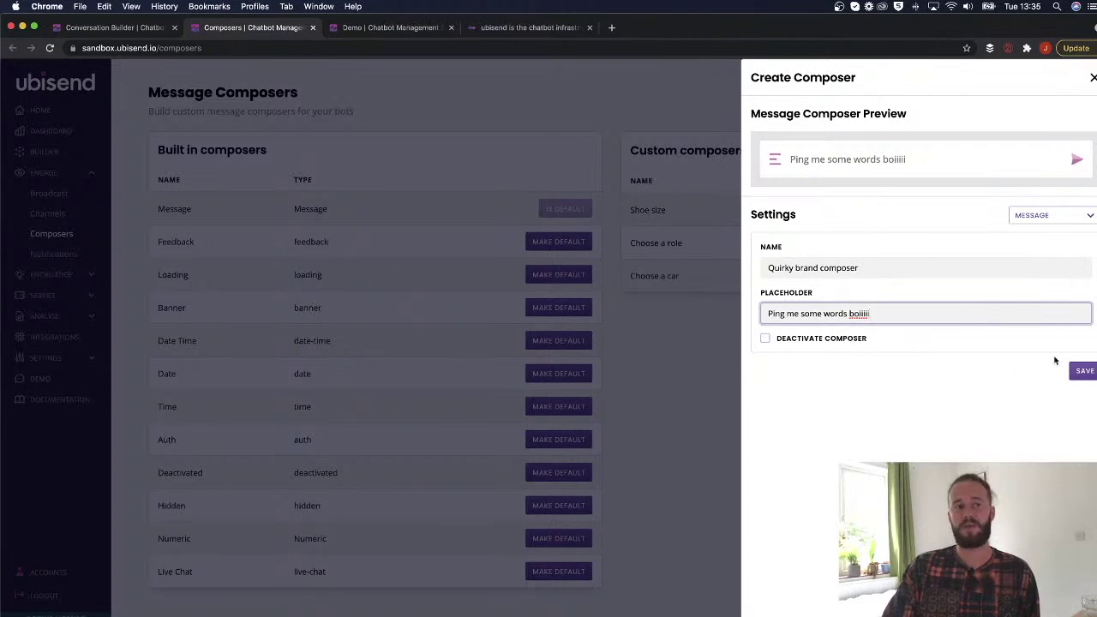
left_click(1082, 371)
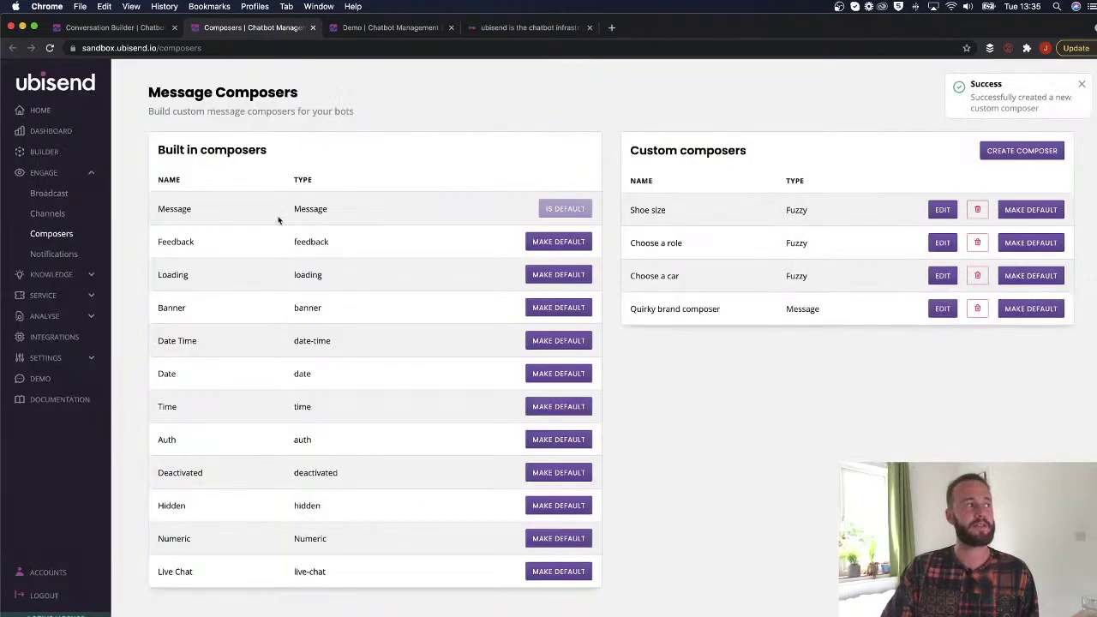
Try Quirky brand composer as default, then reinstate the built-in Message default and delete Quirky brand composer.
left_click(1029, 312)
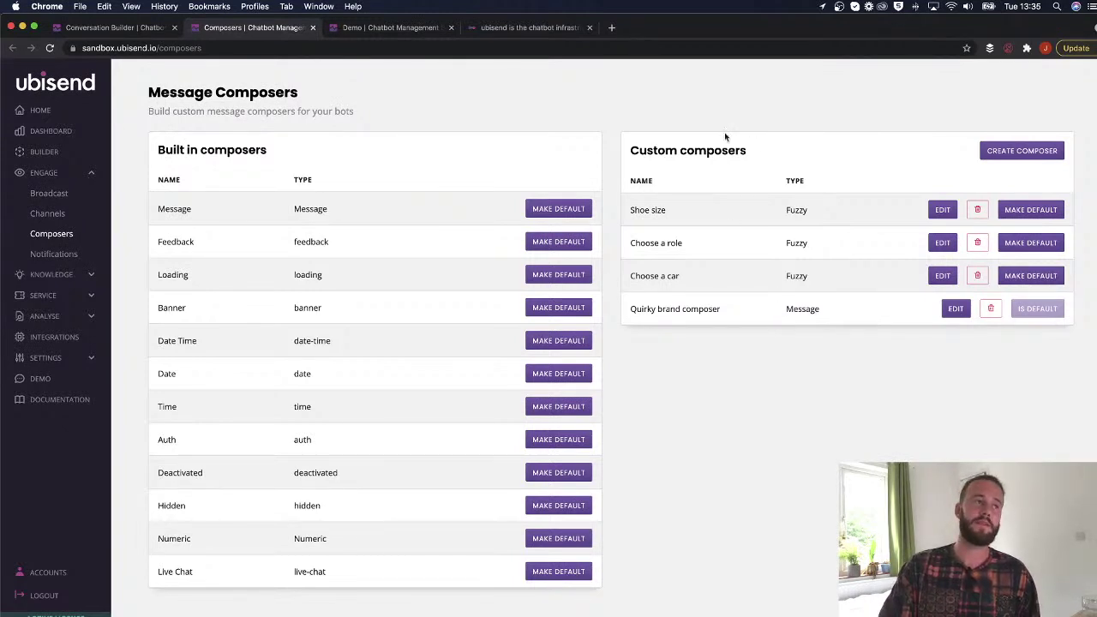
left_click_drag(746, 151, 557, 141)
left_click(742, 176)
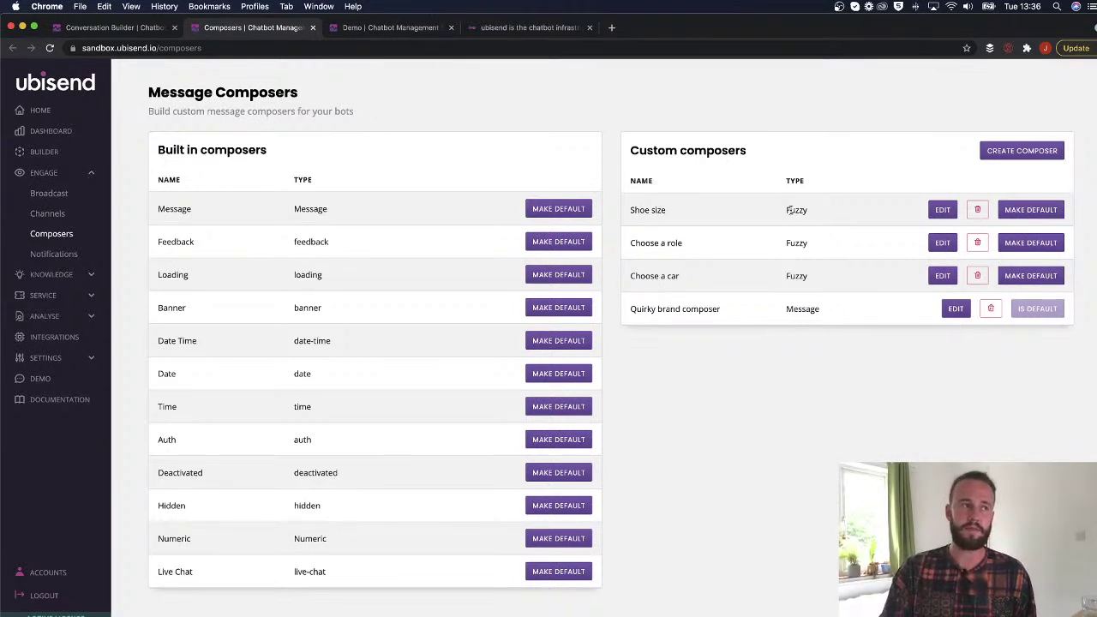
left_click(553, 207)
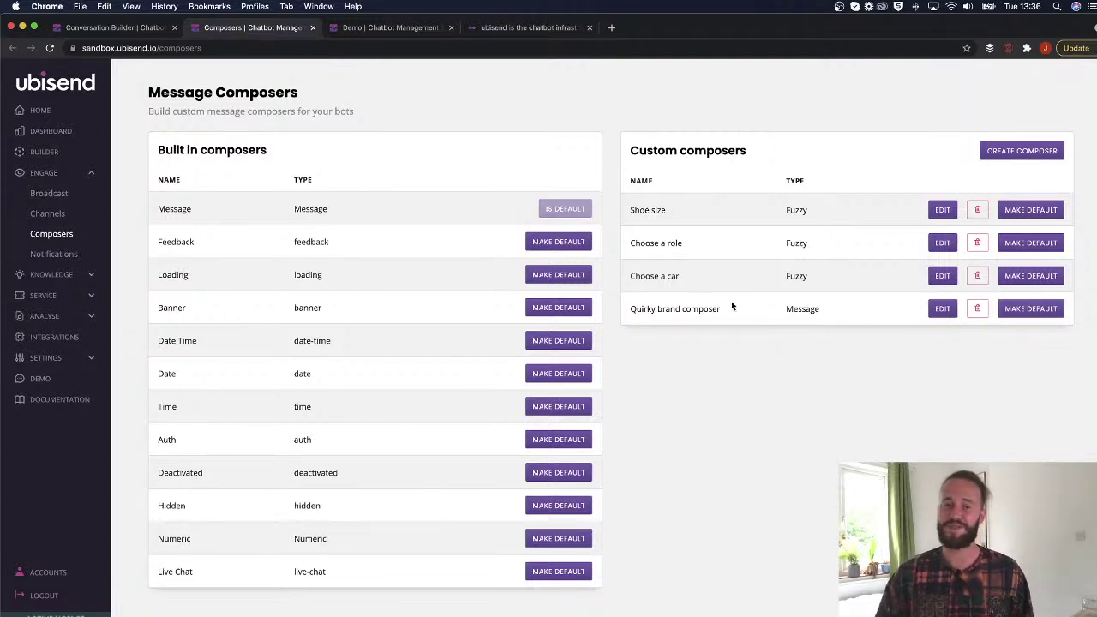
left_click(977, 309)
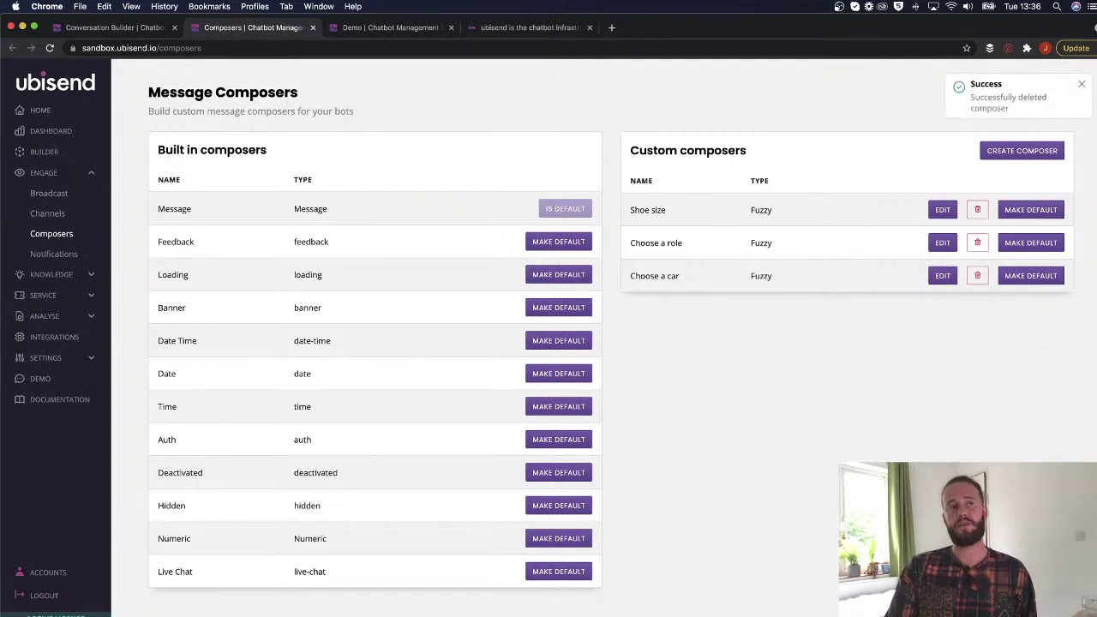